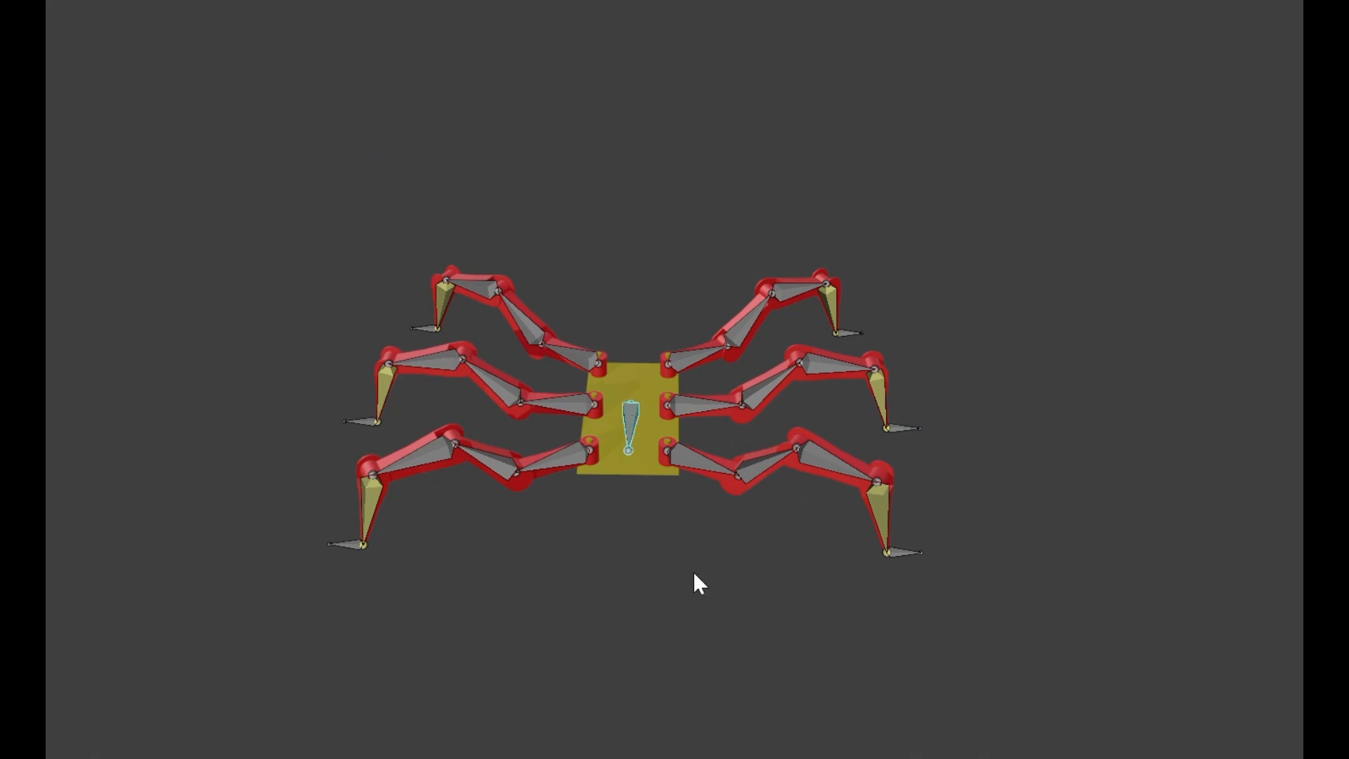
# - Test the finished six-legged rig by rotating the body bone and moving foot bones on both sides
pyautogui.press('r')
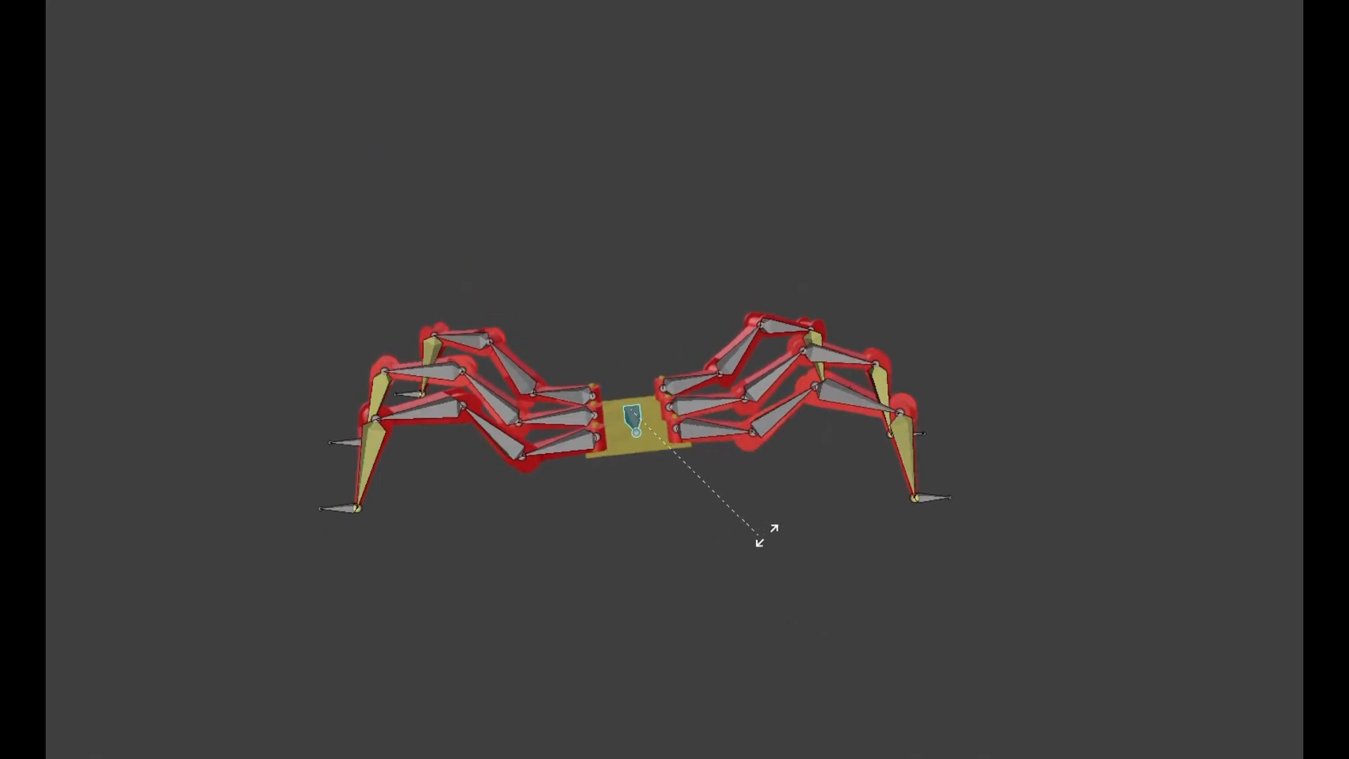
pyautogui.rightClick(719, 571)
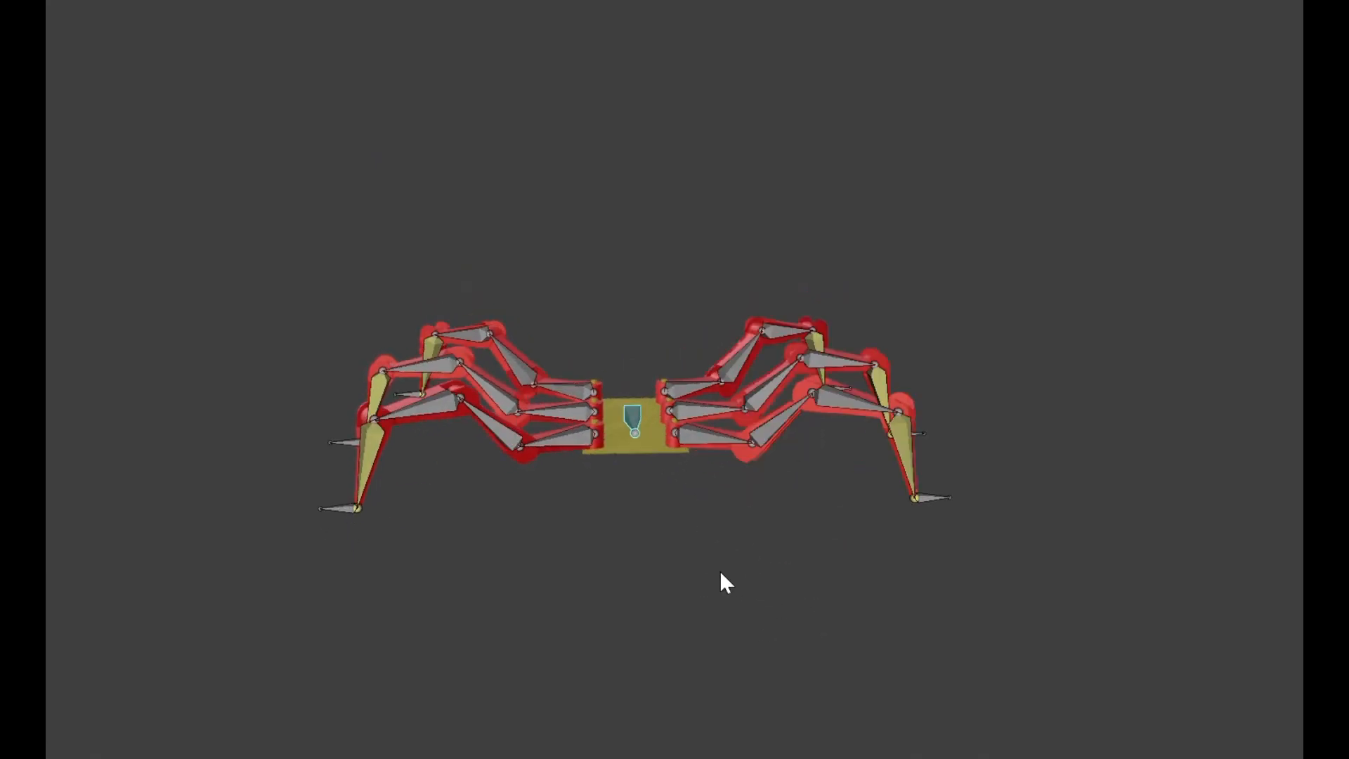
pyautogui.click(932, 495)
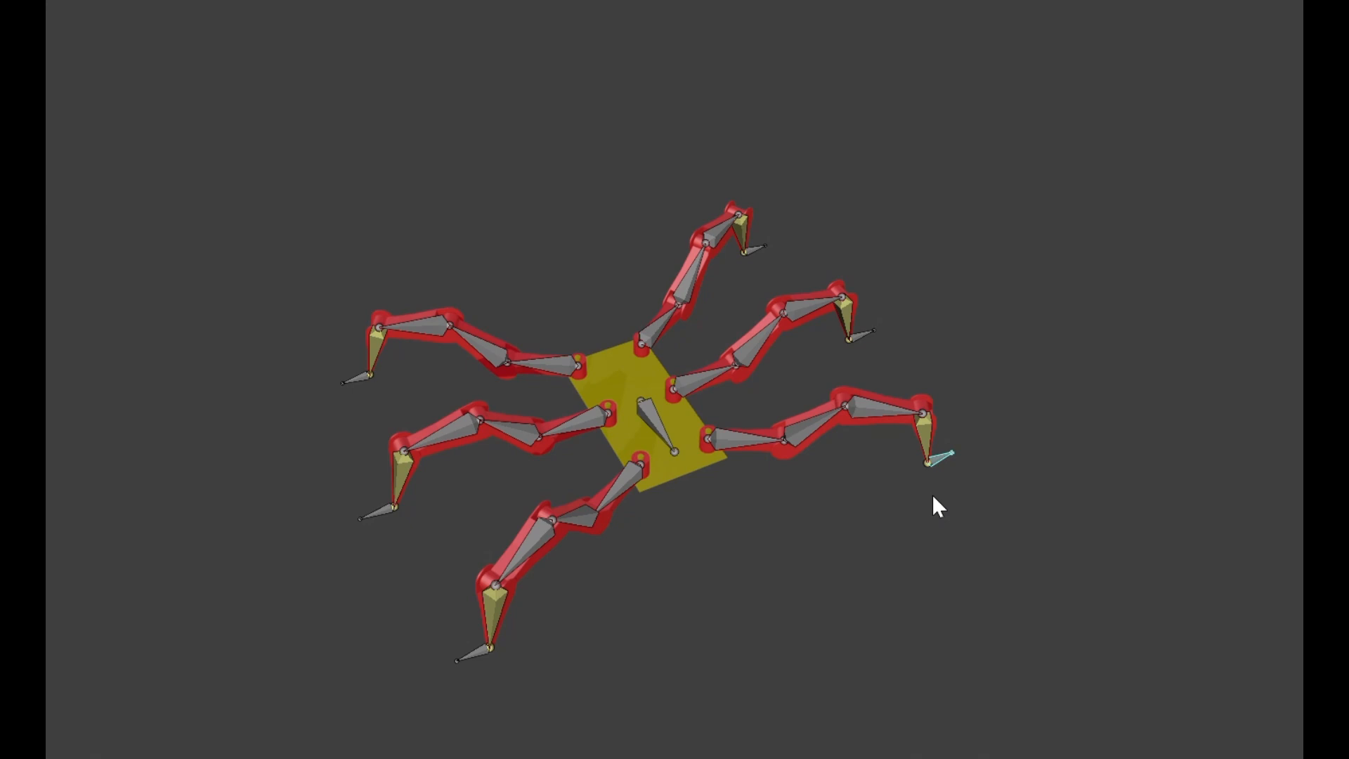
pyautogui.press('g')
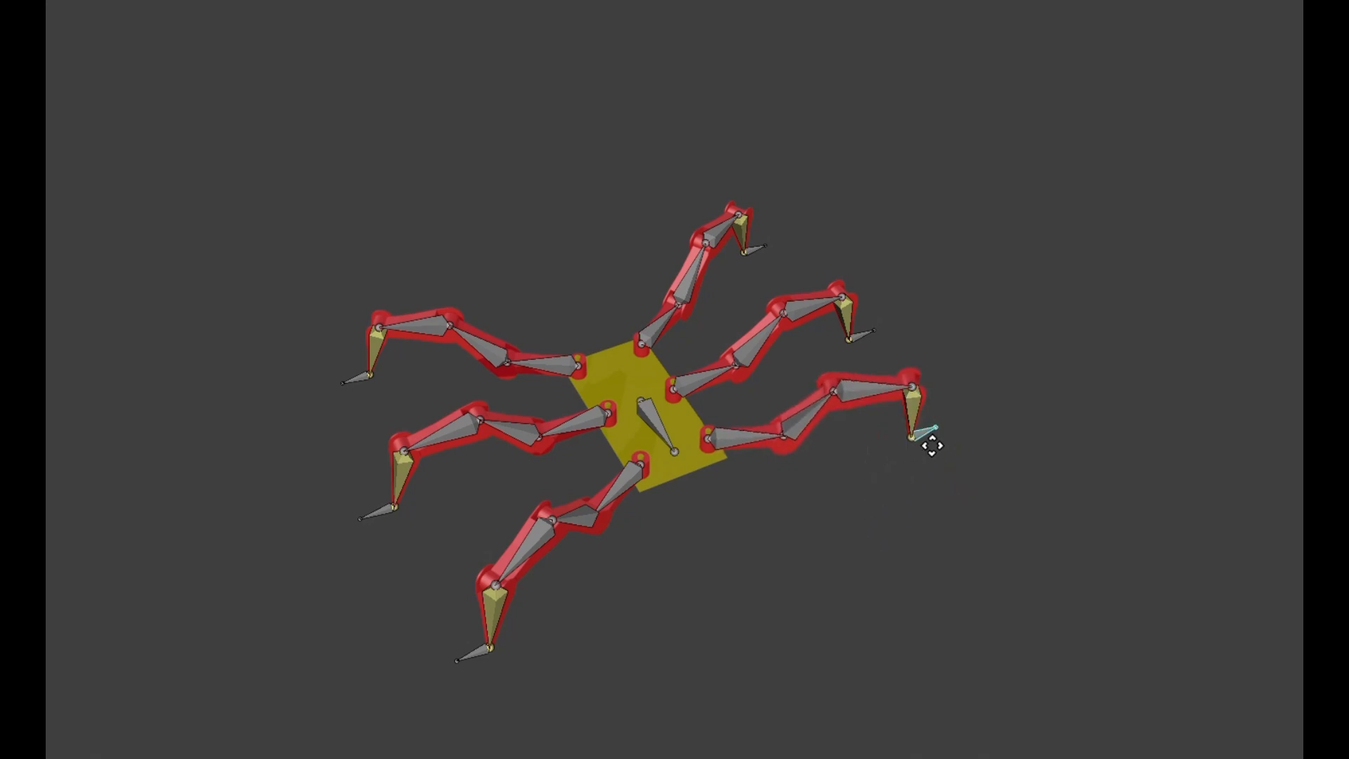
pyautogui.click(930, 511)
pyautogui.hotkey('ctrl', 'z')
pyautogui.moveTo(572, 591); pyautogui.dragTo(508, 531, button='middle')
pyautogui.click(313, 481)
pyautogui.press('g')
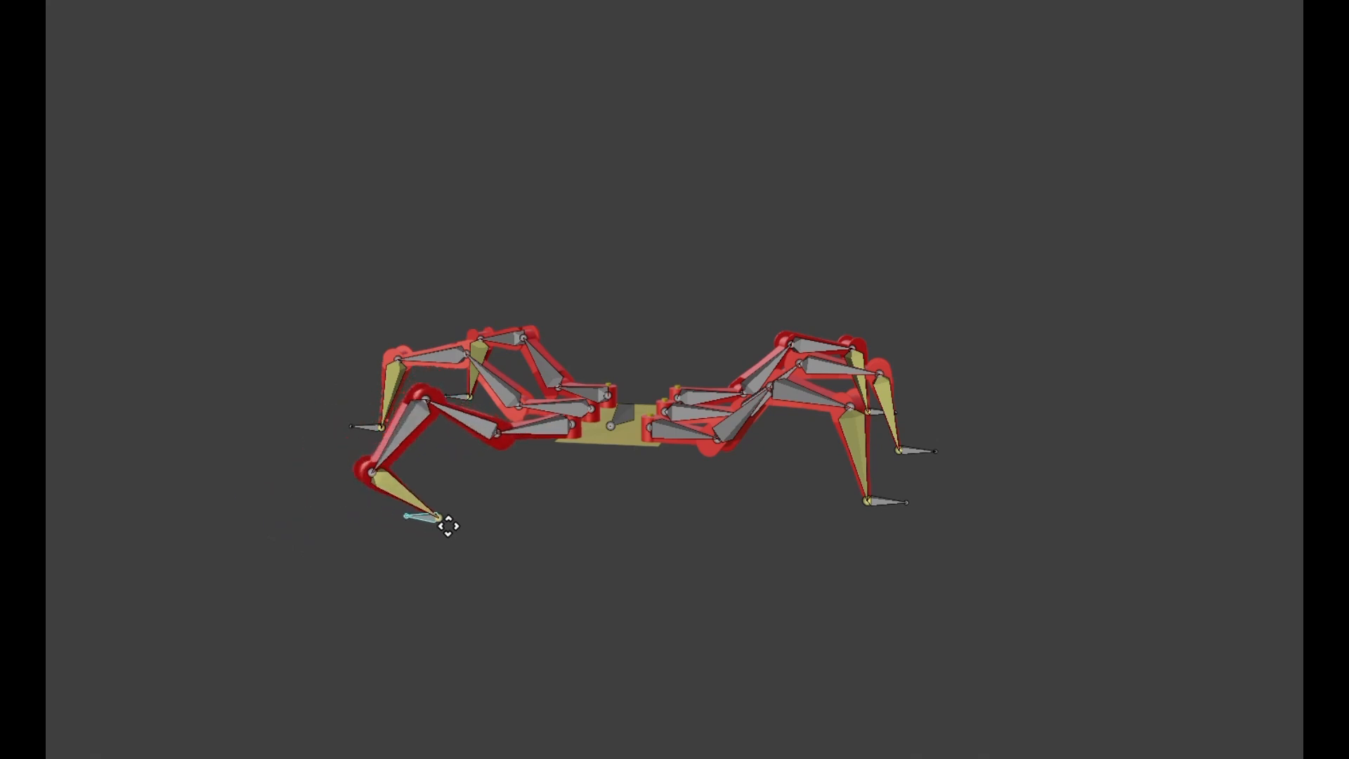
pyautogui.click(339, 487)
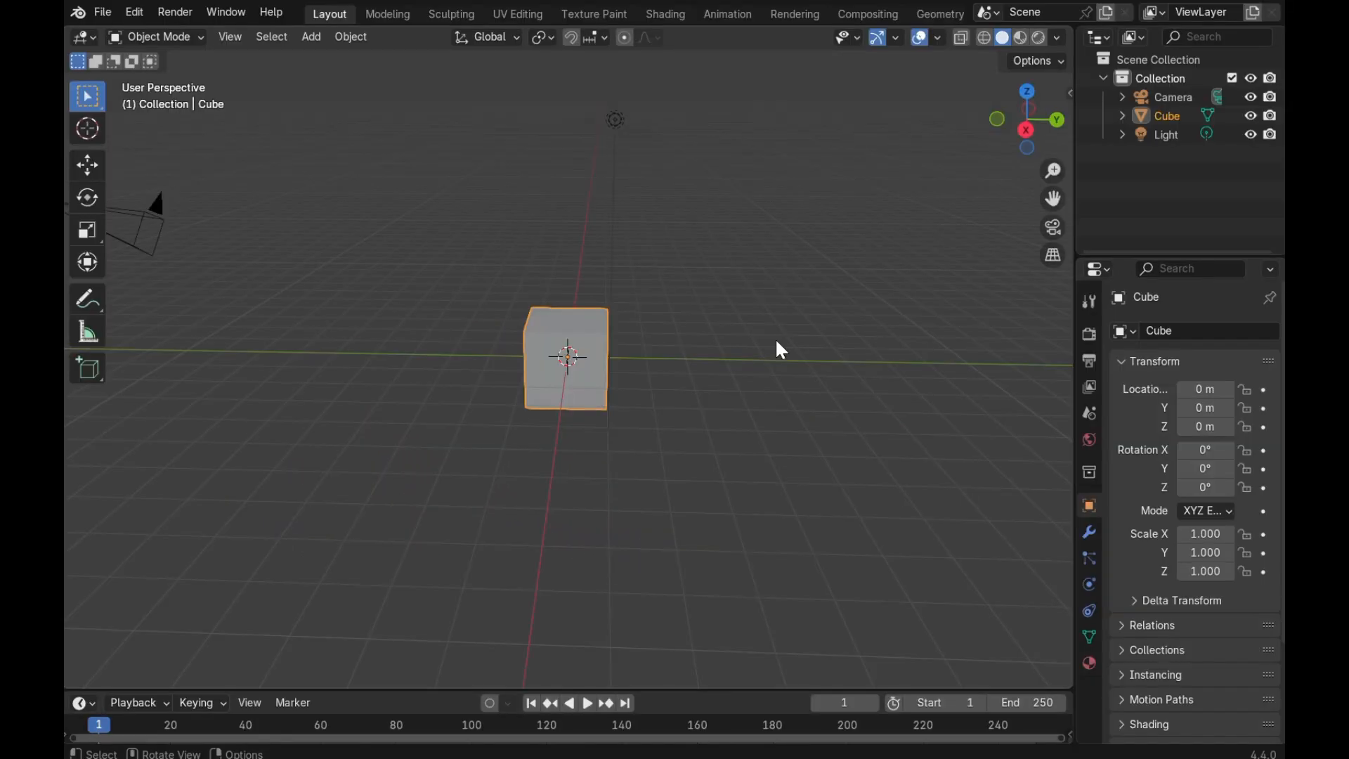
# - Delete all default objects from the scene and add an armature
pyautogui.press('a')
pyautogui.press('Delete')
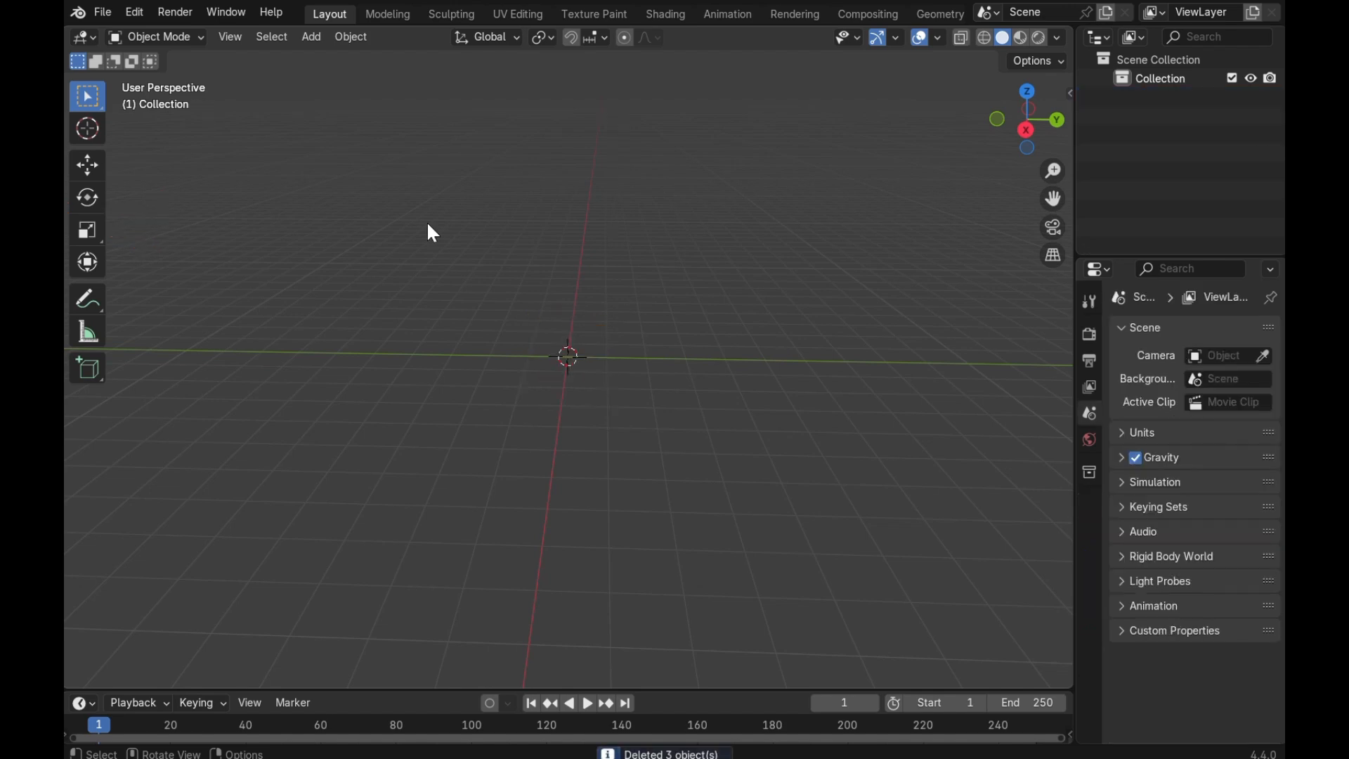
pyautogui.click(314, 39)
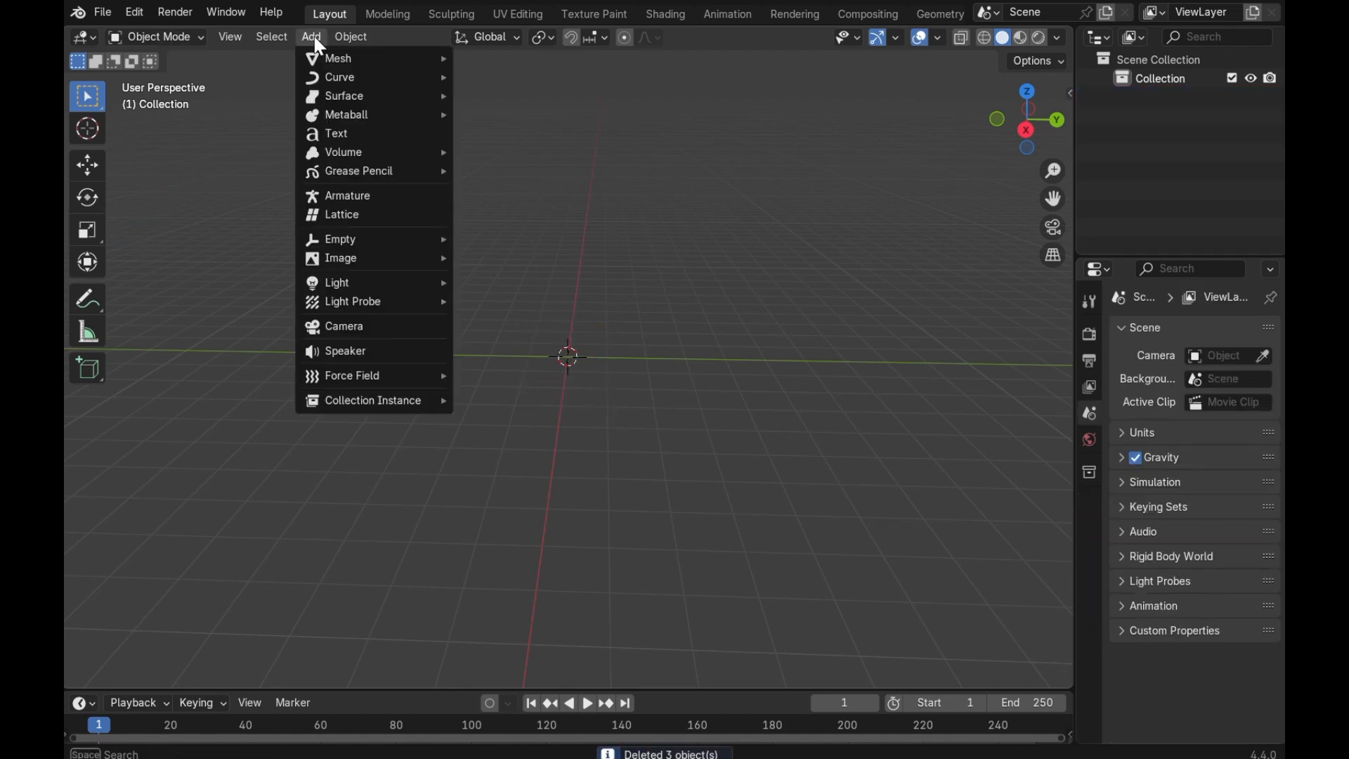
pyautogui.click(357, 199)
# - Rotate the armature 90° about the global Y axis
pyautogui.write('ry')
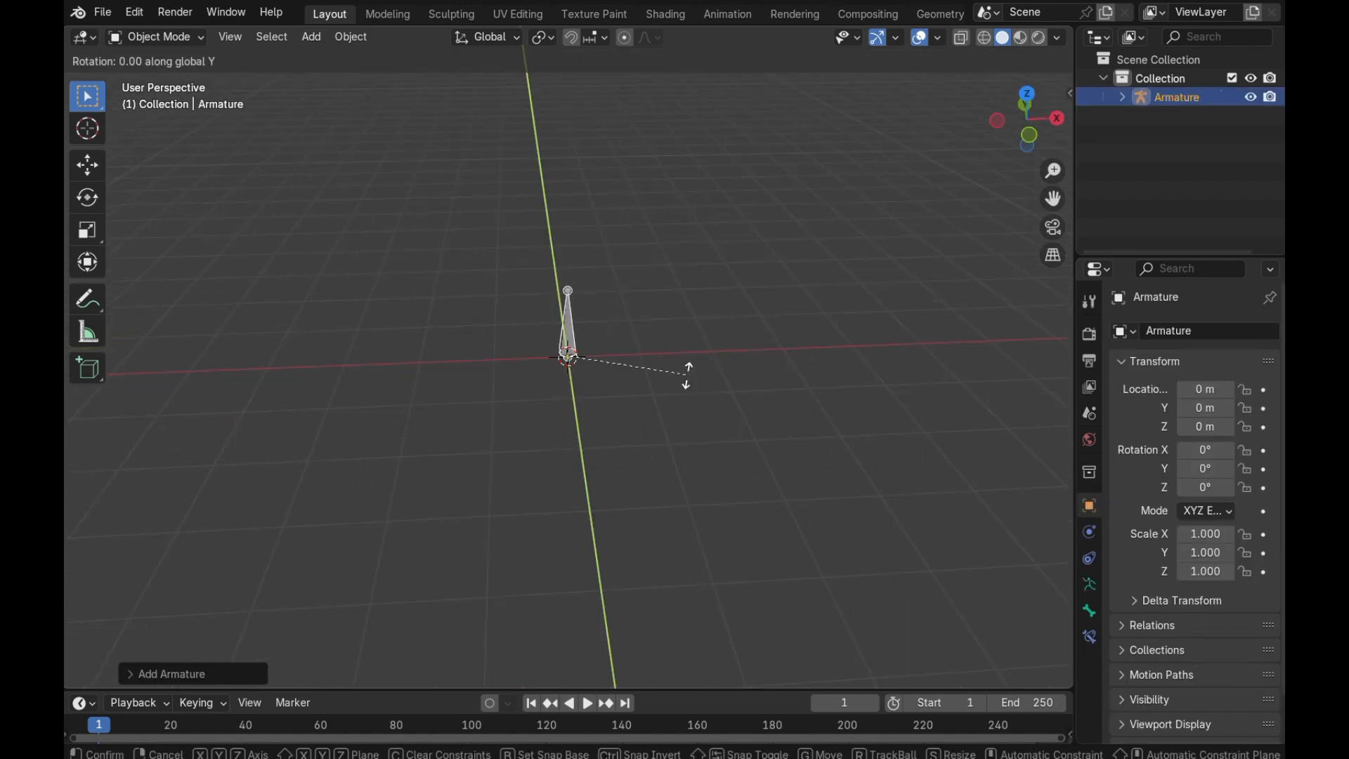
pyautogui.write('90')
pyautogui.press('Return')
# - Enter armature Edit Mode and extrude a new bone 1 m along Y from the body bone's tip
pyautogui.moveTo(686, 373); pyautogui.dragTo(550, 372, button='middle')
pyautogui.click(152, 36)
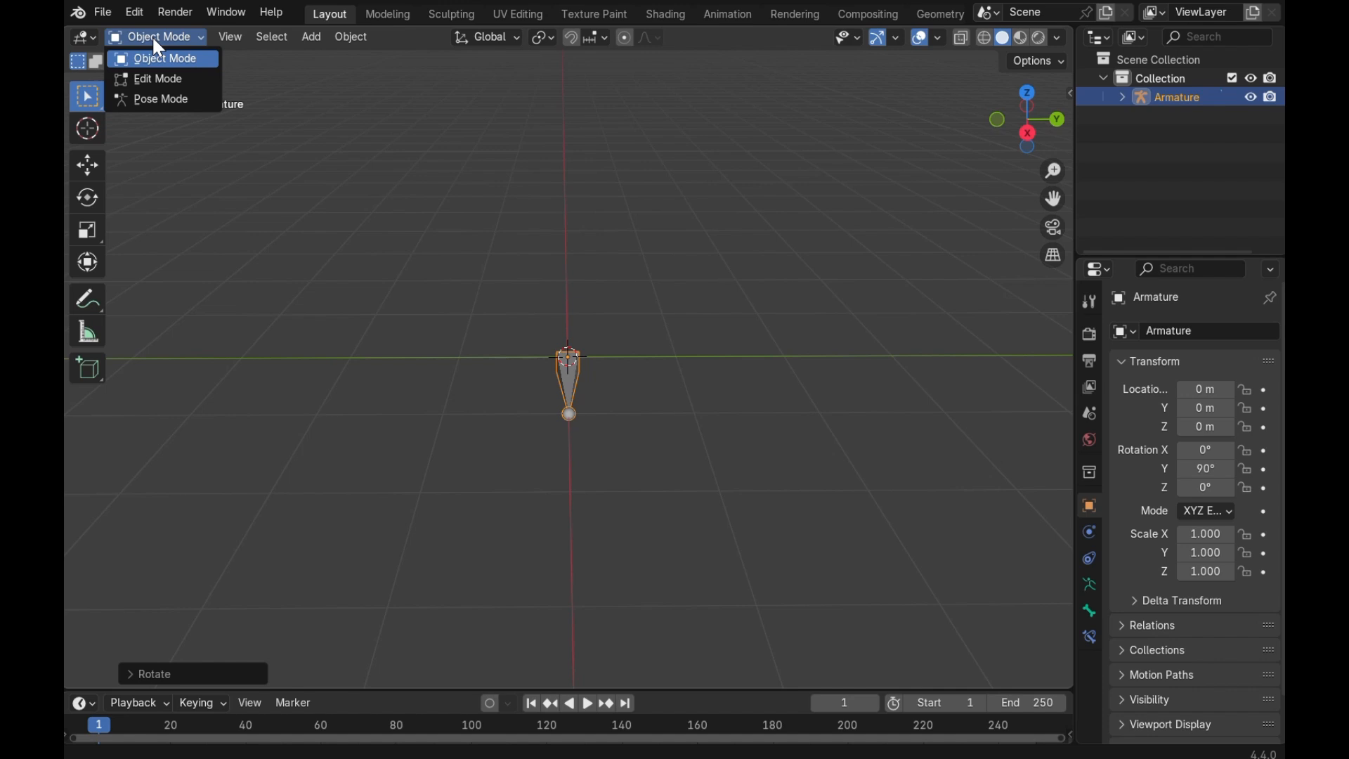
pyautogui.click(166, 77)
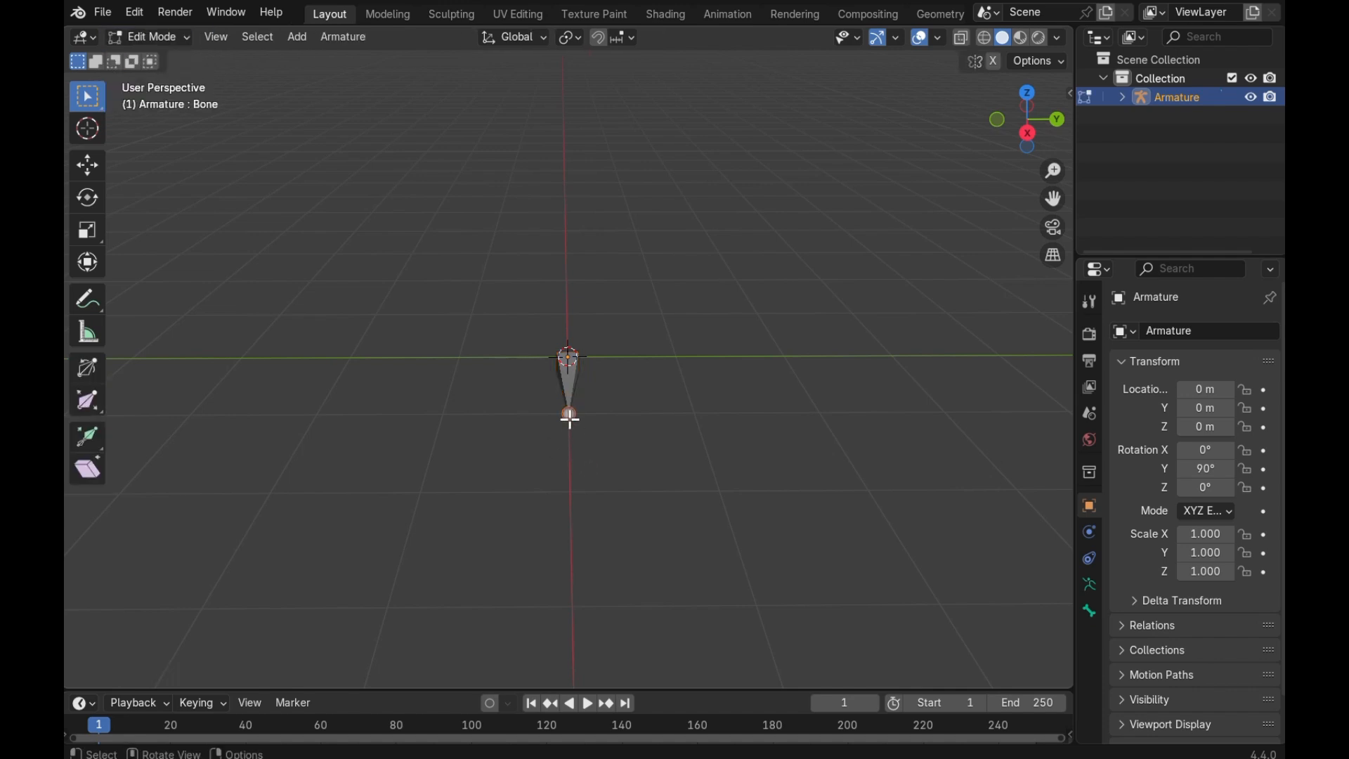
pyautogui.press('e')
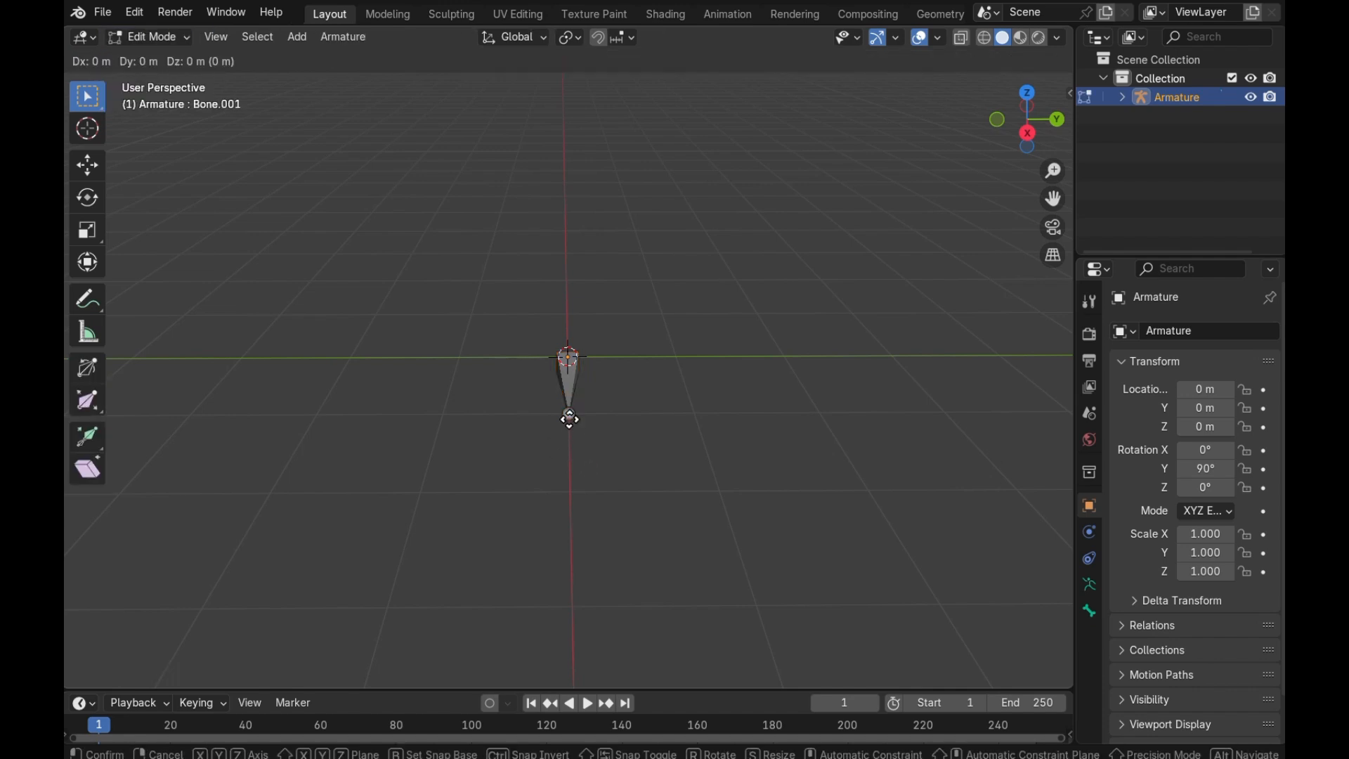
pyautogui.press('y')
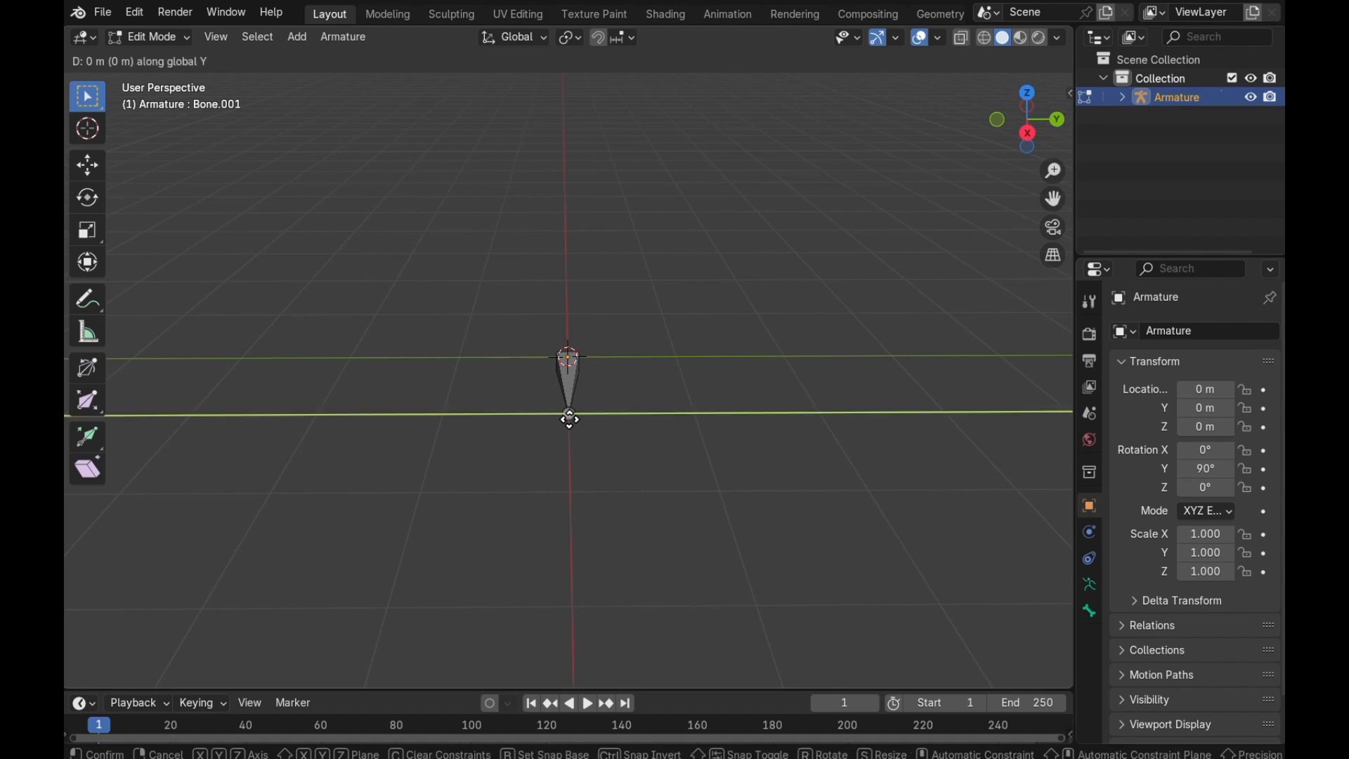
pyautogui.write('1')
pyautogui.press('Return')
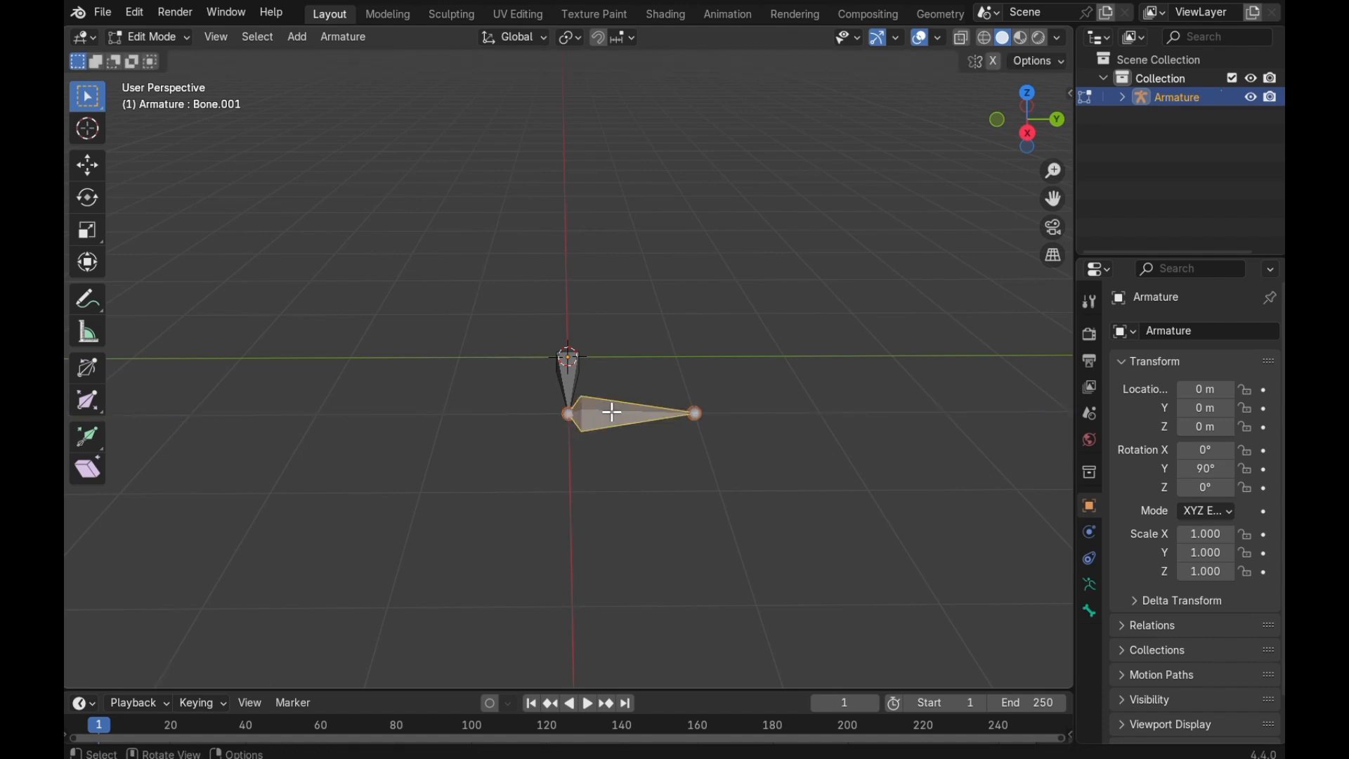
# - Clear the new bone's parent and move it 0.5 m along Y, away from the body bone
pyautogui.hotkey('alt', 'p')
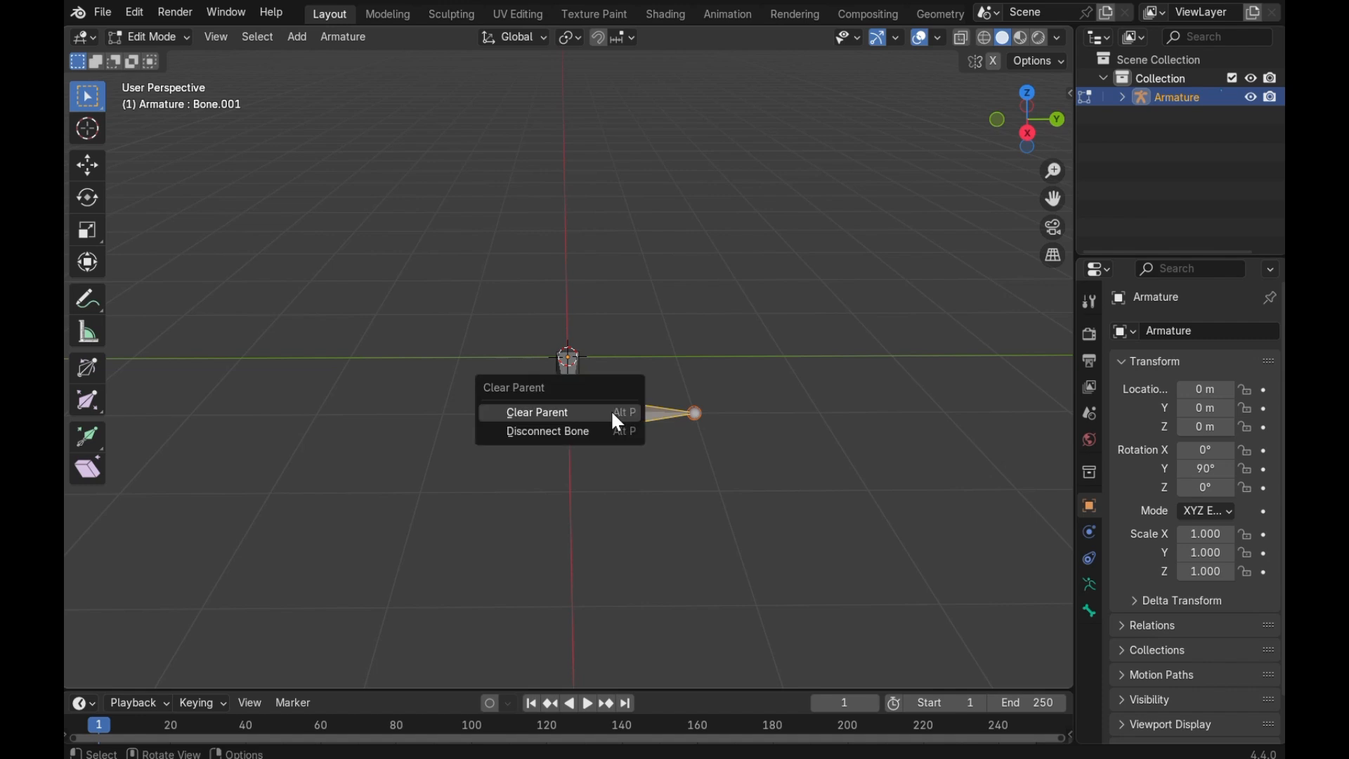
pyautogui.click(613, 415)
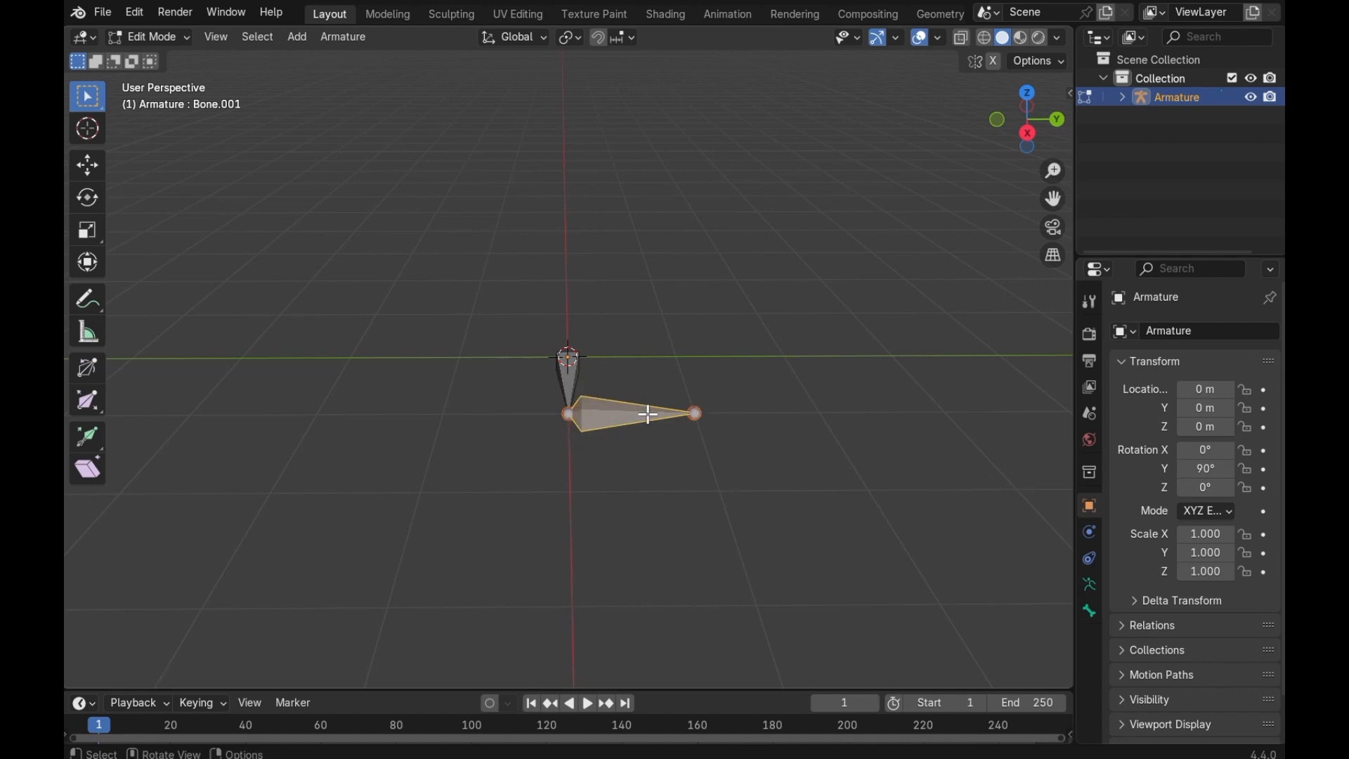
pyautogui.press('g')
pyautogui.press('y')
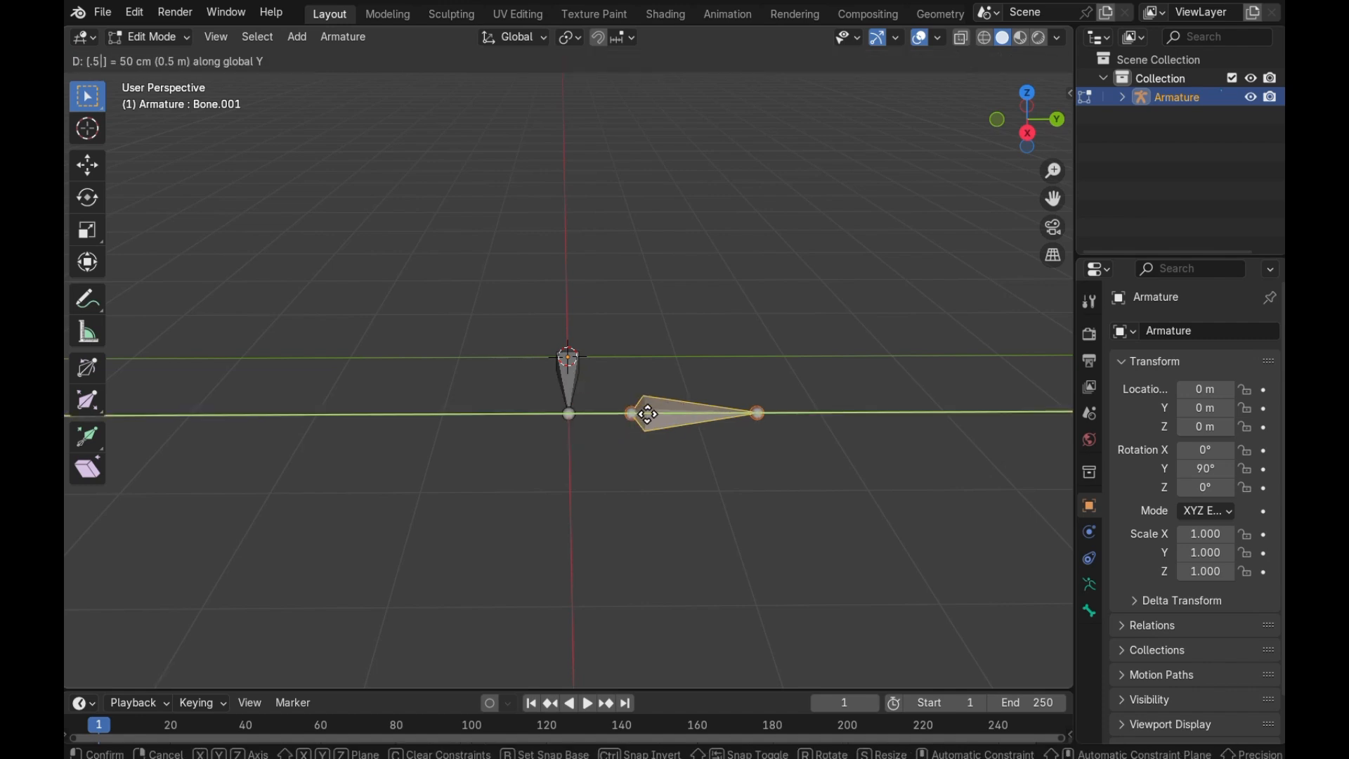
pyautogui.click(648, 414)
# - Lengthen the detached leg bone by moving its tip 3 m along Y
pyautogui.click(759, 408)
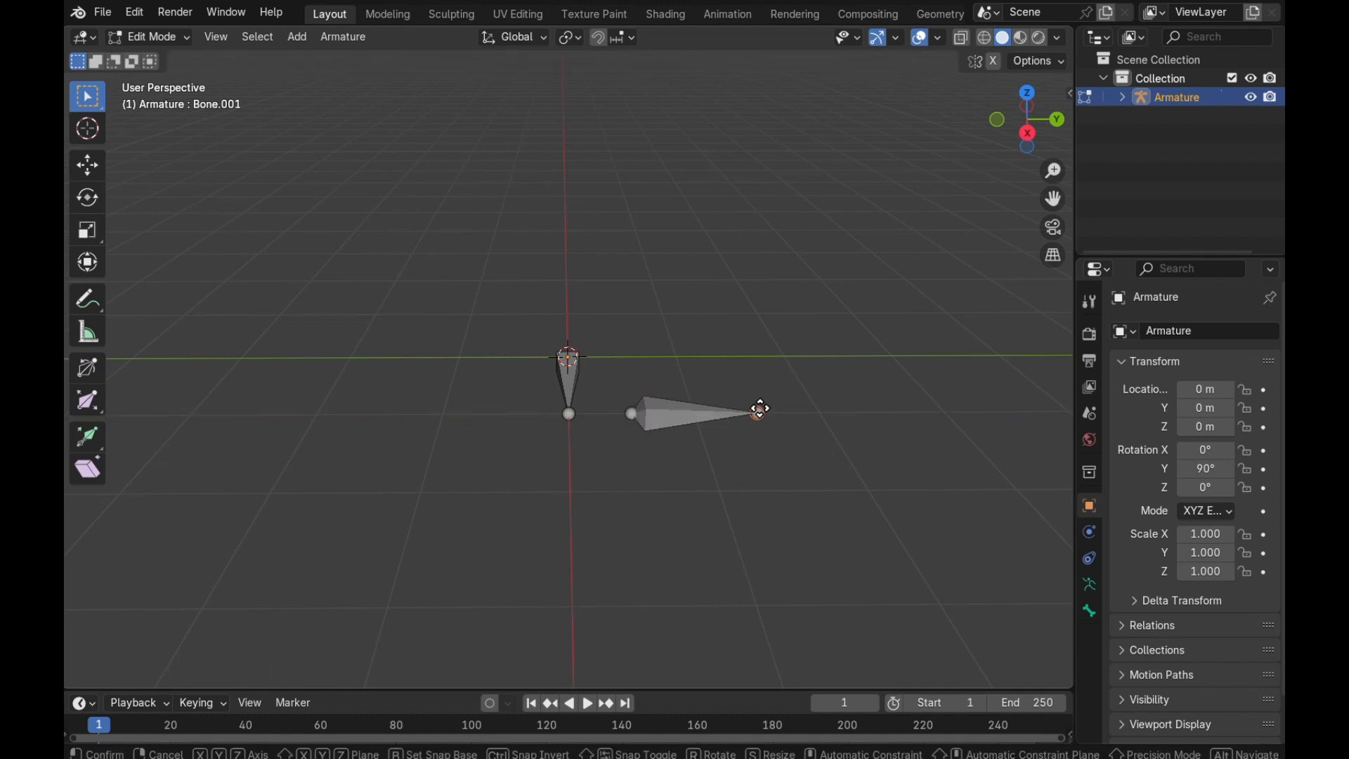
pyautogui.press('g')
pyautogui.press('y')
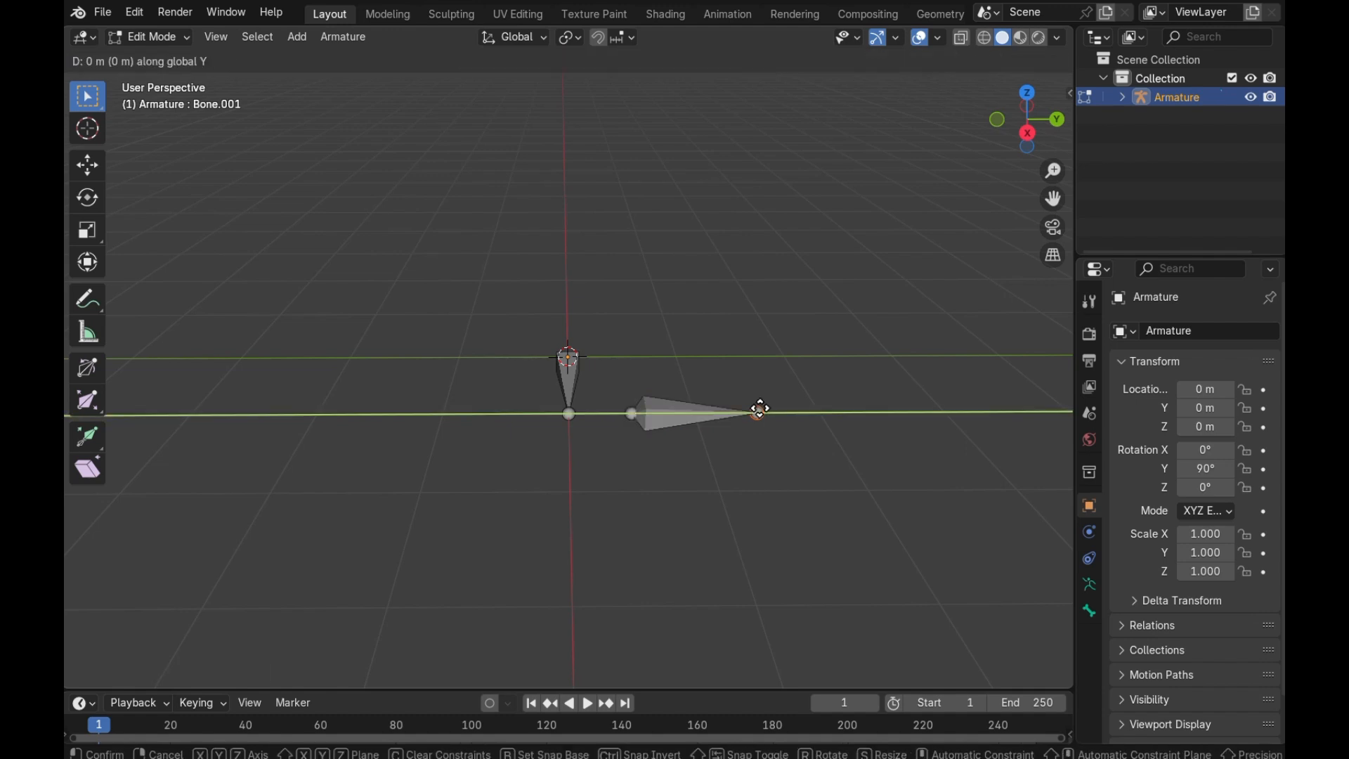
pyautogui.write('3')
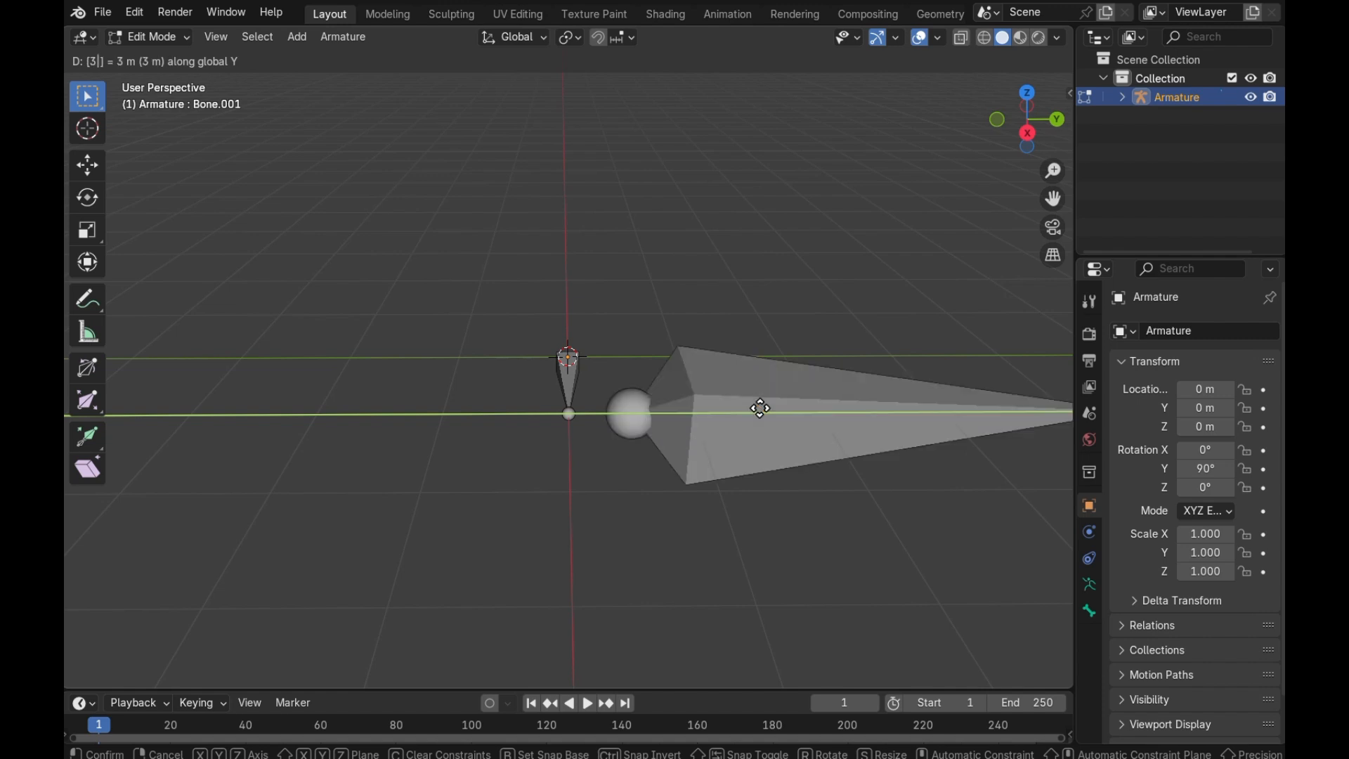
pyautogui.press('Return')
# - Subdivide the long leg bone with 3 cuts
pyautogui.scroll(-2, 761, 408)
pyautogui.click(760, 409)
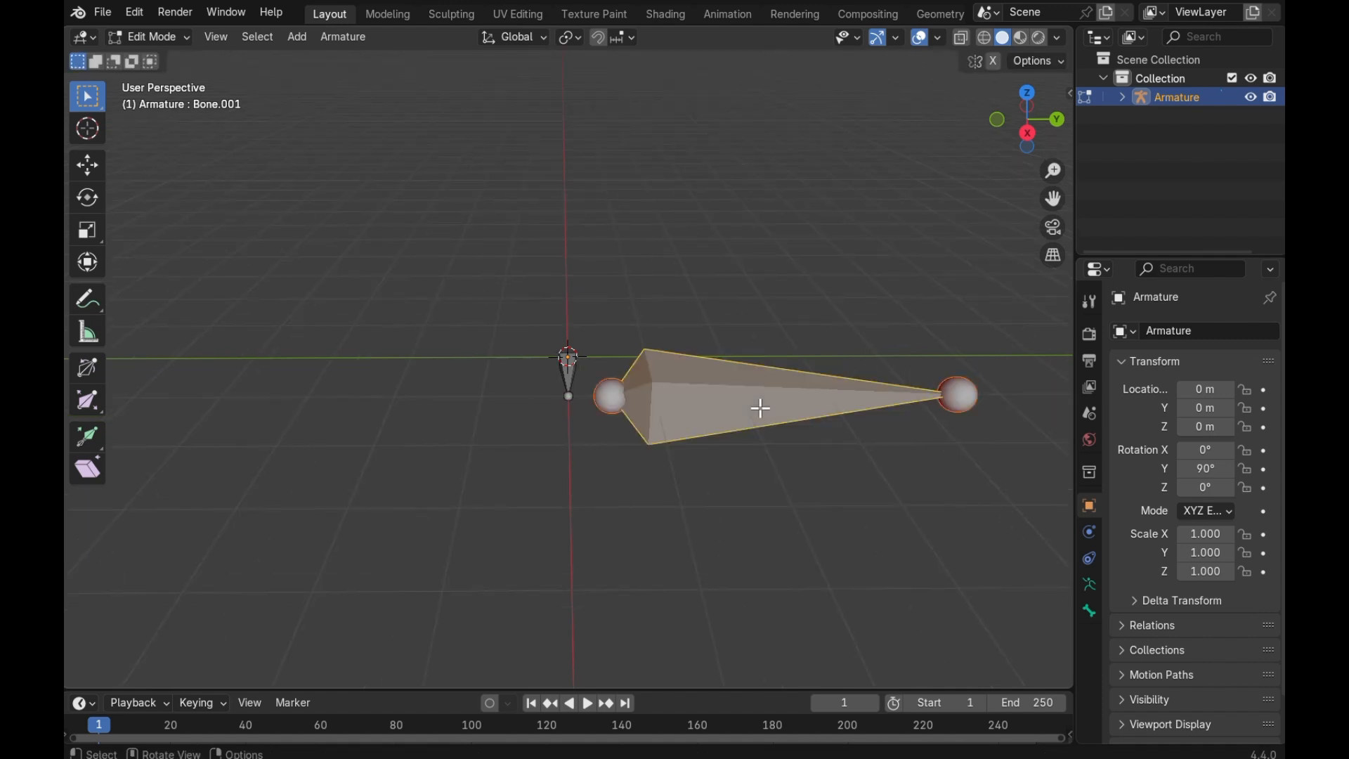
pyautogui.rightClick(648, 240)
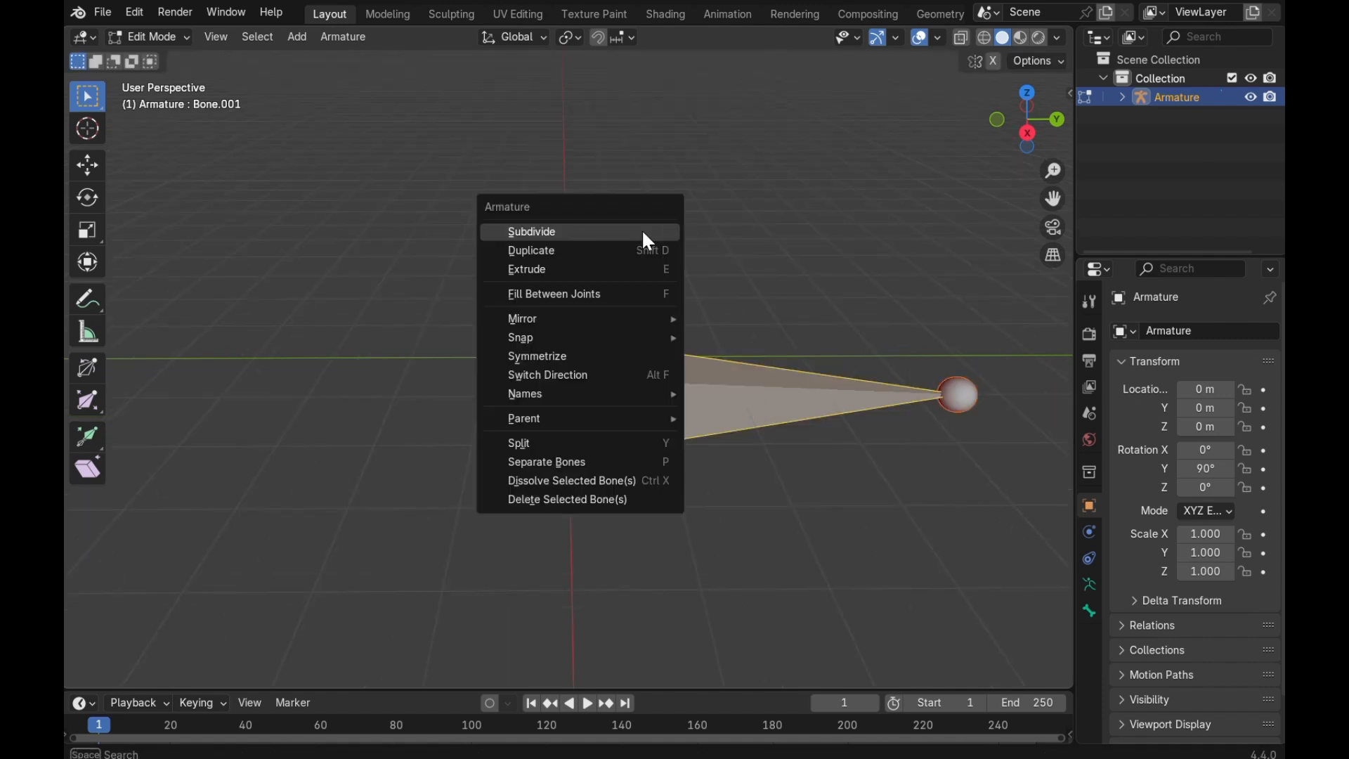
pyautogui.click(648, 234)
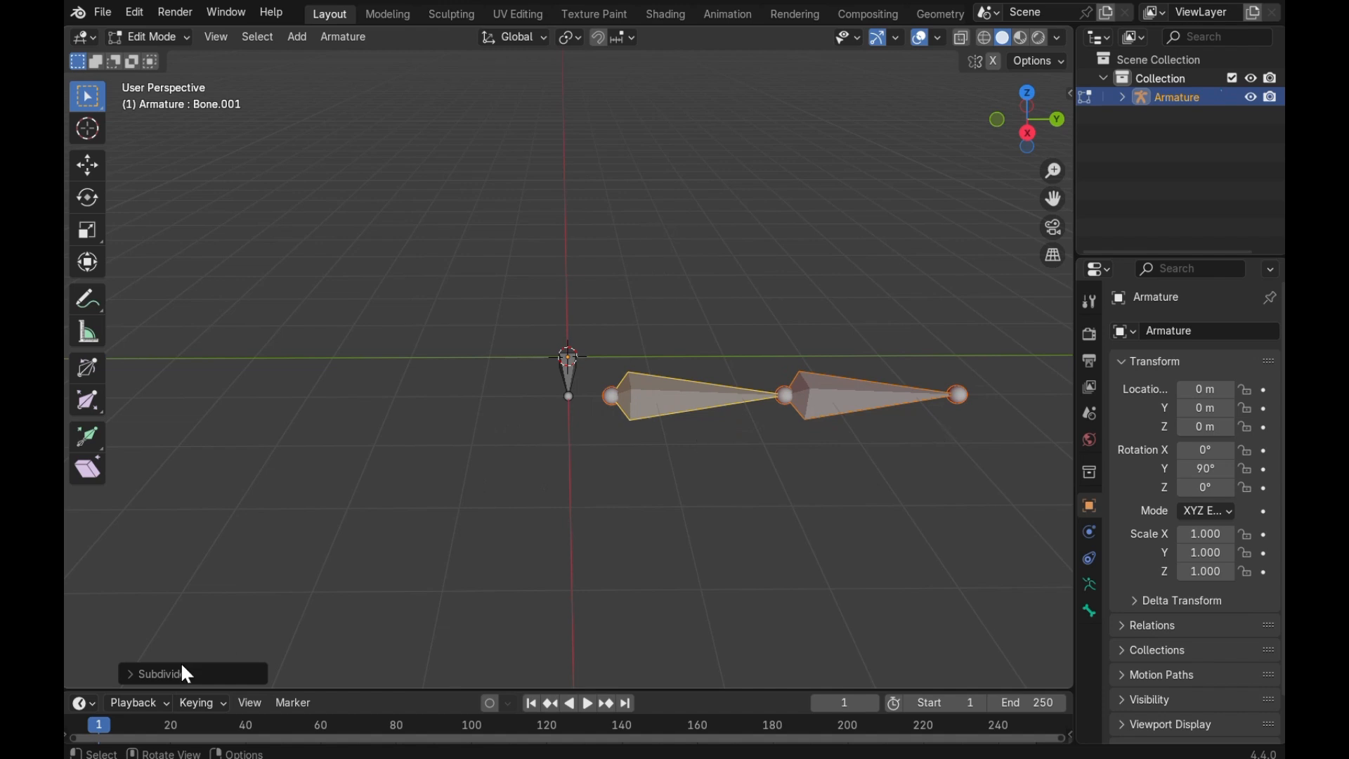
pyautogui.click(220, 673)
pyautogui.click(365, 667)
pyautogui.click(367, 668)
# - Extrude a foot bone 0.5 m along Y from the end of the subdivided leg chain
pyautogui.click(962, 395)
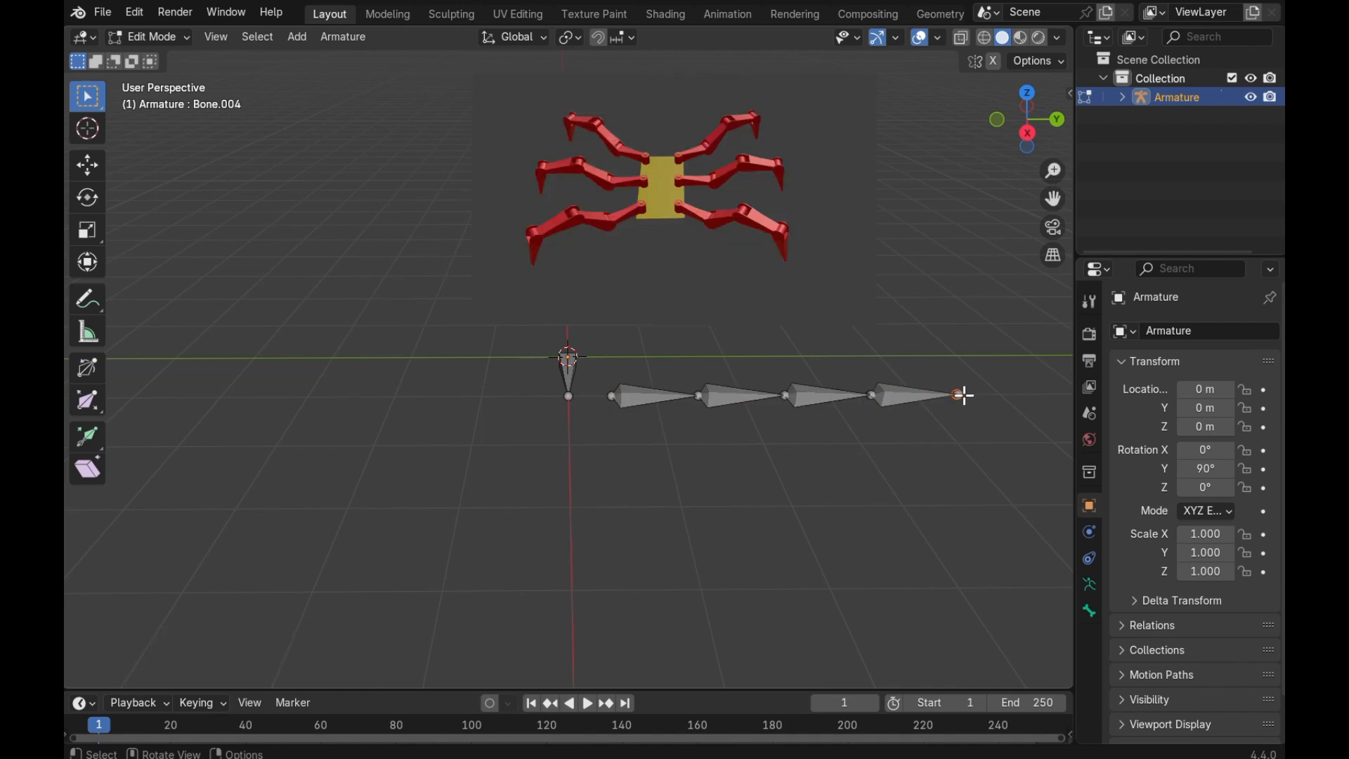
pyautogui.press('g')
pyautogui.press('e')
pyautogui.press('y')
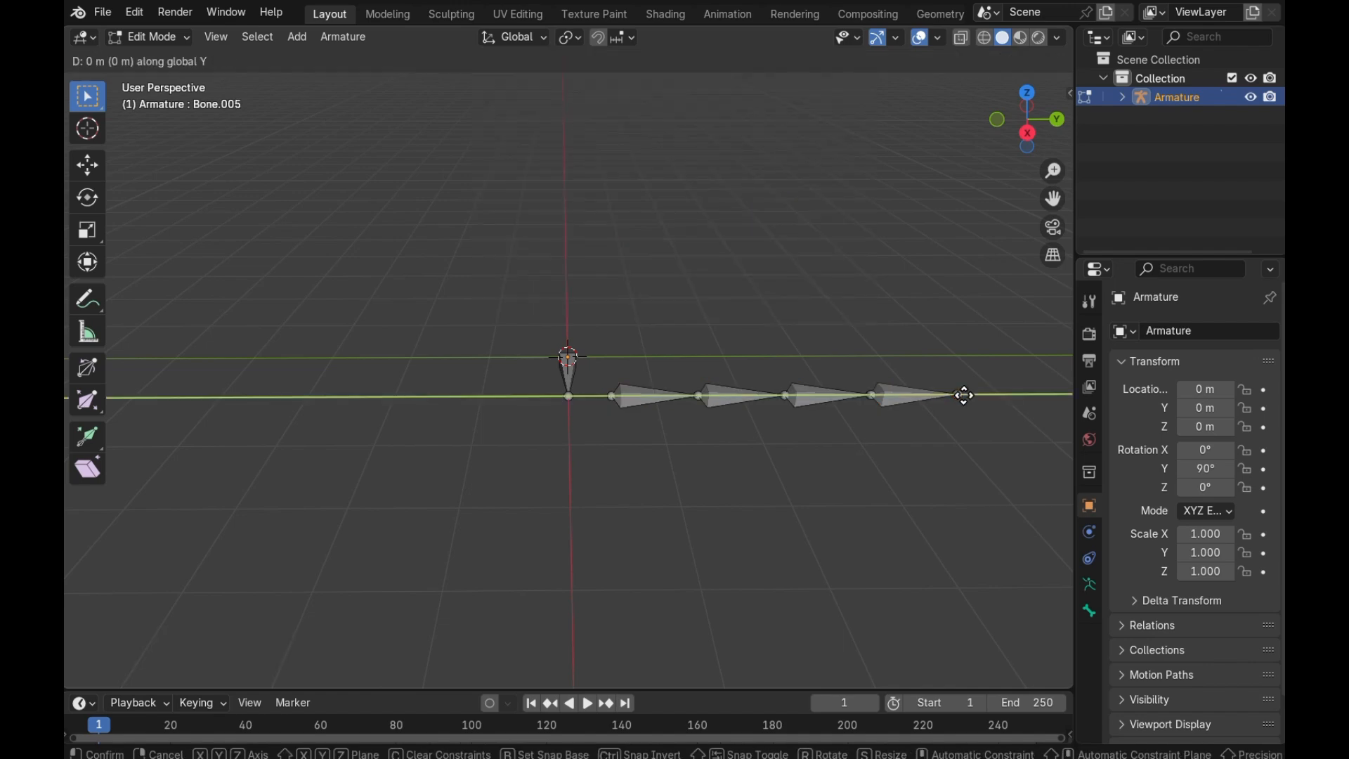
pyautogui.write('0.5')
pyautogui.press('Return')
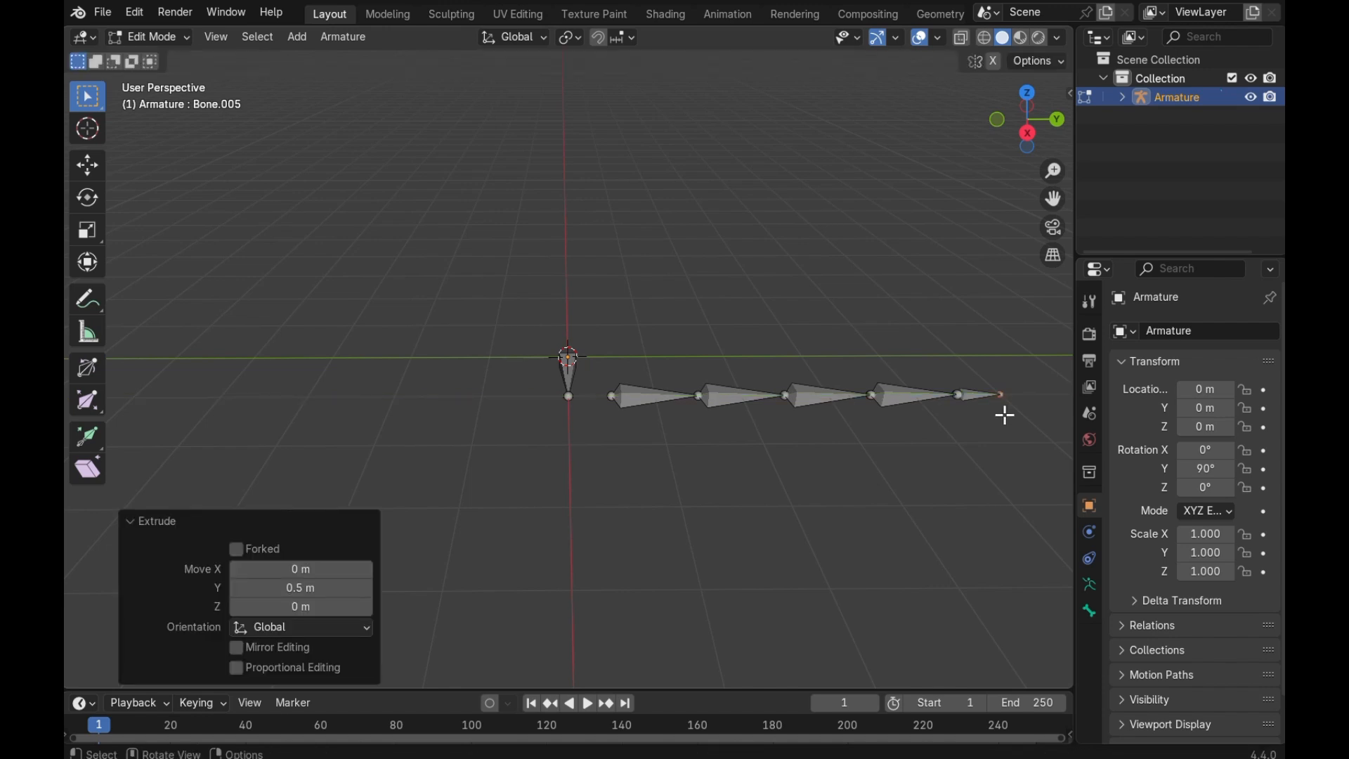
# - Clear the parent of the short foot bone at the end of the leg
pyautogui.click(979, 397)
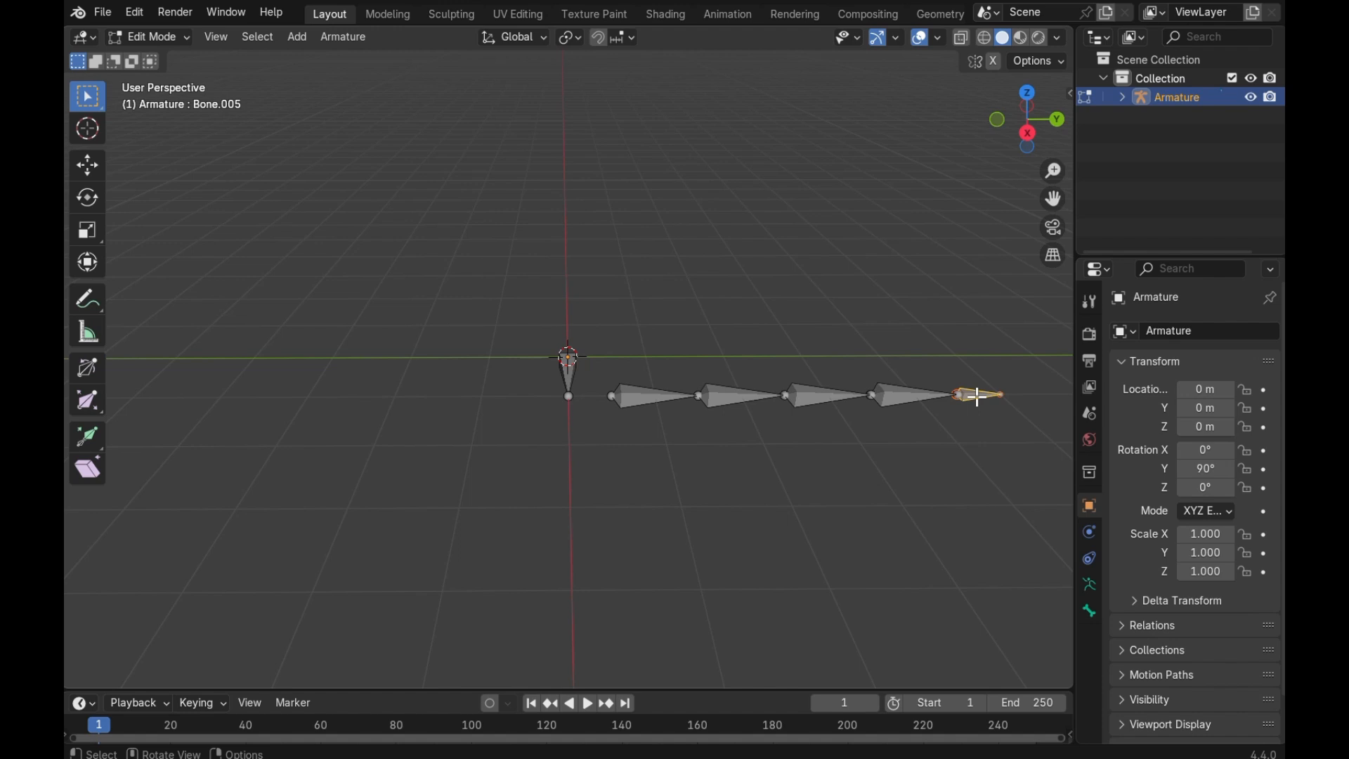
pyautogui.hotkey('alt', 'p')
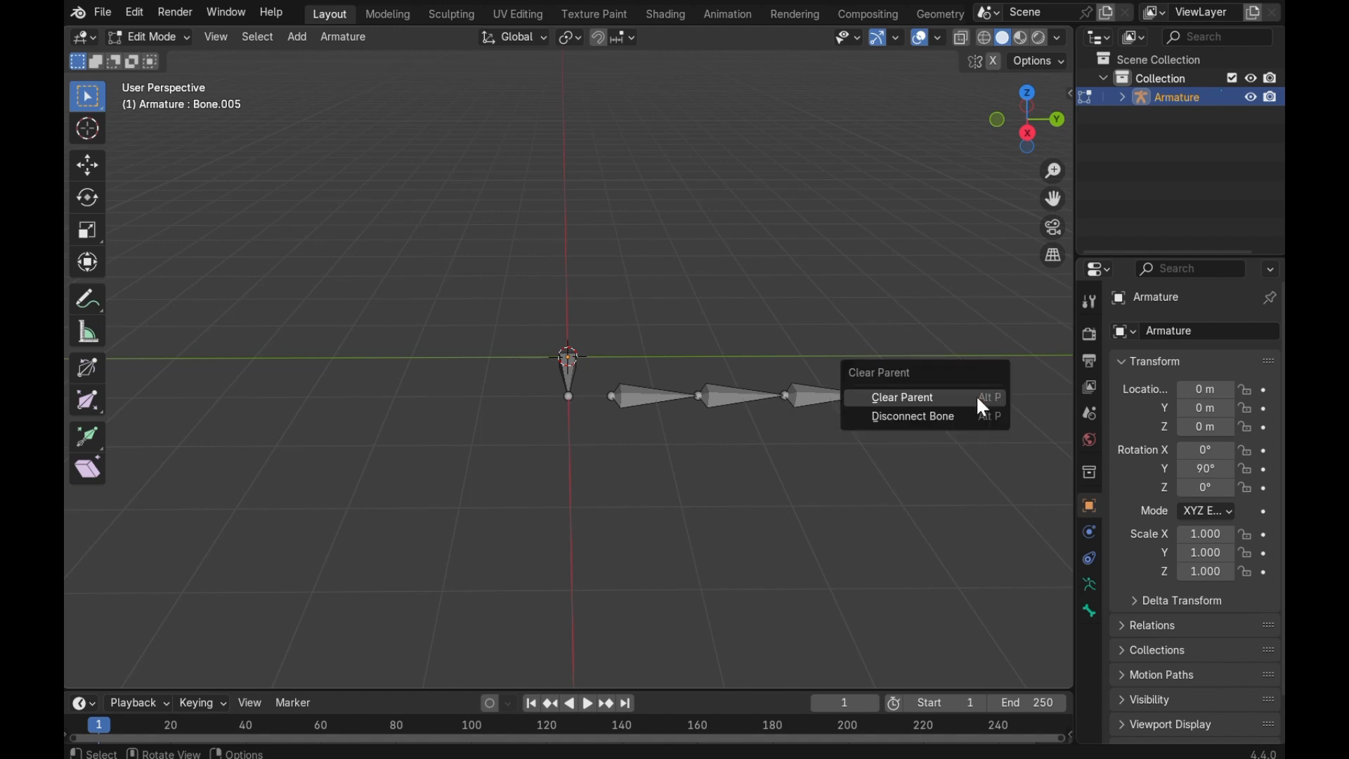
pyautogui.click(982, 399)
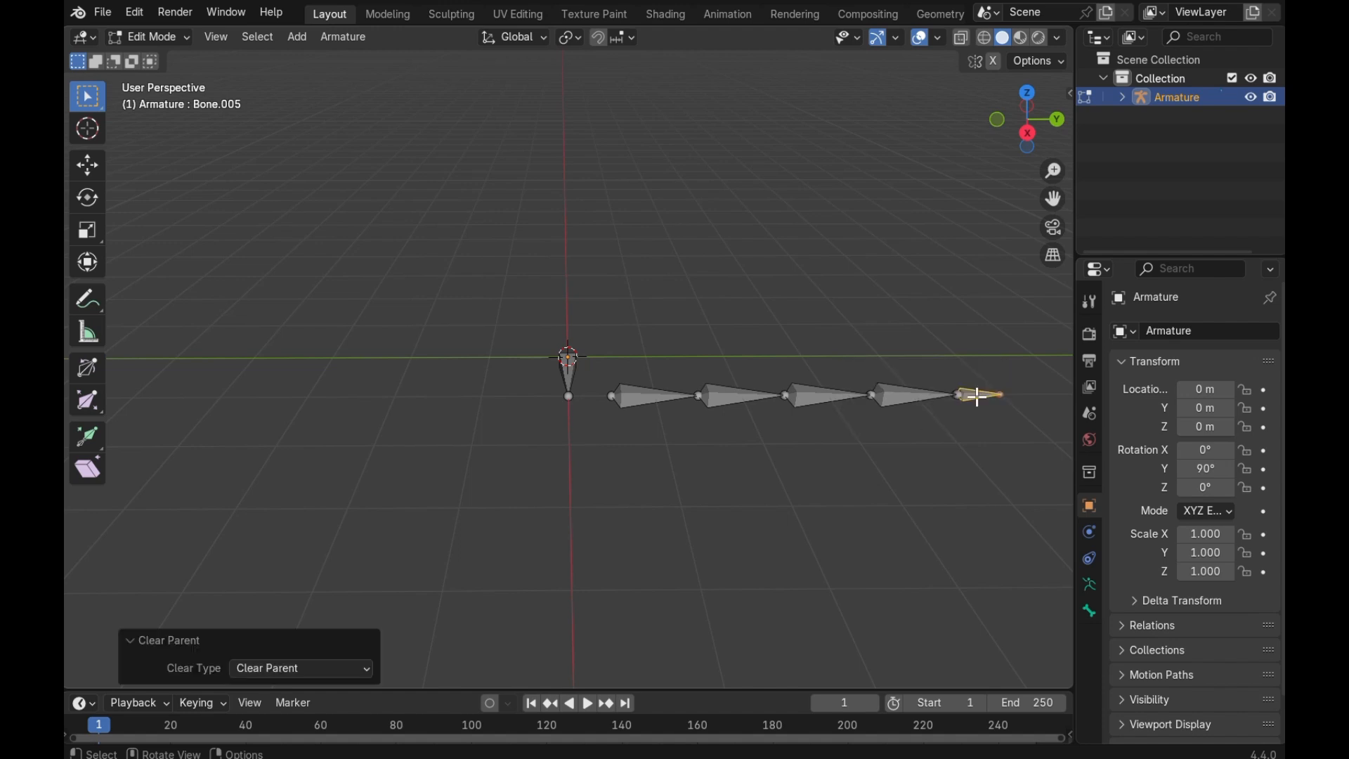
pyautogui.moveTo(977, 397); pyautogui.dragTo(976, 397, button='middle')
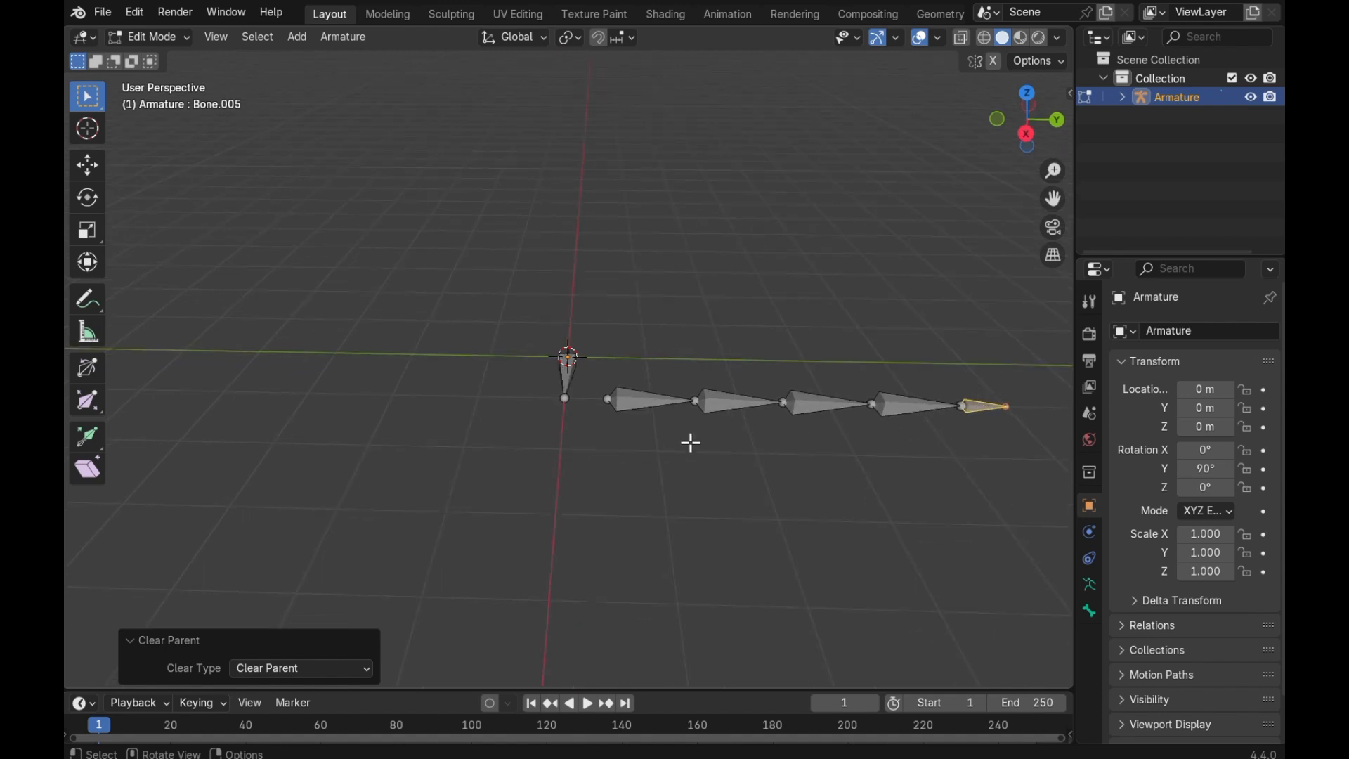
# - Add a detached bone on the opposite side of the body bone, offset -0.5 m along Y
pyautogui.click(563, 401)
pyautogui.moveTo(586, 475); pyautogui.dragTo(590, 476, button='middle')
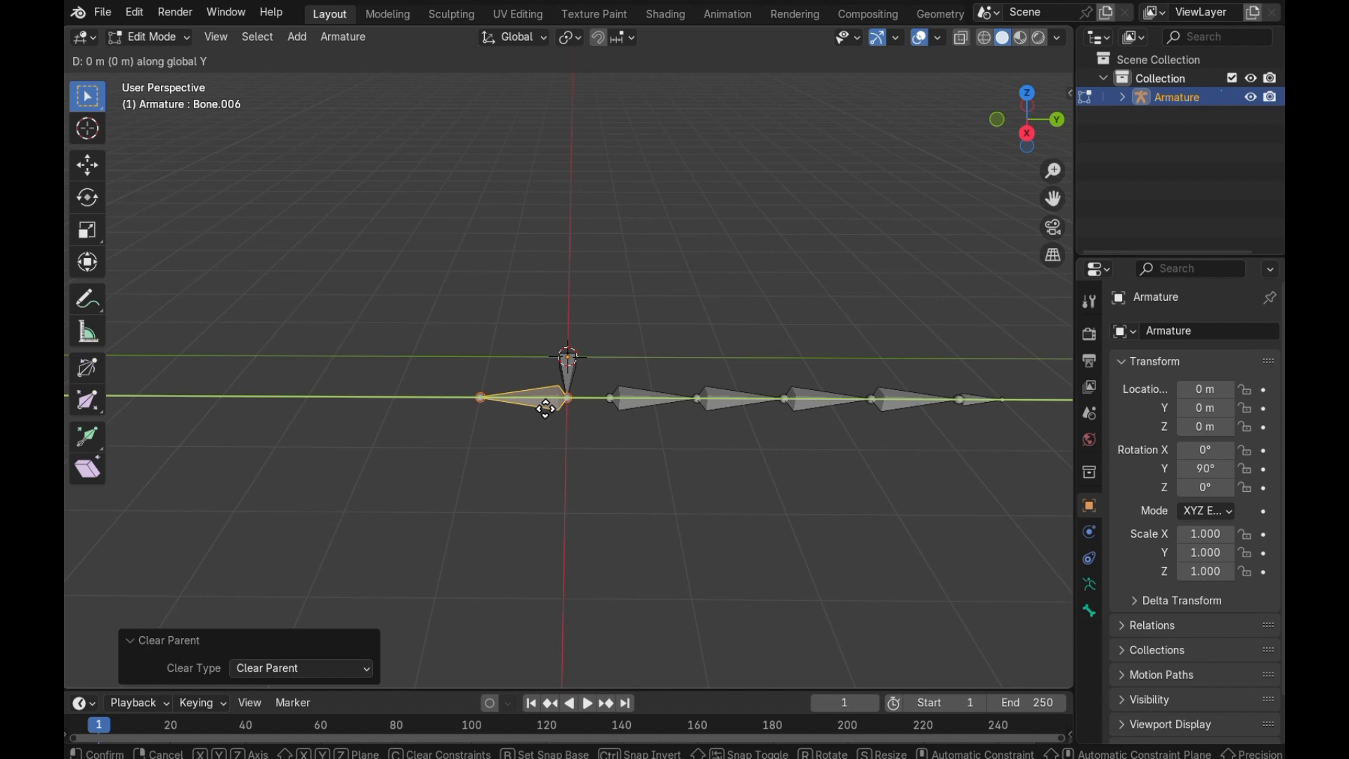
pyautogui.write('-.5')
pyautogui.press('Return')
# - Lengthen the opposite leg bone by moving its tip -3 m along Y
pyautogui.click(437, 396)
pyautogui.write('gy')
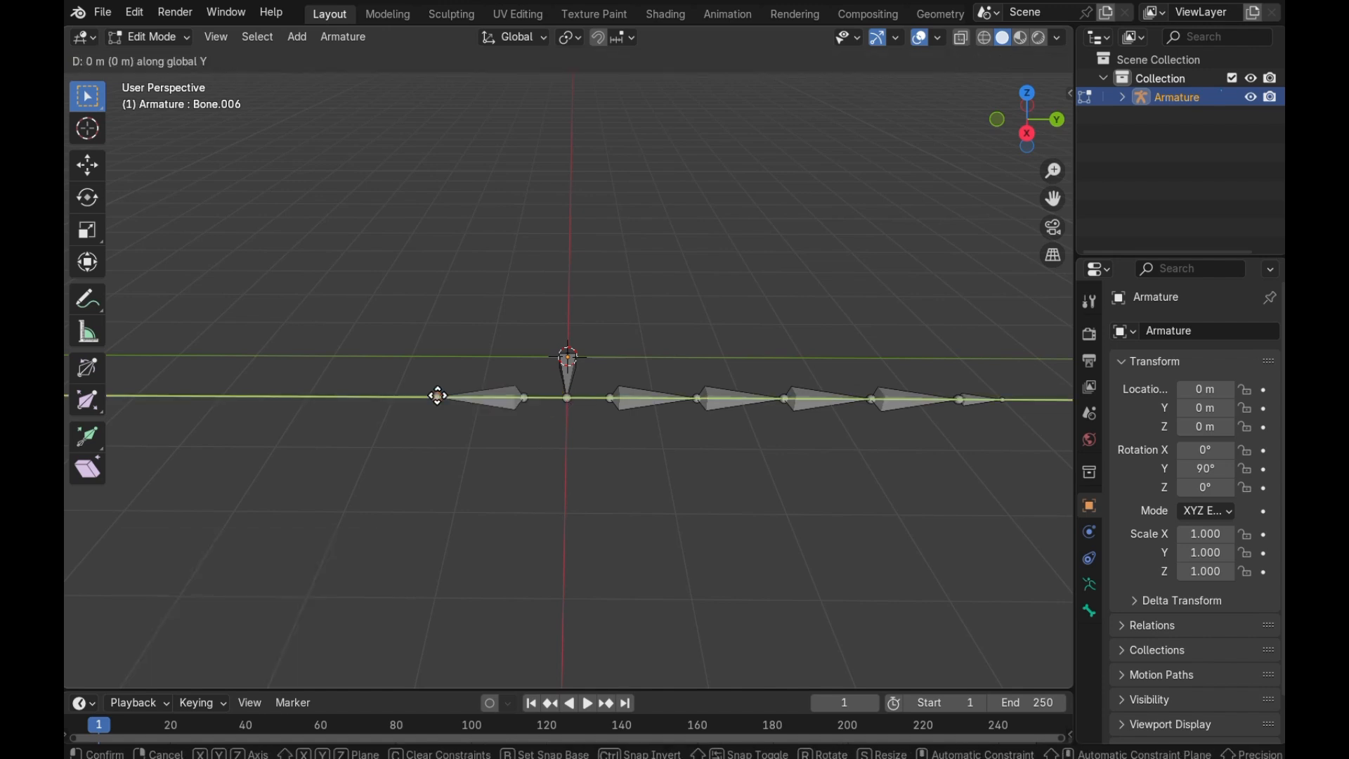
pyautogui.write('-3')
pyautogui.press('Return')
# - Subdivide the opposite leg bone with 3 cuts
pyautogui.click(437, 396)
pyautogui.rightClick(436, 396)
pyautogui.click(436, 398)
pyautogui.click(368, 668)
pyautogui.click(367, 668)
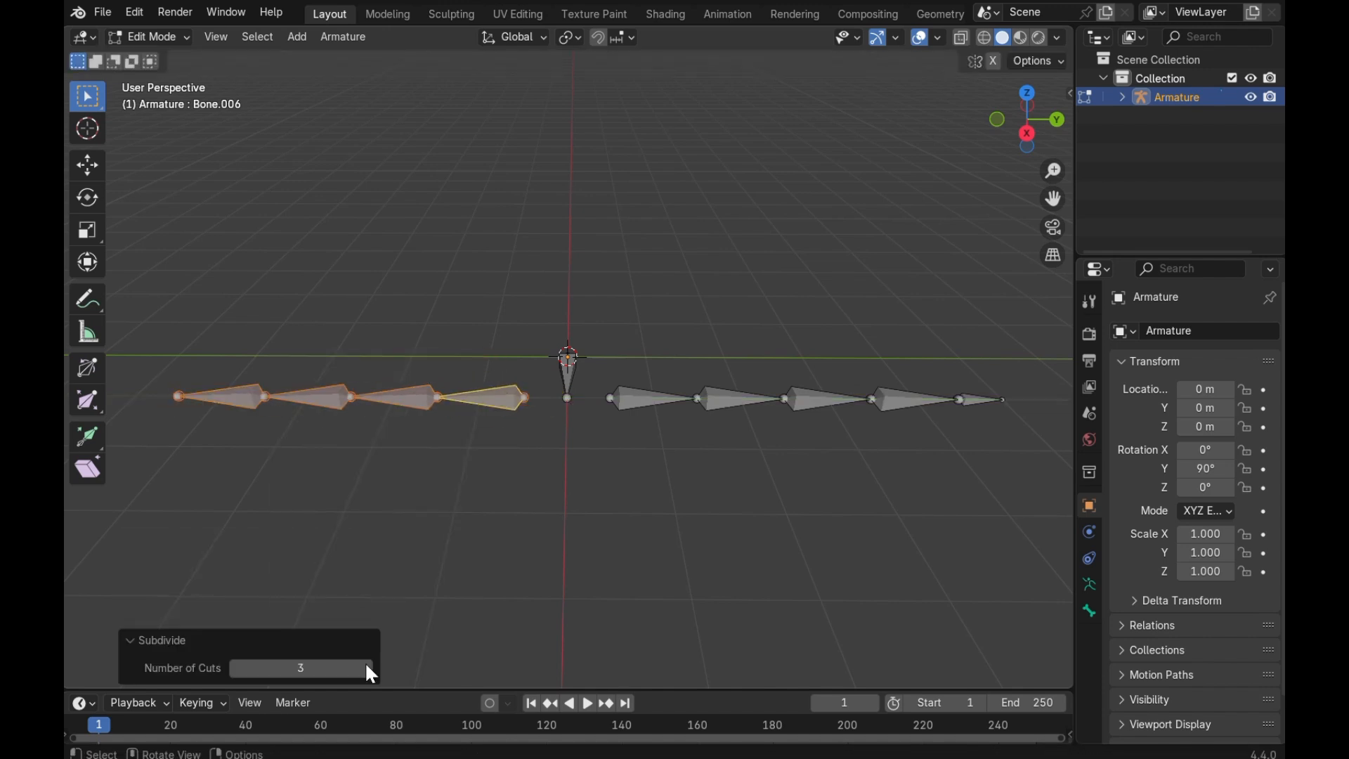
# - Extrude a foot bone -0.5 m along Y from the end of the opposite leg chain
pyautogui.click(179, 396)
pyautogui.scroll(-1, 282, 481)
pyautogui.write('ey')
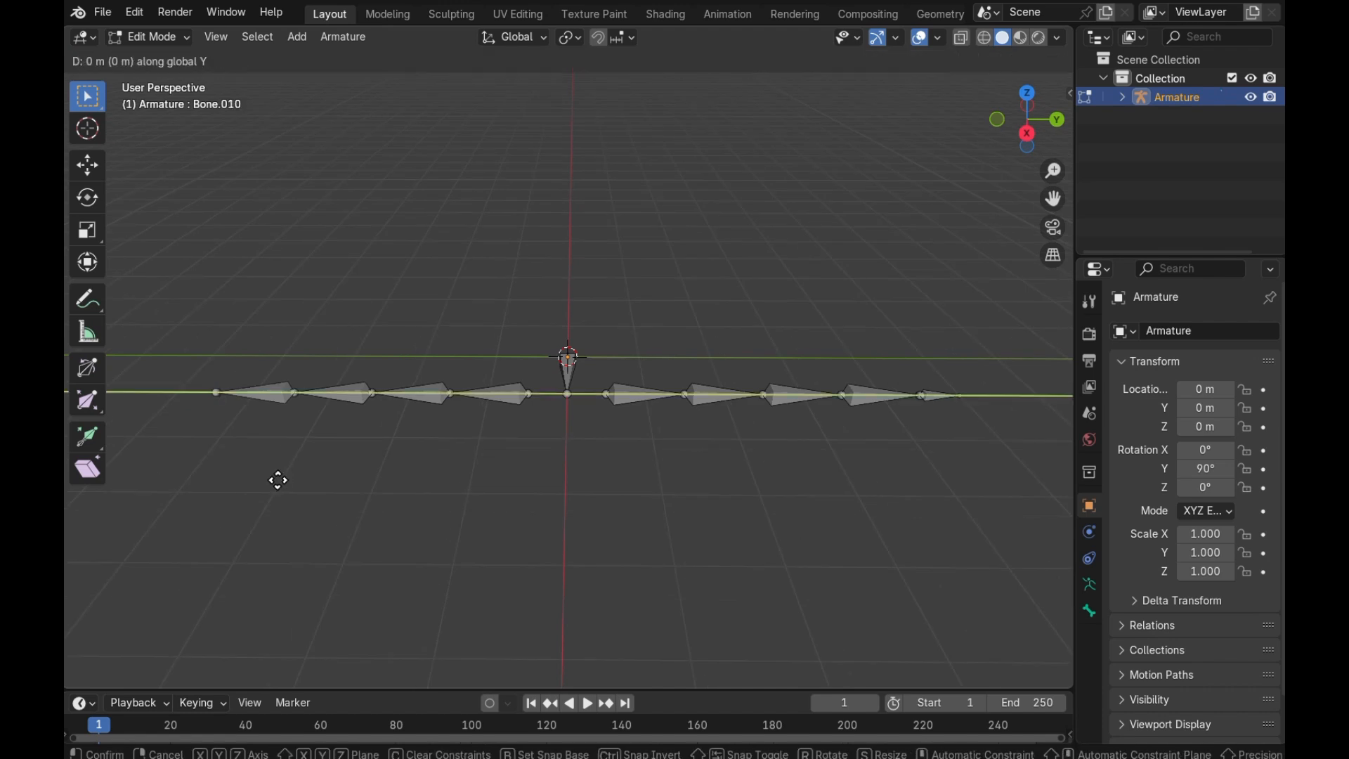
pyautogui.write('-0.5')
pyautogui.press('Return')
# - Clear the parent of the foot bone at the end of the opposite leg chain
pyautogui.click(200, 392)
pyautogui.hotkey('alt', 'p')
pyautogui.click(274, 467)
# - Test-move the foot bone of each leg to check that it is detached, undoing each move
pyautogui.press('g')
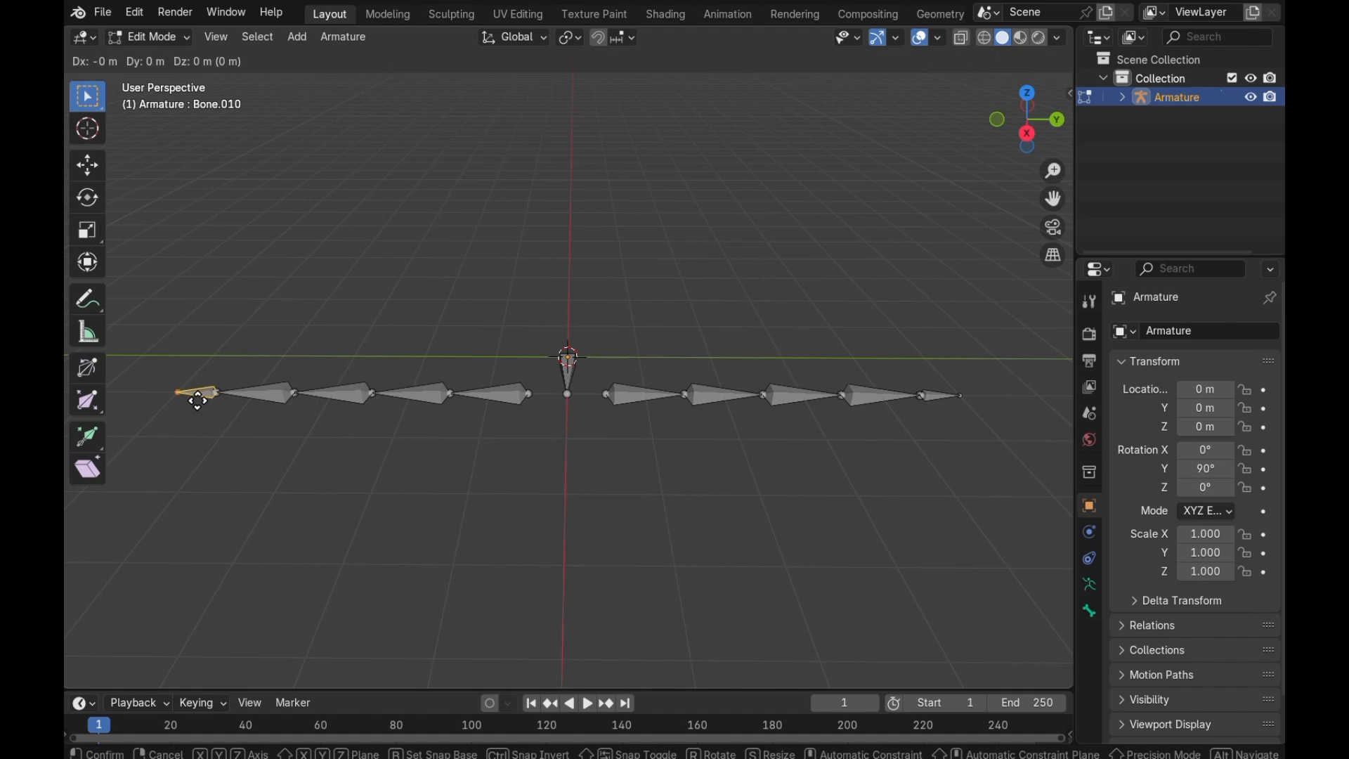
pyautogui.click(188, 380)
pyautogui.hotkey('ctrl', 'z')
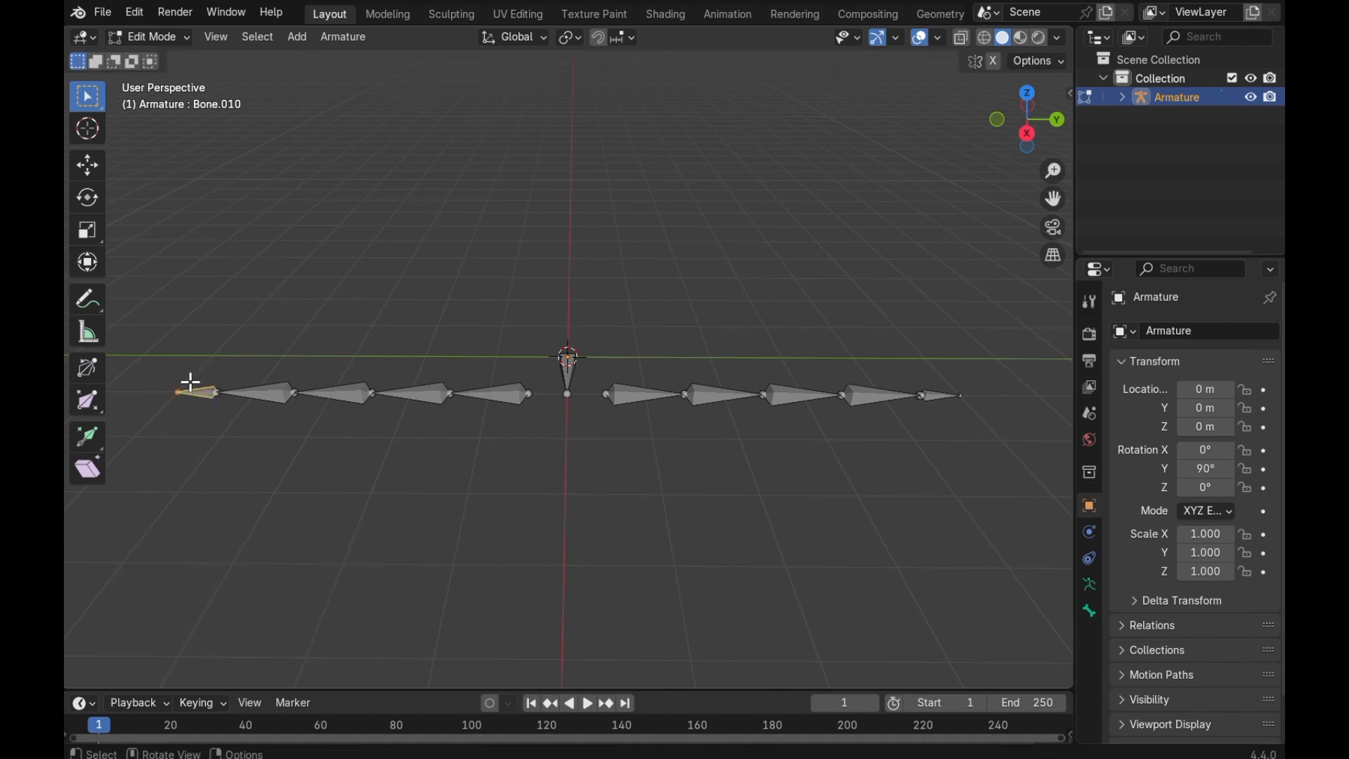
pyautogui.click(934, 399)
pyautogui.press('g')
pyautogui.click(938, 416)
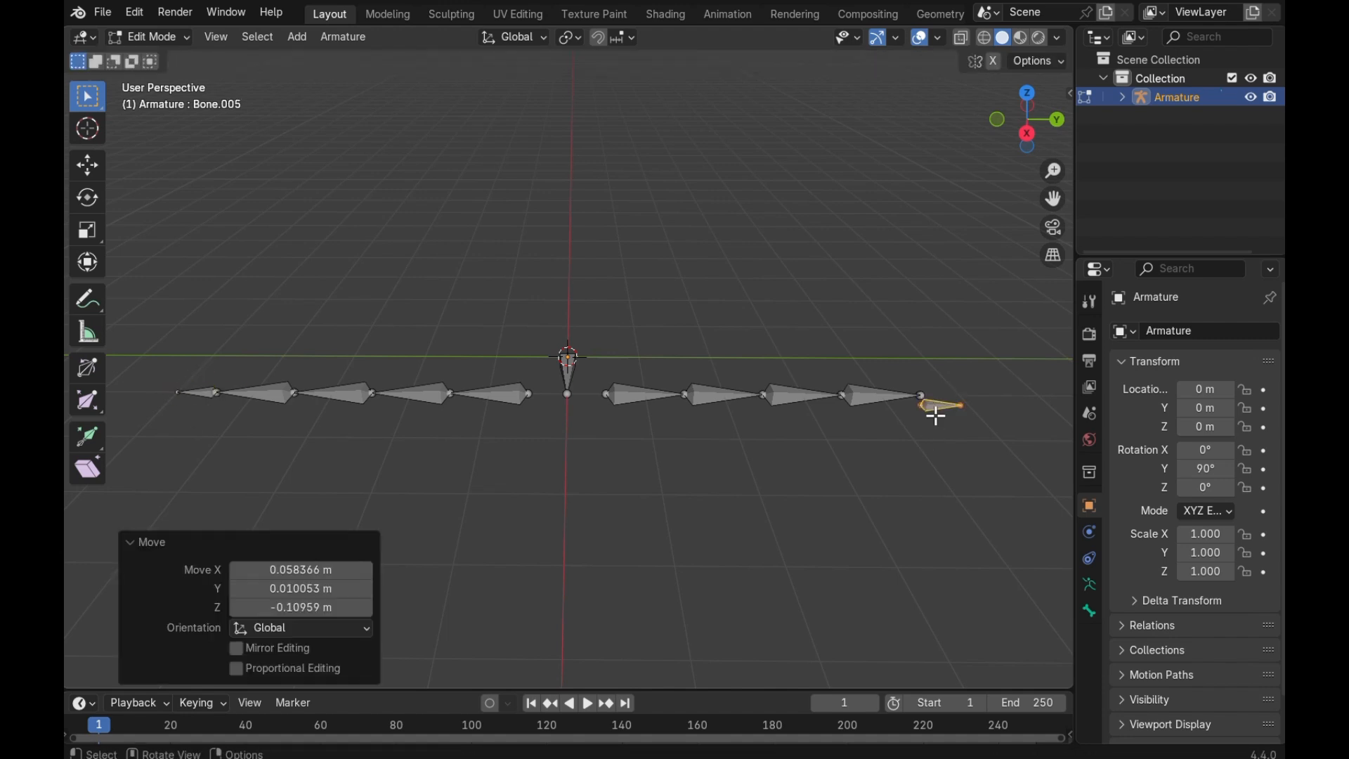
pyautogui.hotkey('ctrl', 'z')
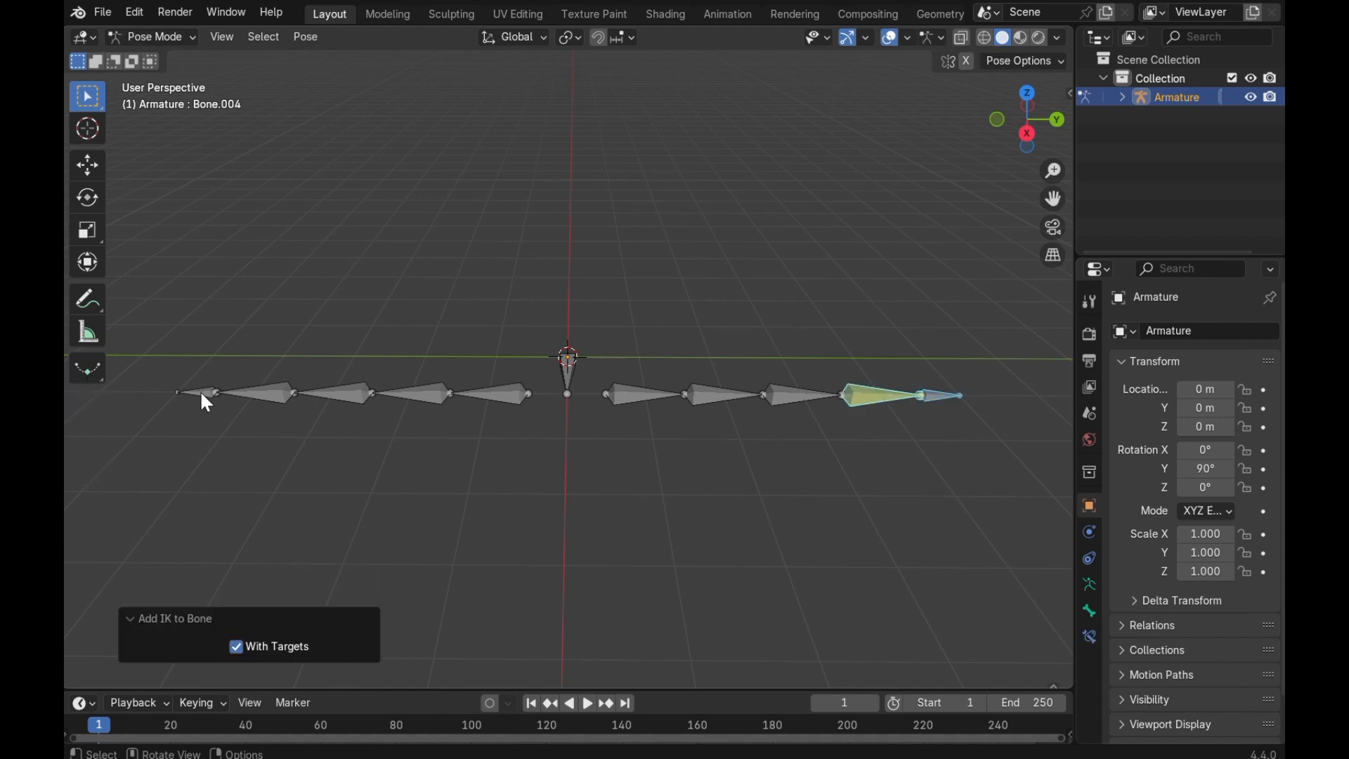
# - Undo the IK constraint on the end leg bone of the +Y leg
pyautogui.click(201, 392)
pyautogui.keyDown('shift'); pyautogui.click(257, 400); pyautogui.keyUp('shift')
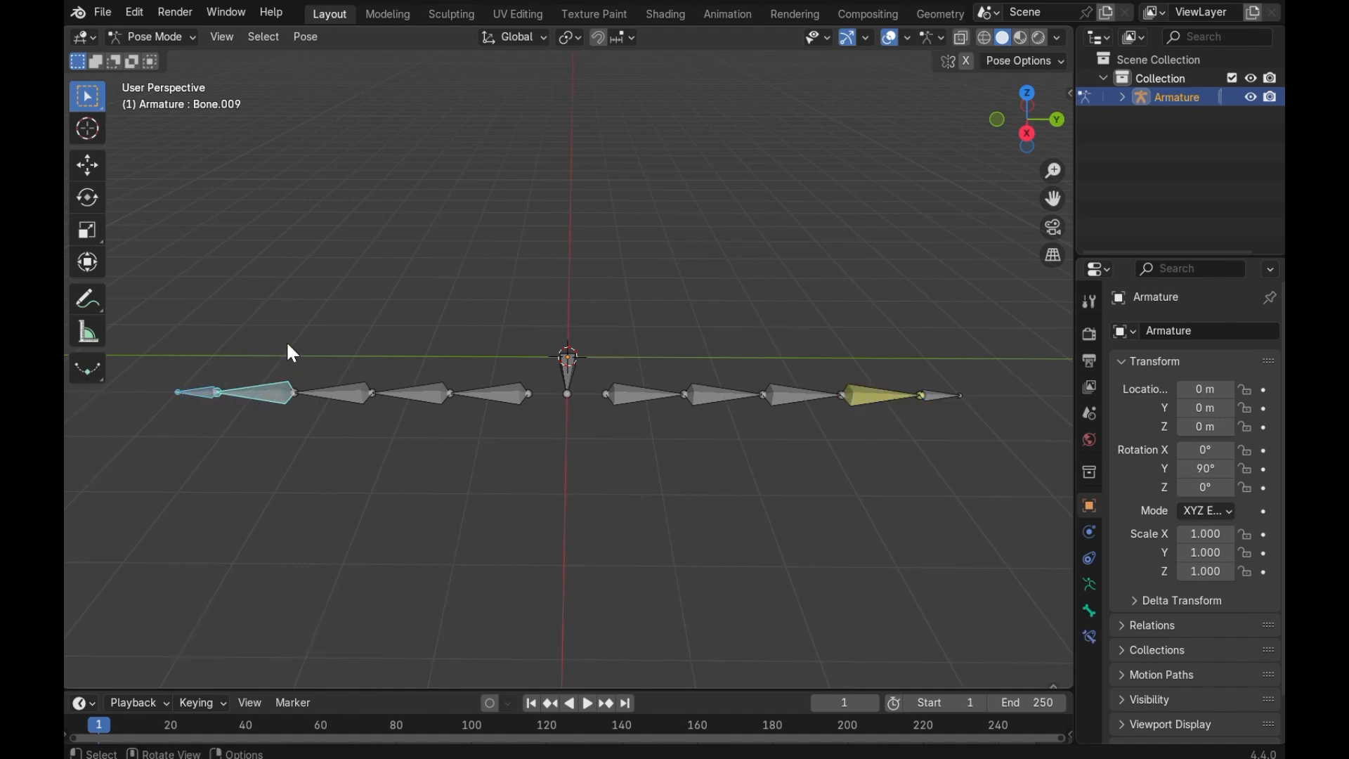
pyautogui.hotkey('ctrl', 'z')
pyautogui.hotkey('ctrl', 'z')
pyautogui.hotkey('ctrl', 'z')
# - Test-move the +Y leg's foot bone in Pose Mode and undo the move
pyautogui.click(797, 338)
pyautogui.click(935, 398)
pyautogui.press('g')
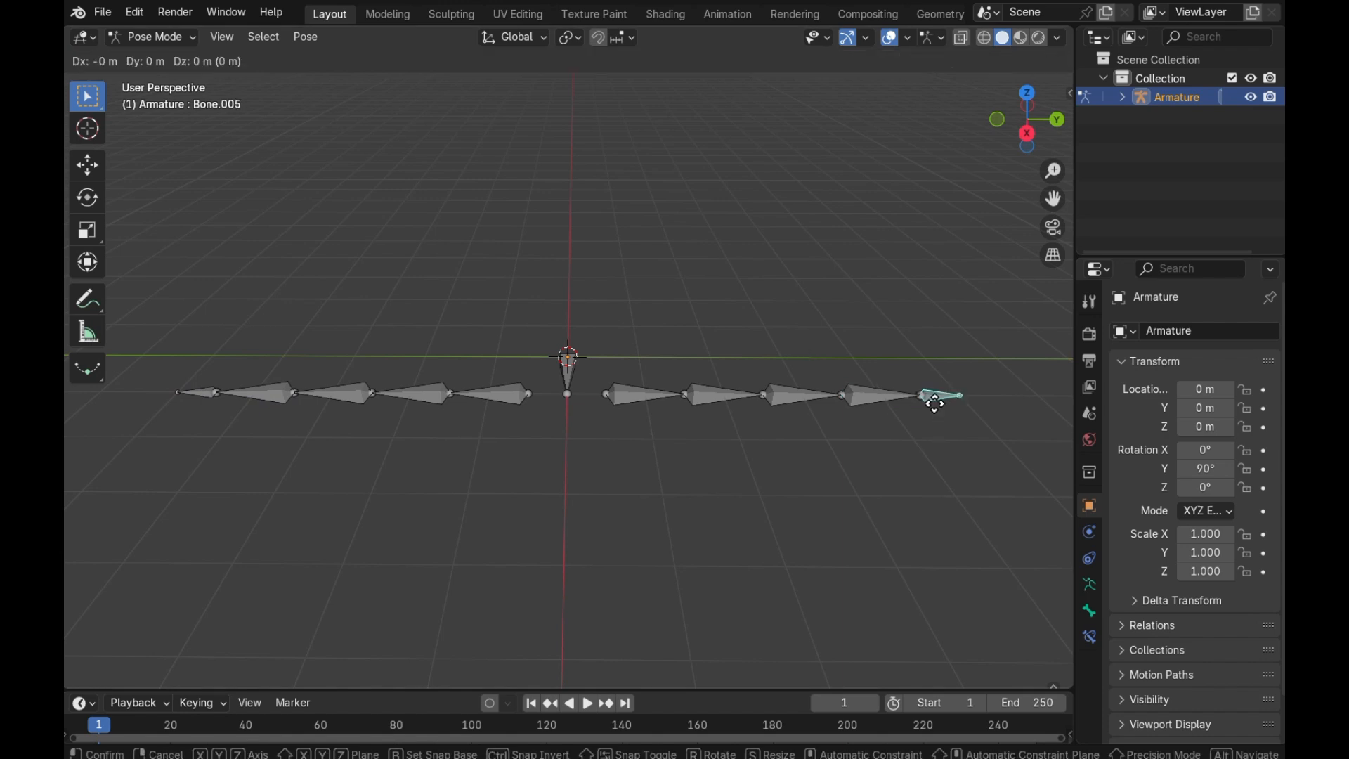
pyautogui.click(933, 394)
pyautogui.hotkey('ctrl', 'z')
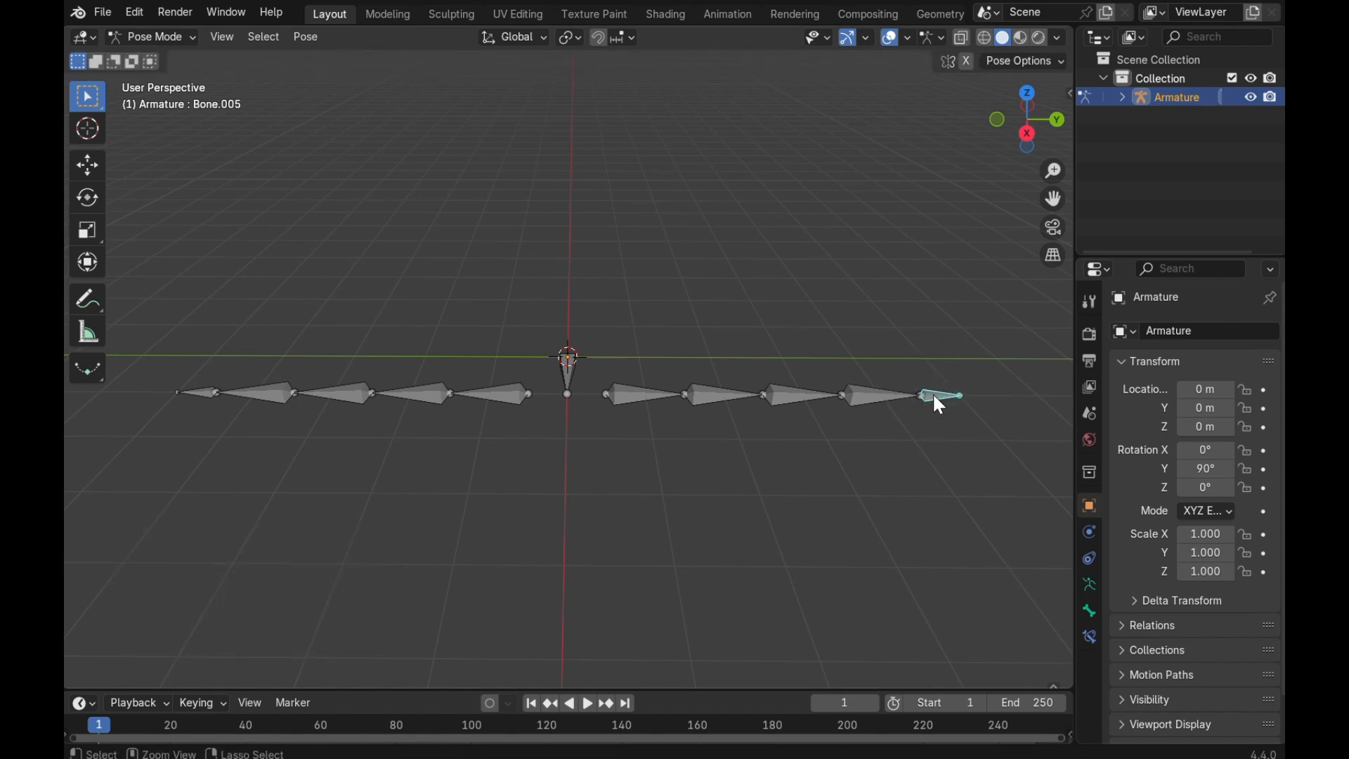
# - Test-rotate the last two leg bones of the +Y leg individually and undo the rotations
pyautogui.click(864, 402)
pyautogui.press('r')
pyautogui.rightClick(846, 395)
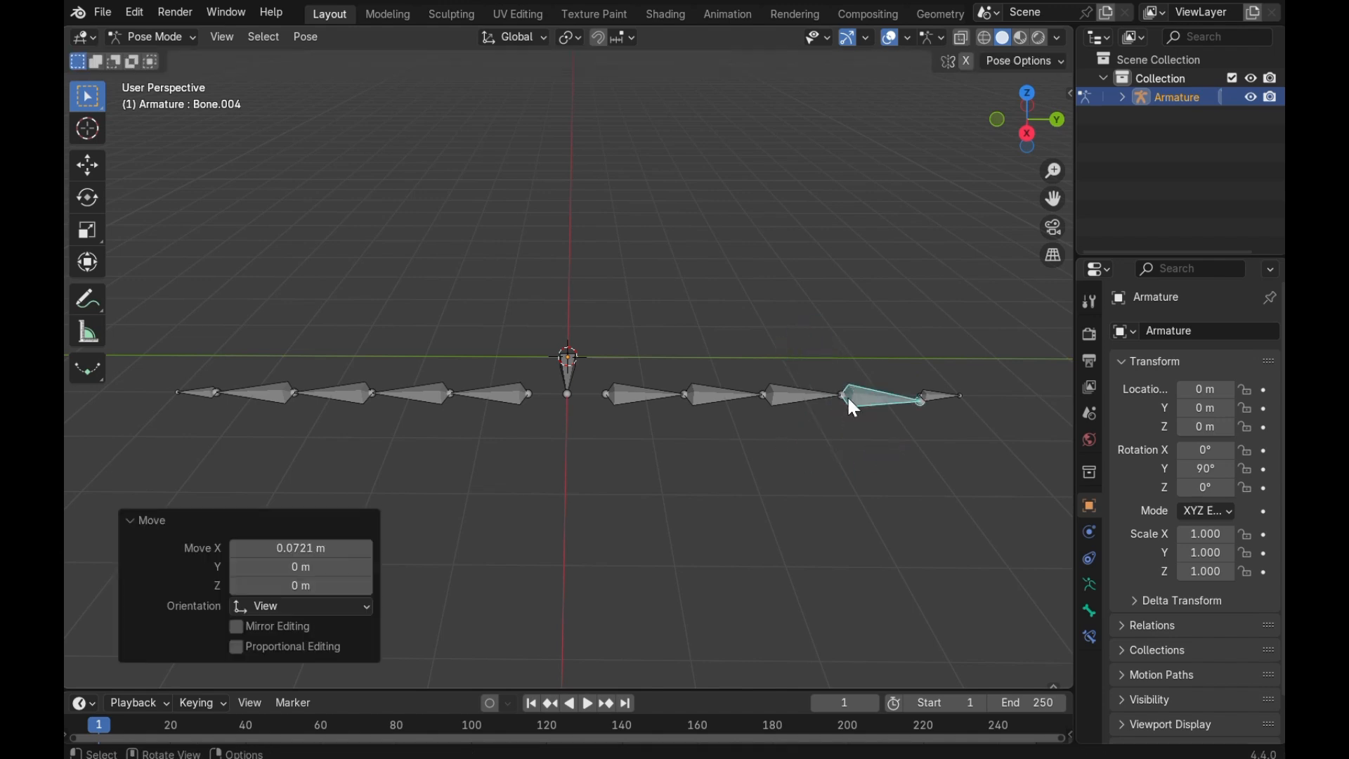
pyautogui.click(787, 394)
pyautogui.press('r')
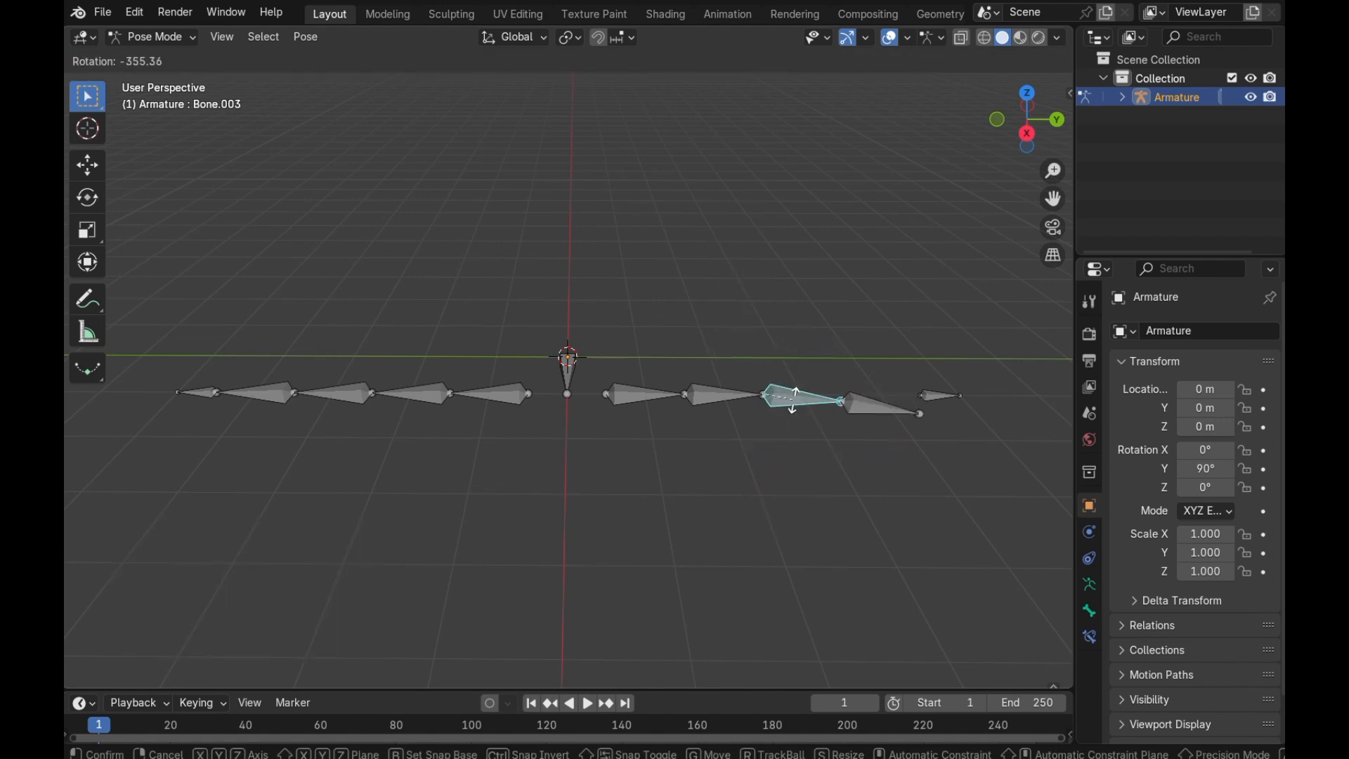
pyautogui.rightClick(793, 398)
pyautogui.hotkey('ctrl', 'z')
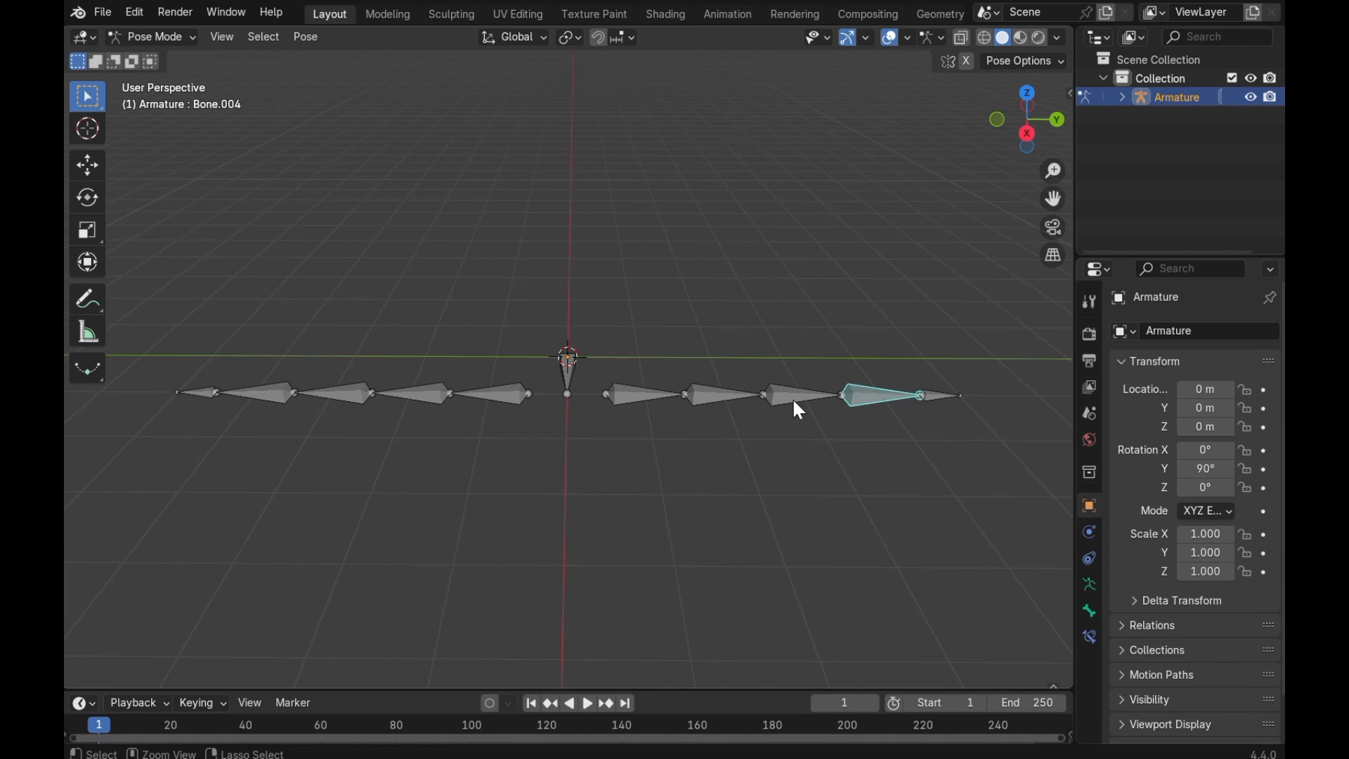
# - Add IK to the +Y leg's end leg bone as the active bone, using its foot bone as the target
pyautogui.click(940, 400)
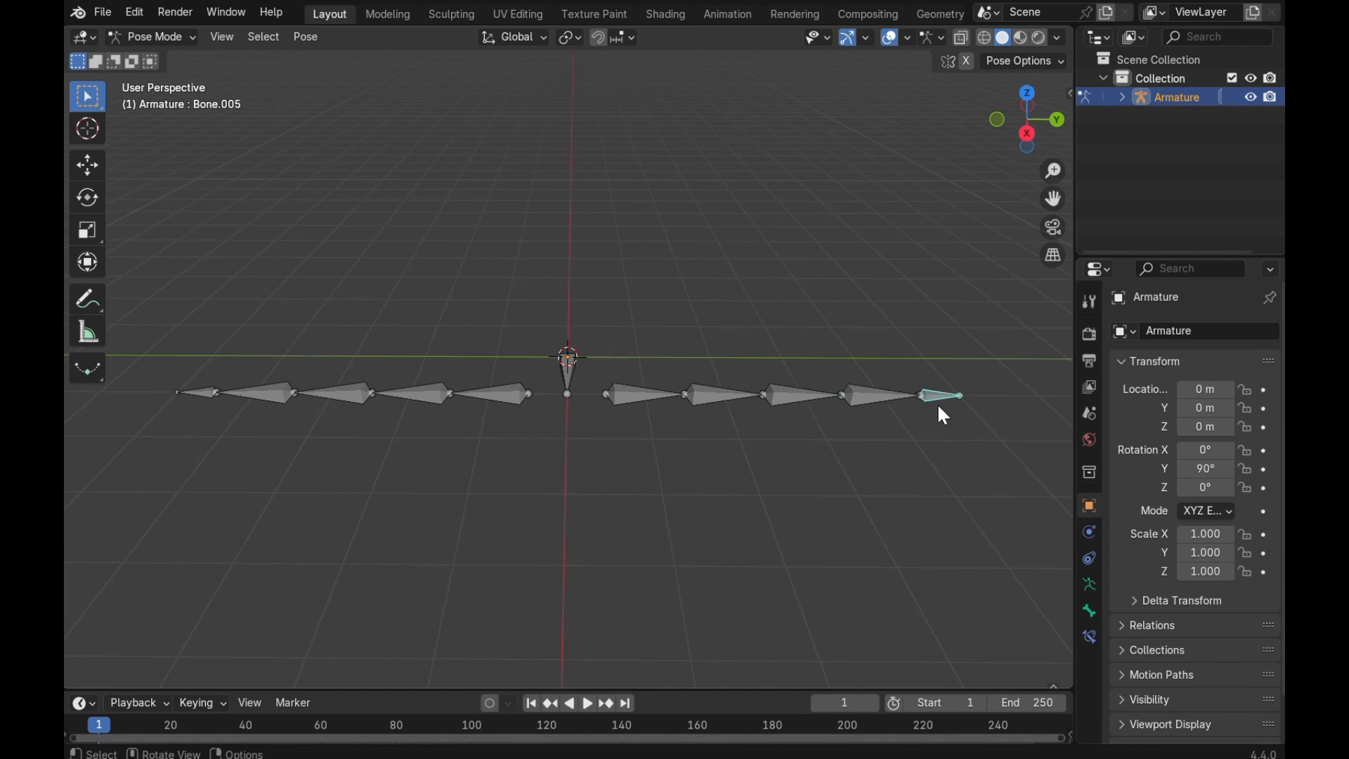
pyautogui.keyDown('shift'); pyautogui.click(874, 396); pyautogui.keyUp('shift')
pyautogui.hotkey('shift', 'i')
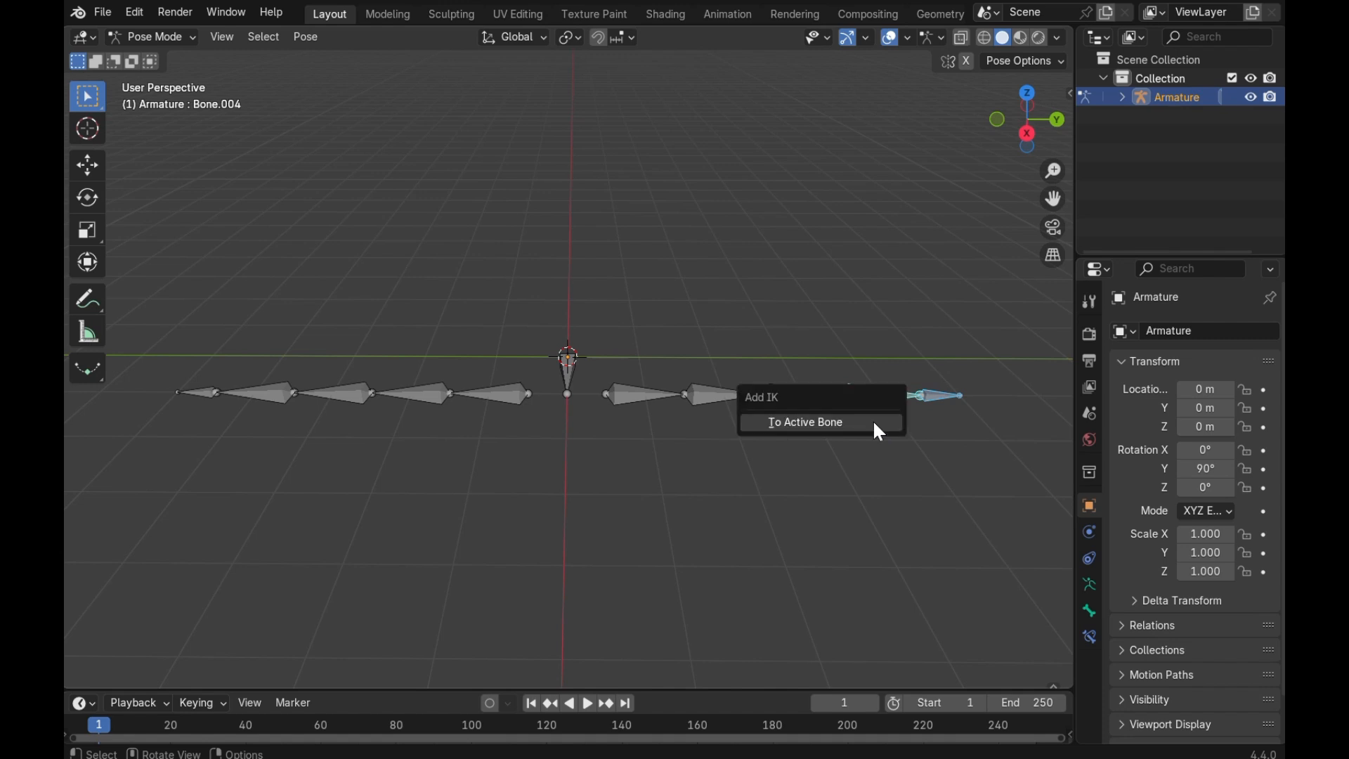
pyautogui.click(877, 424)
# - Try to add IK to the opposite leg's end leg bone from its foot bone, and reselect the +Y leg's pair for comparison
pyautogui.click(205, 395)
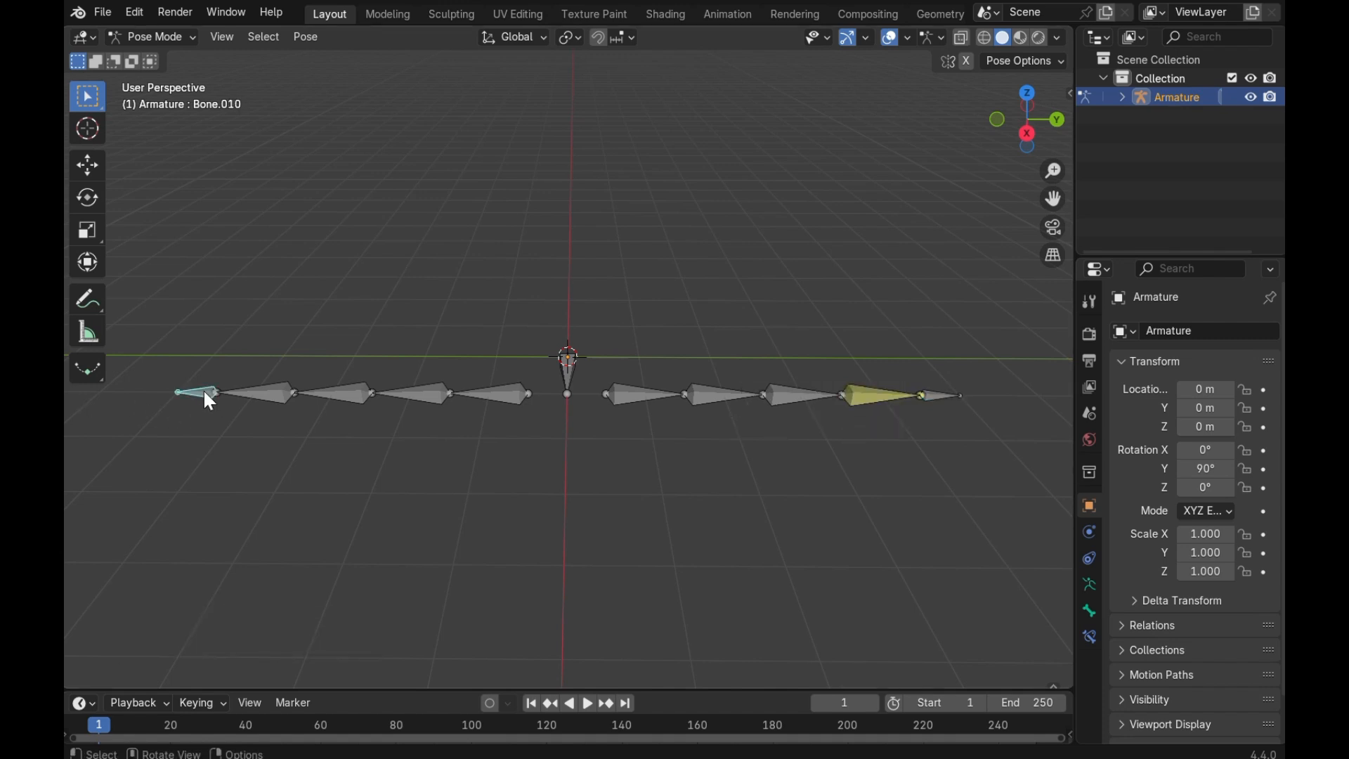
pyautogui.keyDown('shift'); pyautogui.click(278, 401); pyautogui.keyUp('shift')
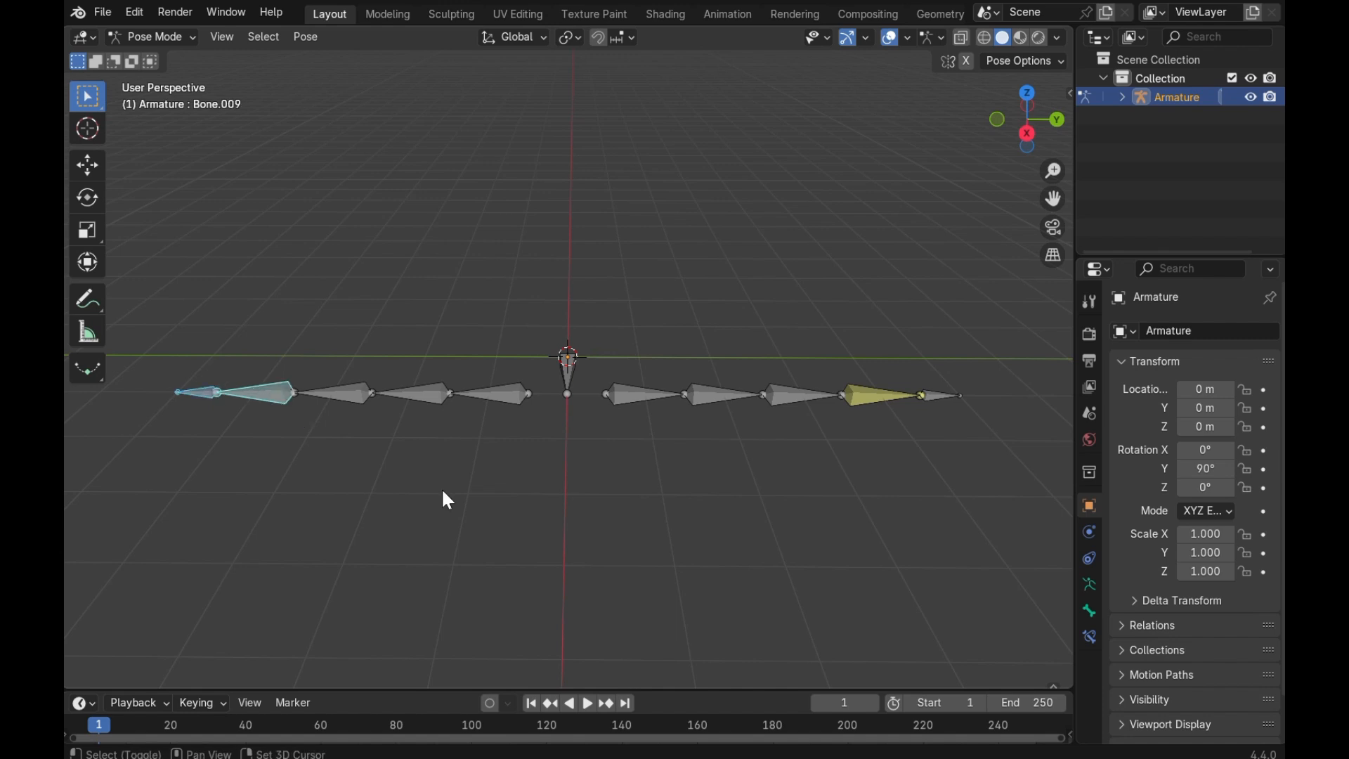
pyautogui.hotkey('shift', 'i')
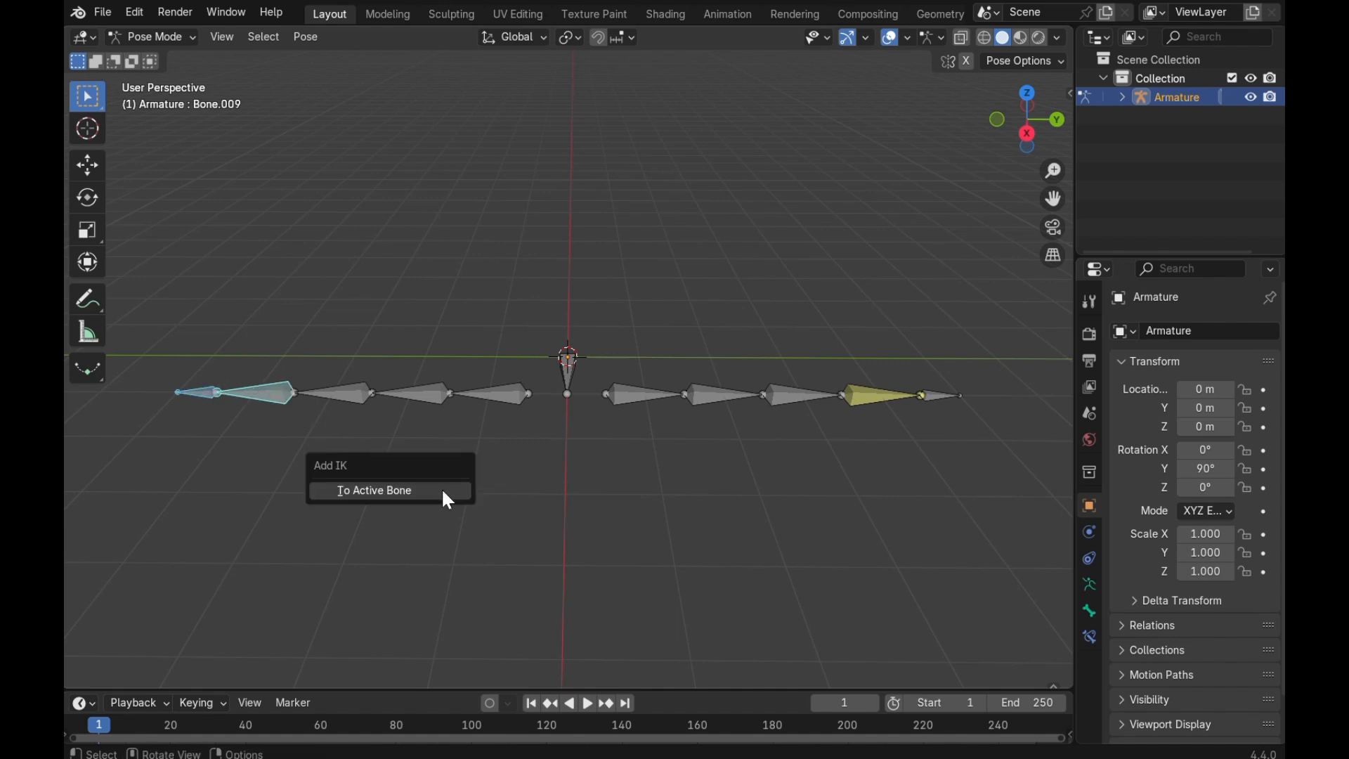
pyautogui.click(442, 491)
pyautogui.click(942, 398)
pyautogui.keyDown('shift'); pyautogui.click(878, 397); pyautogui.keyUp('shift')
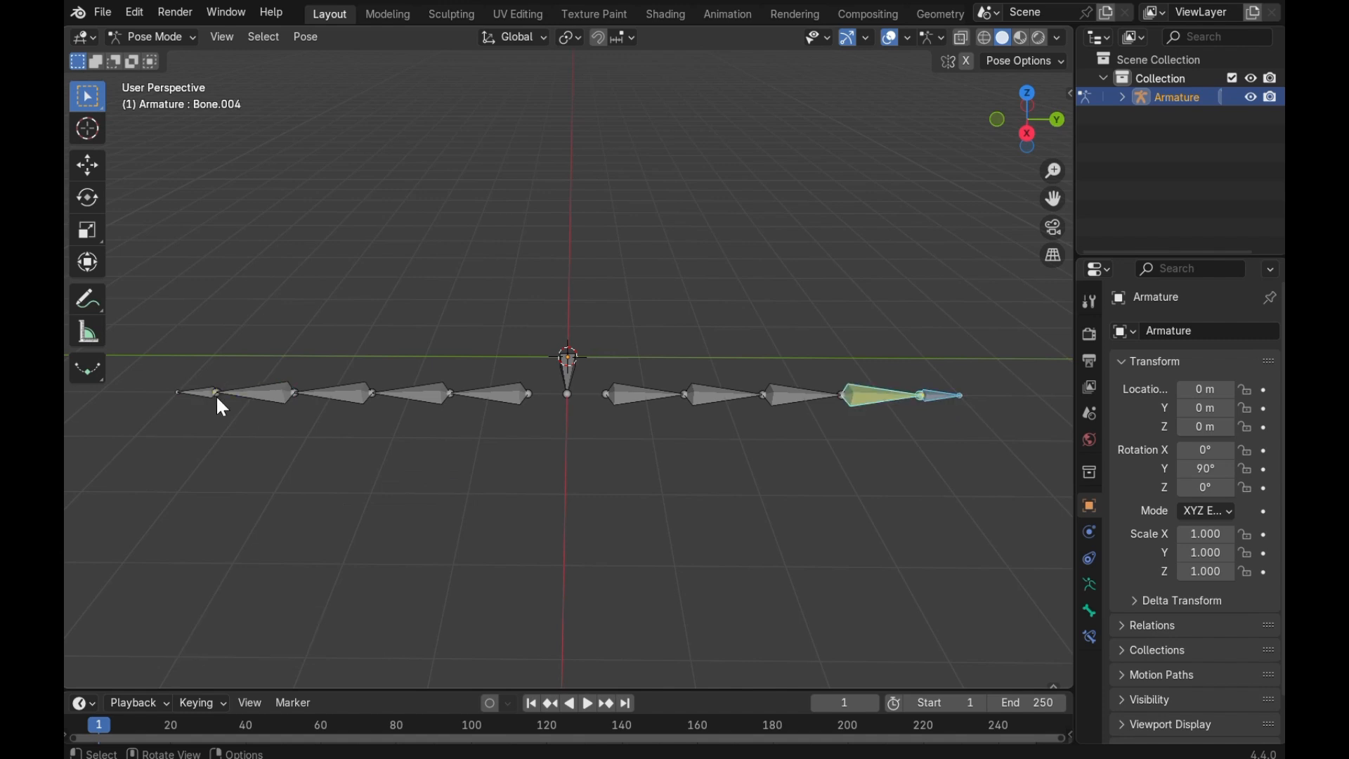
# - Add an Inverse Kinematics bone constraint to the opposite leg's end leg bone, targeting the Armature and its adjacent foot bone
pyautogui.click(276, 385)
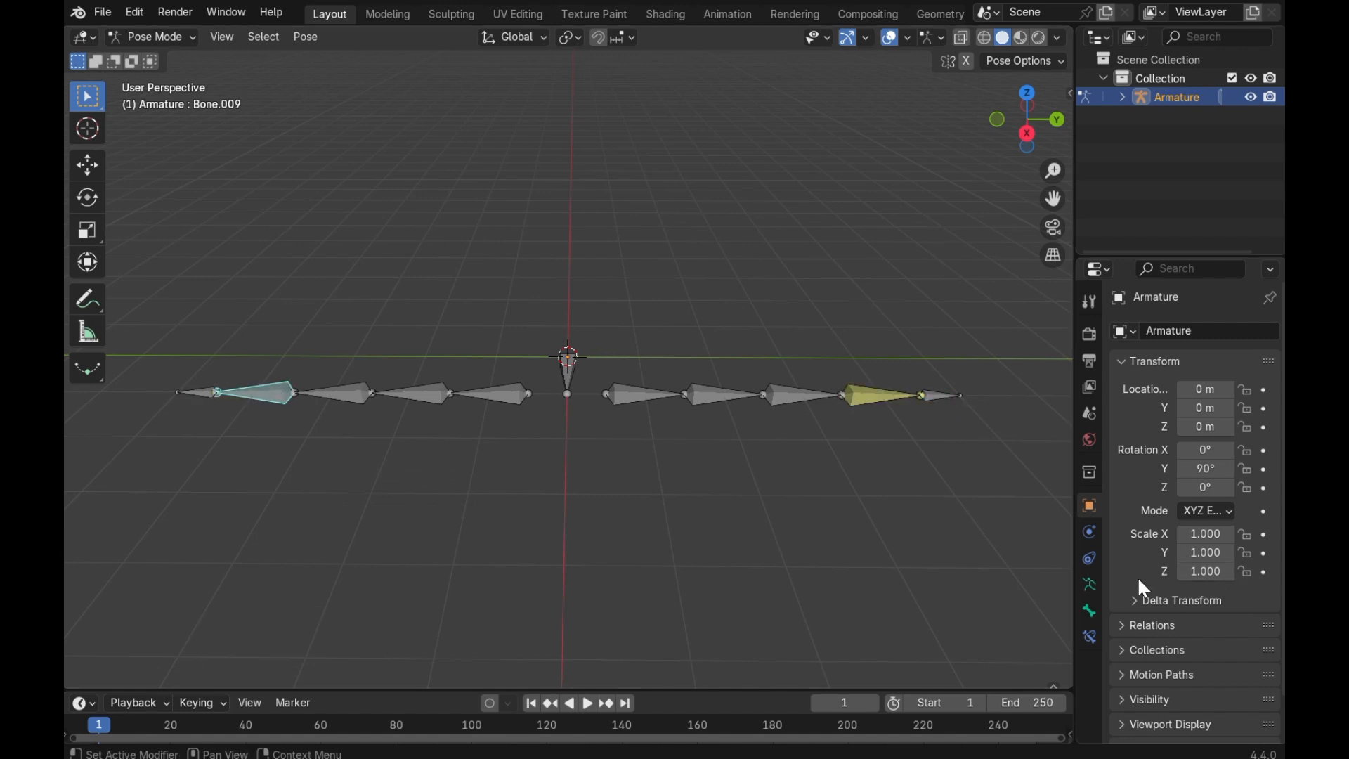
pyautogui.click(1089, 636)
pyautogui.click(1187, 332)
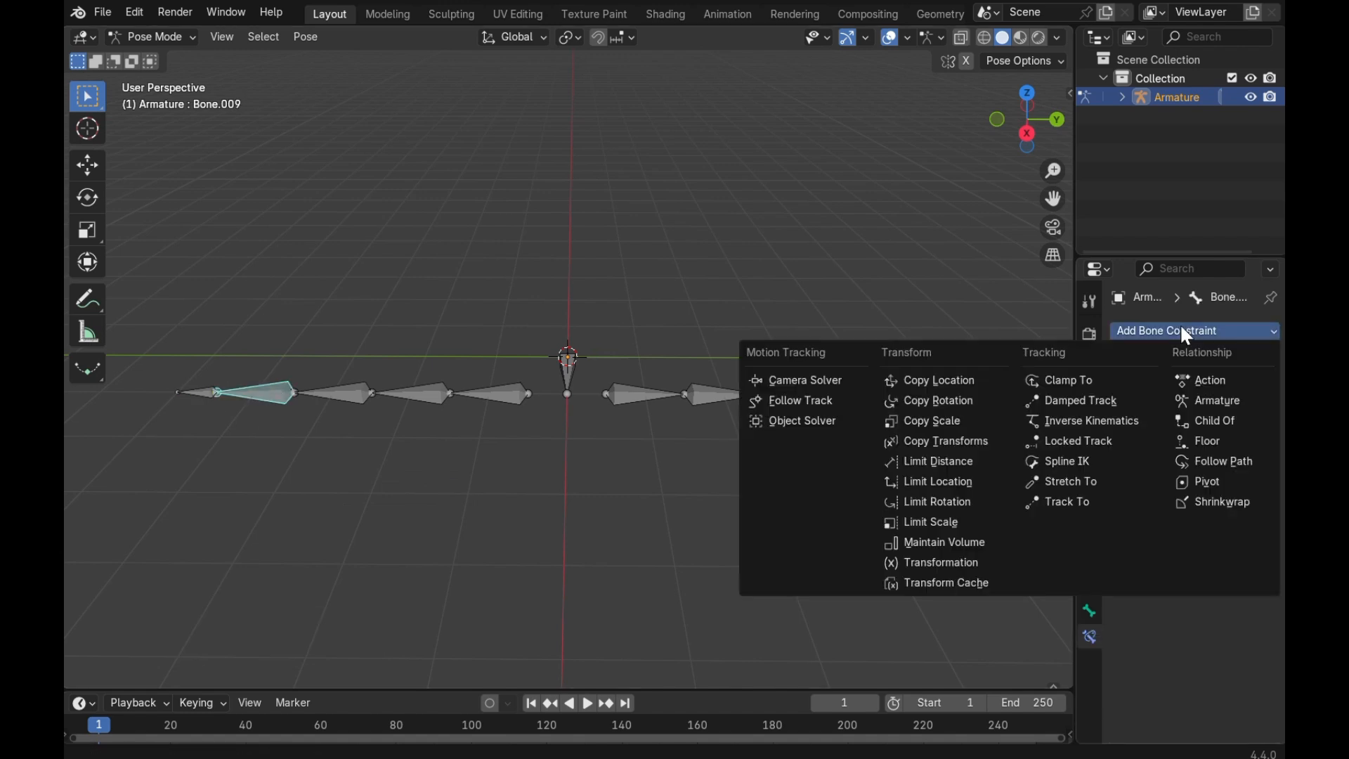
pyautogui.click(1082, 423)
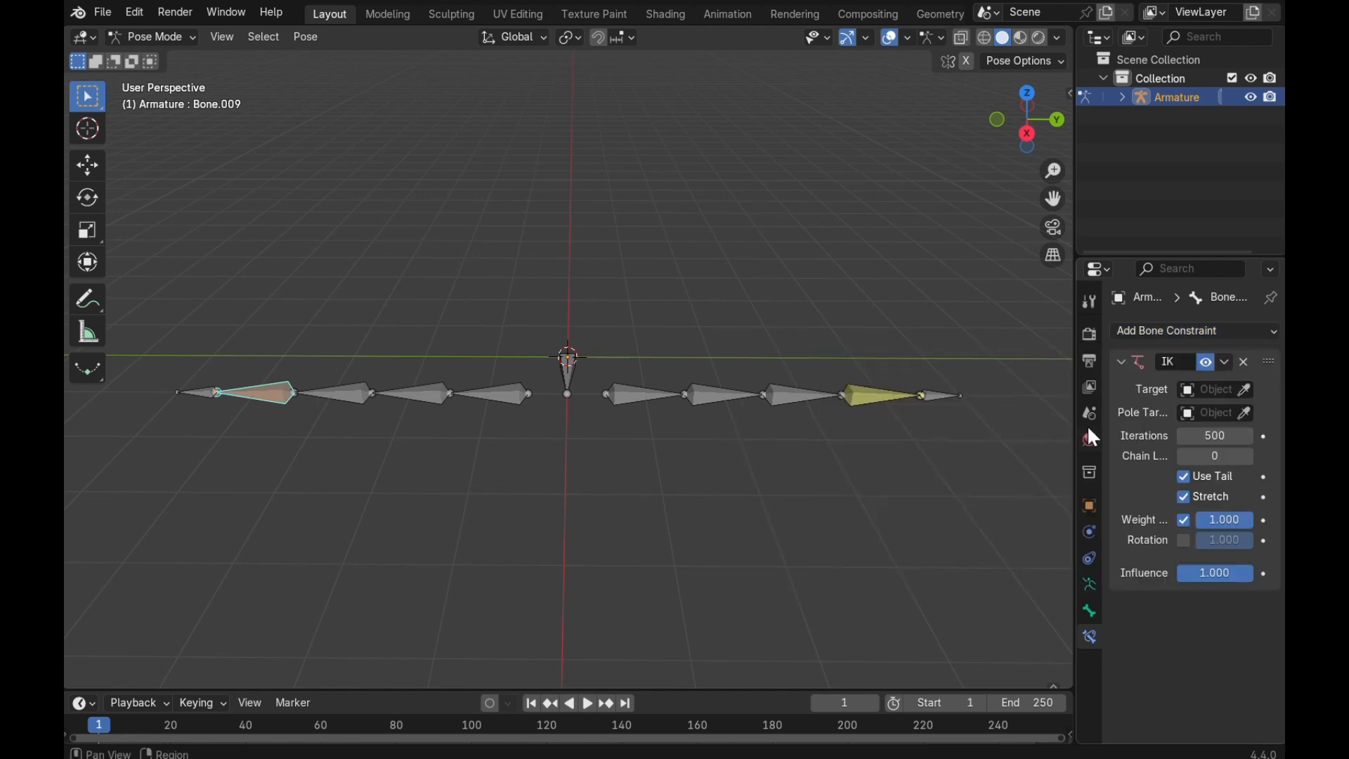
pyautogui.click(1222, 396)
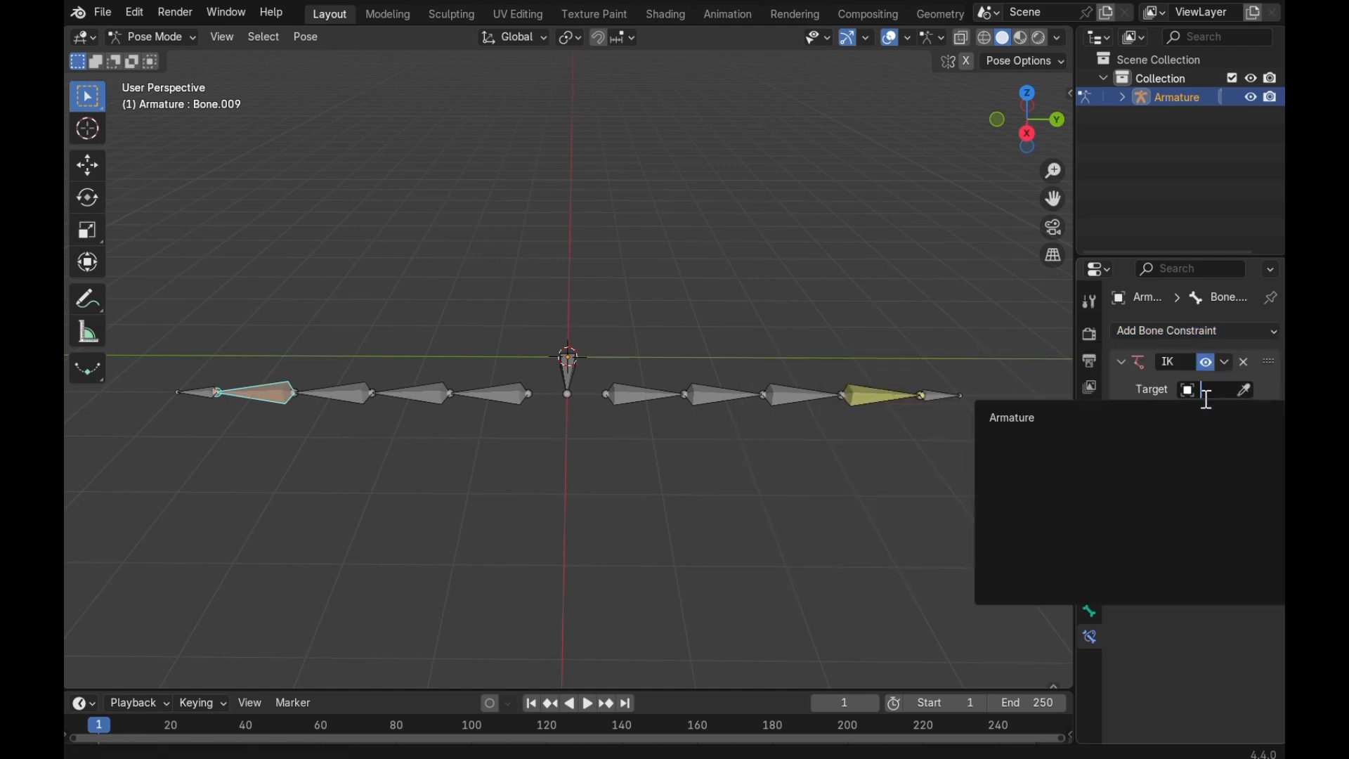
pyautogui.click(1222, 420)
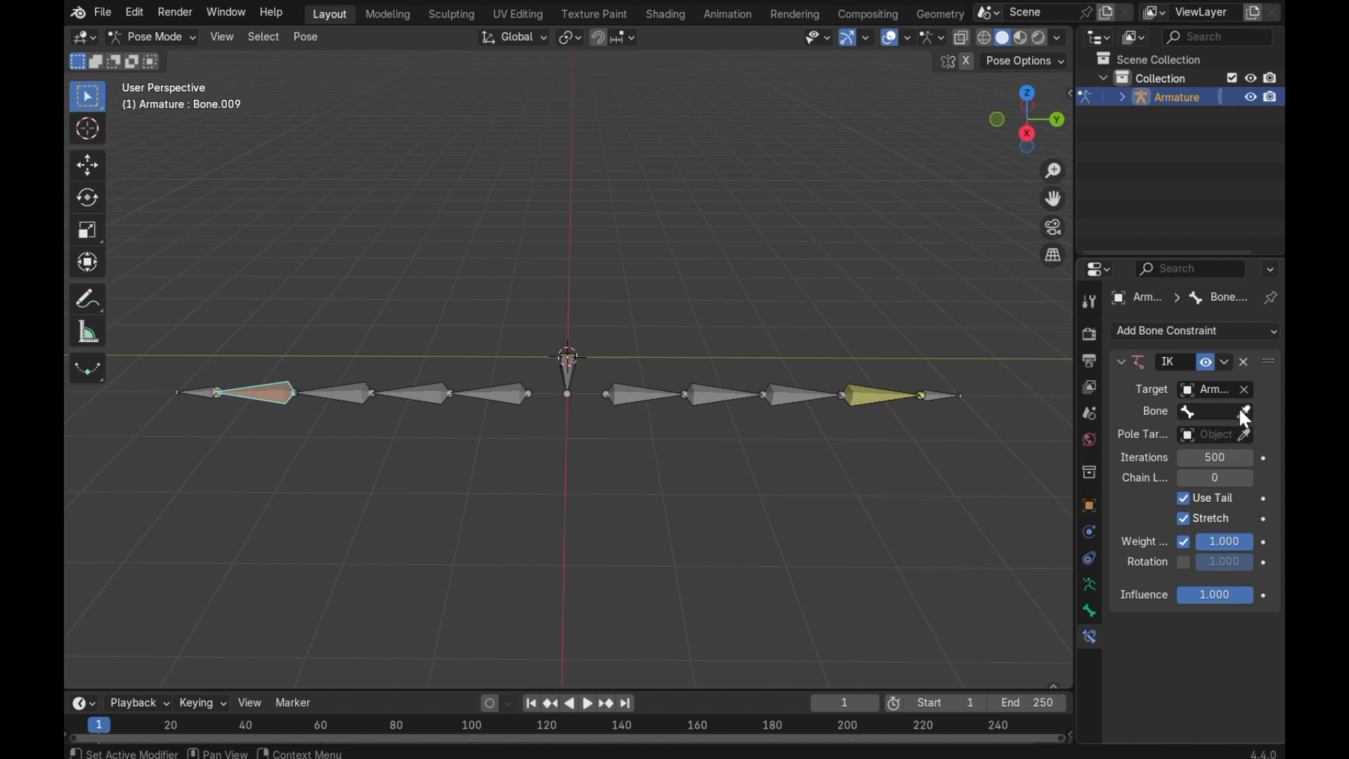
pyautogui.click(1244, 410)
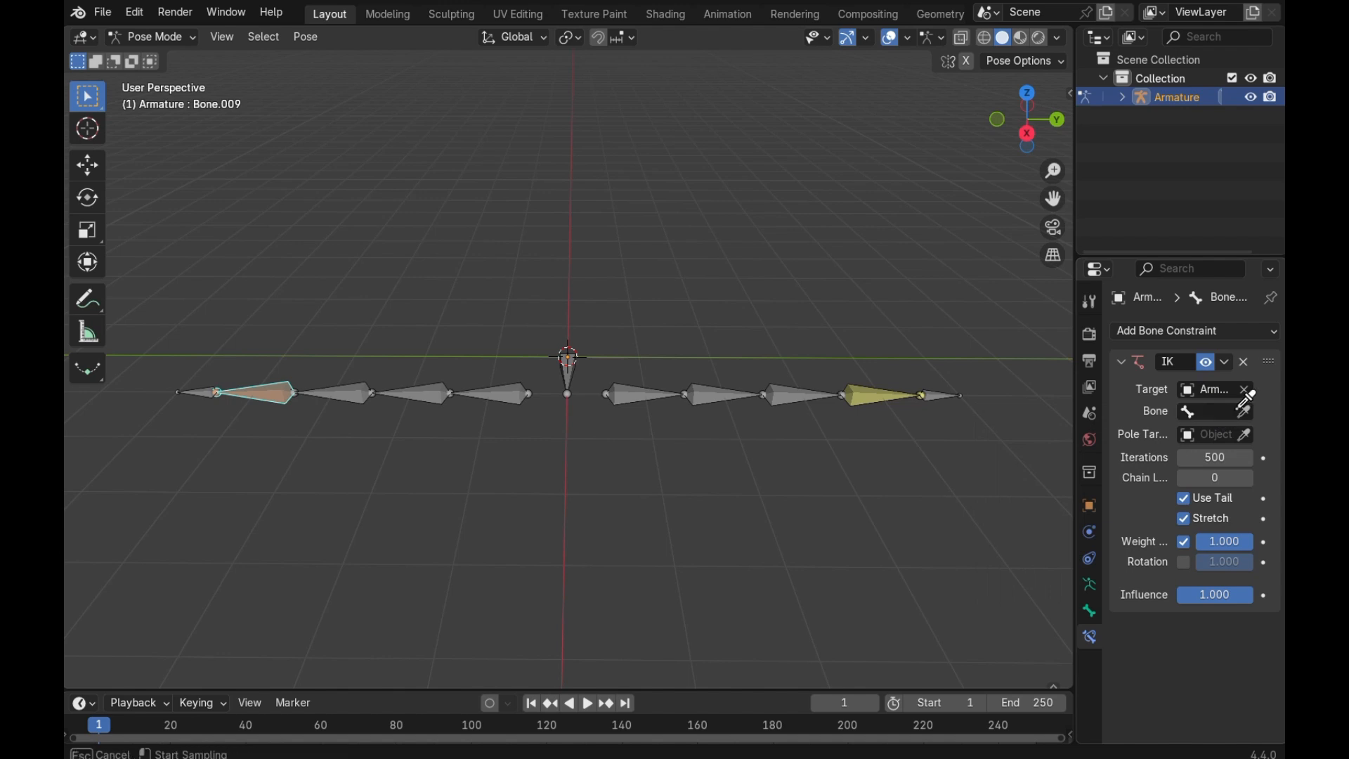
pyautogui.click(198, 391)
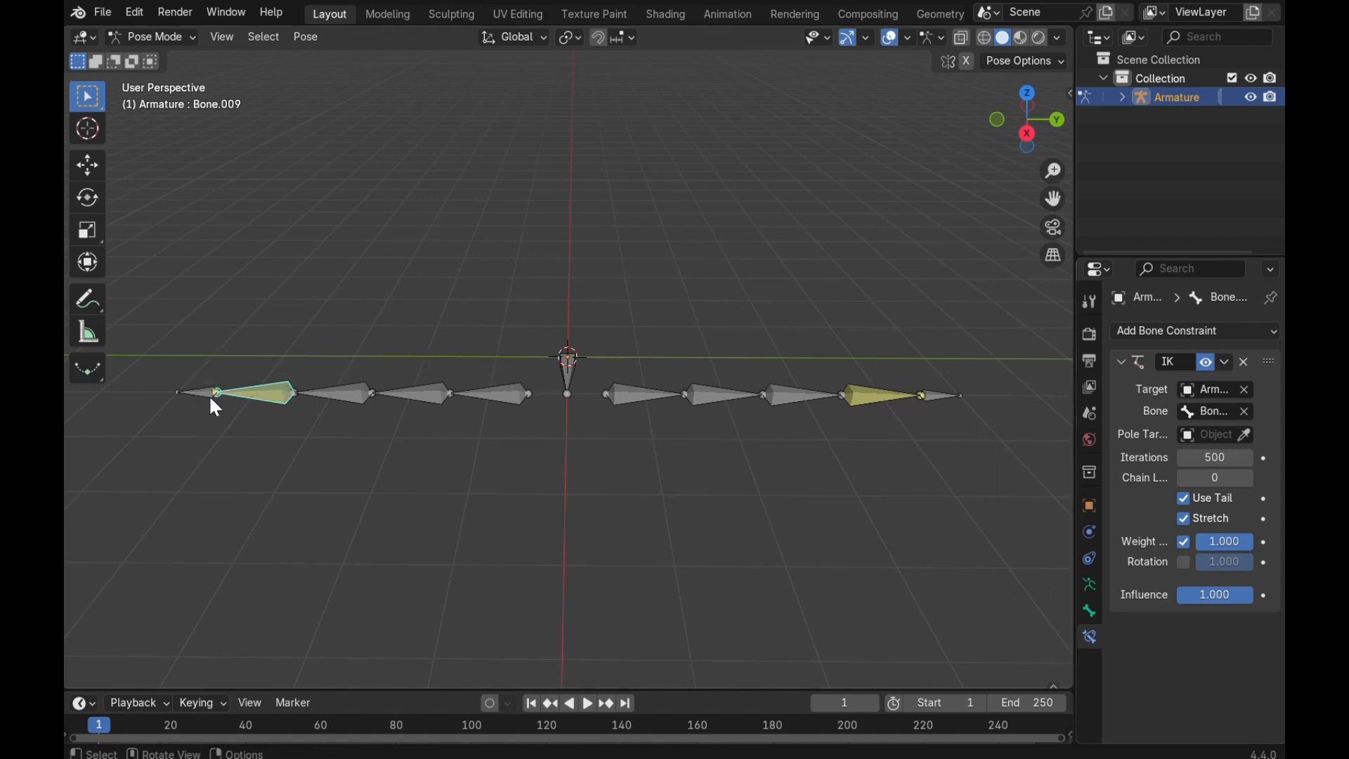
# - Test the opposite leg's IK by moving its foot bone toward the body, and undo the move
pyautogui.click(210, 398)
pyautogui.press('g')
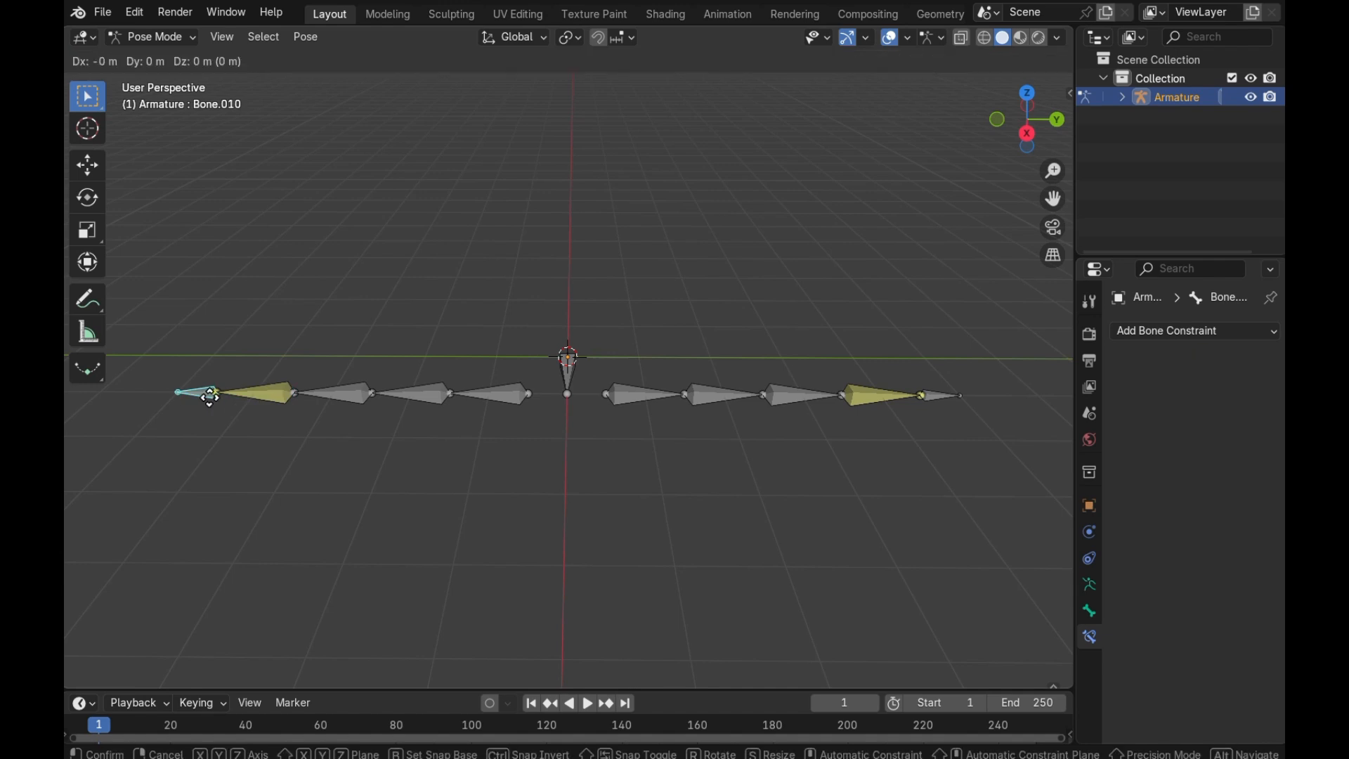
pyautogui.click(226, 399)
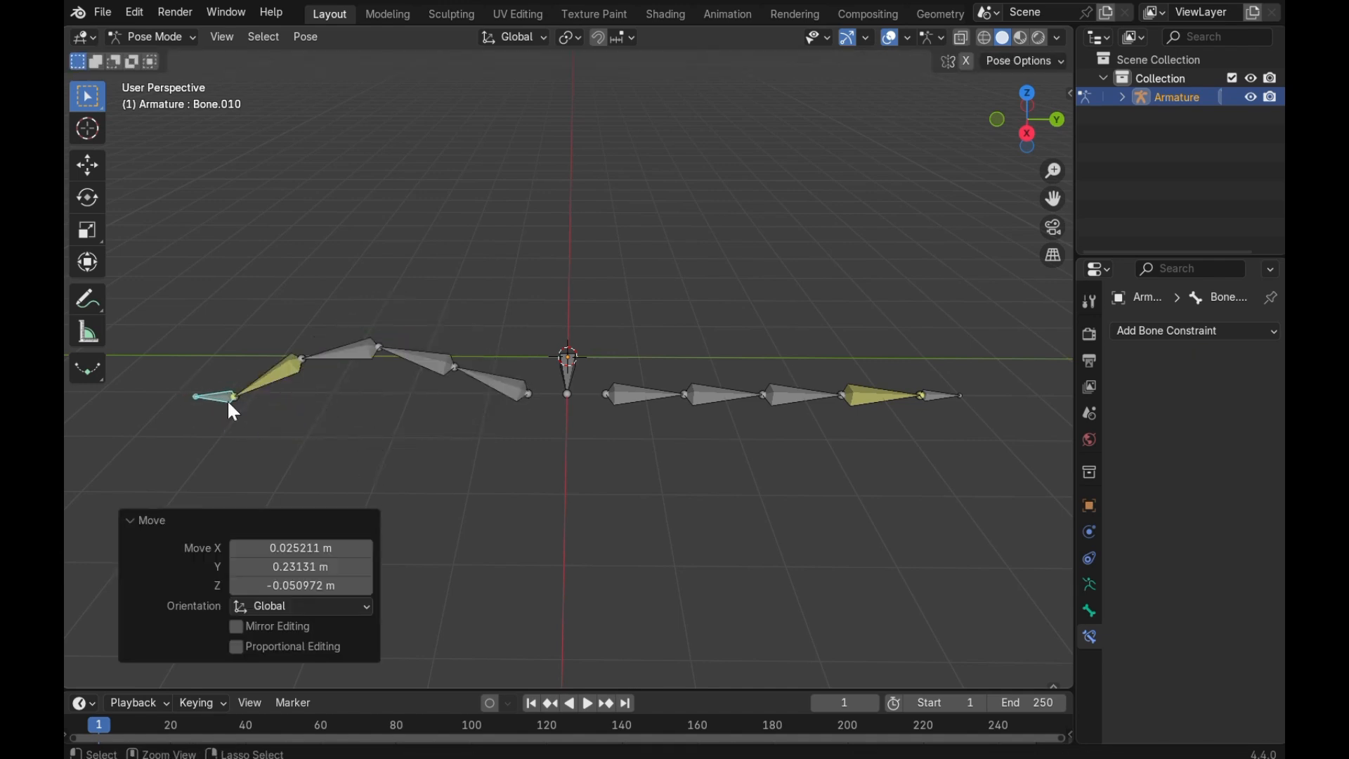
pyautogui.click(229, 404)
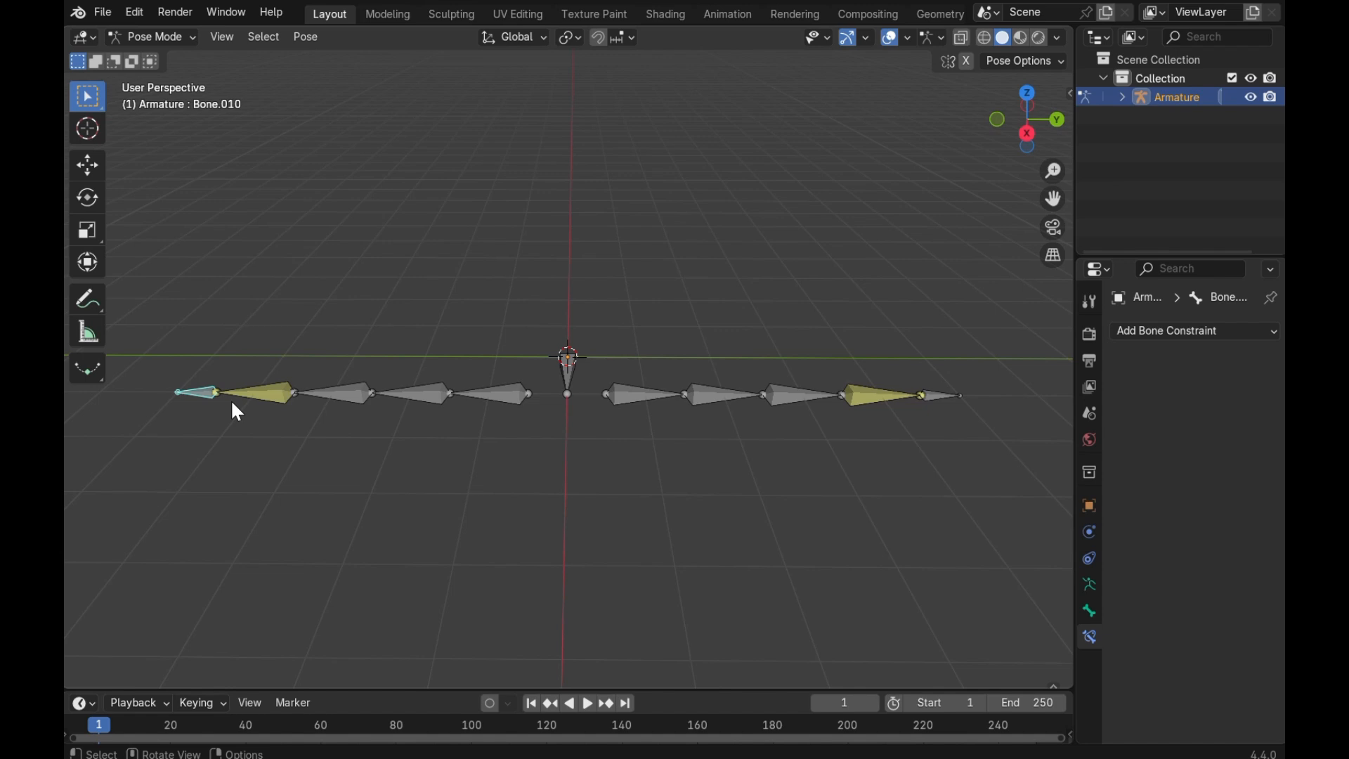
# - Test-move the central body bone to check whether the legs follow, and undo the move
pyautogui.click(484, 391)
pyautogui.click(572, 381)
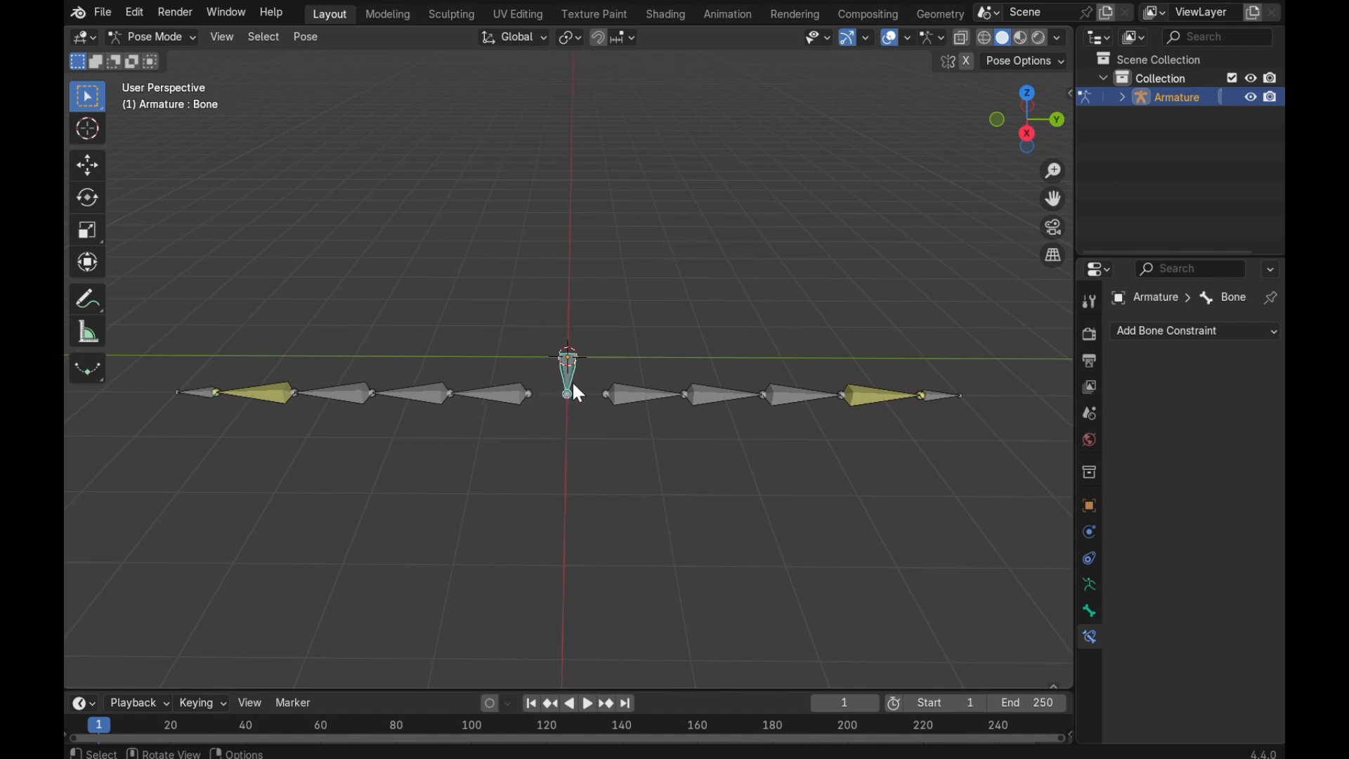
pyautogui.press('g')
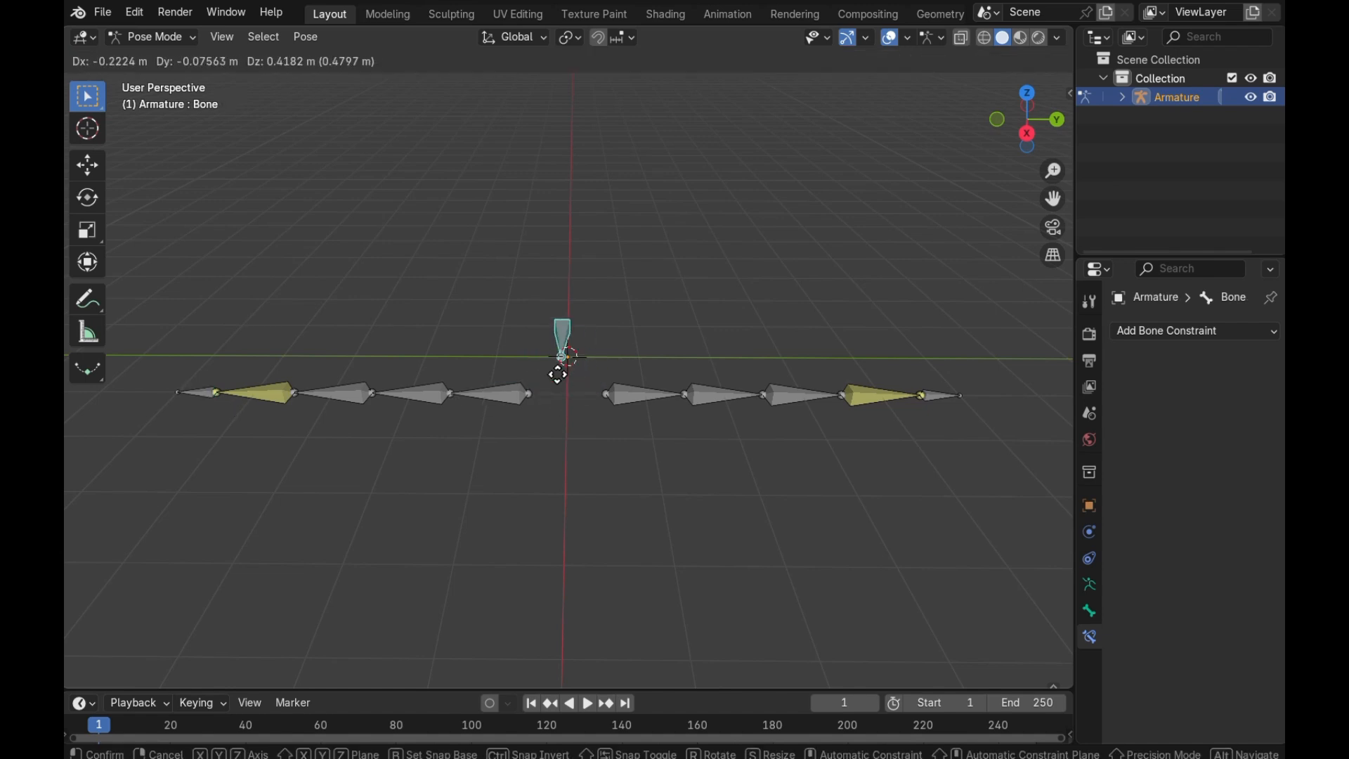
pyautogui.click(565, 362)
pyautogui.hotkey('ctrl', 'z')
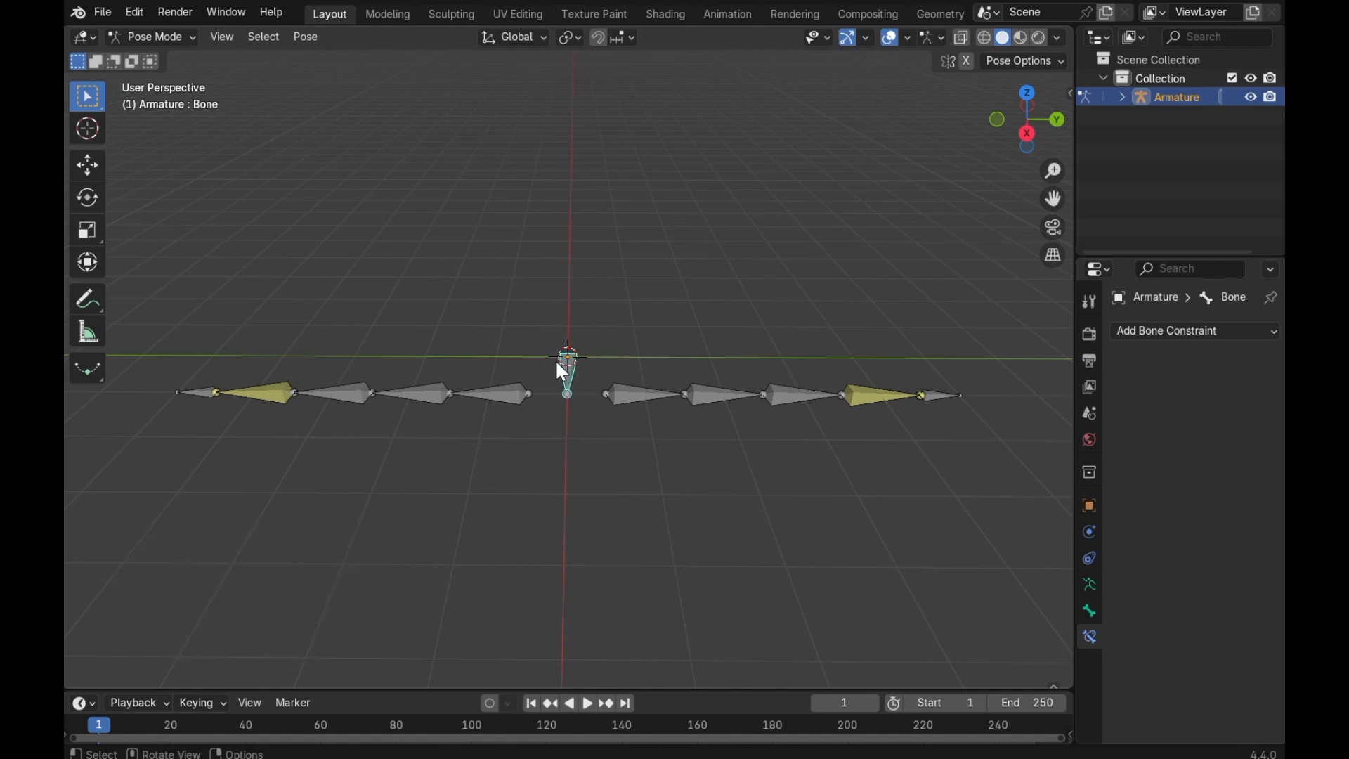
# - In Edit Mode, parent the +Y leg's innermost bone to the central body bone with Keep Offset
pyautogui.click(162, 35)
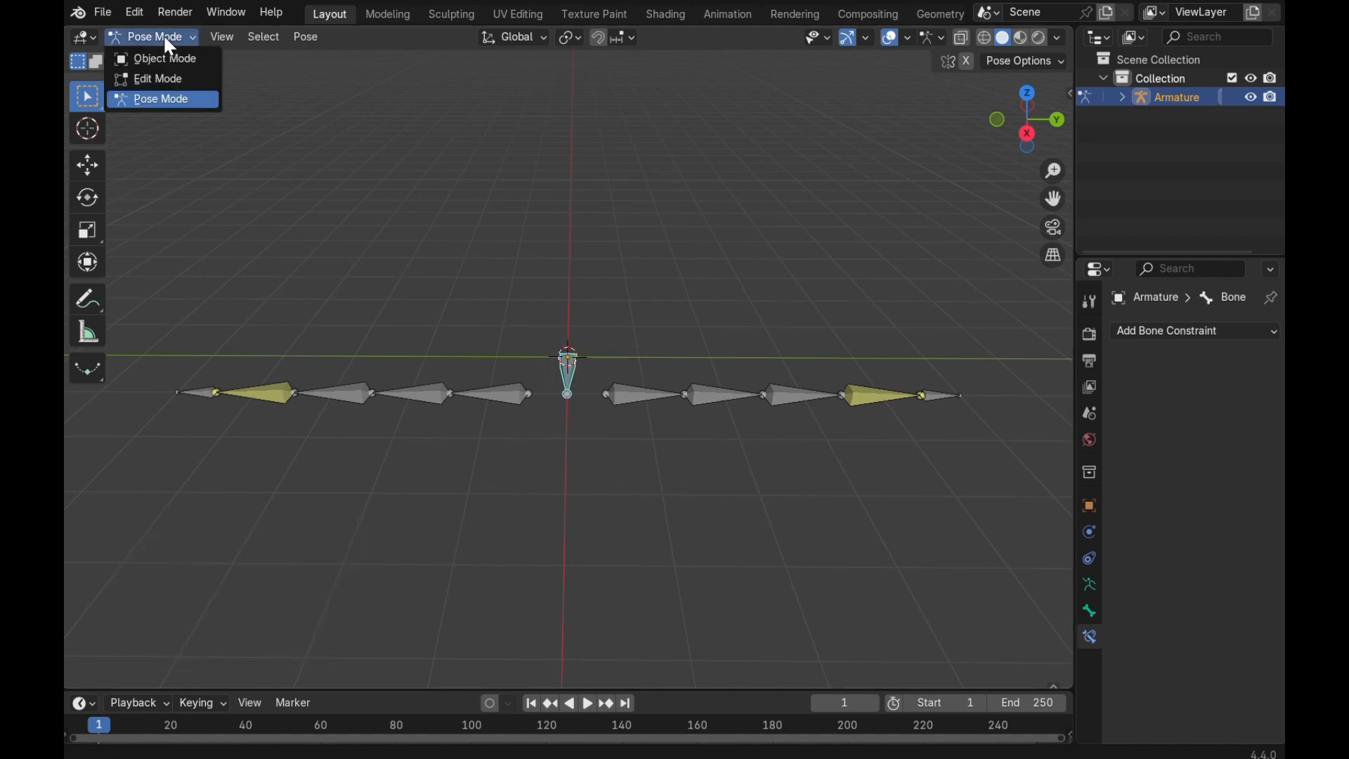
pyautogui.click(162, 79)
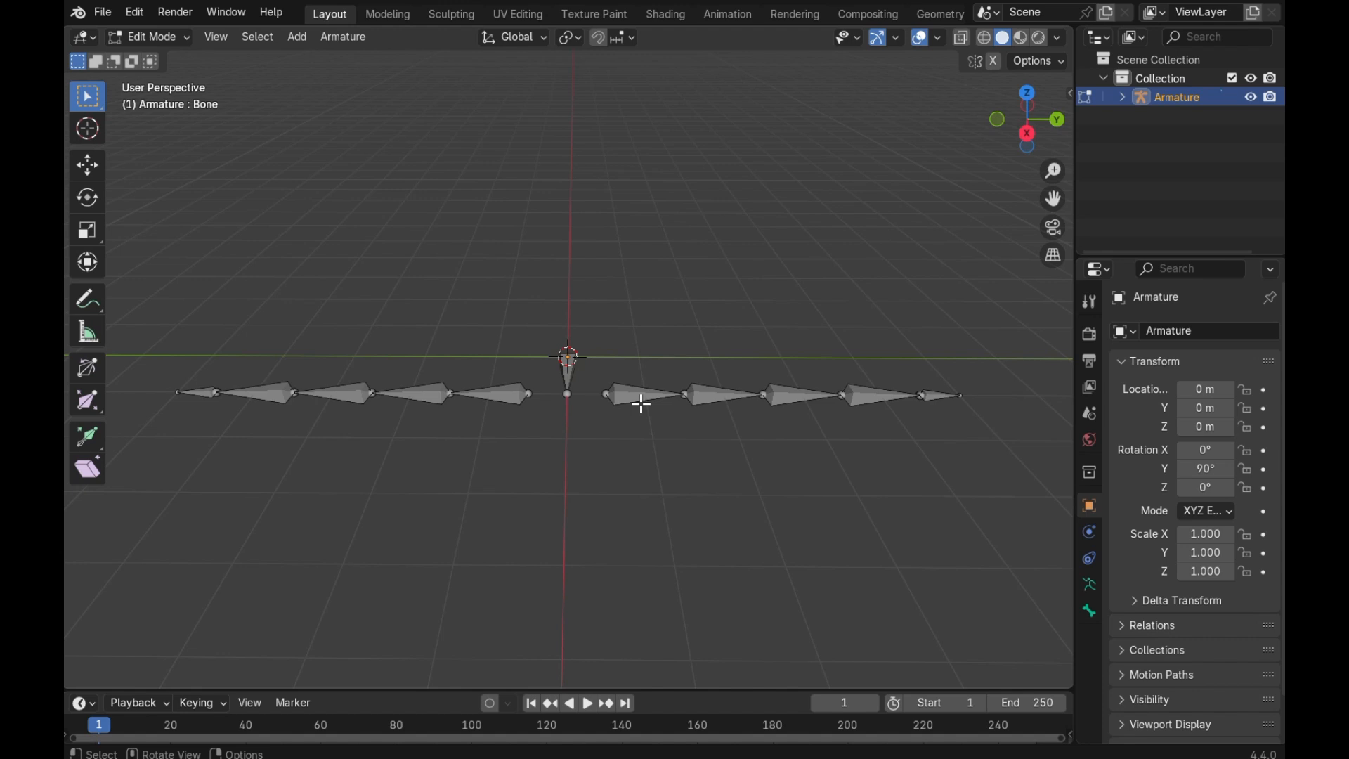
pyautogui.click(637, 397)
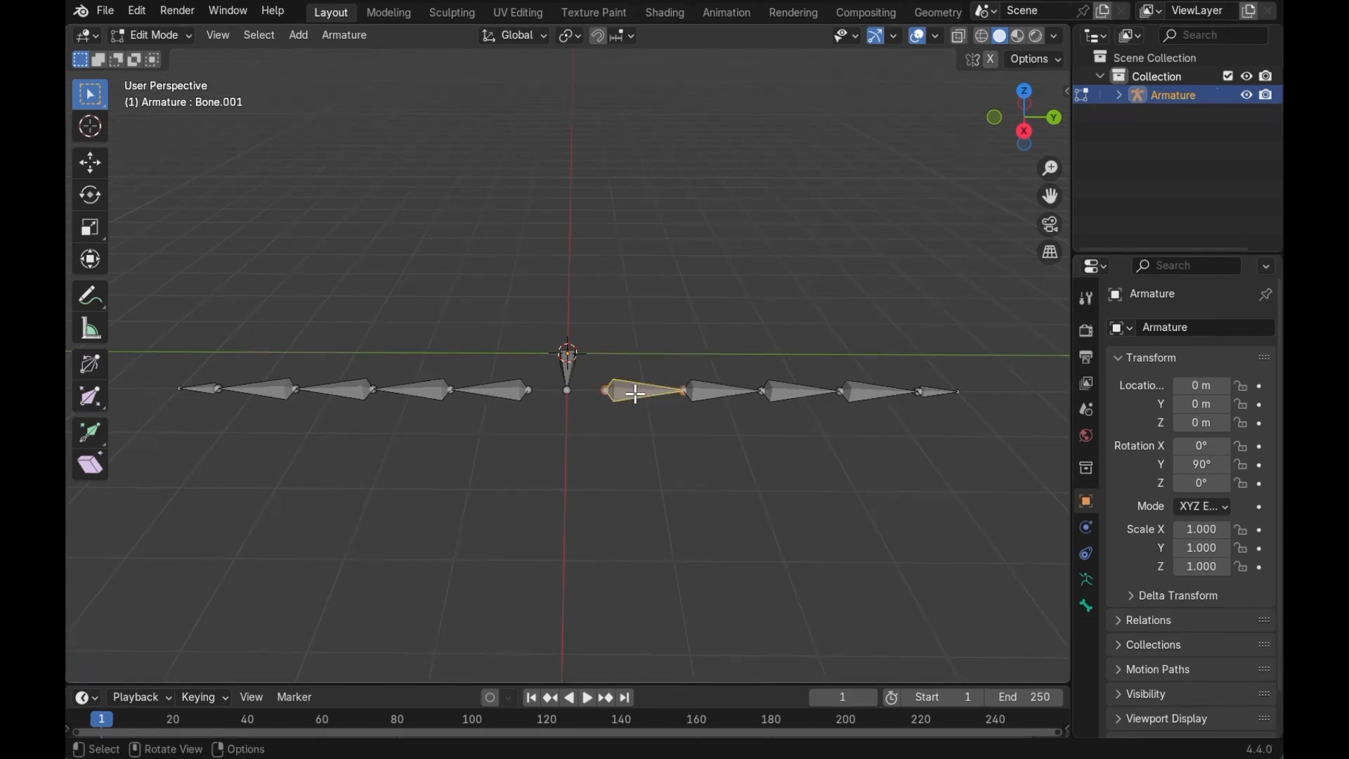
pyautogui.keyDown('shift'); pyautogui.click(567, 363); pyautogui.keyUp('shift')
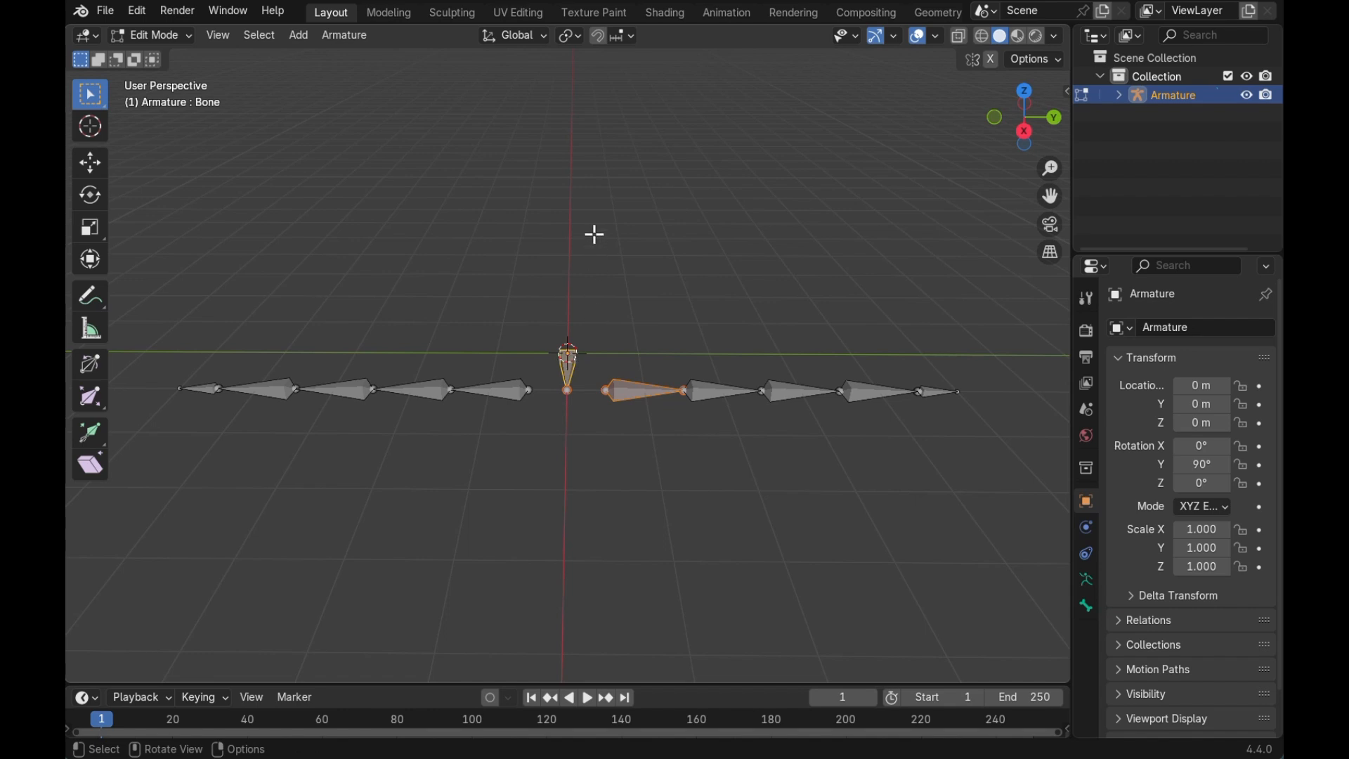
pyautogui.hotkey('ctrl', 'p')
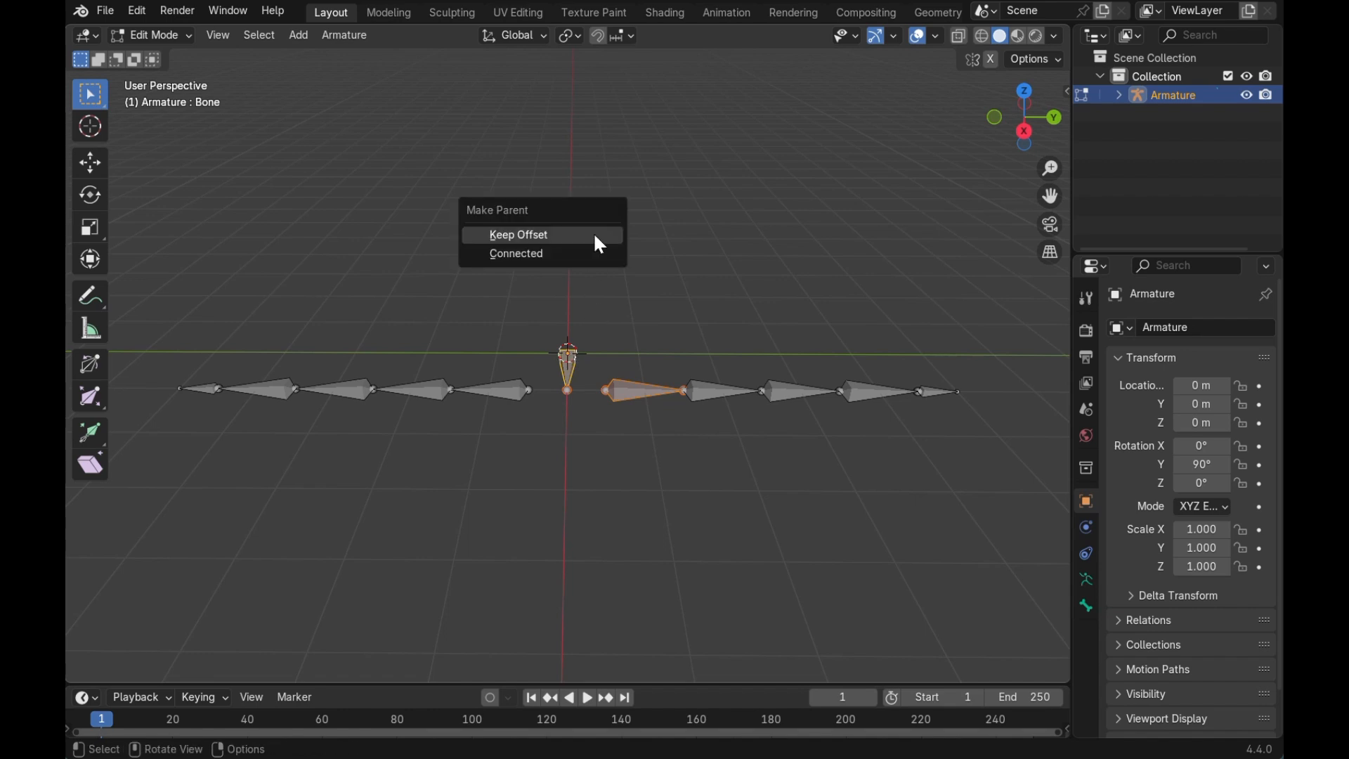
pyautogui.click(594, 236)
# - Parent the -Y leg's innermost bone to the central body bone with Keep Offset, and return to Pose Mode
pyautogui.click(504, 397)
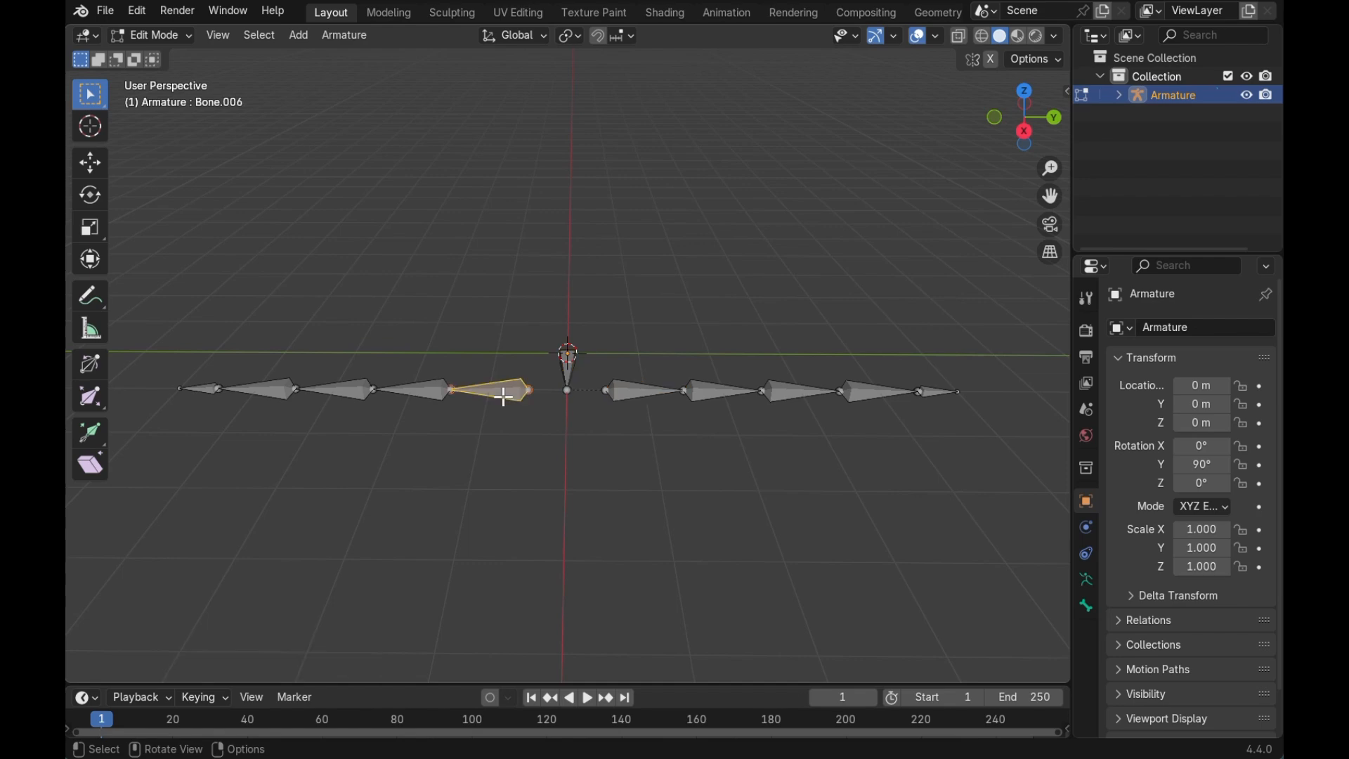
pyautogui.keyDown('shift'); pyautogui.click(569, 365); pyautogui.keyUp('shift')
pyautogui.hotkey('ctrl', 'p')
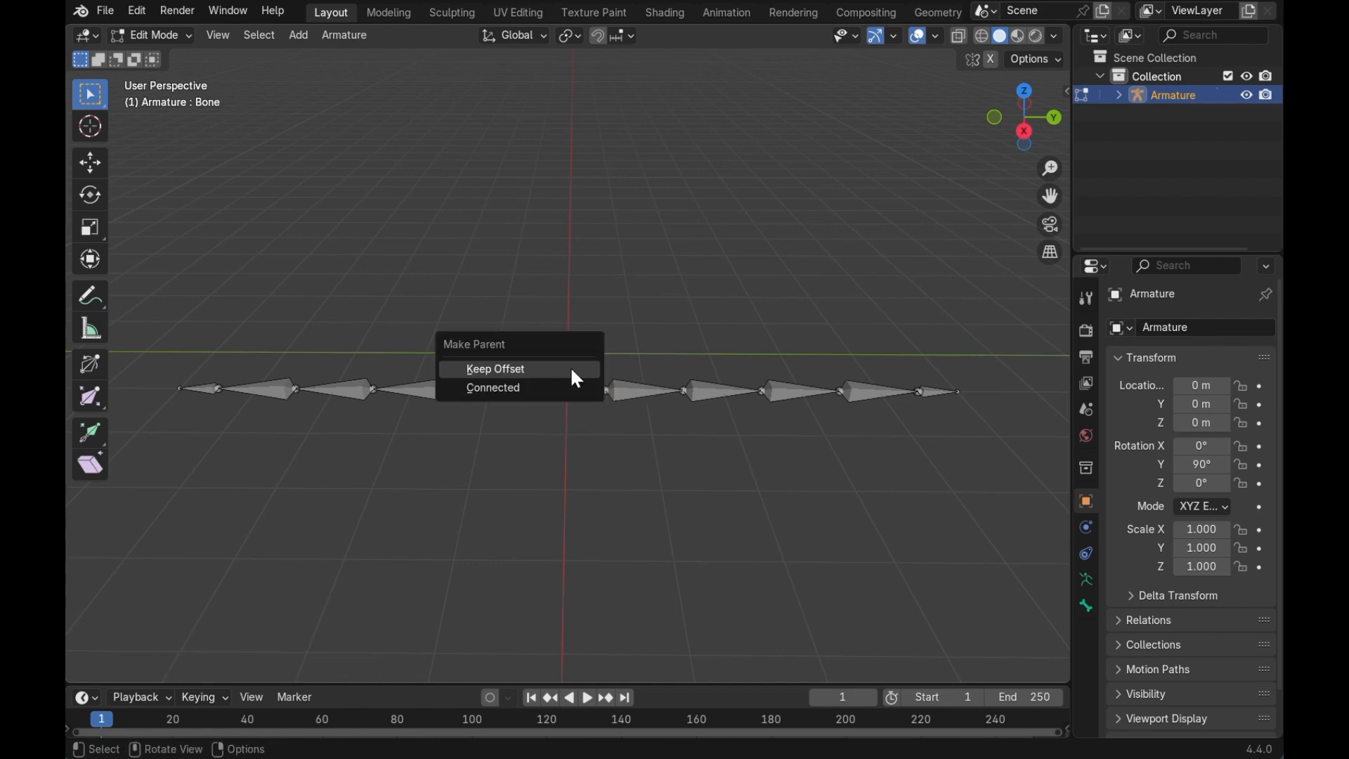
pyautogui.click(578, 380)
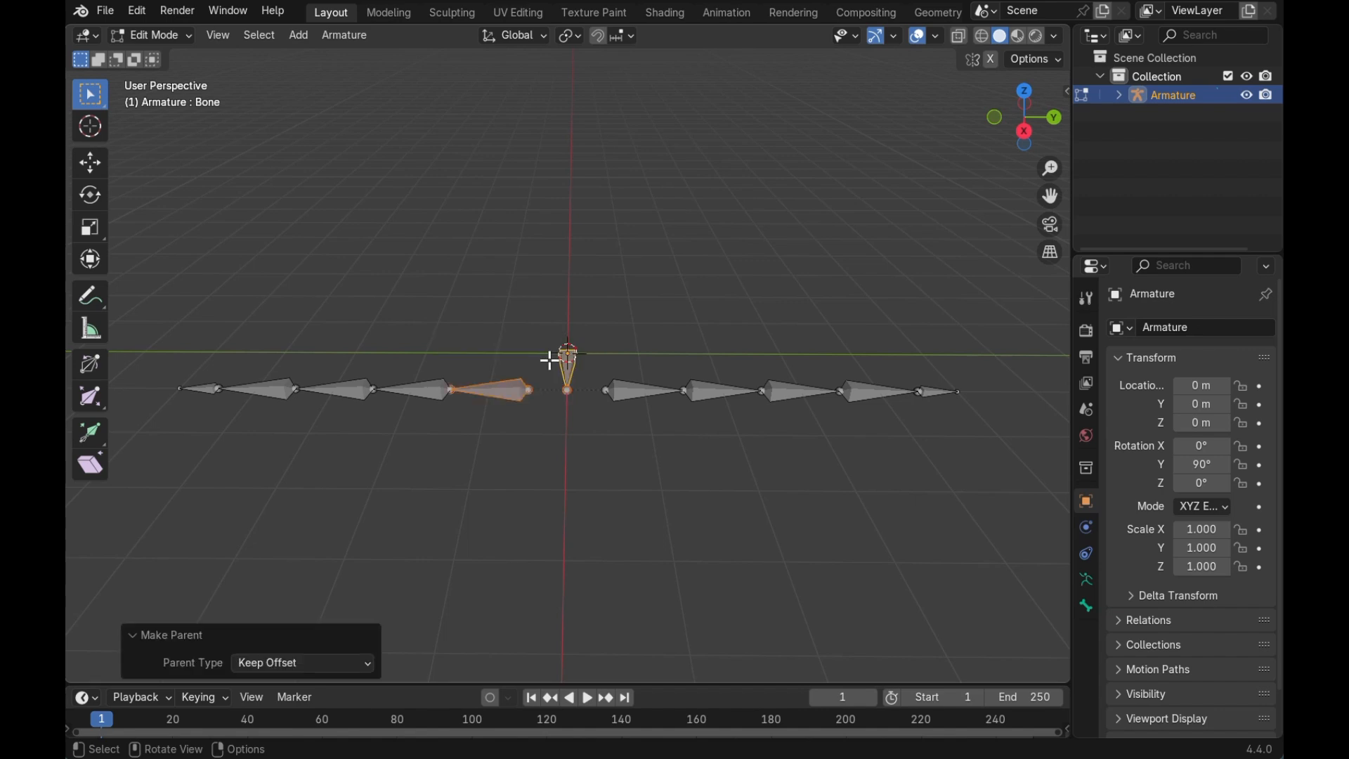
pyautogui.click(178, 36)
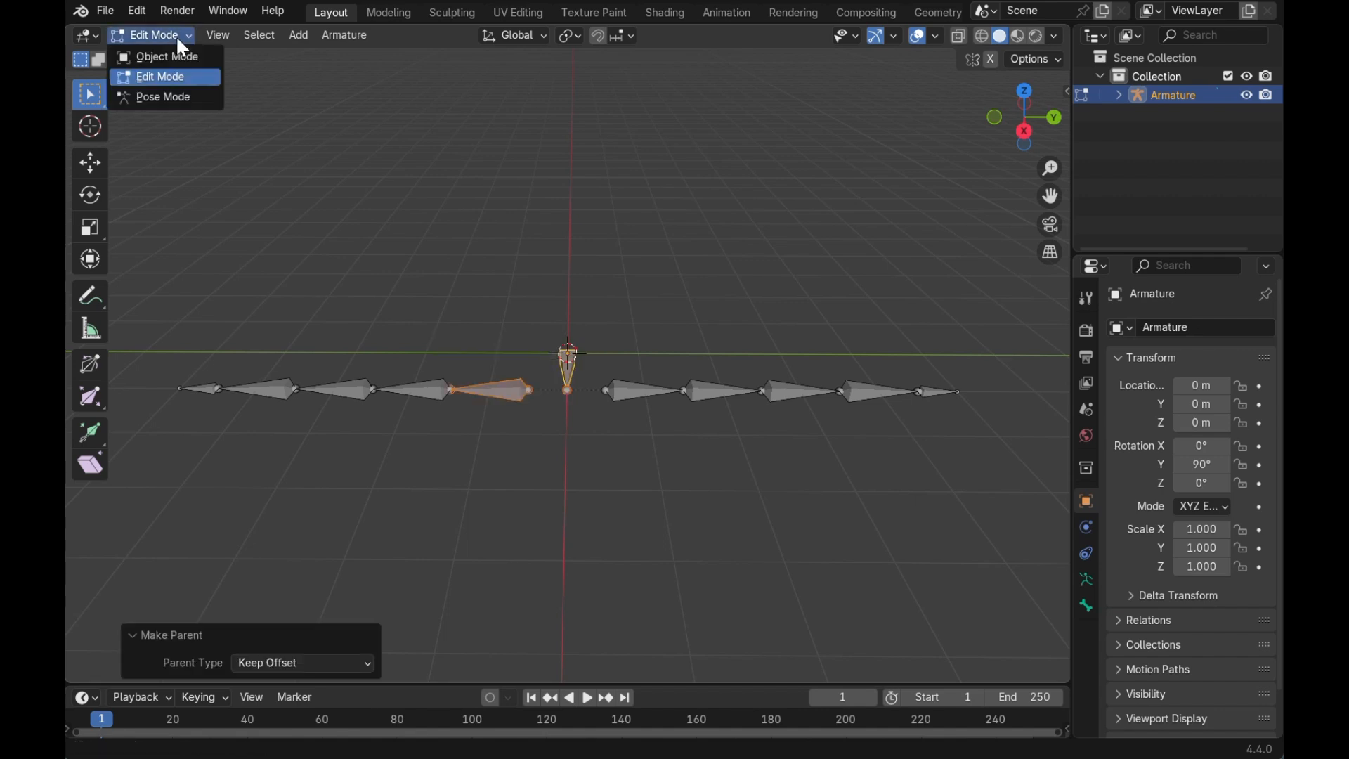
pyautogui.click(167, 96)
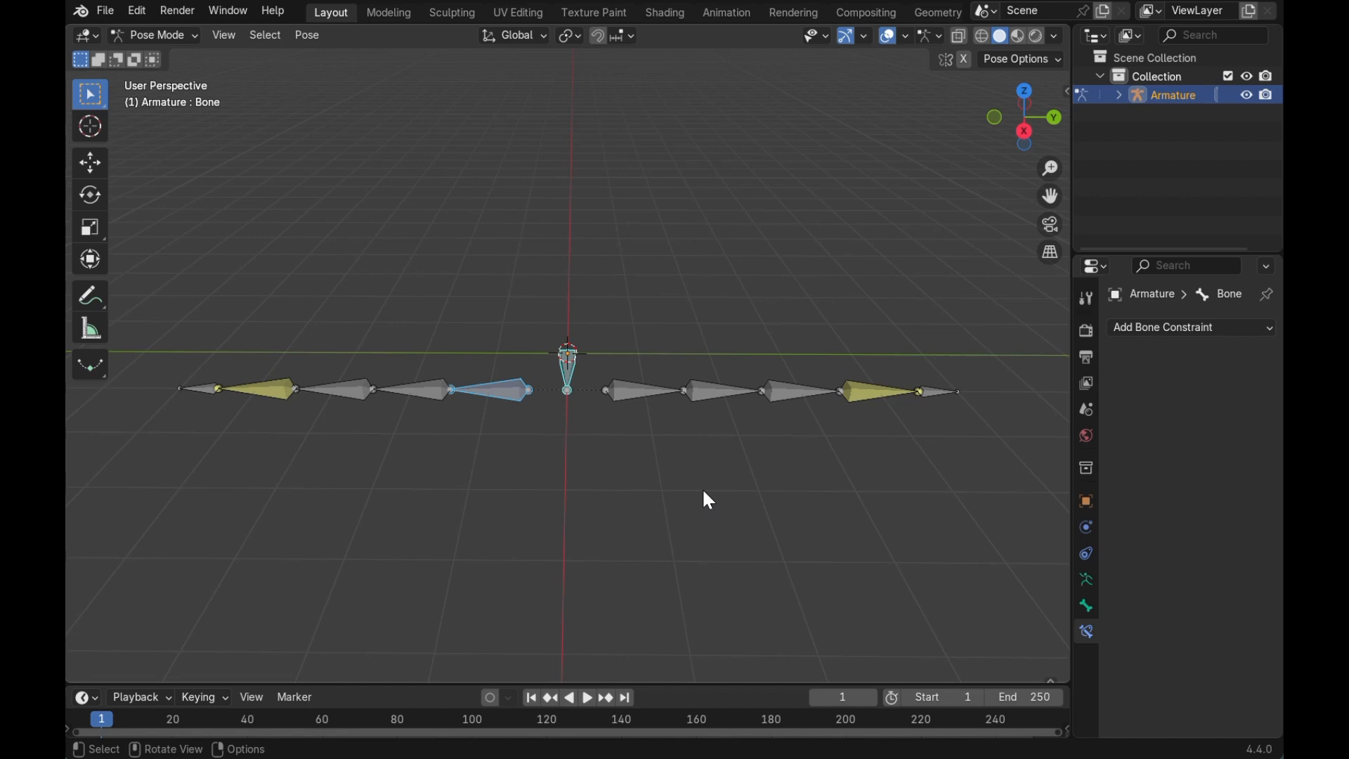
# - Test-move the body bone together with the -Y leg's innermost bone, test-move the +Y foot bone, and revert both moves
pyautogui.press('g')
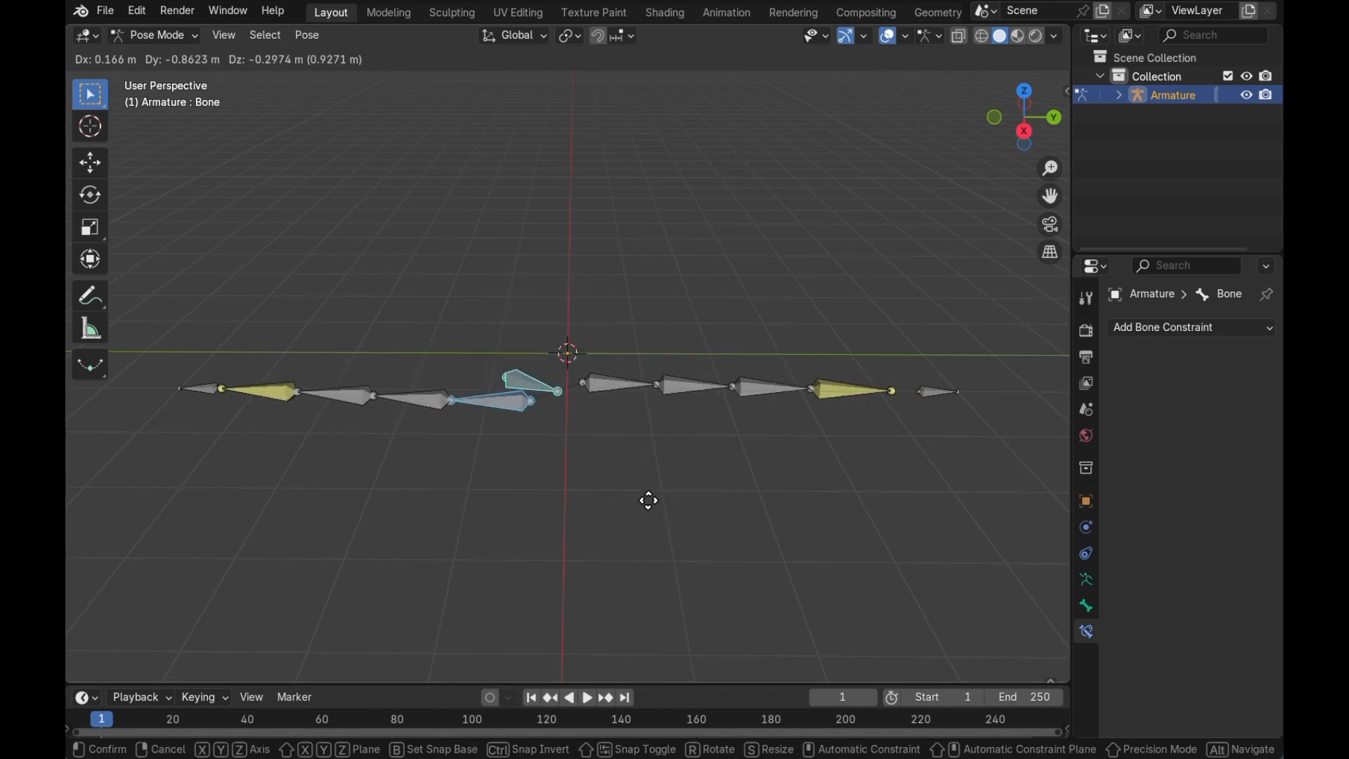
pyautogui.click(687, 508)
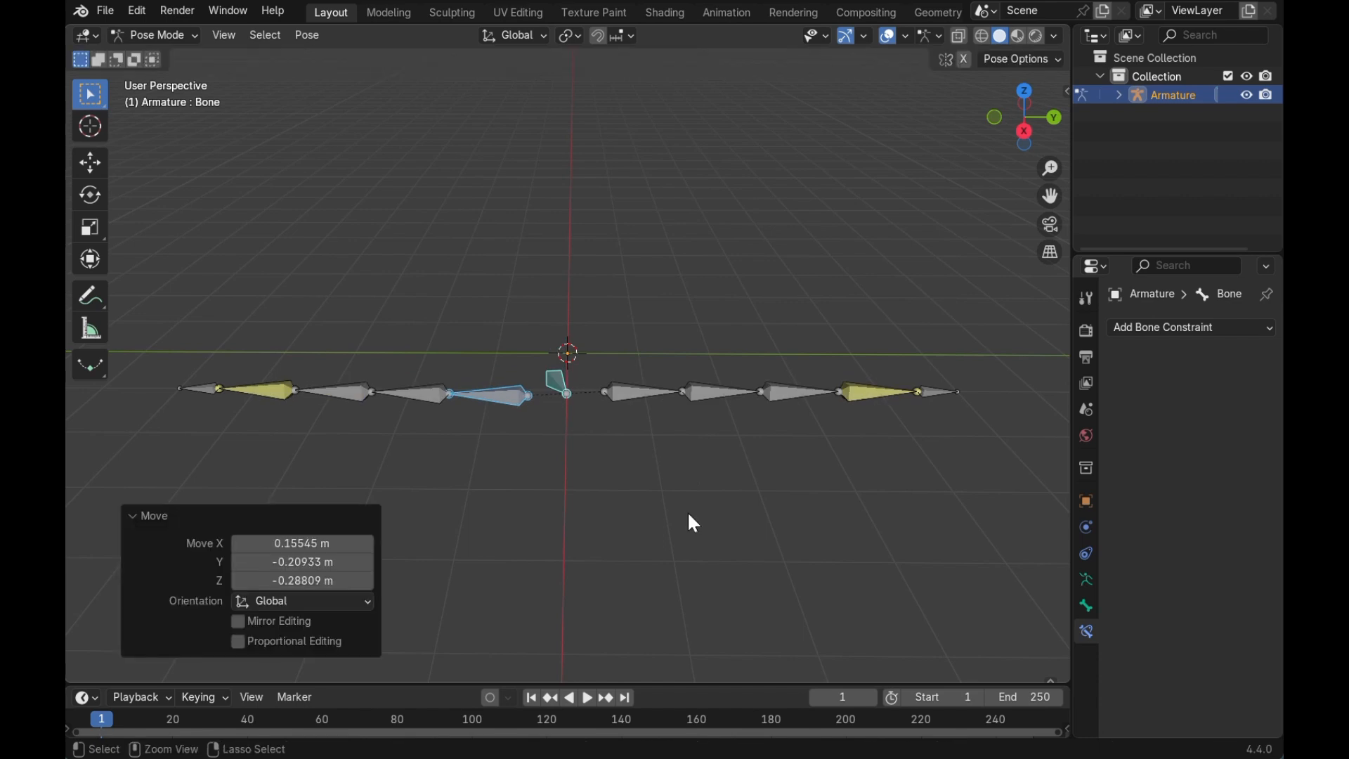
pyautogui.hotkey('ctrl', 'z')
pyautogui.click(942, 395)
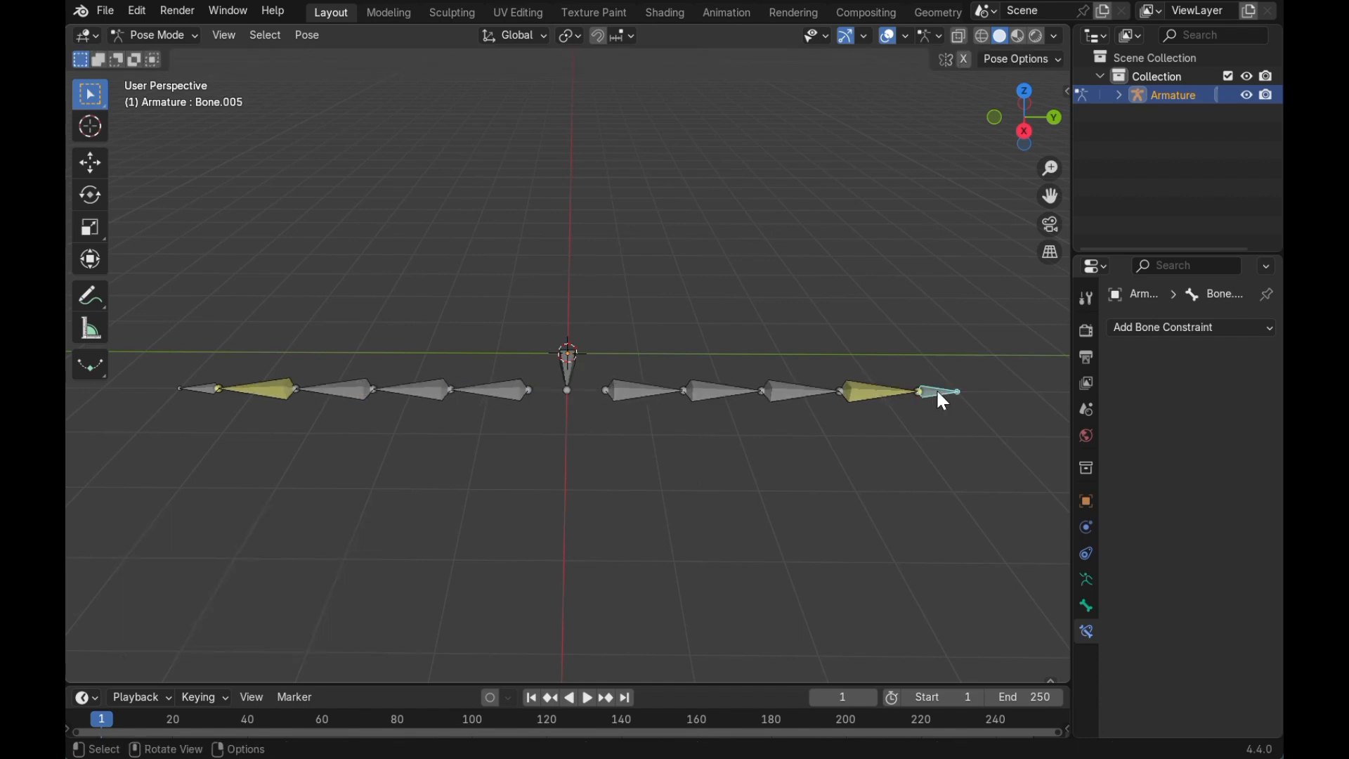
pyautogui.press('g')
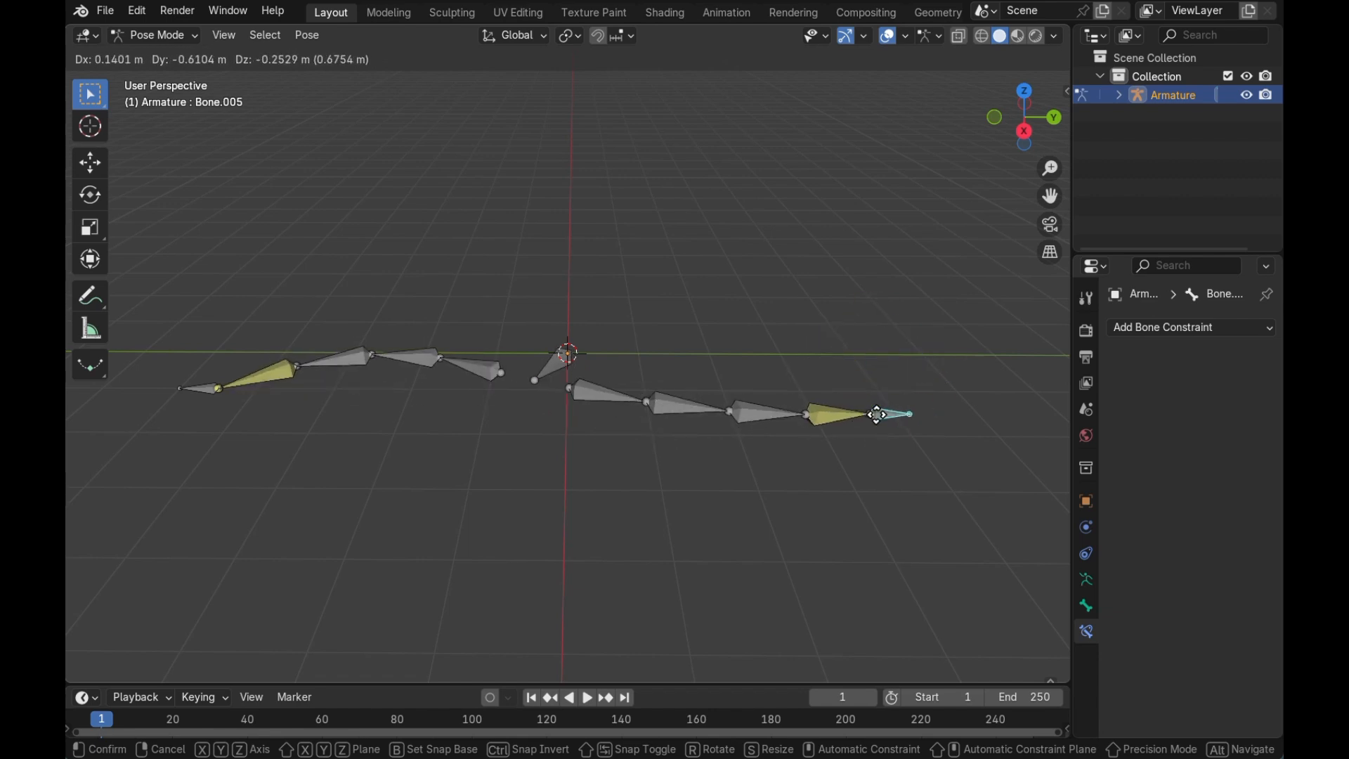
pyautogui.rightClick(883, 422)
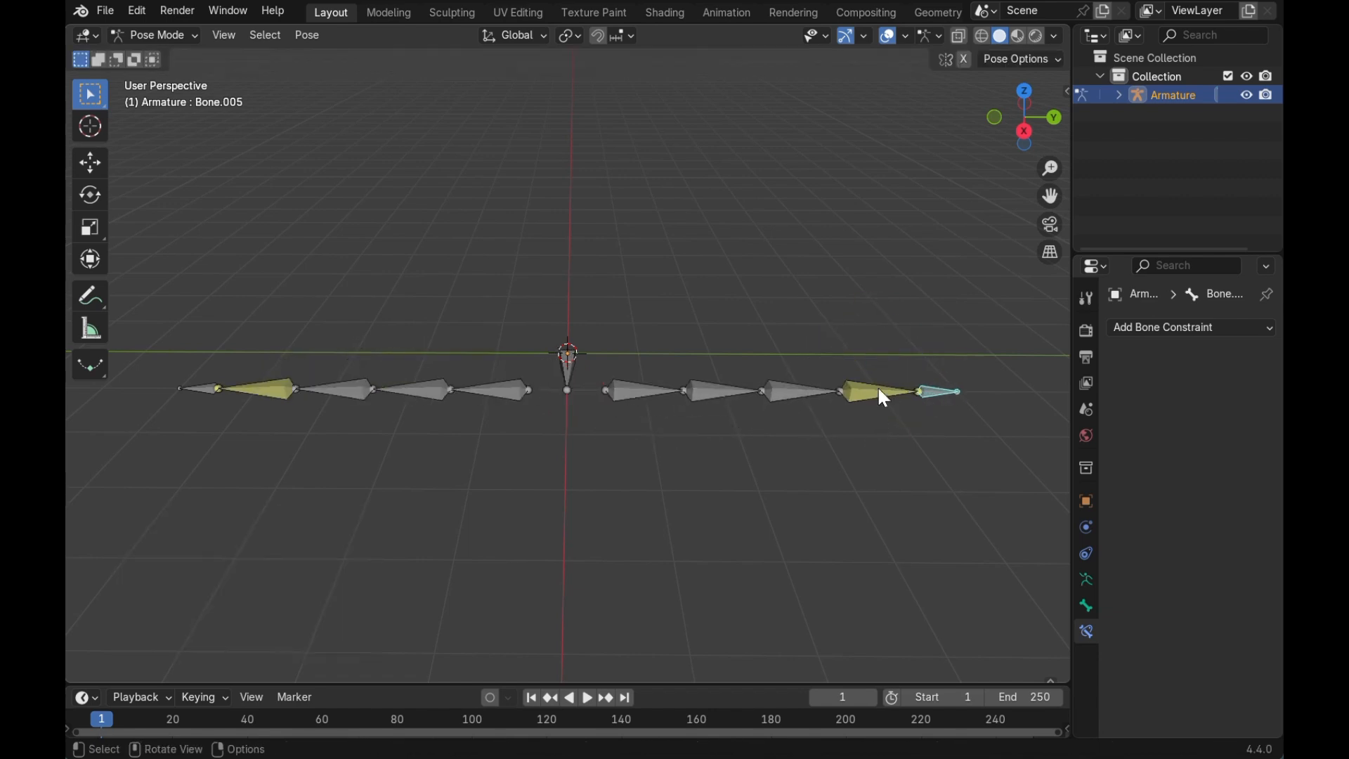
# - Set the IK constraint's chain length to 4 on the +Y leg's end bone
pyautogui.click(881, 392)
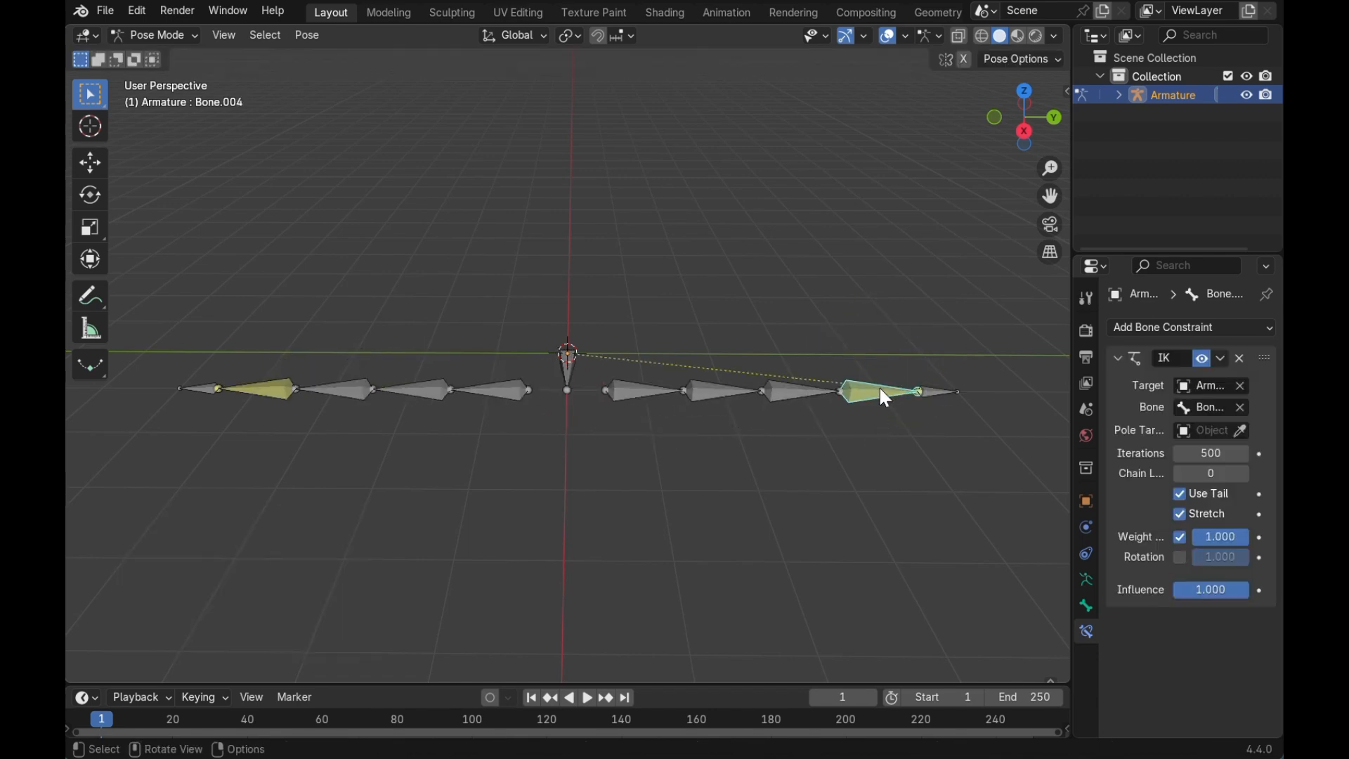
pyautogui.click(1244, 478)
pyautogui.click(1244, 477)
pyautogui.click(1243, 477)
# - Test-move the +Y foot bone slightly to check its IK chain, and undo the move
pyautogui.click(936, 400)
pyautogui.press('g')
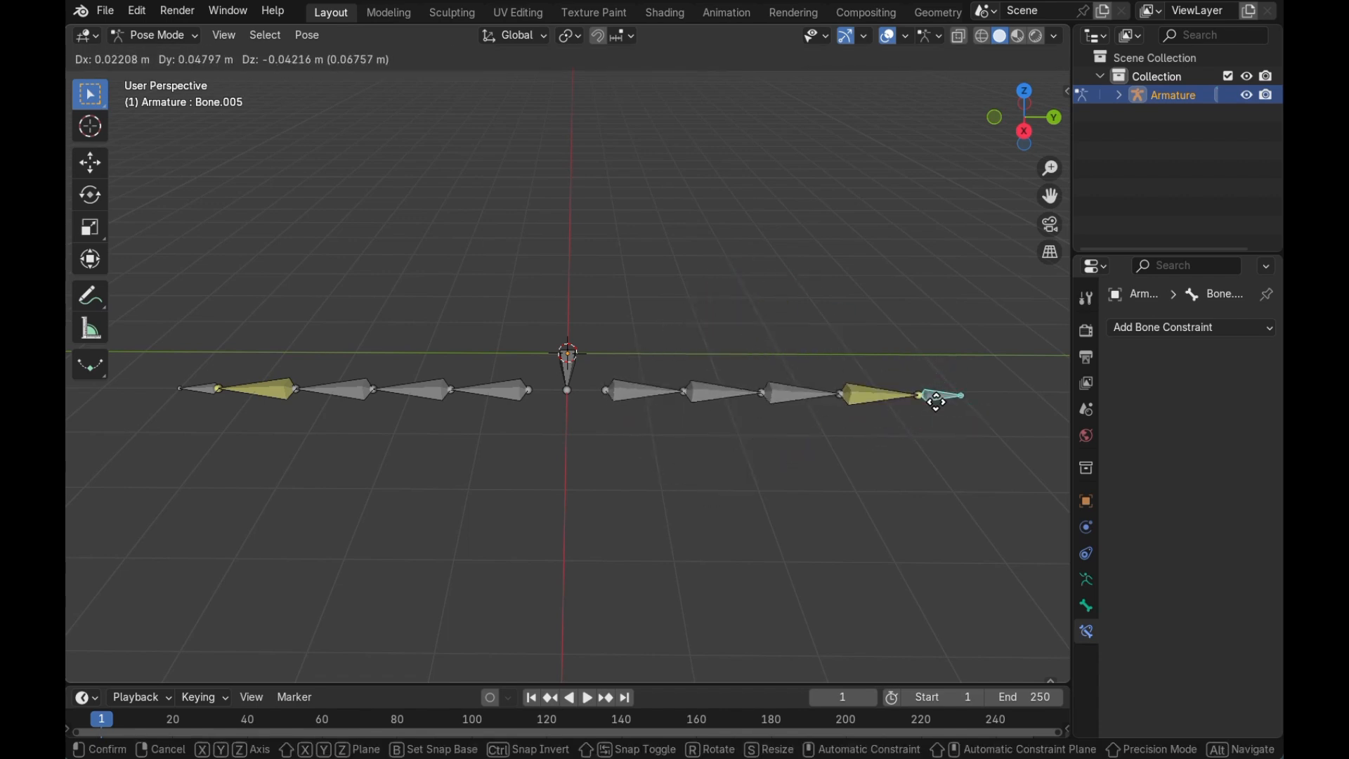
pyautogui.click(939, 406)
pyautogui.hotkey('ctrl', 'z')
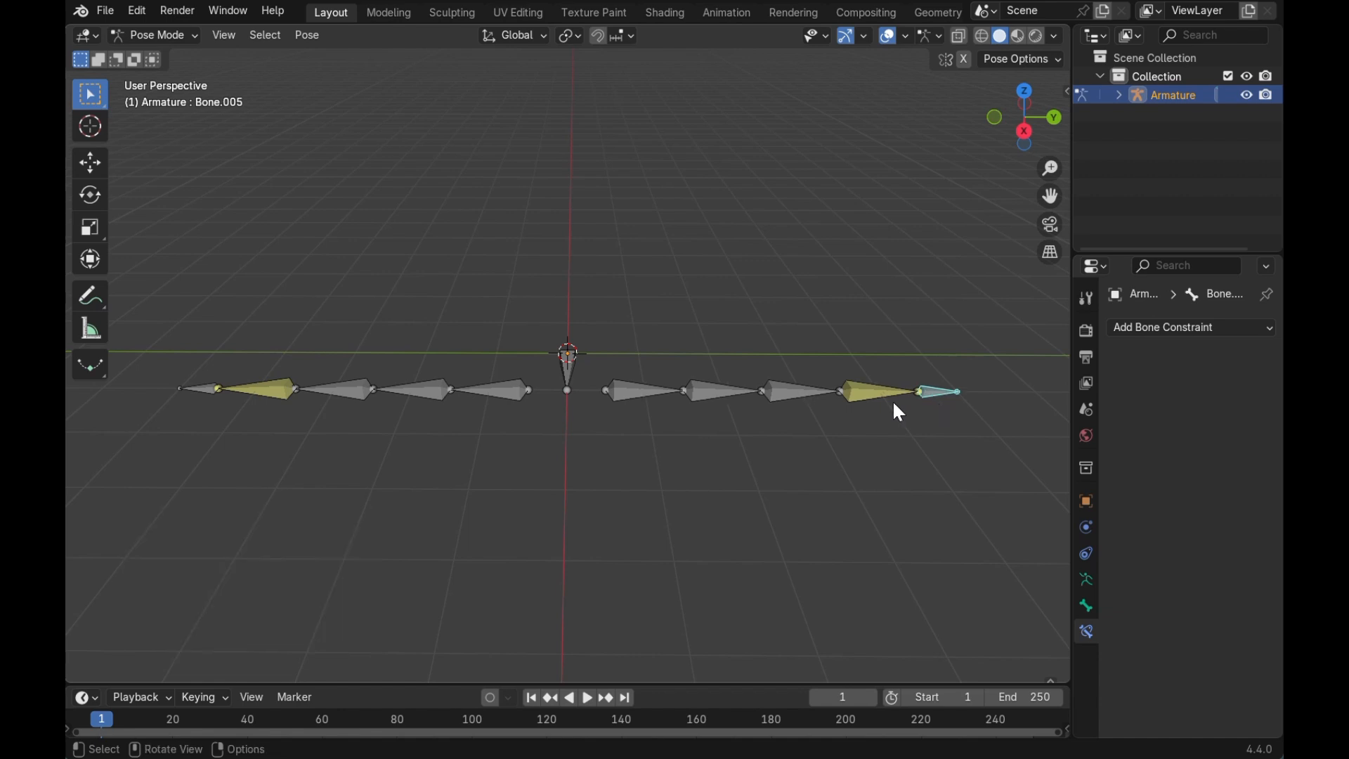
# - Set the IK constraint's chain length to 4 on the -Y leg's end bone
pyautogui.click(568, 379)
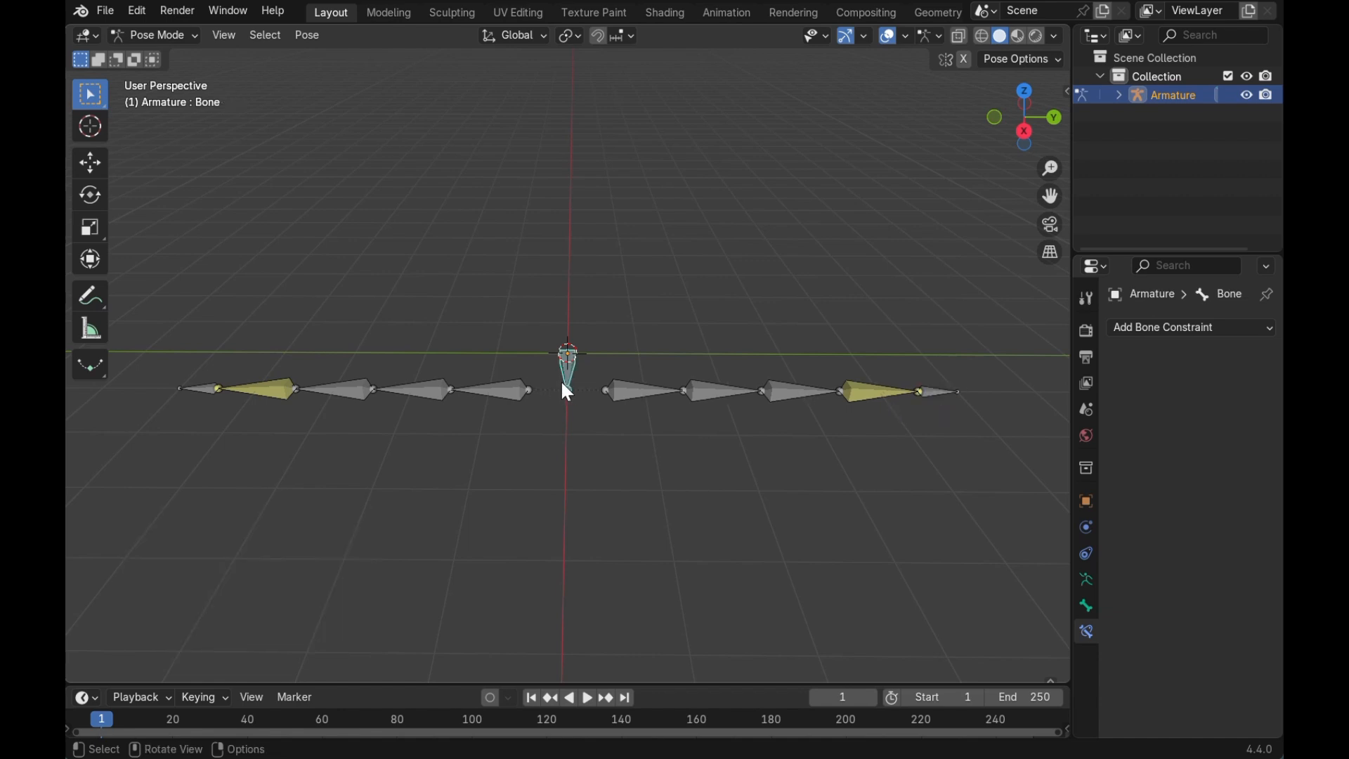
pyautogui.click(262, 388)
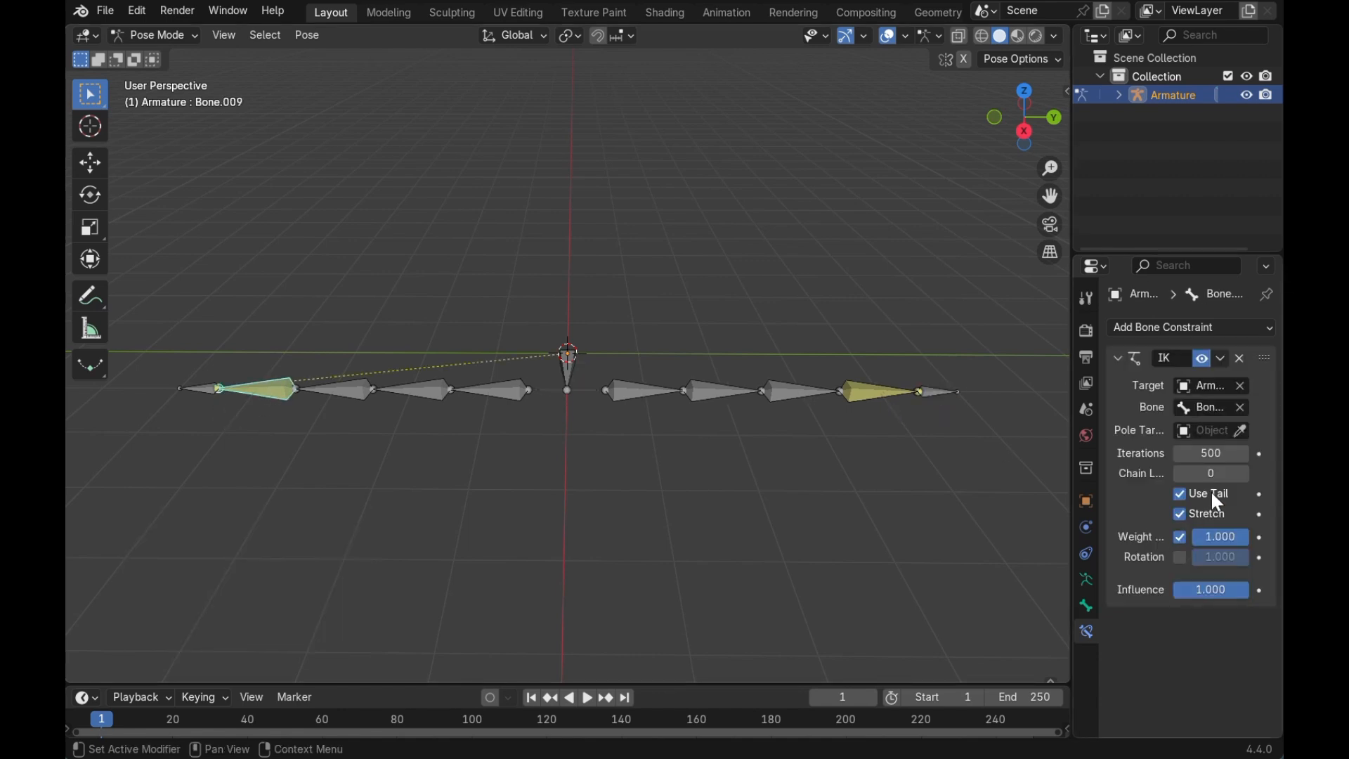
pyautogui.click(1242, 475)
pyautogui.click(1242, 475)
pyautogui.click(1242, 475)
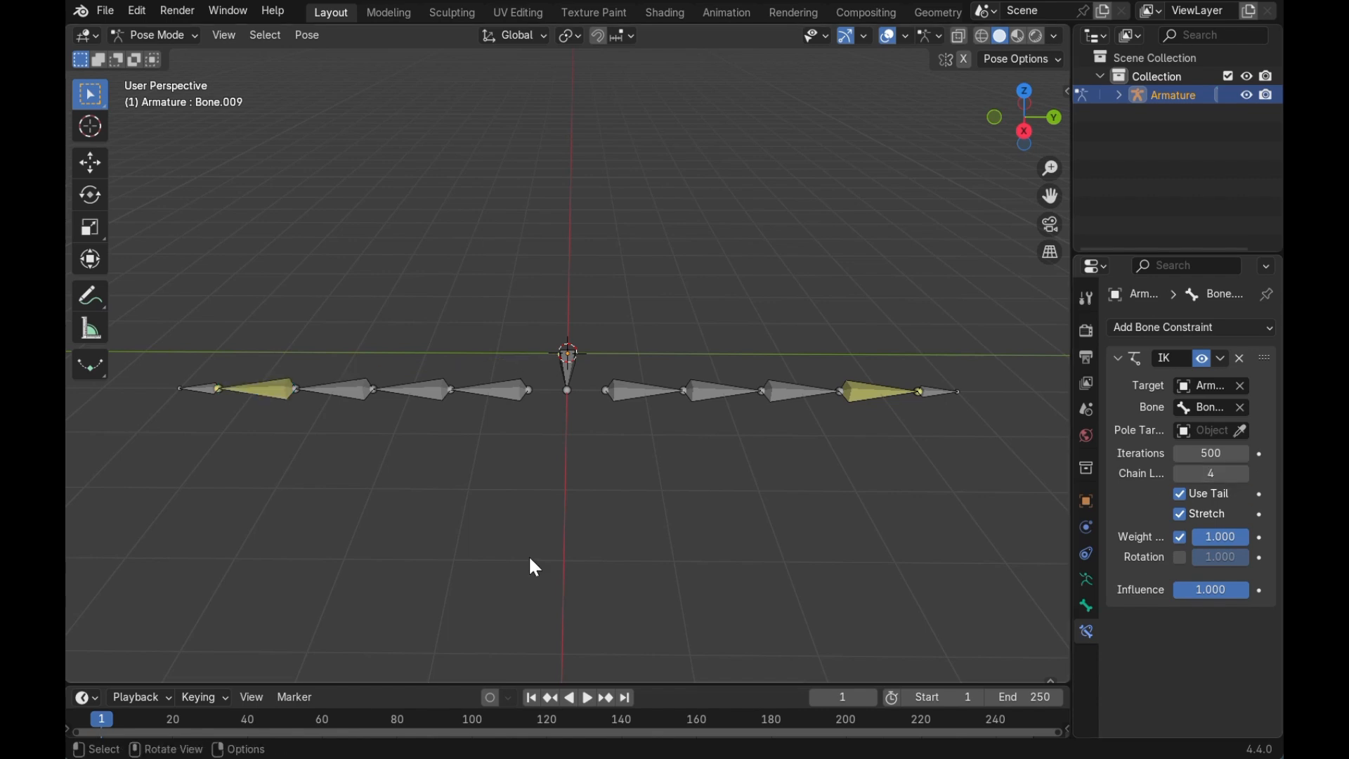
# - Test the +Y leg's bending by moving its foot bone about 0.9 m toward the body, and undo the move
pyautogui.click(563, 366)
pyautogui.moveTo(576, 474); pyautogui.dragTo(579, 448, button='middle')
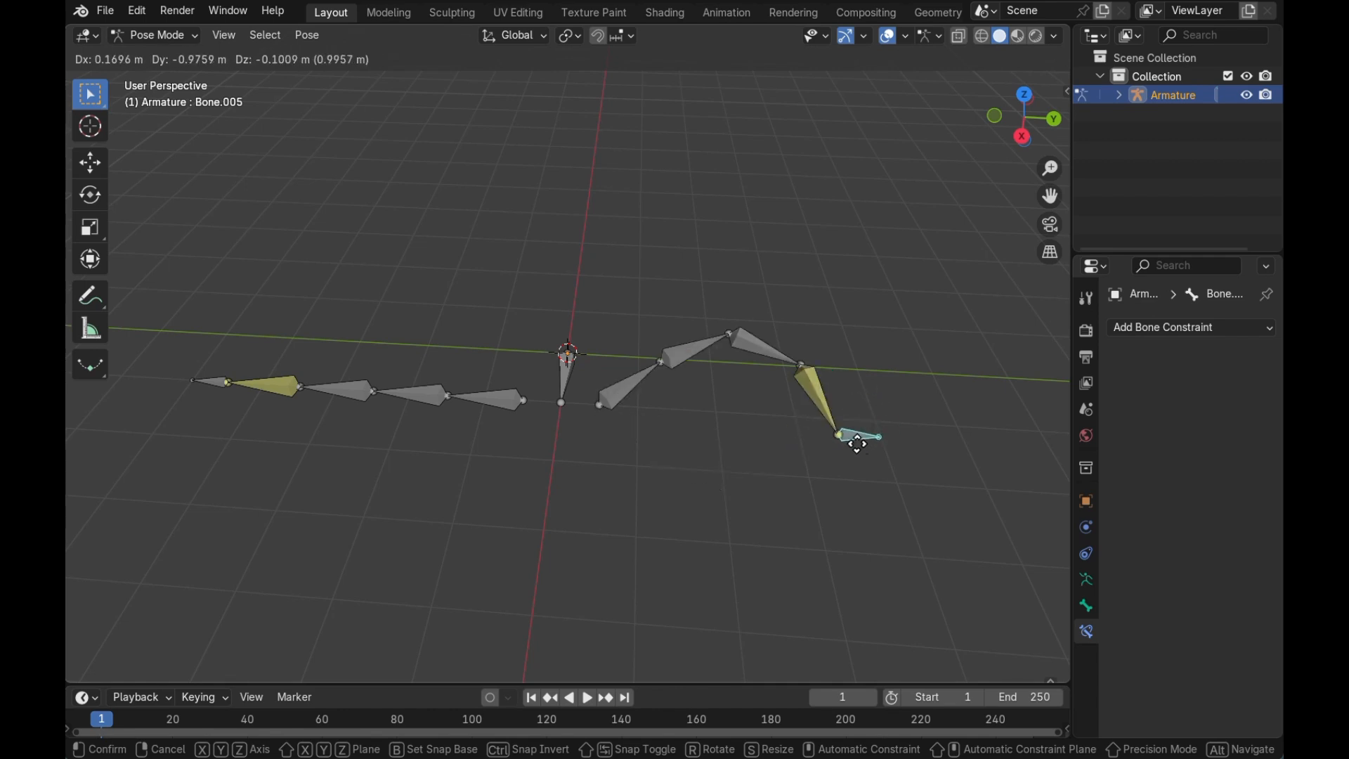
pyautogui.click(865, 430)
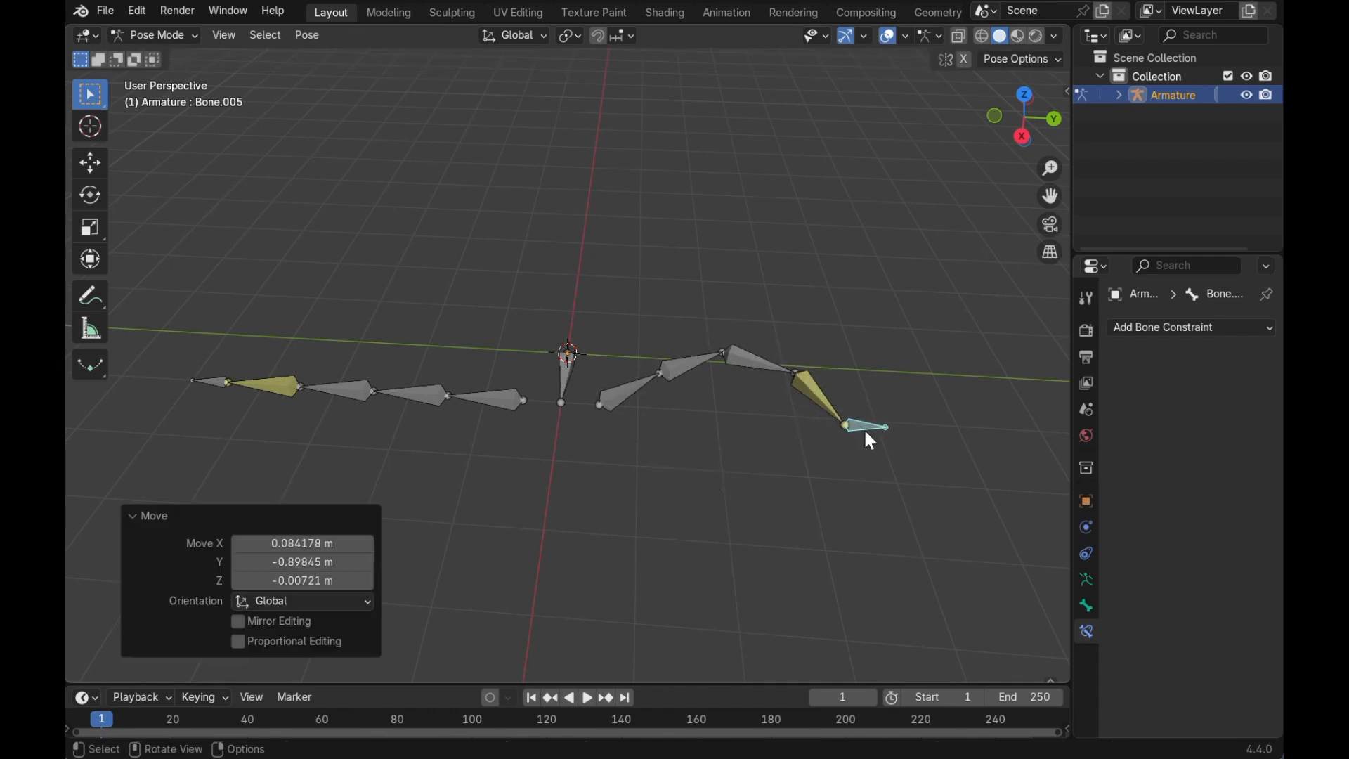
pyautogui.hotkey('ctrl', 'z')
# - In the right orthographic view, move the +Y foot bone about 1.12 m toward the body so the leg arches upward
pyautogui.press('KP_5')
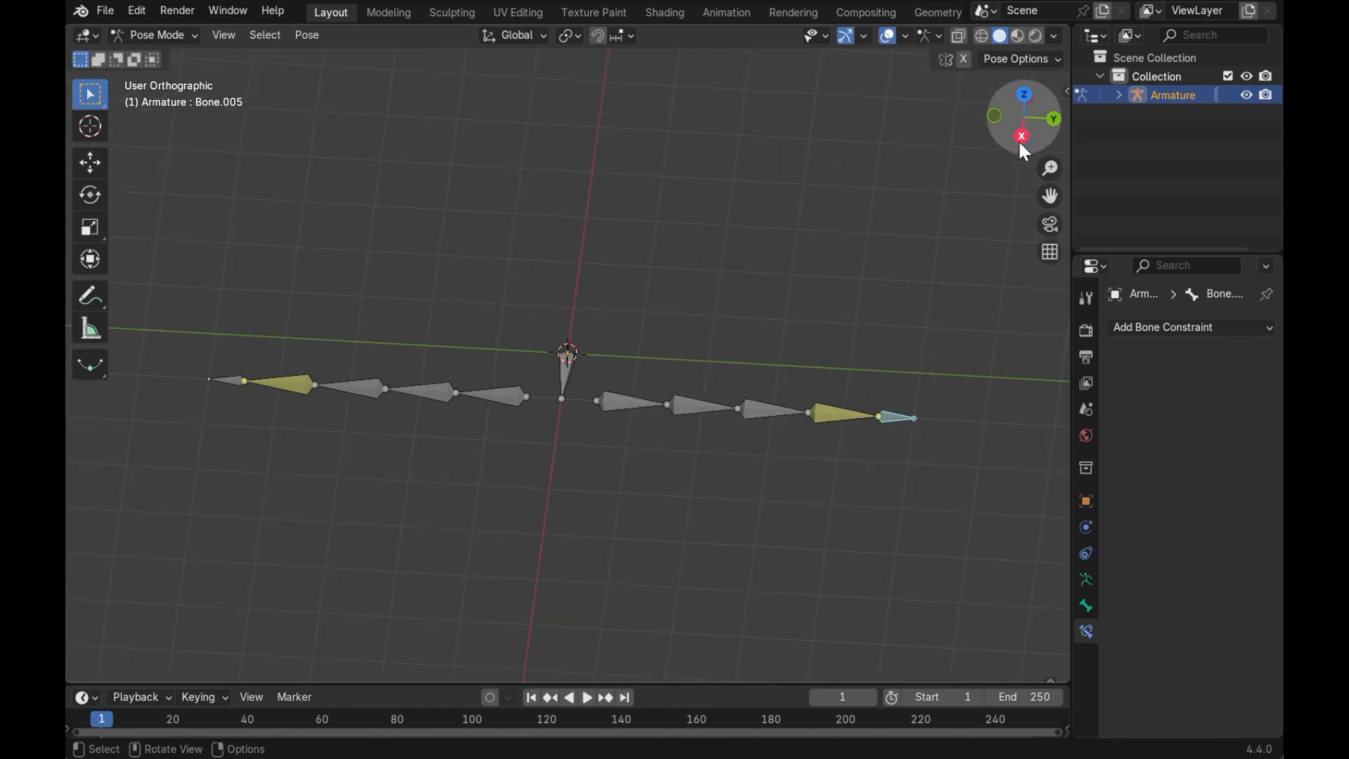
pyautogui.click(1022, 139)
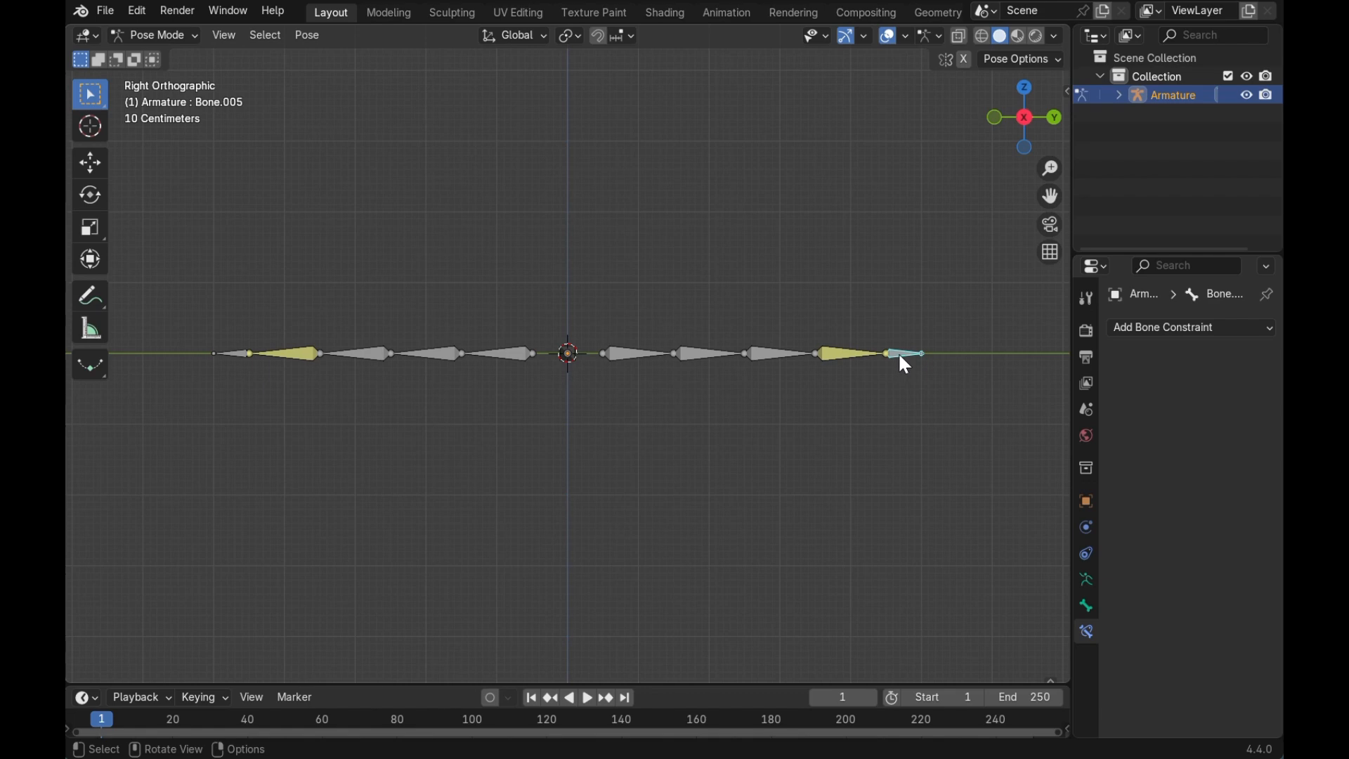
pyautogui.press('g')
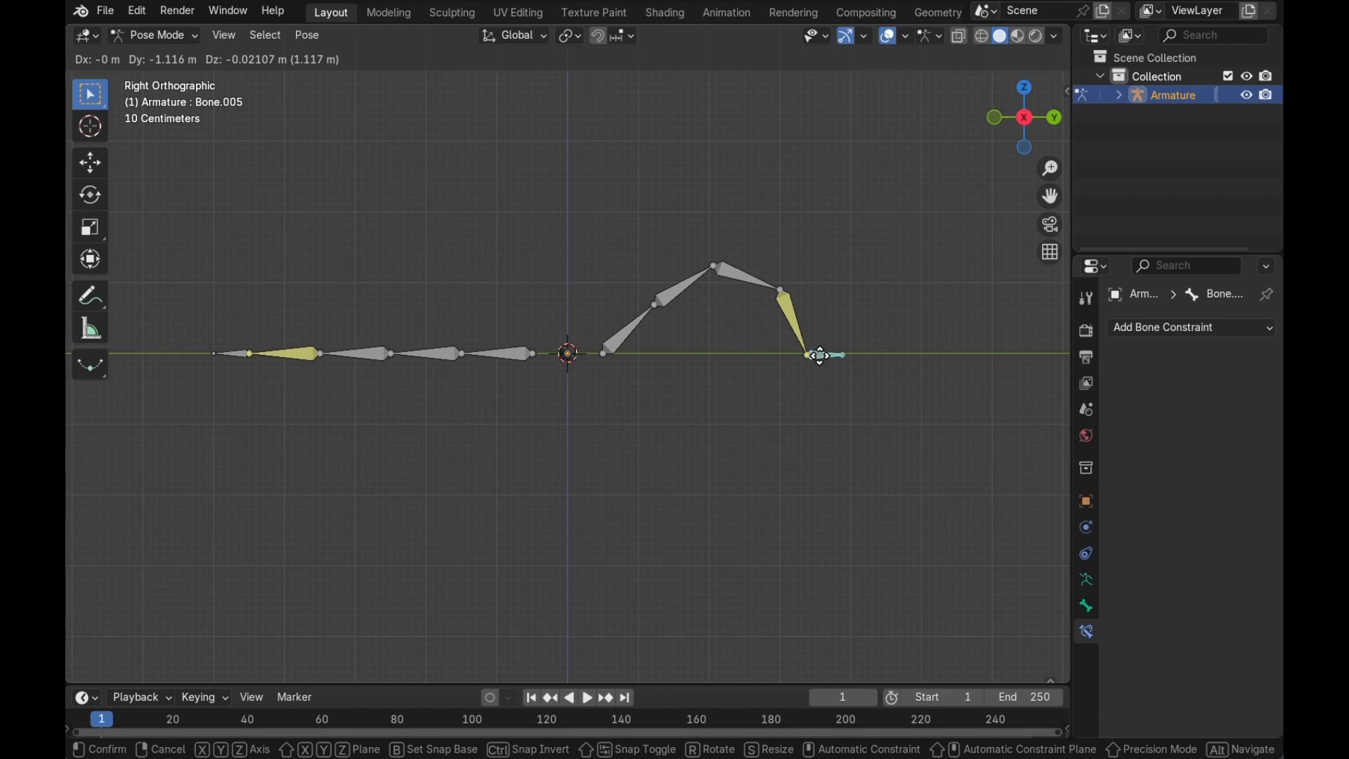
pyautogui.click(819, 355)
# - Move the -Y foot bone about 1.17 m toward the body so its leg mirrors the opposite arch
pyautogui.click(239, 354)
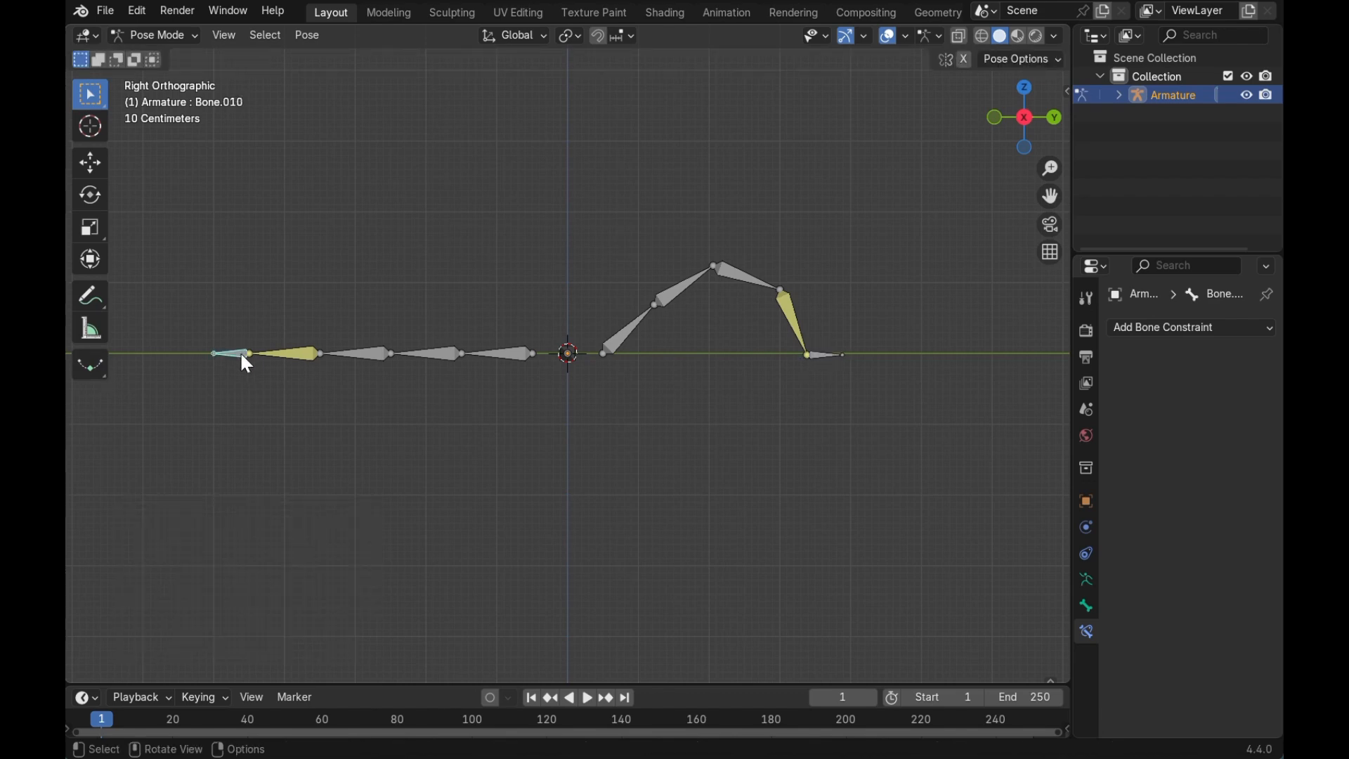
pyautogui.press('g')
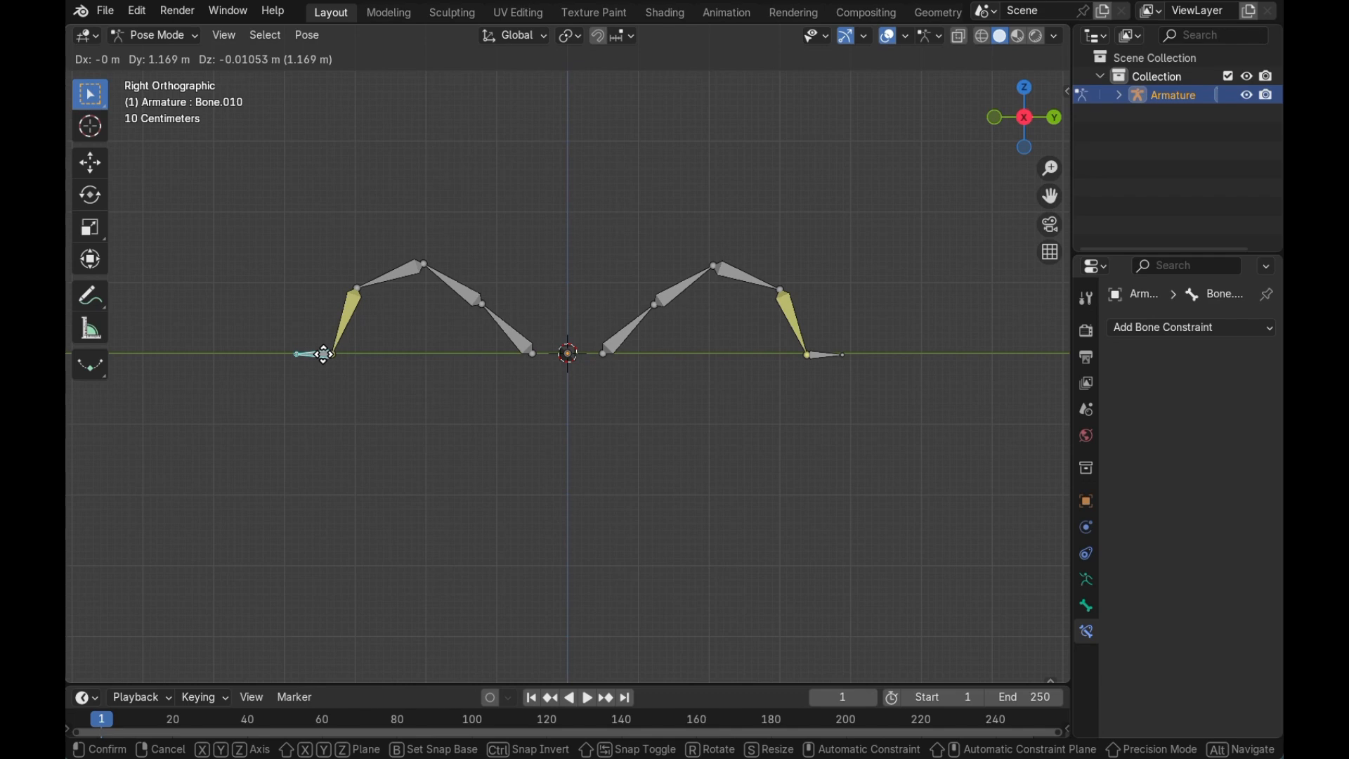
pyautogui.click(324, 354)
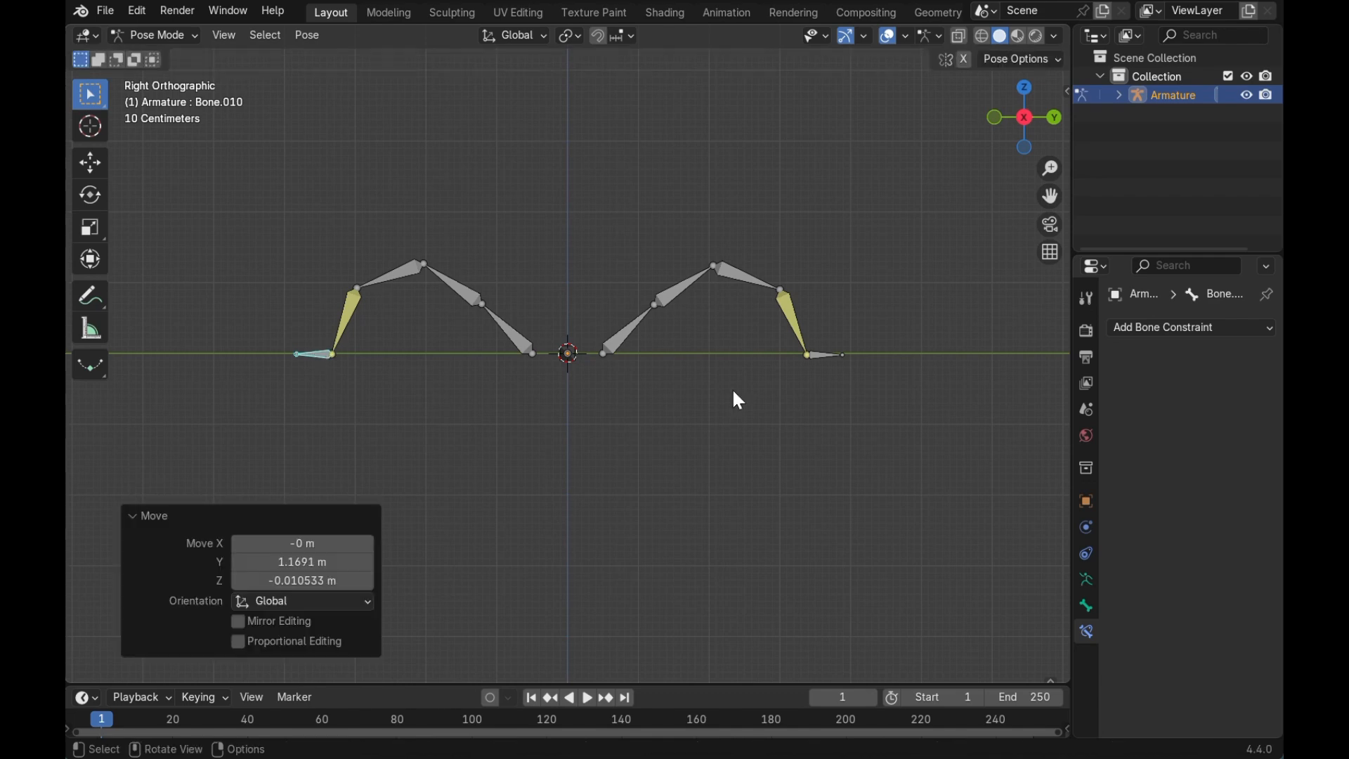
# - Nudge the feet outward along Y, the +Y foot bone by about 0.03 m and the -Y foot bone by about 0.08 m
pyautogui.click(816, 352)
pyautogui.press('g')
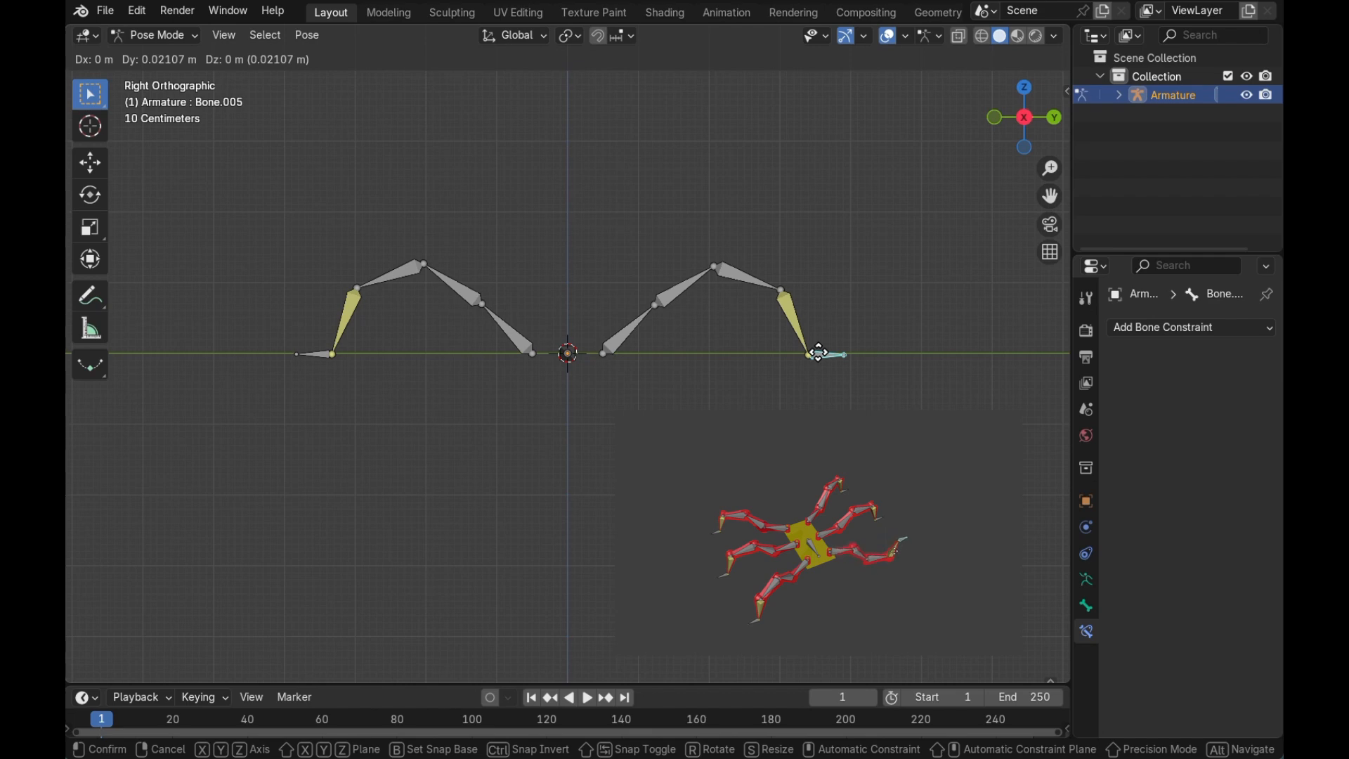
pyautogui.click(813, 362)
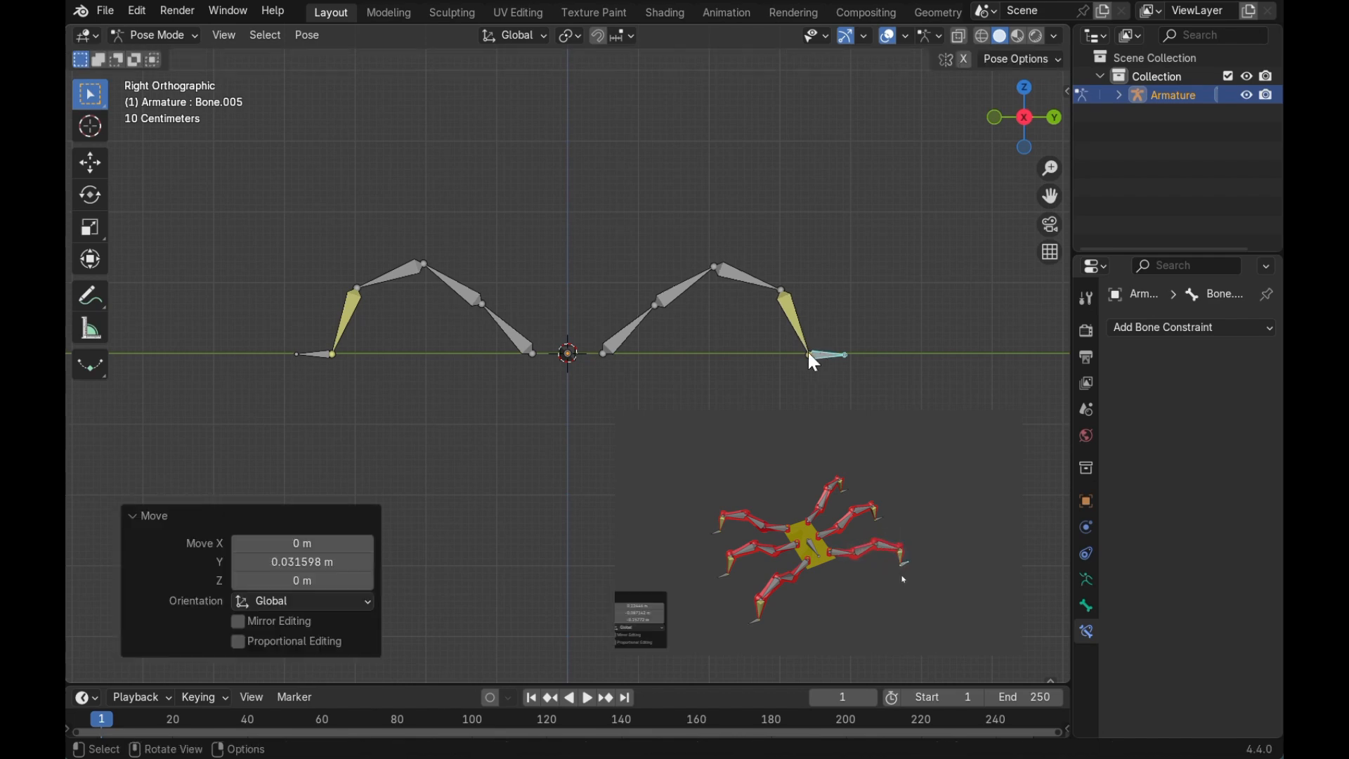
pyautogui.click(310, 357)
pyautogui.press('g')
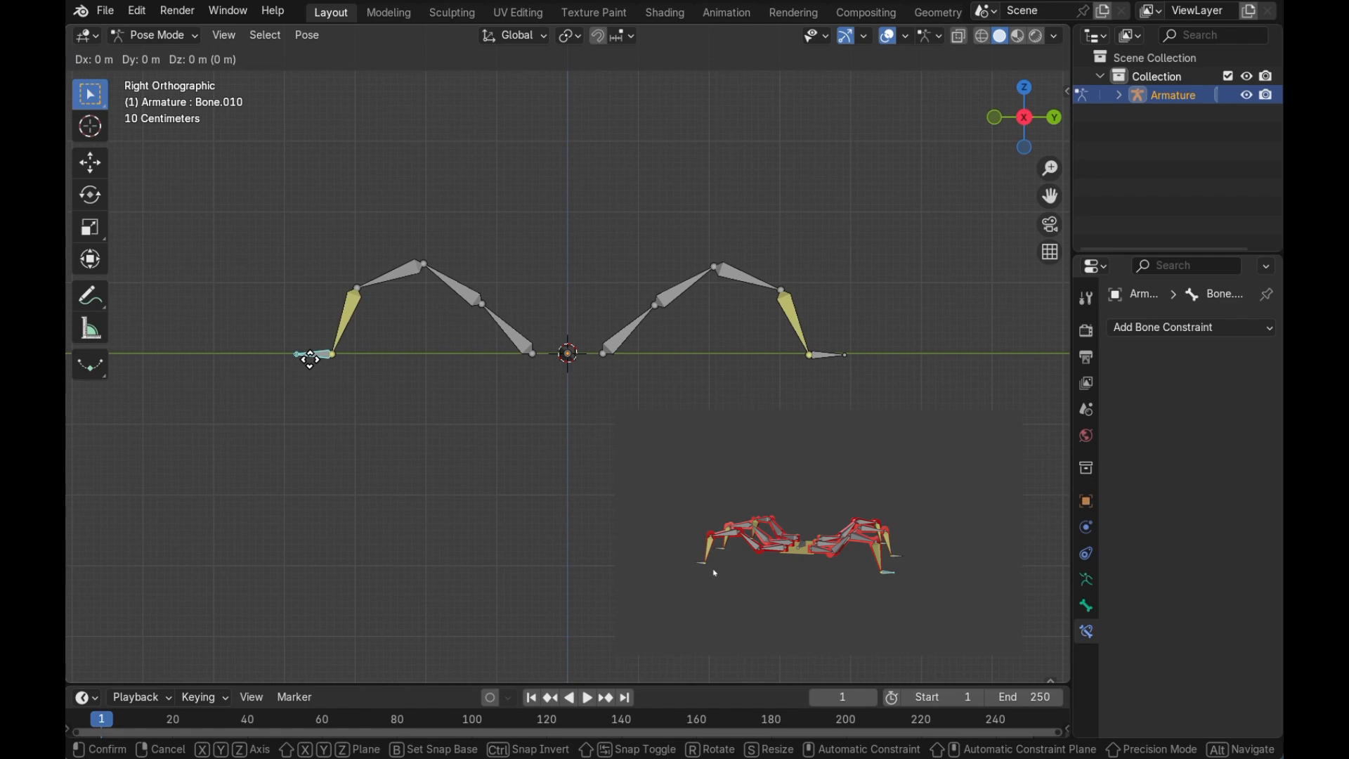
pyautogui.click(307, 358)
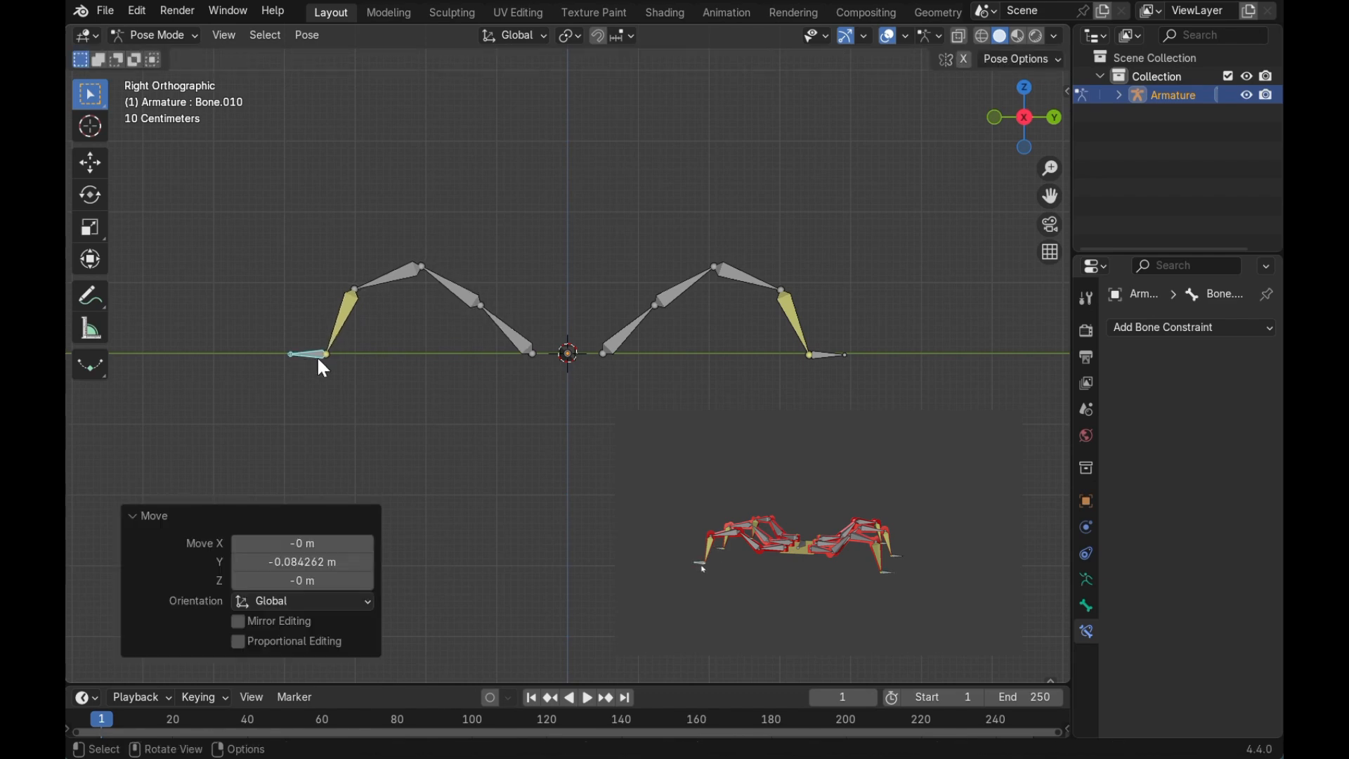
# - Select the +Y leg's innermost bone and turn on Axes in the armature's viewport display, leaving In Front off
pyautogui.click(611, 346)
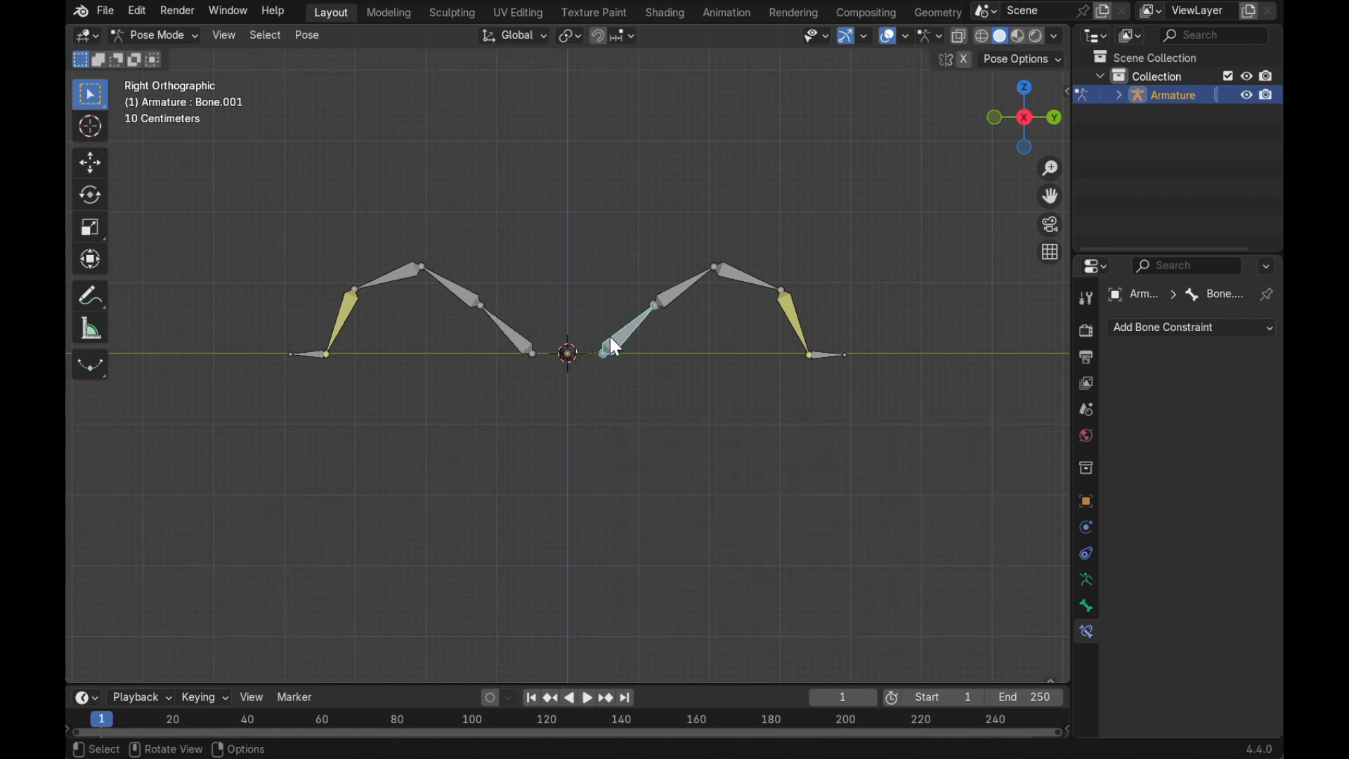
pyautogui.moveTo(611, 346); pyautogui.dragTo(752, 330, button='middle')
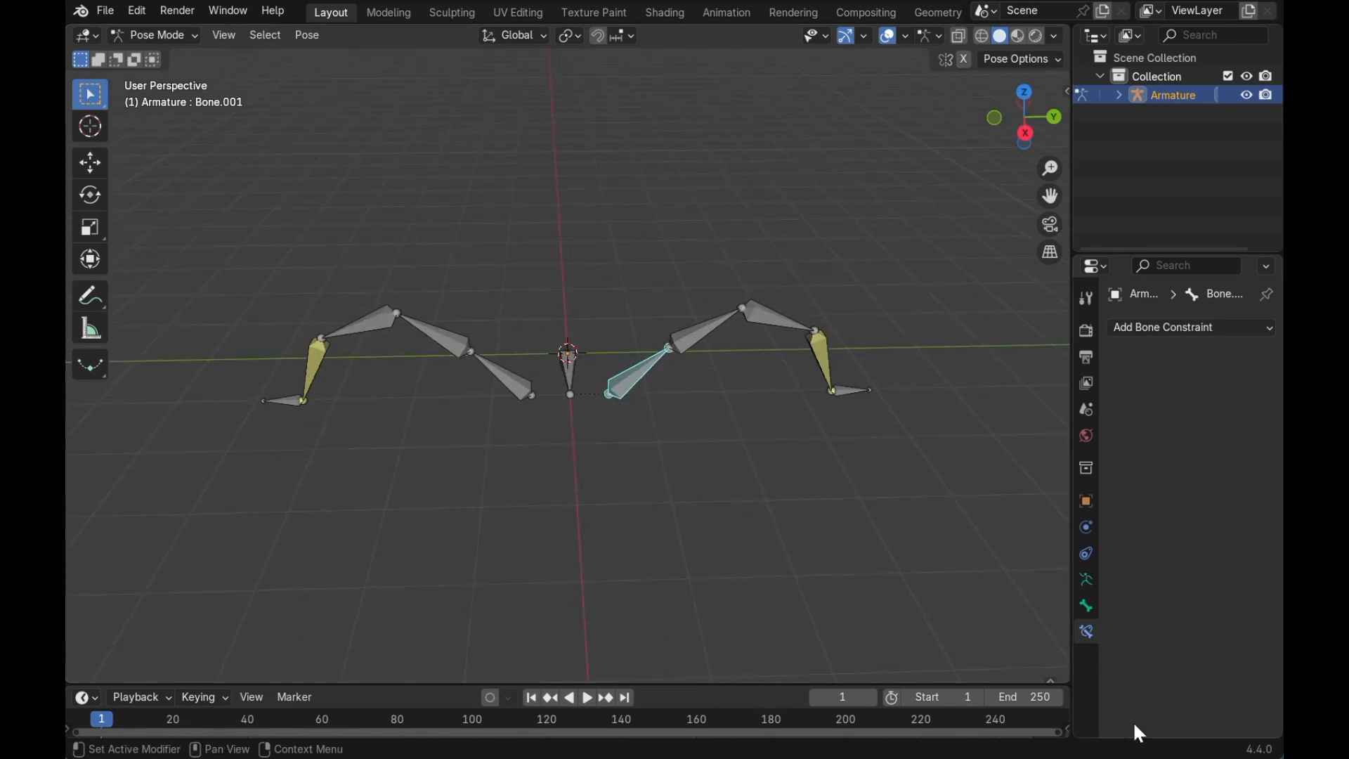
pyautogui.click(1086, 579)
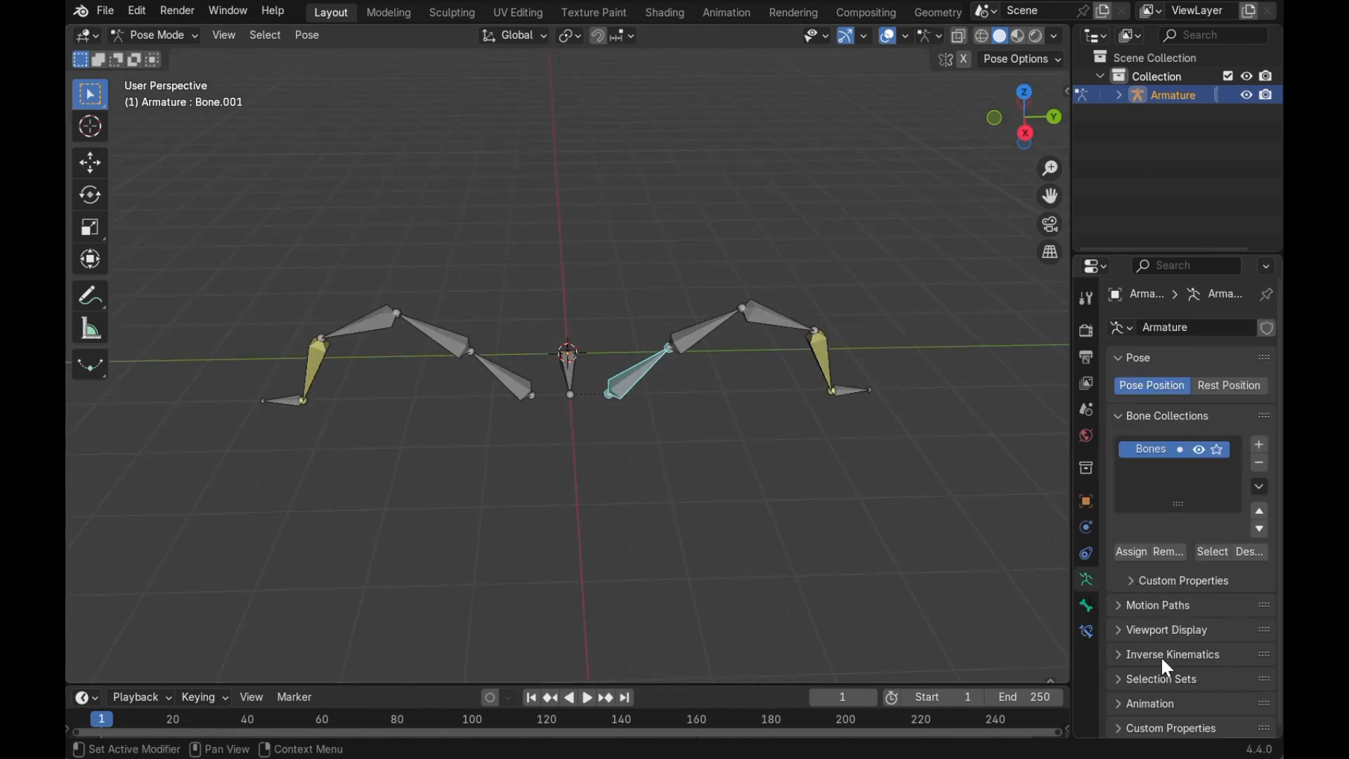
pyautogui.click(1154, 634)
pyautogui.scroll(-1, 1167, 685)
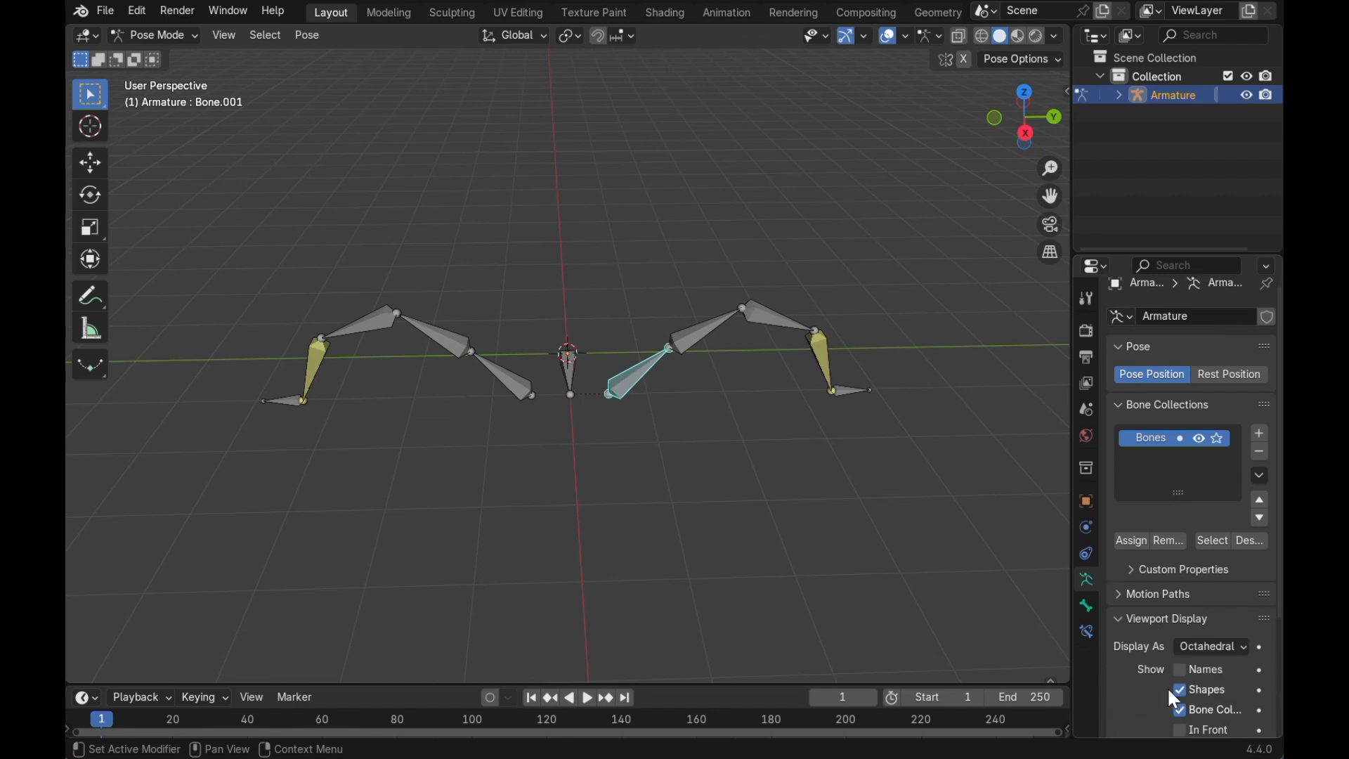
pyautogui.scroll(-2, 1167, 685)
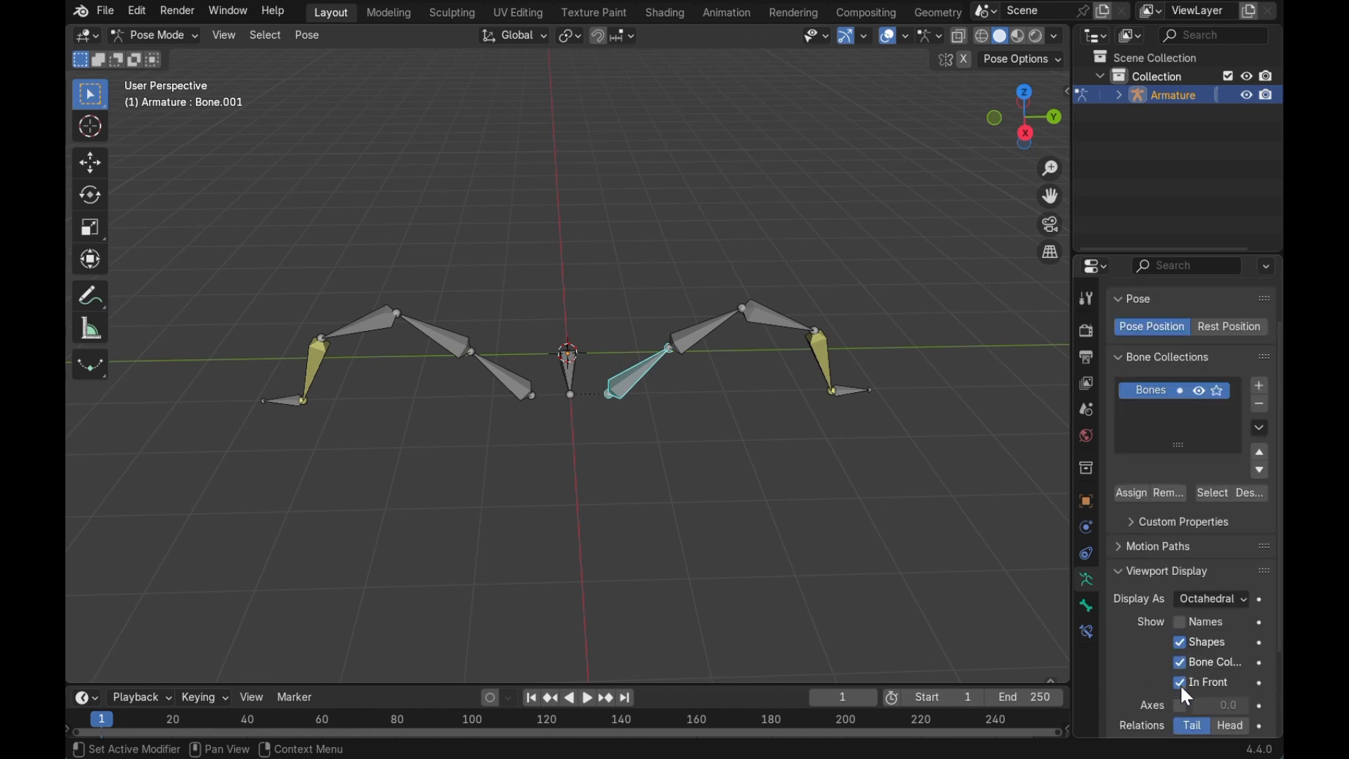
pyautogui.click(1180, 684)
pyautogui.scroll(-3, 1180, 695)
pyautogui.click(1186, 647)
pyautogui.scroll(5, 752, 470)
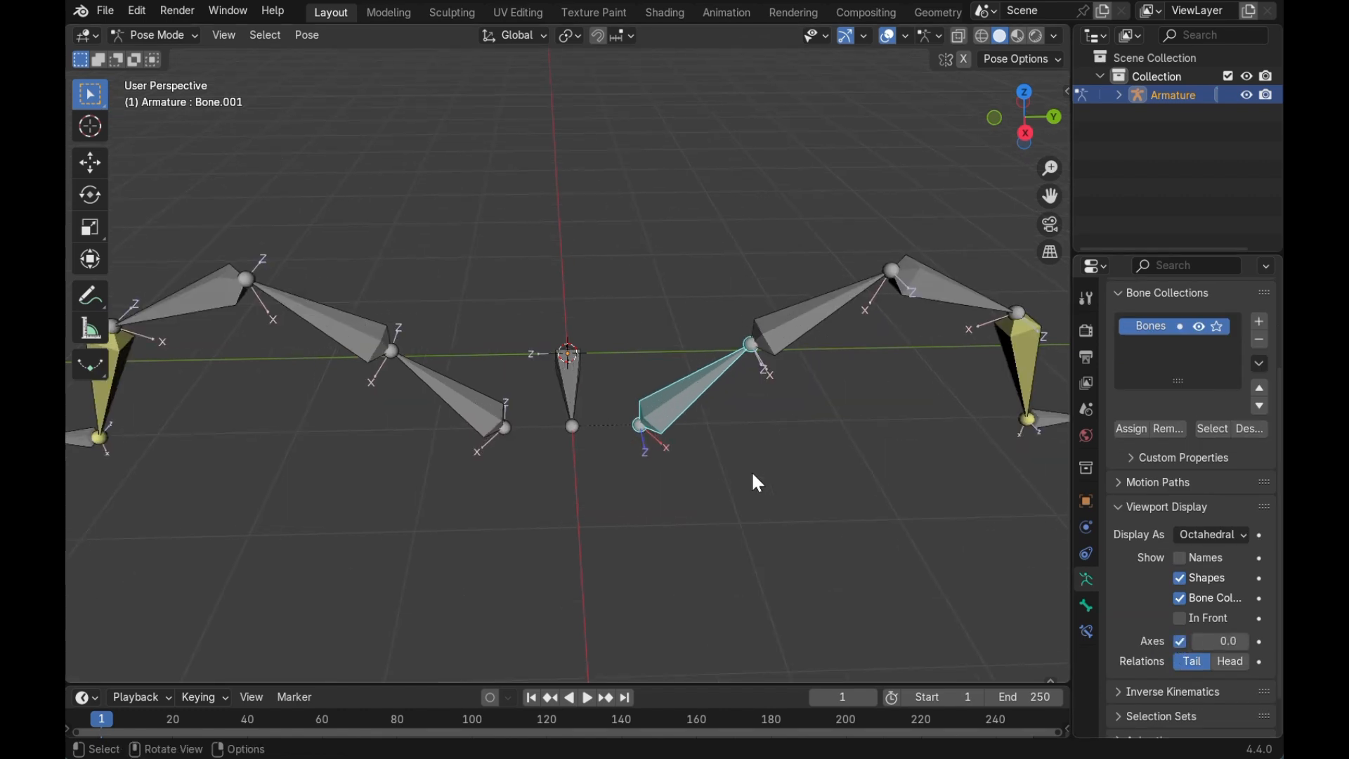
pyautogui.moveTo(751, 470); pyautogui.dragTo(655, 477, button='middle')
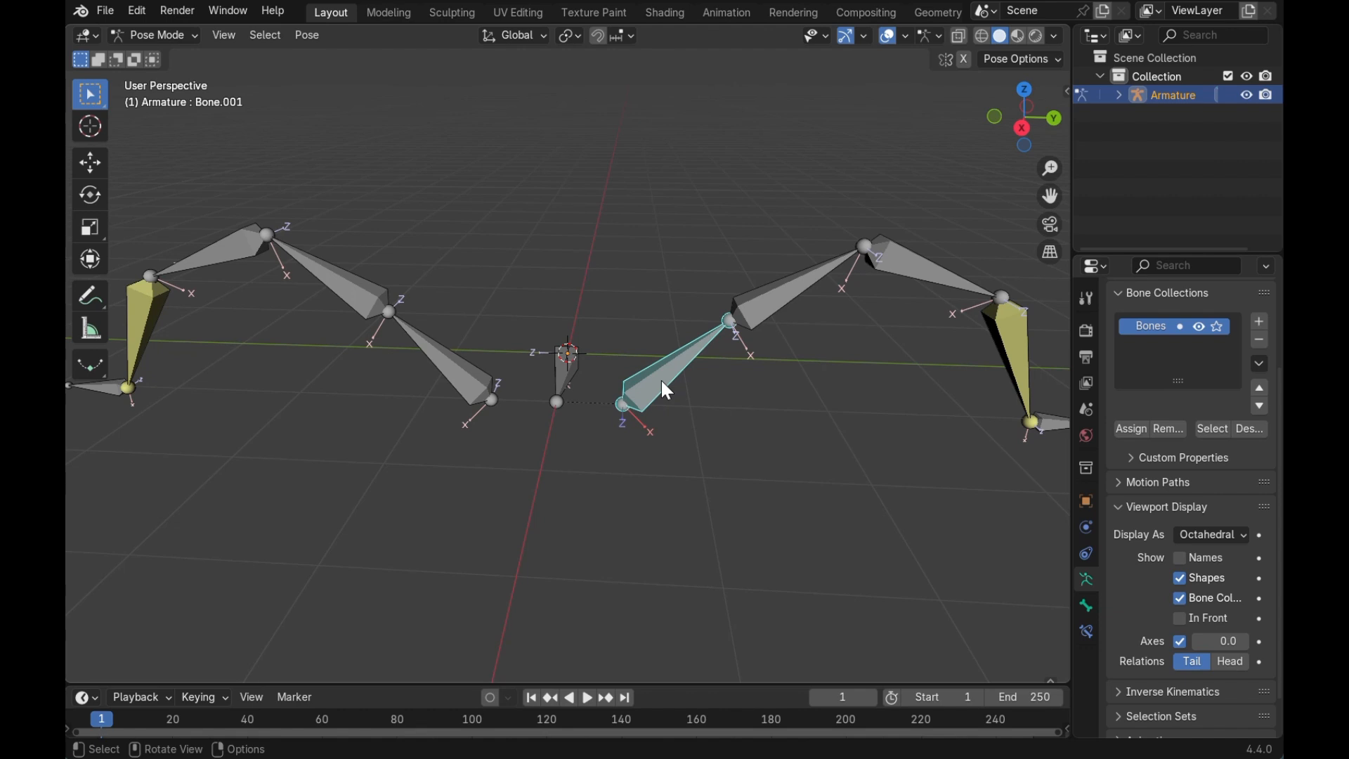
# - Lock the IK Y and Z rotation axes of the +Y leg's innermost bone
pyautogui.press('r')
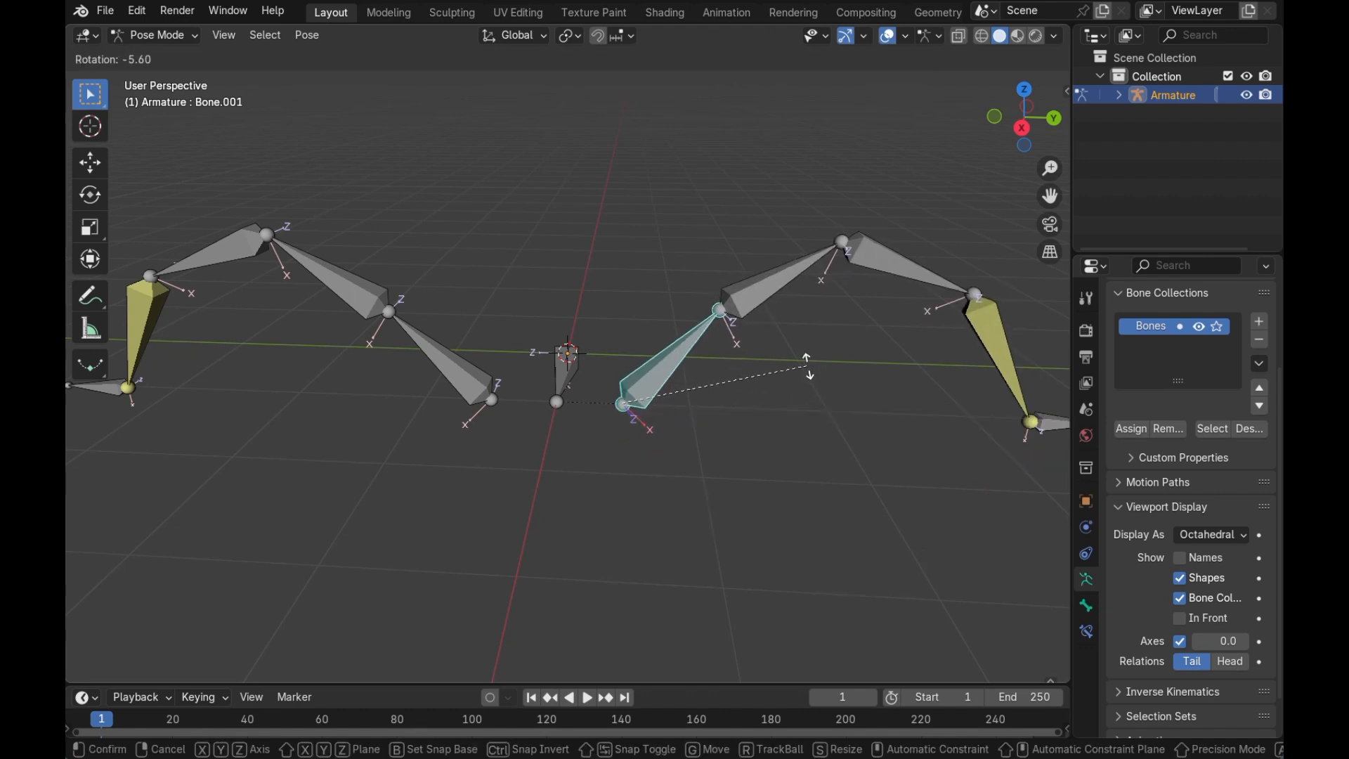
pyautogui.click(807, 364)
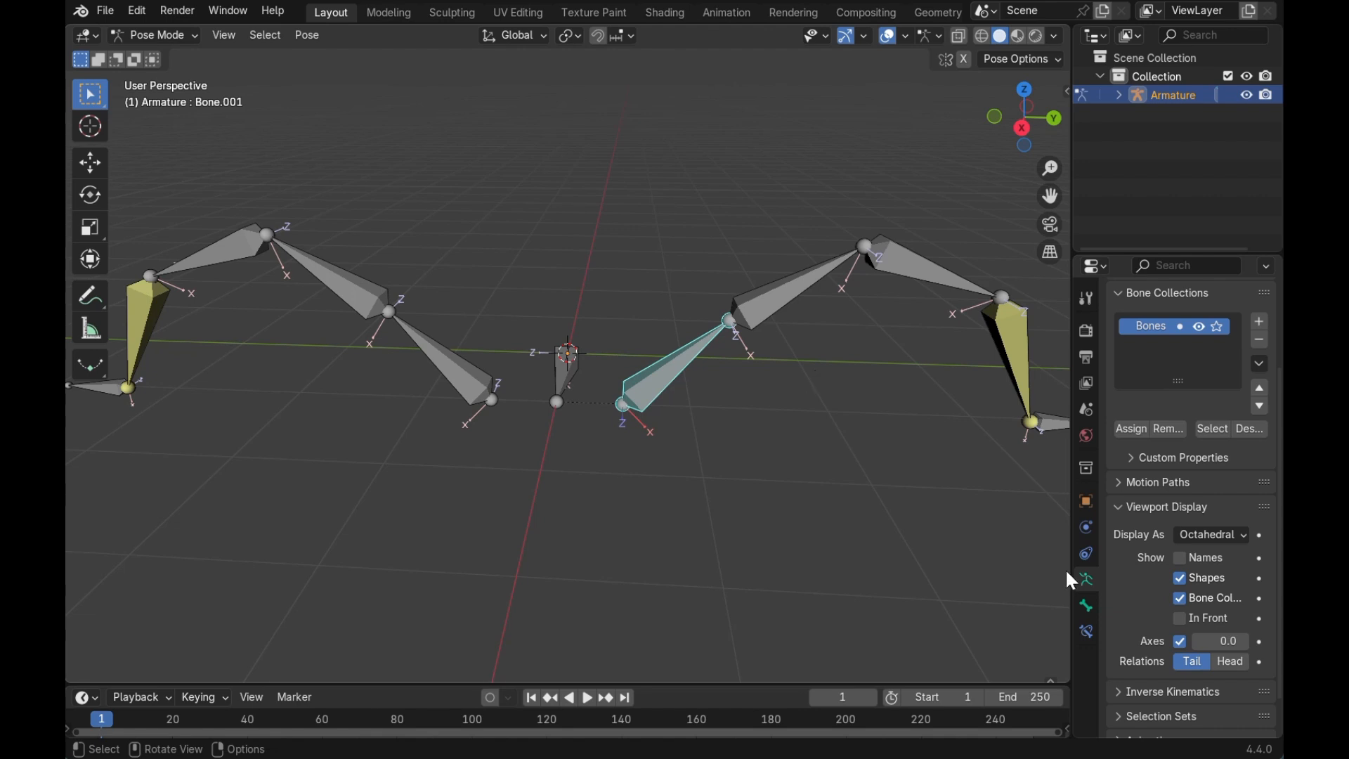
pyautogui.click(1085, 604)
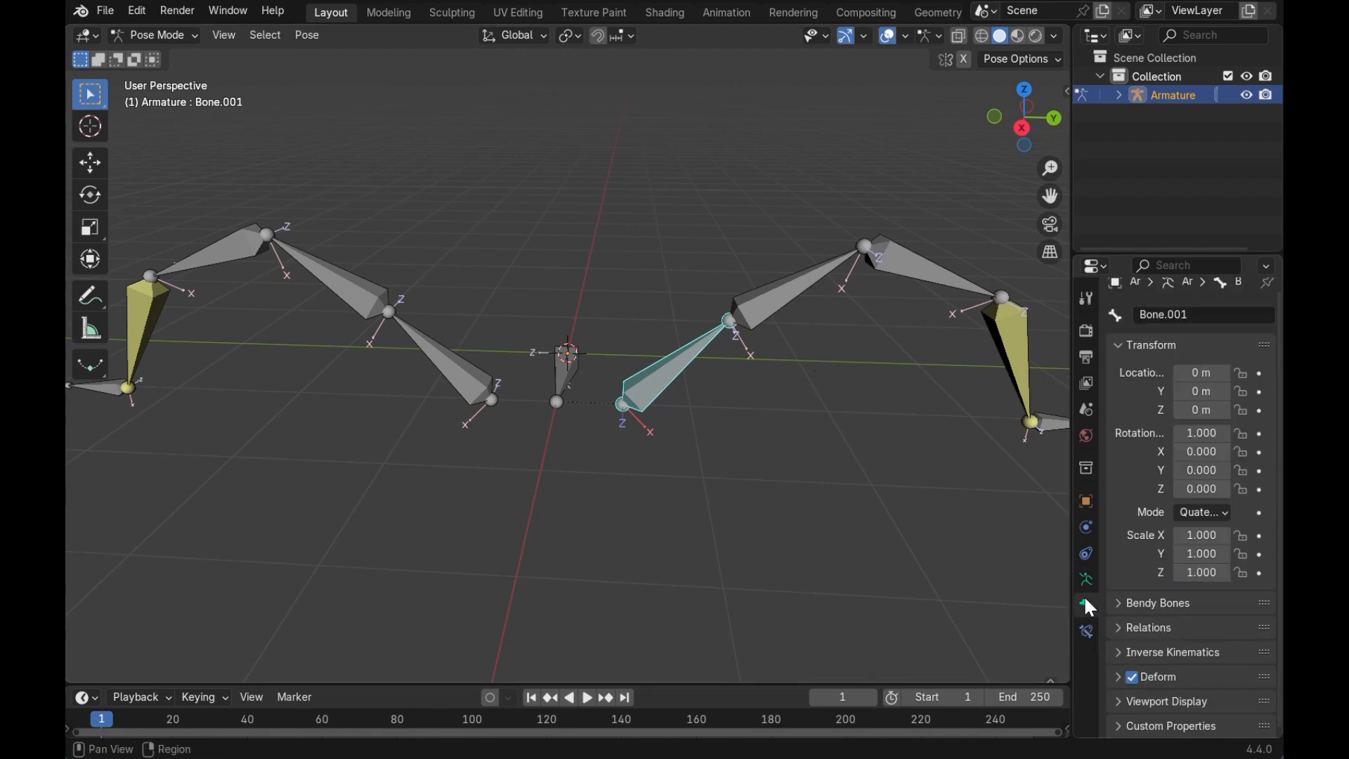
pyautogui.click(1166, 641)
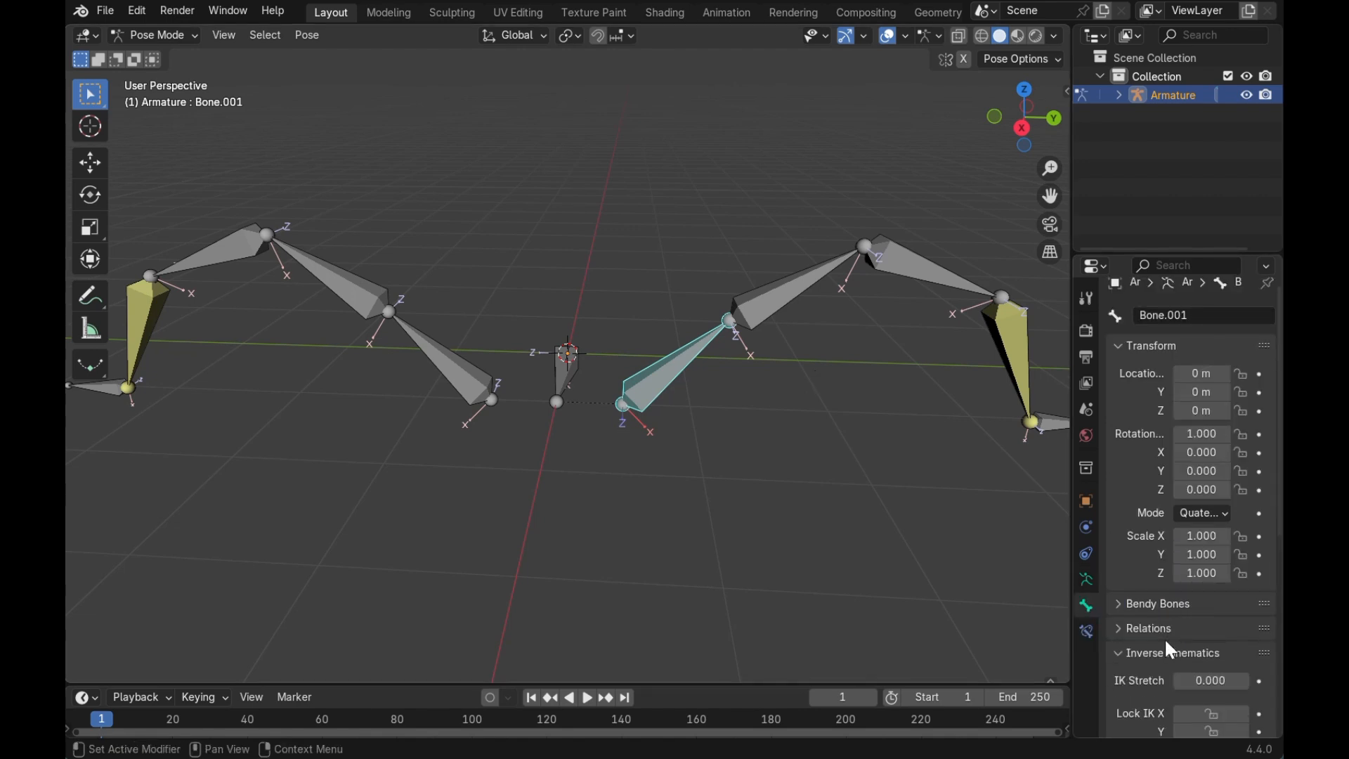
pyautogui.scroll(-6, 1165, 641)
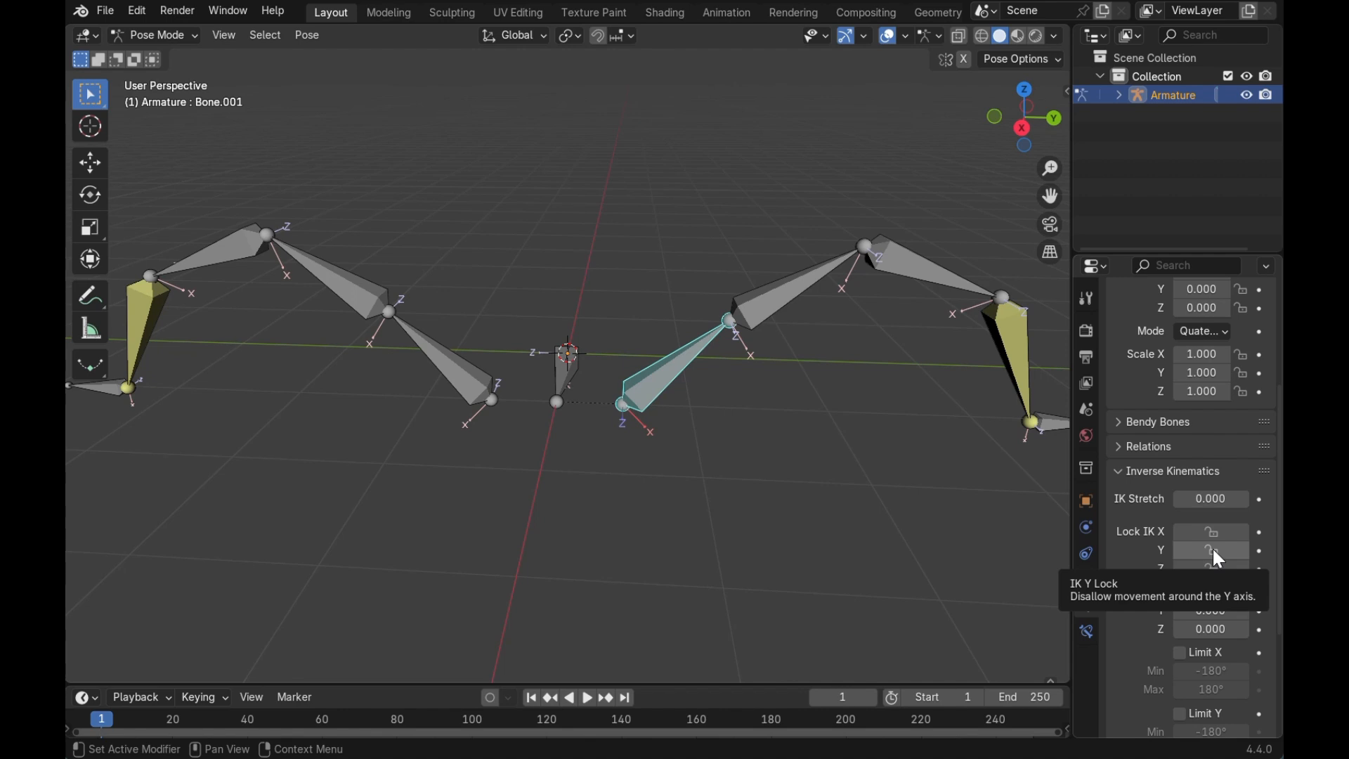
pyautogui.moveTo(1213, 546); pyautogui.dragTo(1213, 563)
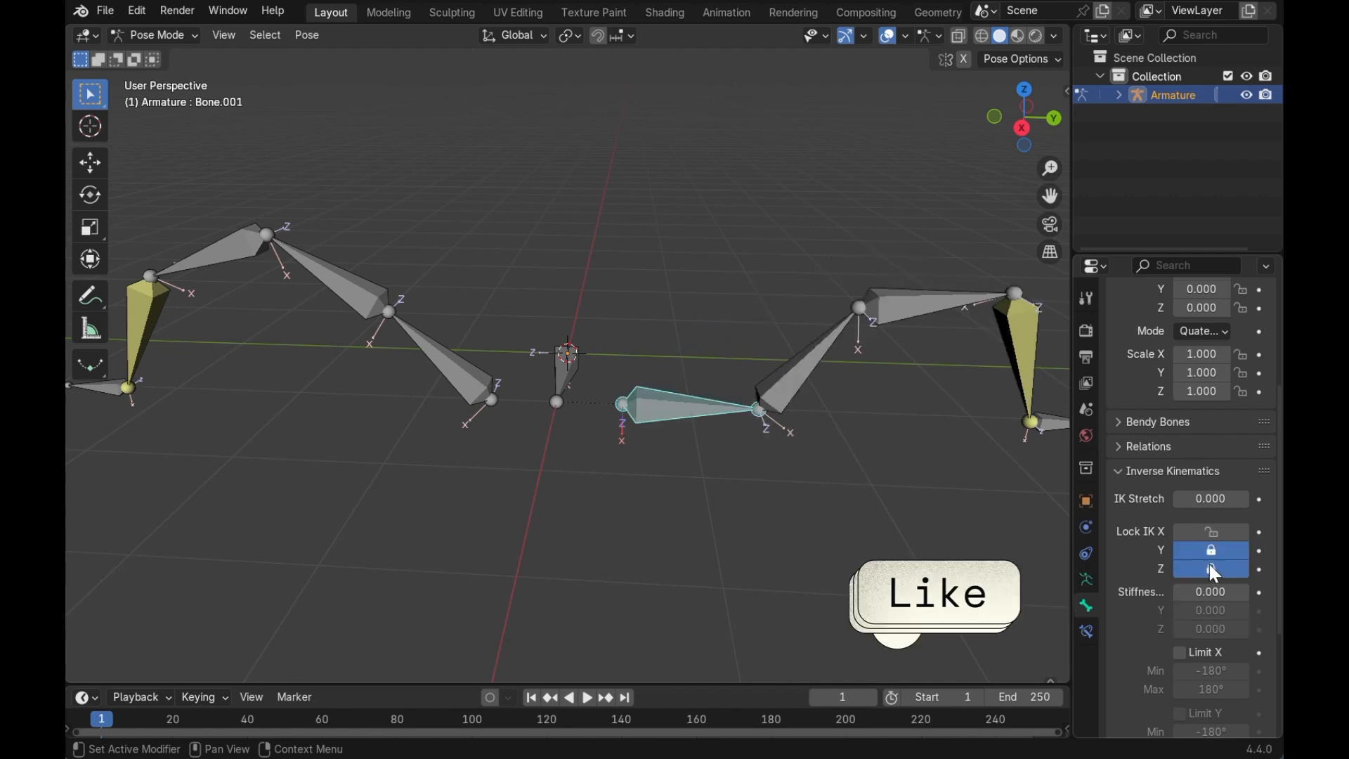
# - Test the +Y leg's IK bending by moving its foot bone freely, and undo the move
pyautogui.moveTo(806, 509)
pyautogui.mouseDown(button='middle')
pyautogui.moveTo(852, 513)
pyautogui.moveTo(785, 512)
pyautogui.mouseUp(button='middle')
pyautogui.scroll(-1, 811, 510)
pyautogui.click(982, 458)
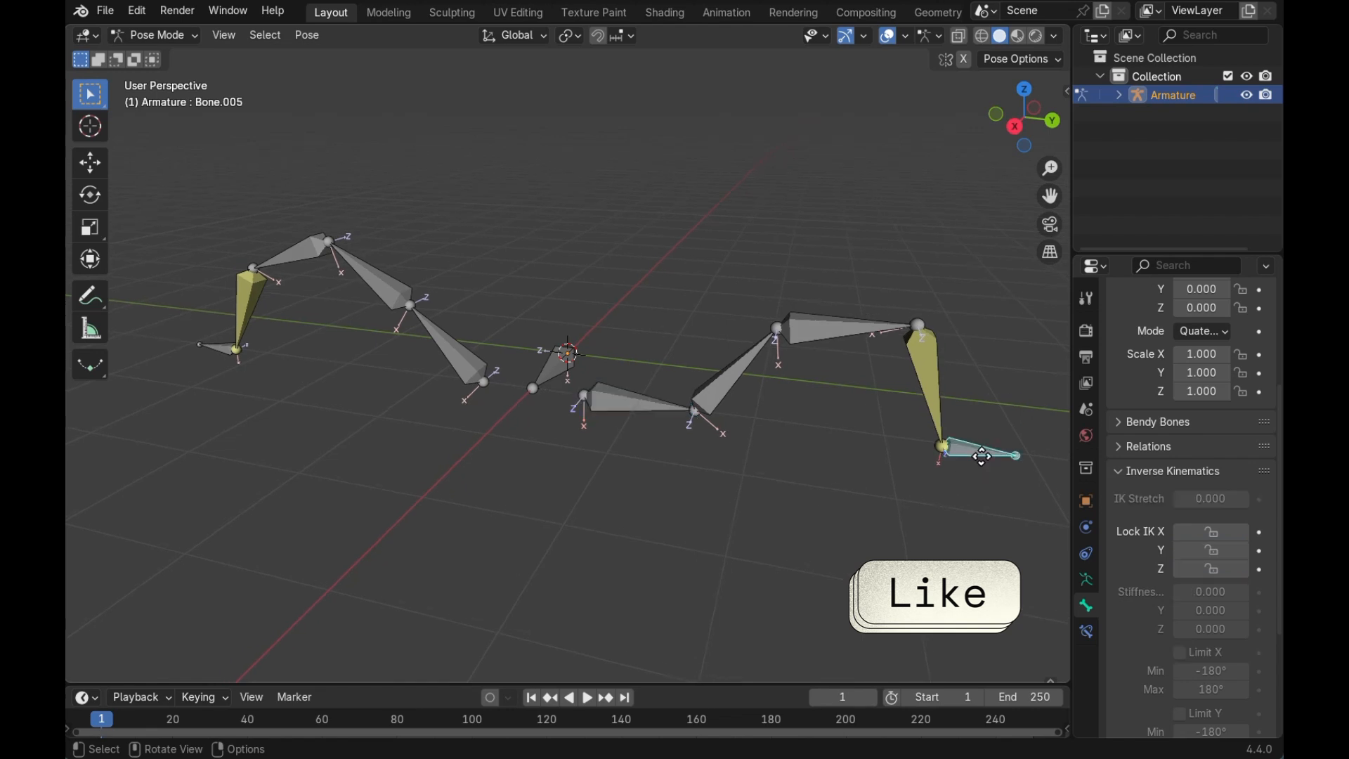
pyautogui.press('g')
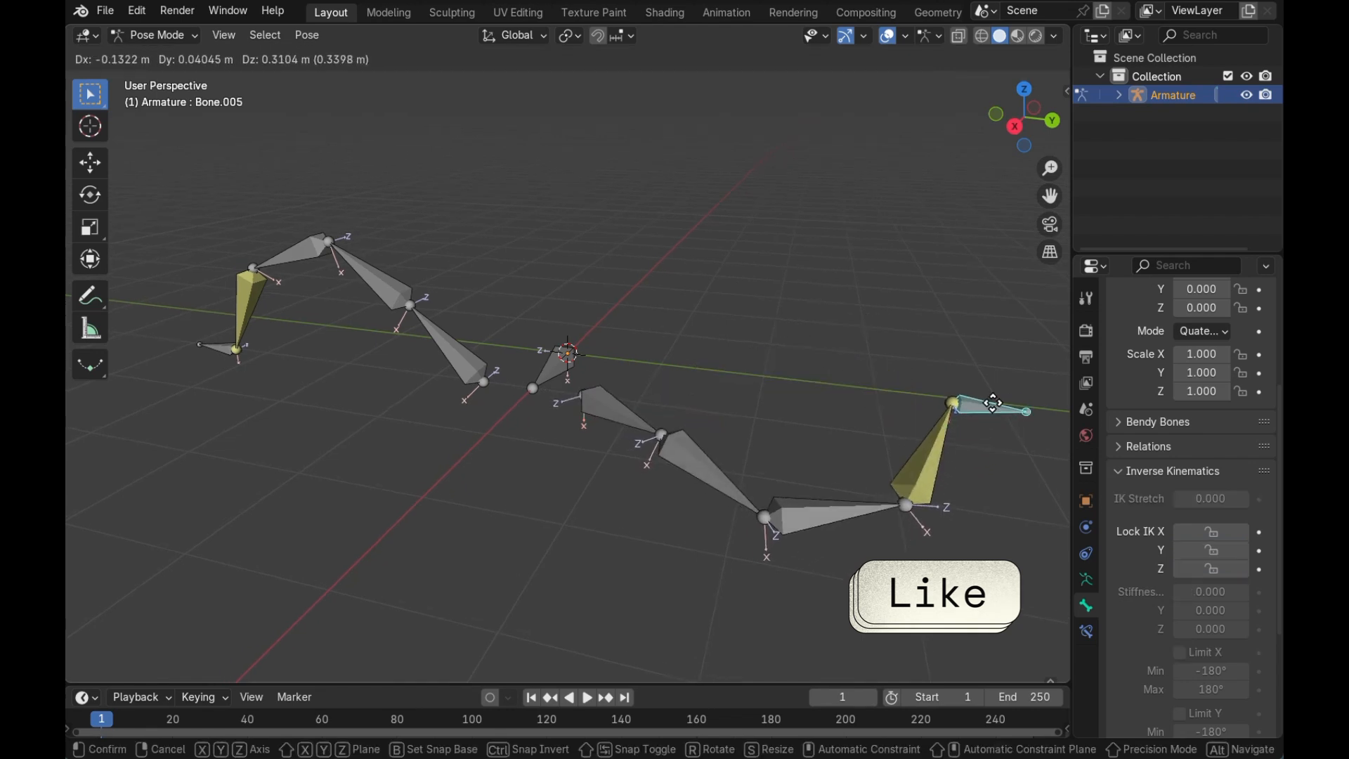
pyautogui.click(941, 449)
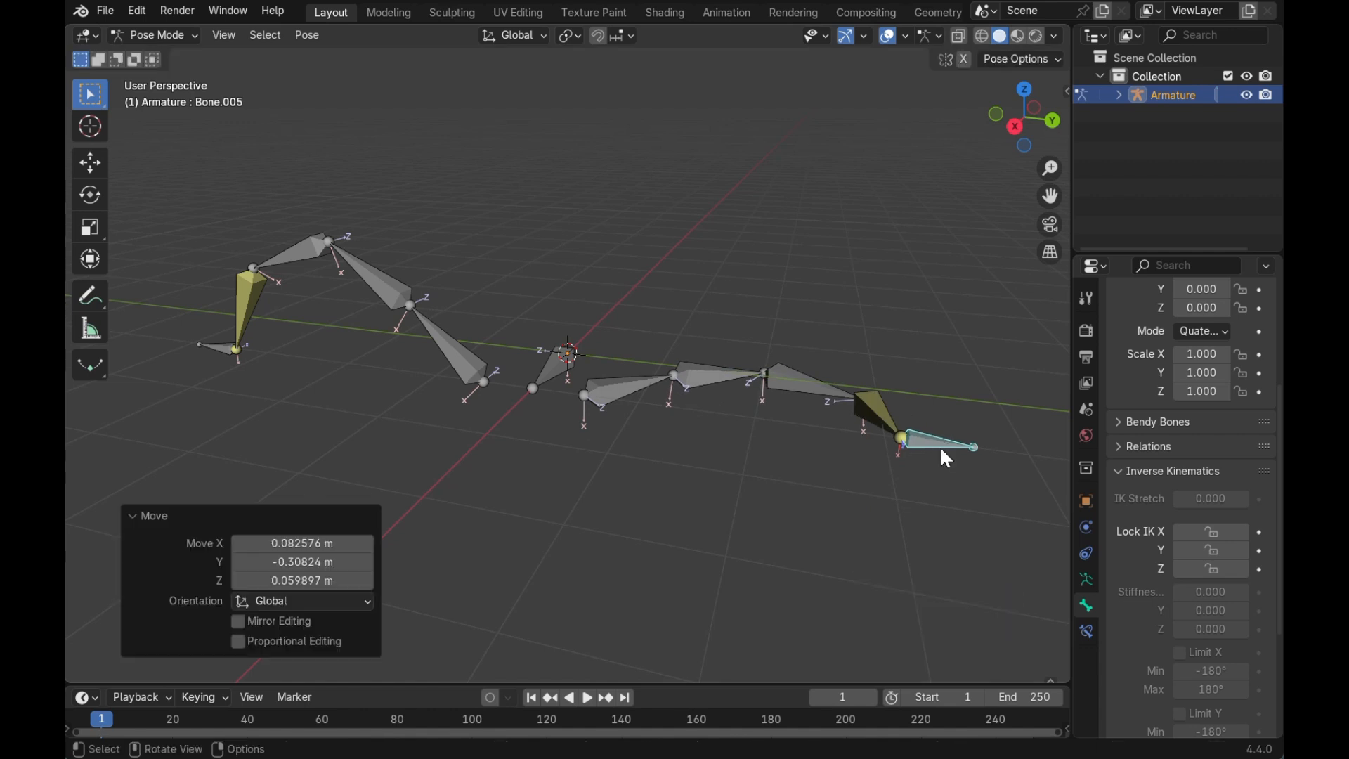
pyautogui.hotkey('ctrl', 'z')
# - Lock the IK Y and Z rotation axes of the -Y leg's innermost bone
pyautogui.moveTo(942, 449); pyautogui.dragTo(913, 443, button='middle')
pyautogui.click(515, 377)
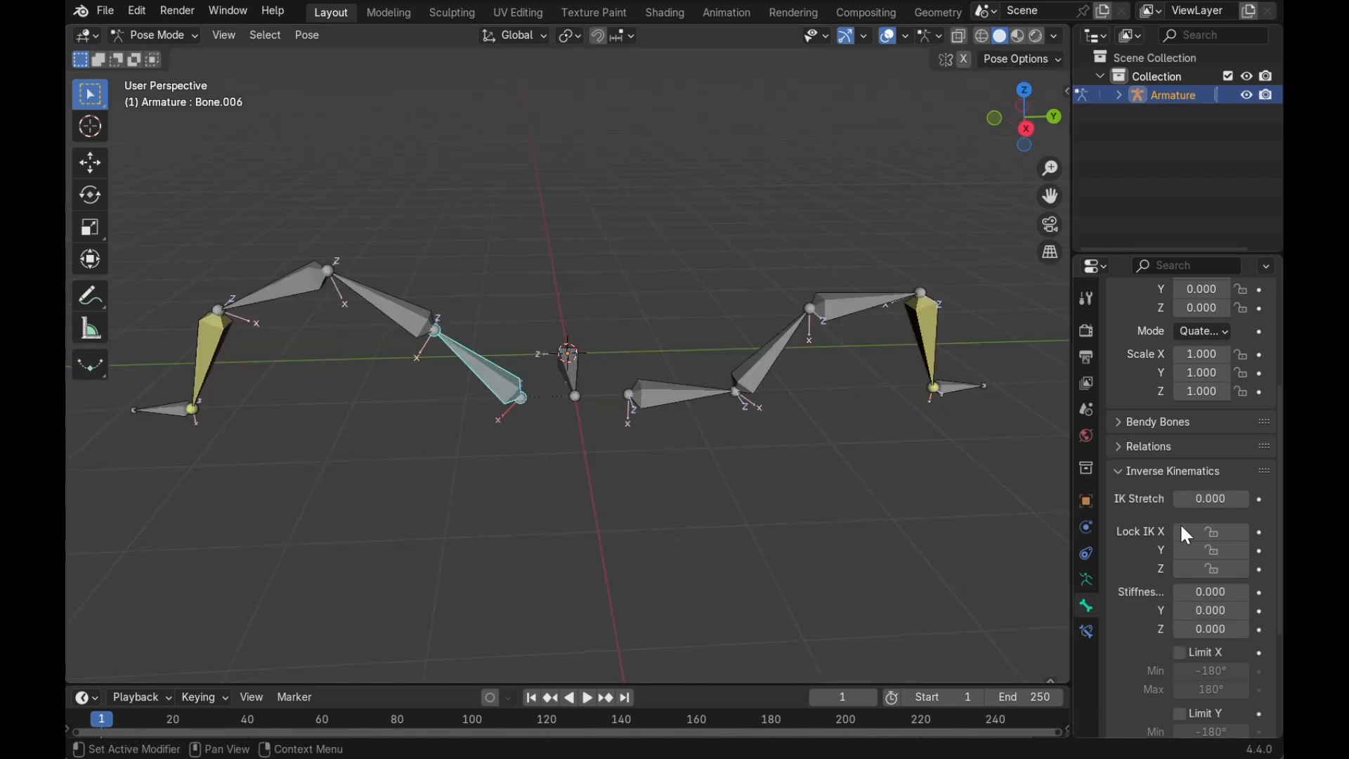
pyautogui.click(1210, 552)
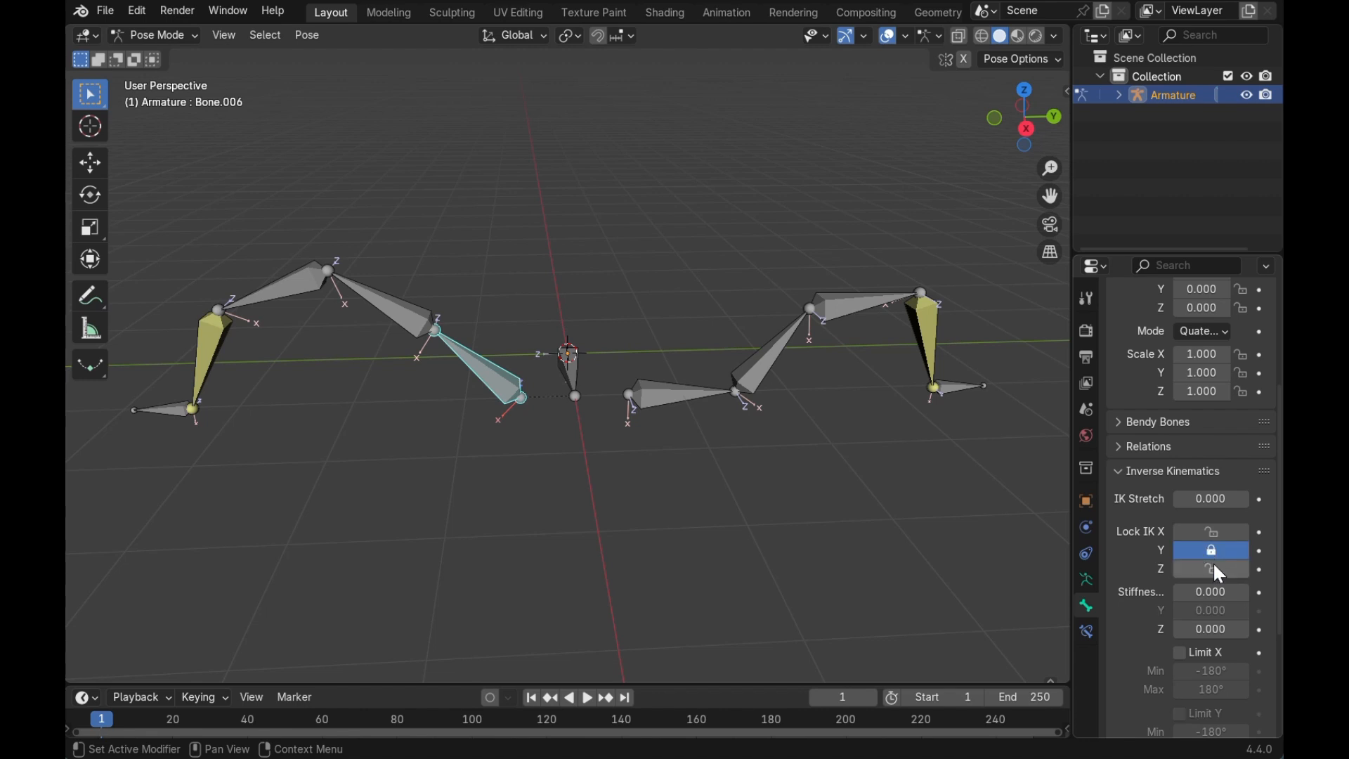
pyautogui.click(1216, 569)
# - Try moving the +Y foot bone again, cancel the move, and examine the bones' local axes from several angles
pyautogui.moveTo(507, 482); pyautogui.dragTo(538, 449, button='middle')
pyautogui.moveTo(721, 376); pyautogui.dragTo(735, 402, button='middle')
pyautogui.click(992, 418)
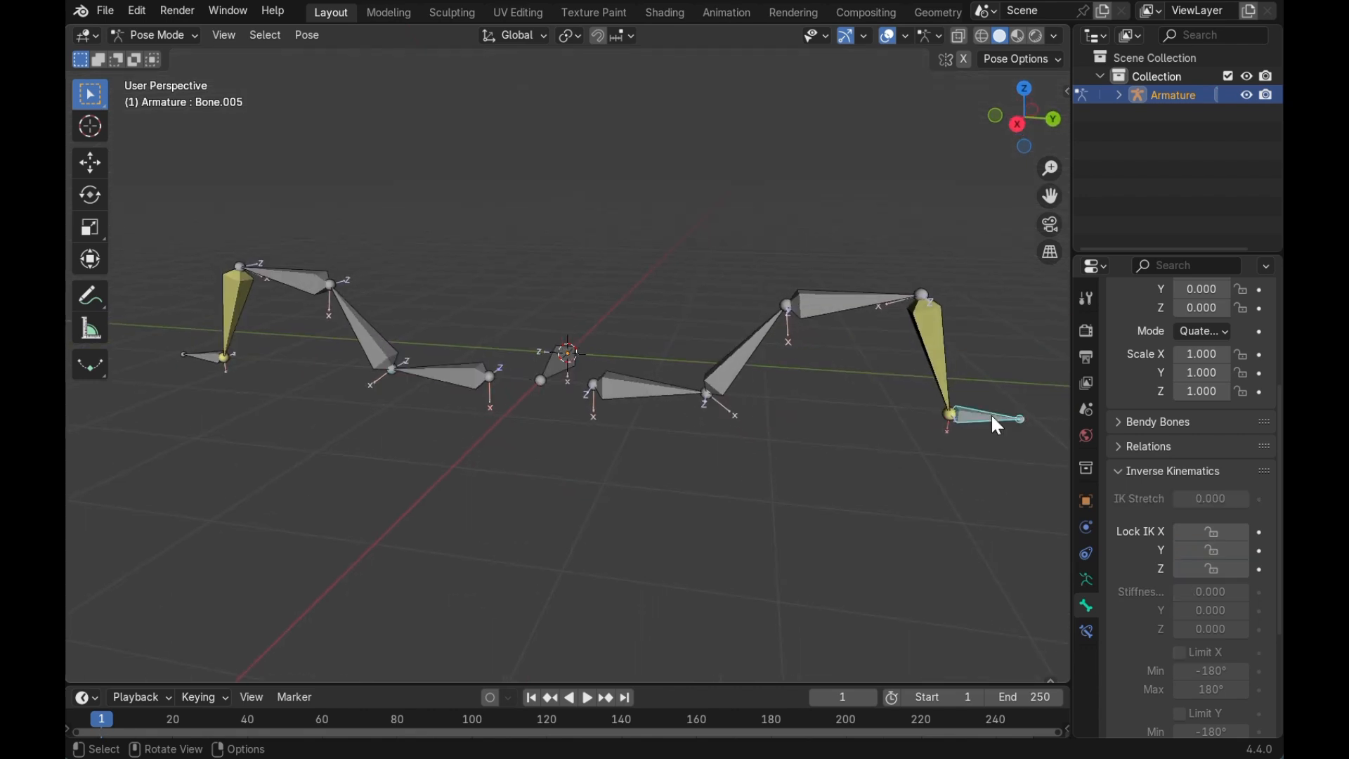
pyautogui.press('g')
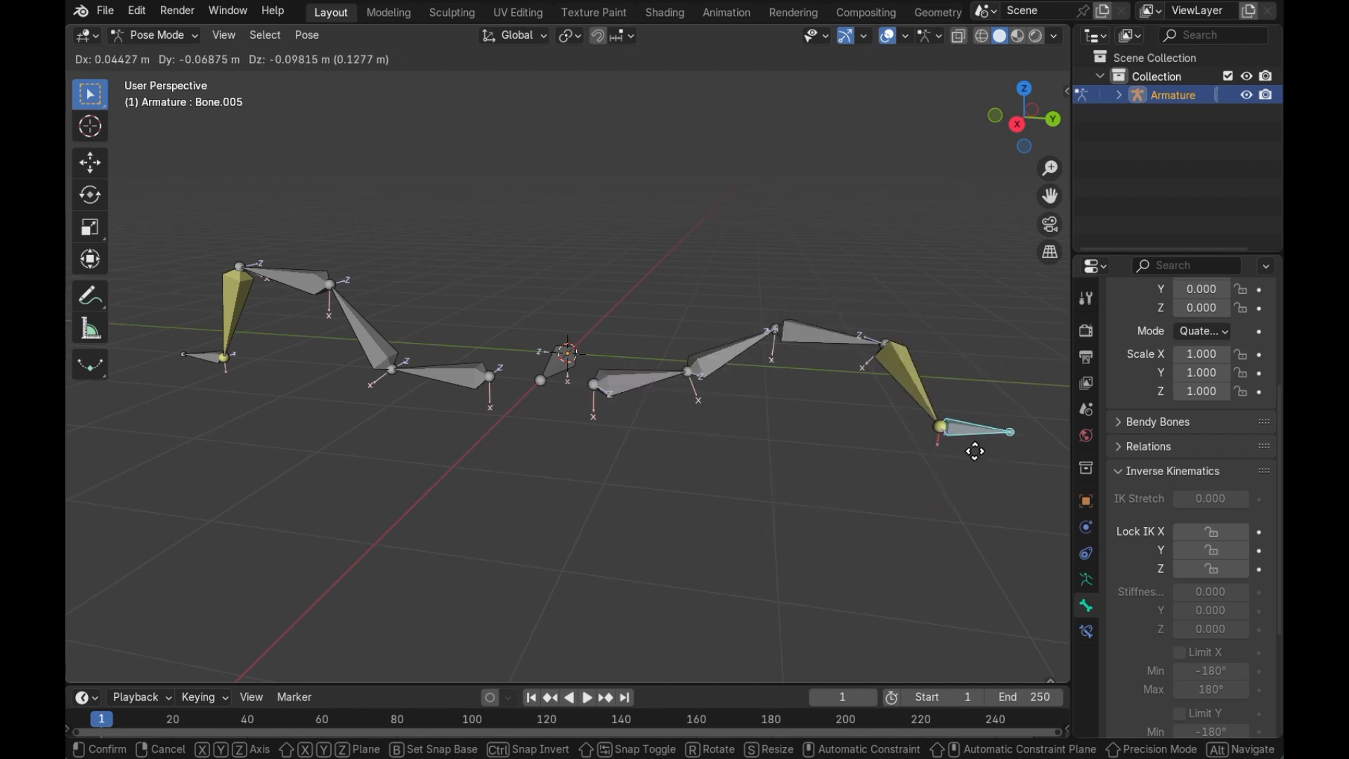
pyautogui.click(998, 409)
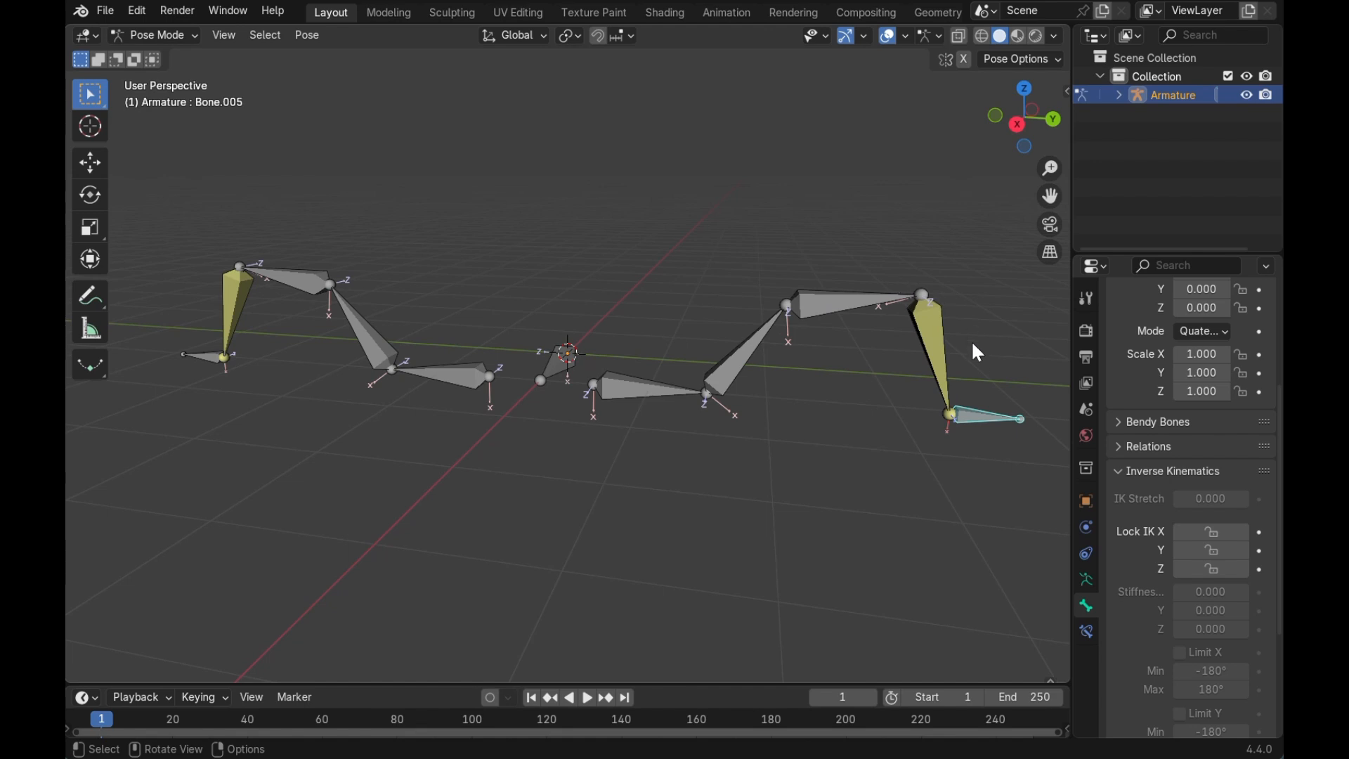
pyautogui.moveTo(861, 345); pyautogui.dragTo(844, 367, button='middle')
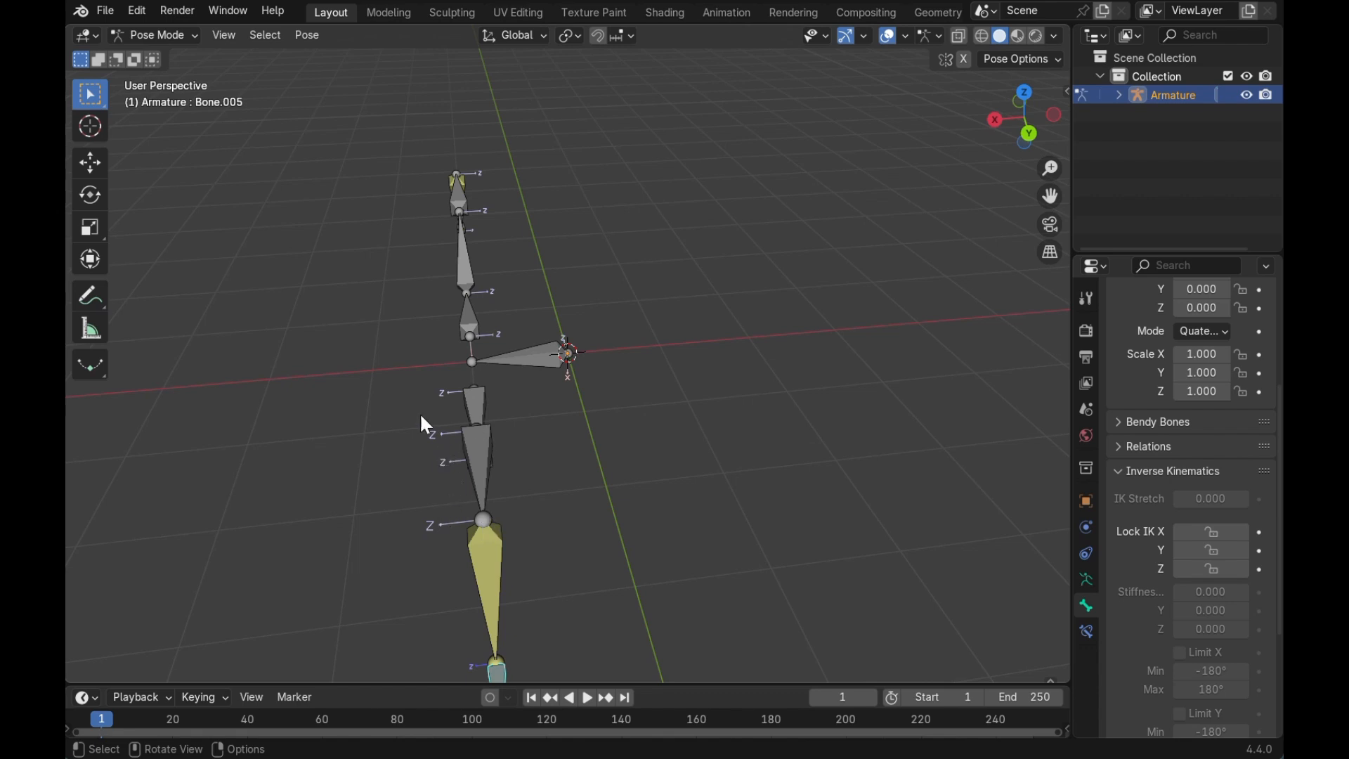
pyautogui.moveTo(447, 392); pyautogui.dragTo(1036, 442, button='middle')
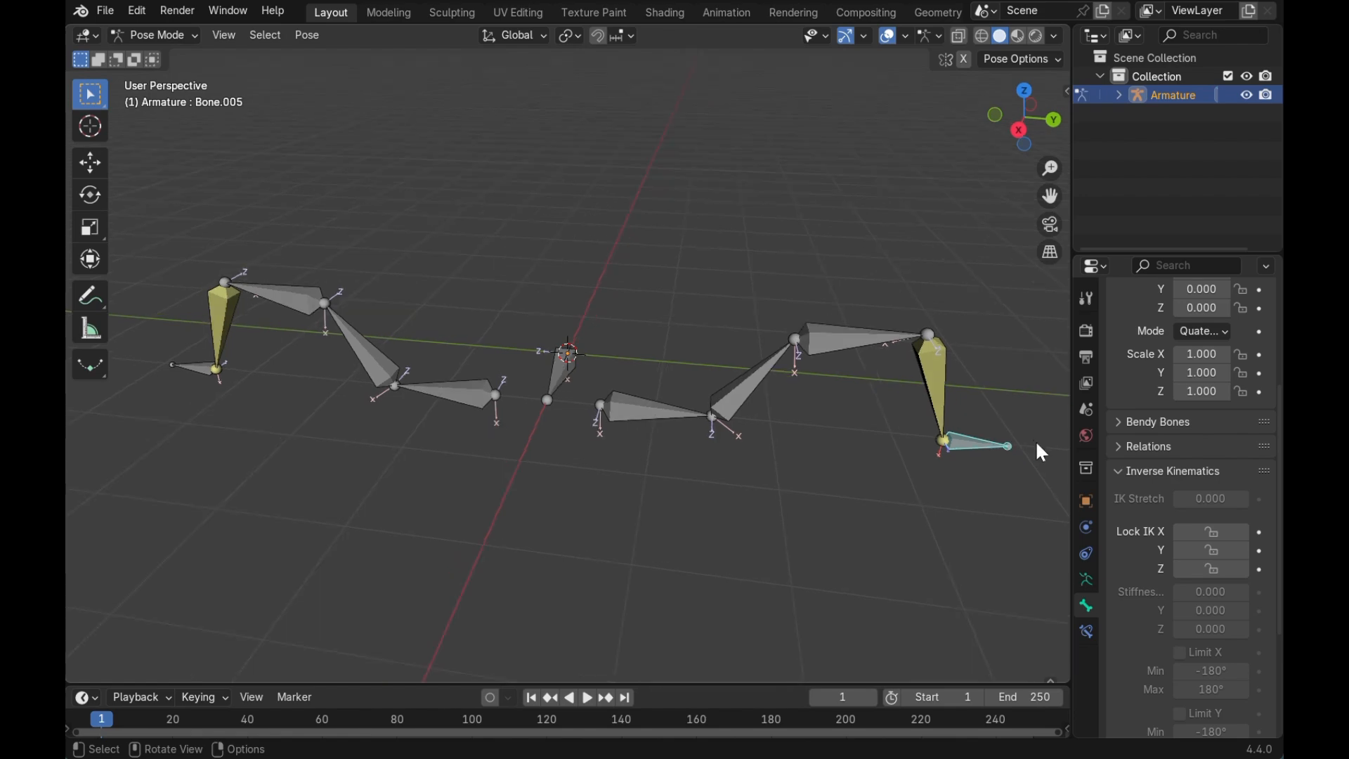
# - Select the three outer bones of the +Y leg and lock their IK X and Y rotation axes
pyautogui.click(945, 403)
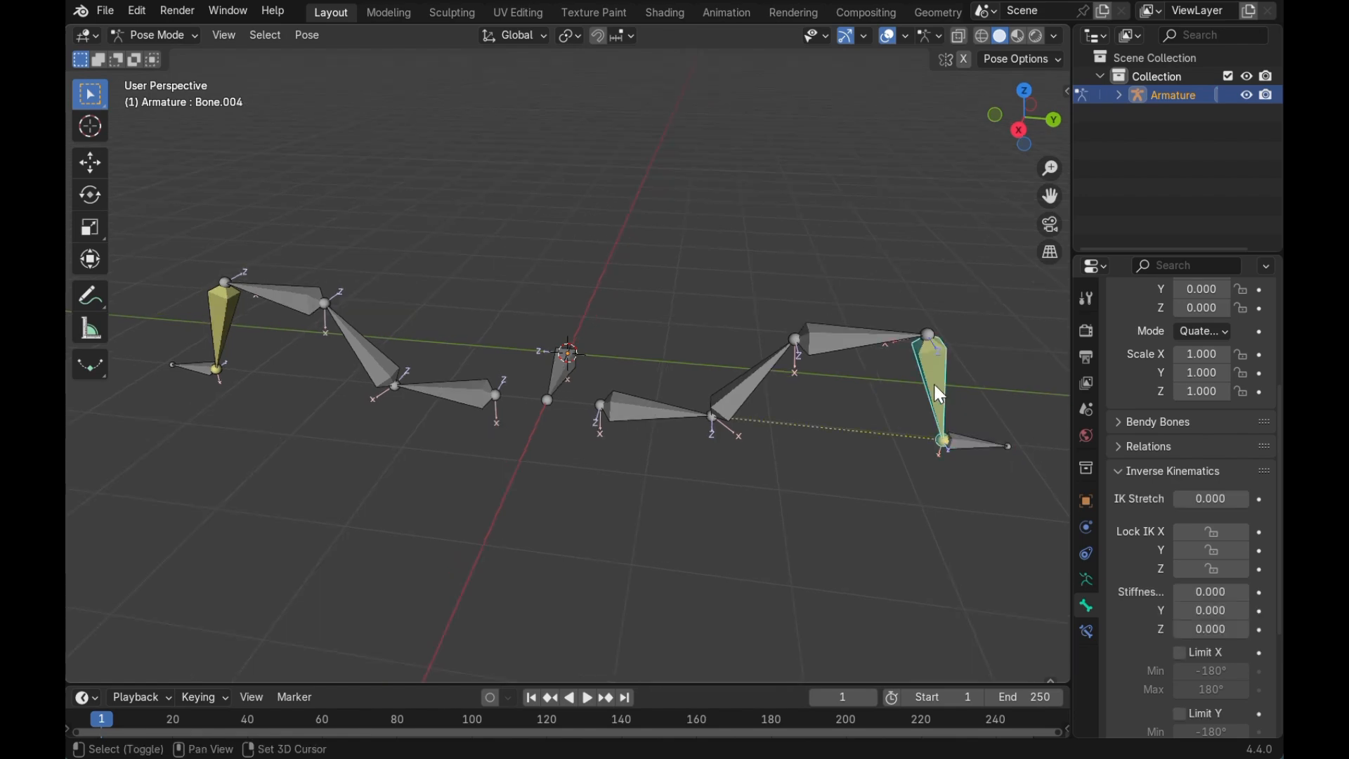
pyautogui.keyDown('shift'); pyautogui.click(861, 341); pyautogui.keyUp('shift')
pyautogui.keyDown('shift'); pyautogui.click(759, 393); pyautogui.keyUp('shift')
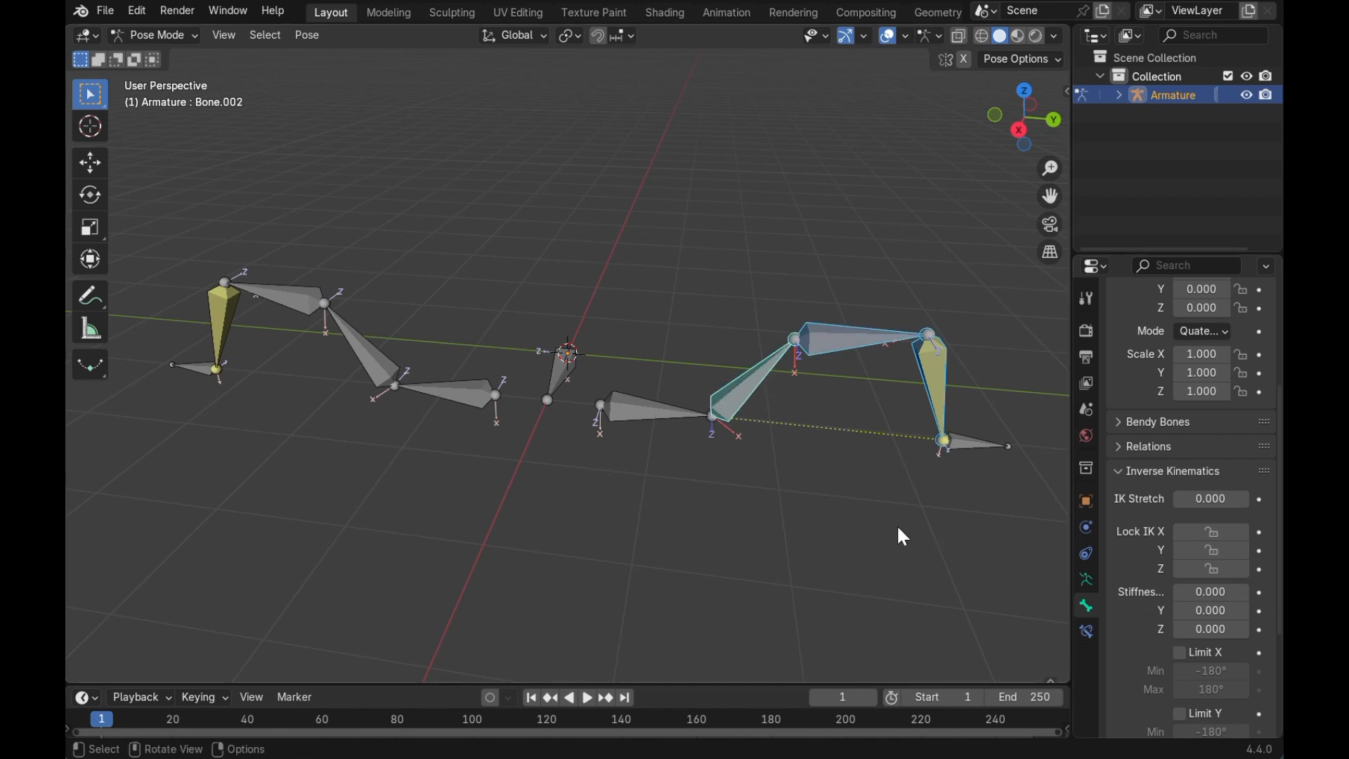
pyautogui.click(1211, 533)
pyautogui.click(1212, 549)
# - Test the locked +Y leg by moving its foot bone down and toward the body twice, undoing each move
pyautogui.click(987, 446)
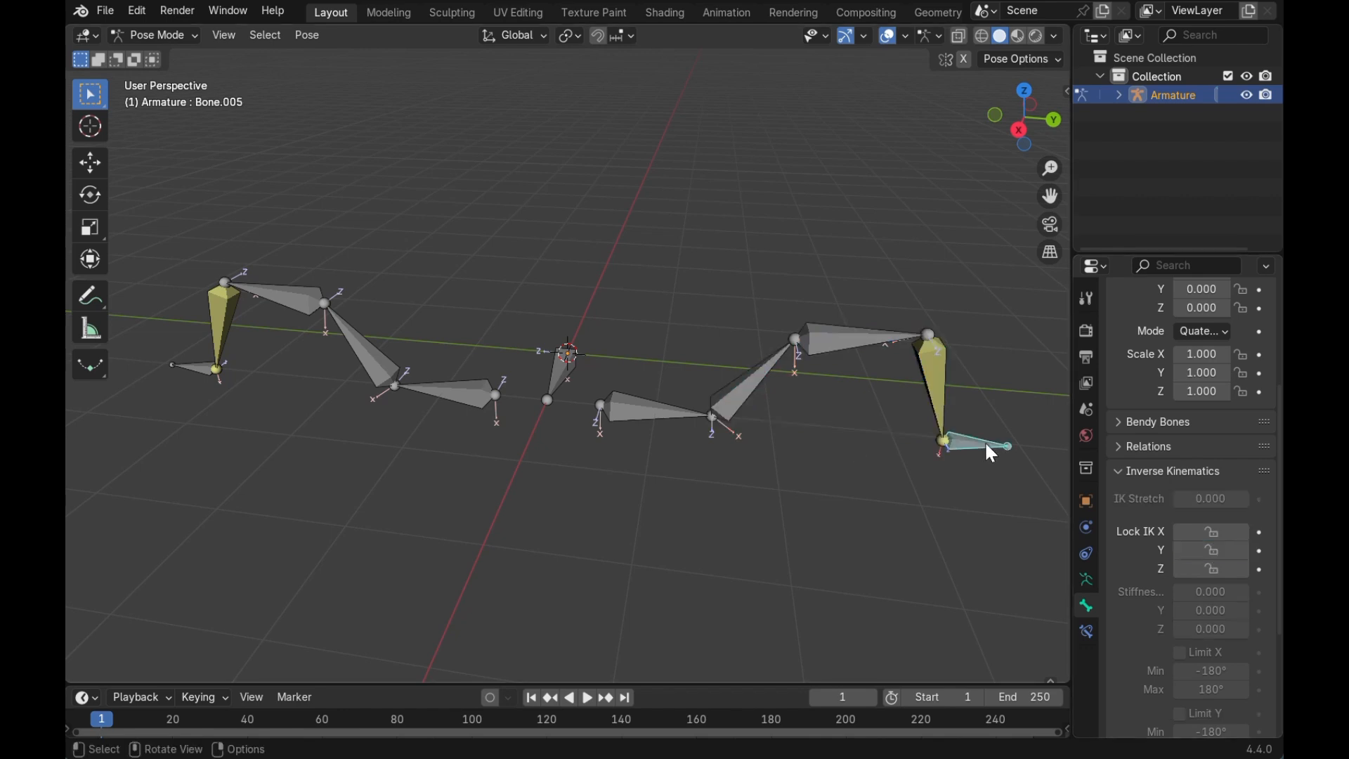
pyautogui.press('g')
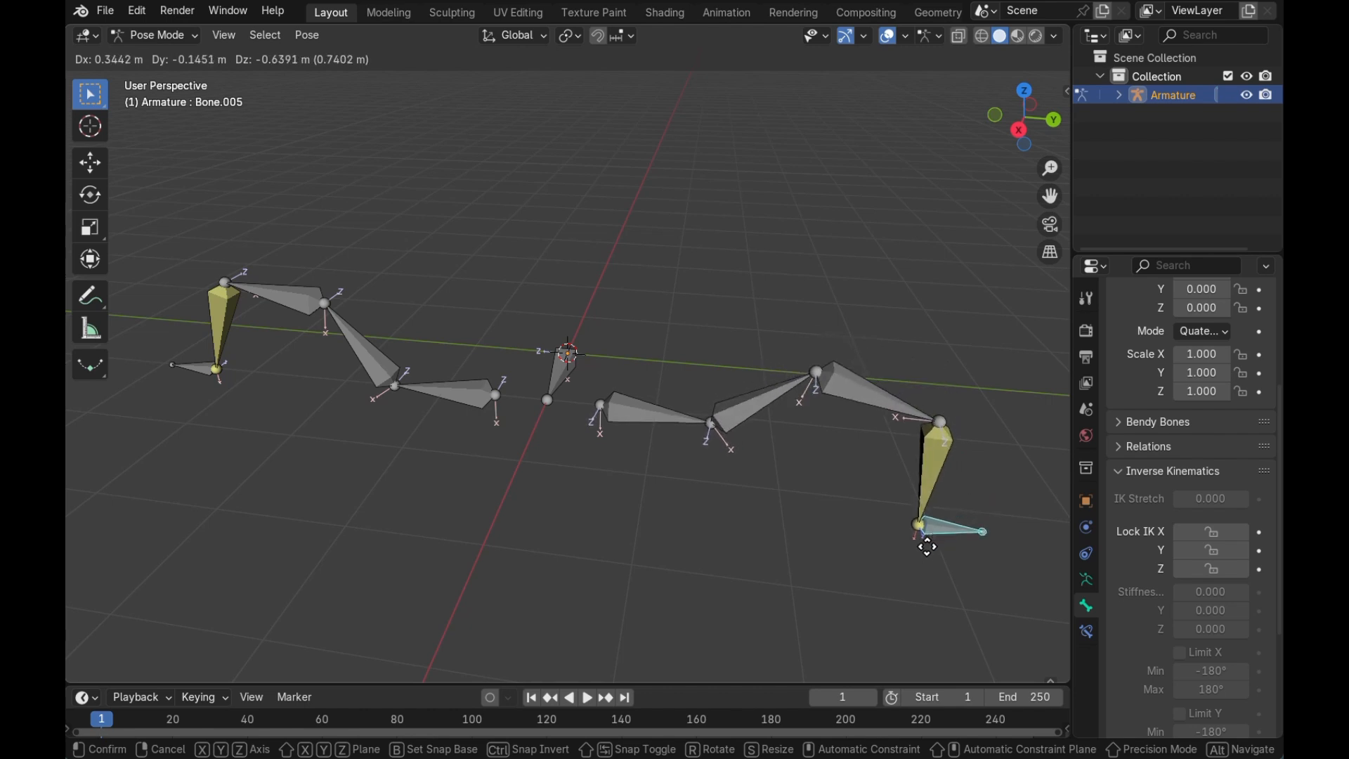
pyautogui.click(983, 458)
pyautogui.hotkey('ctrl', 'z')
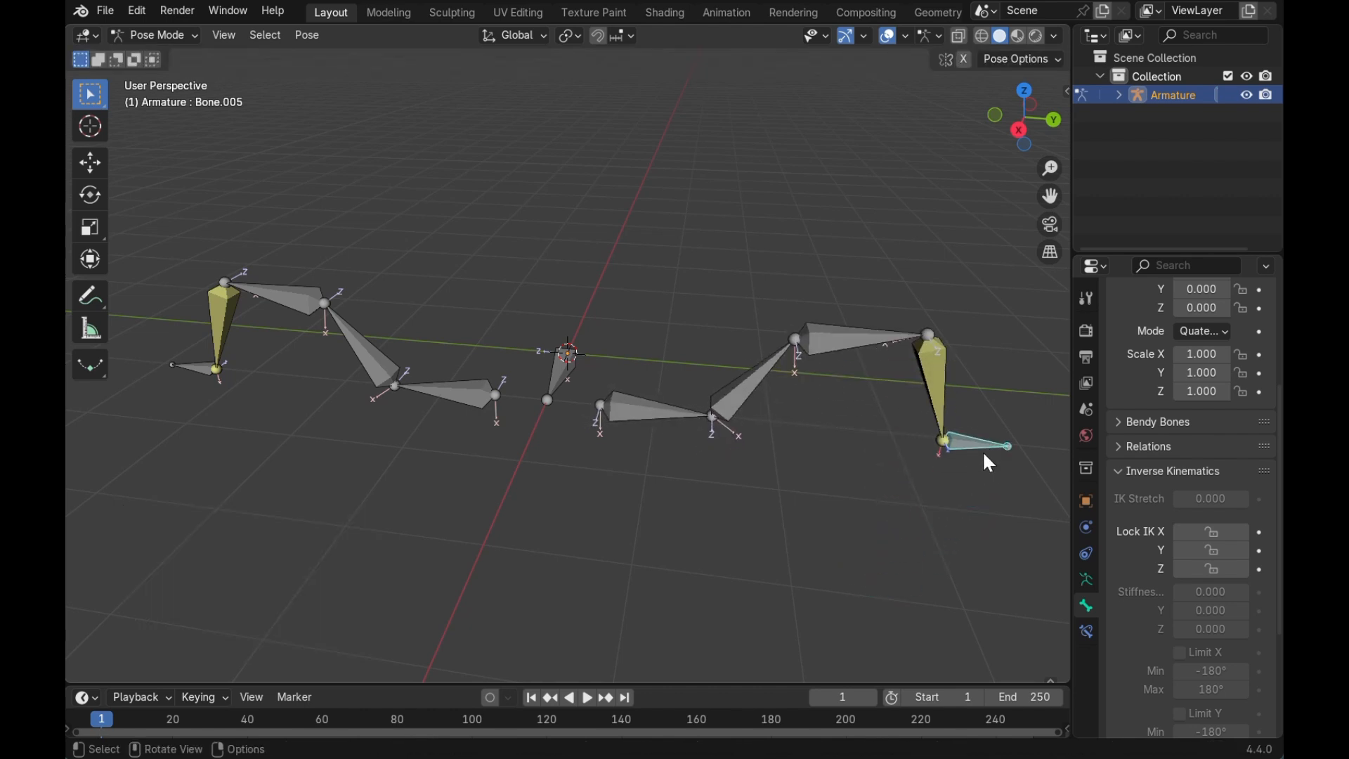
pyautogui.press('g')
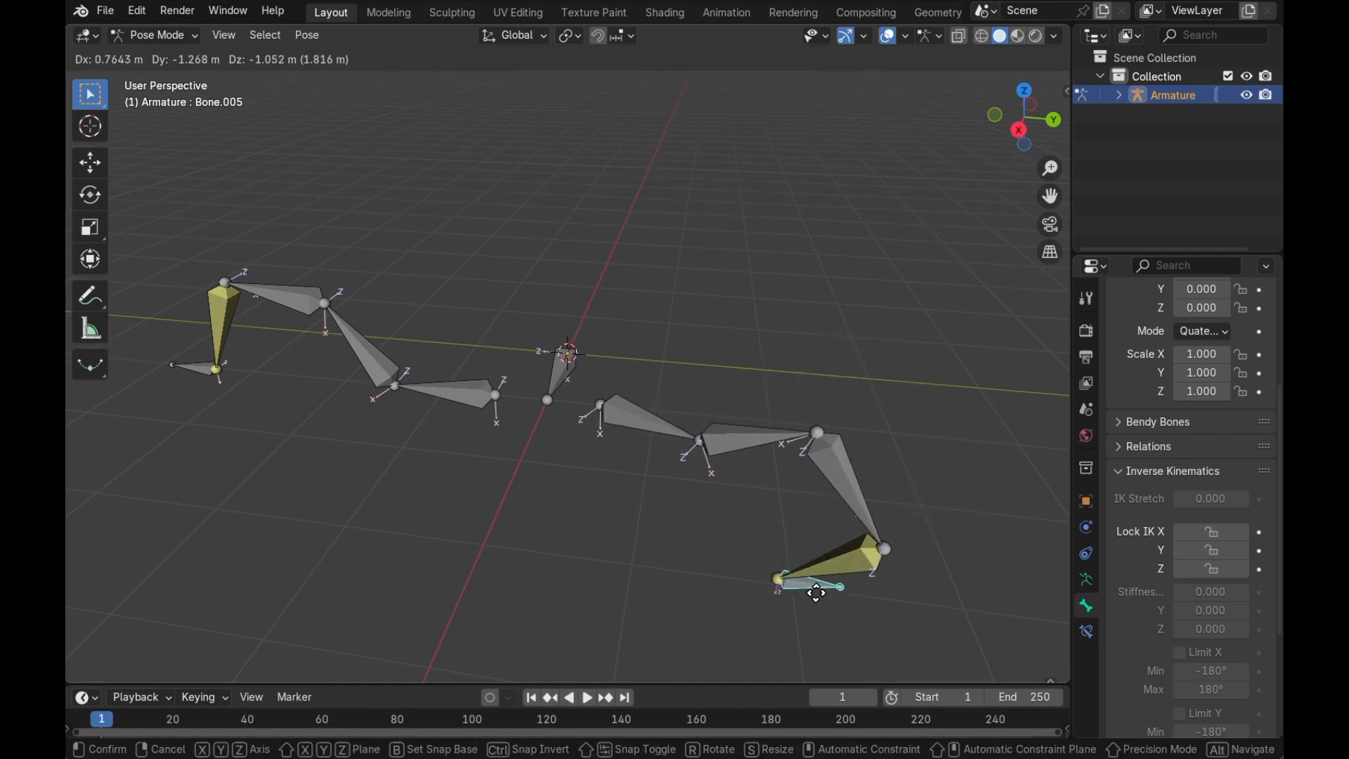
pyautogui.click(954, 461)
pyautogui.hotkey('ctrl', 'z')
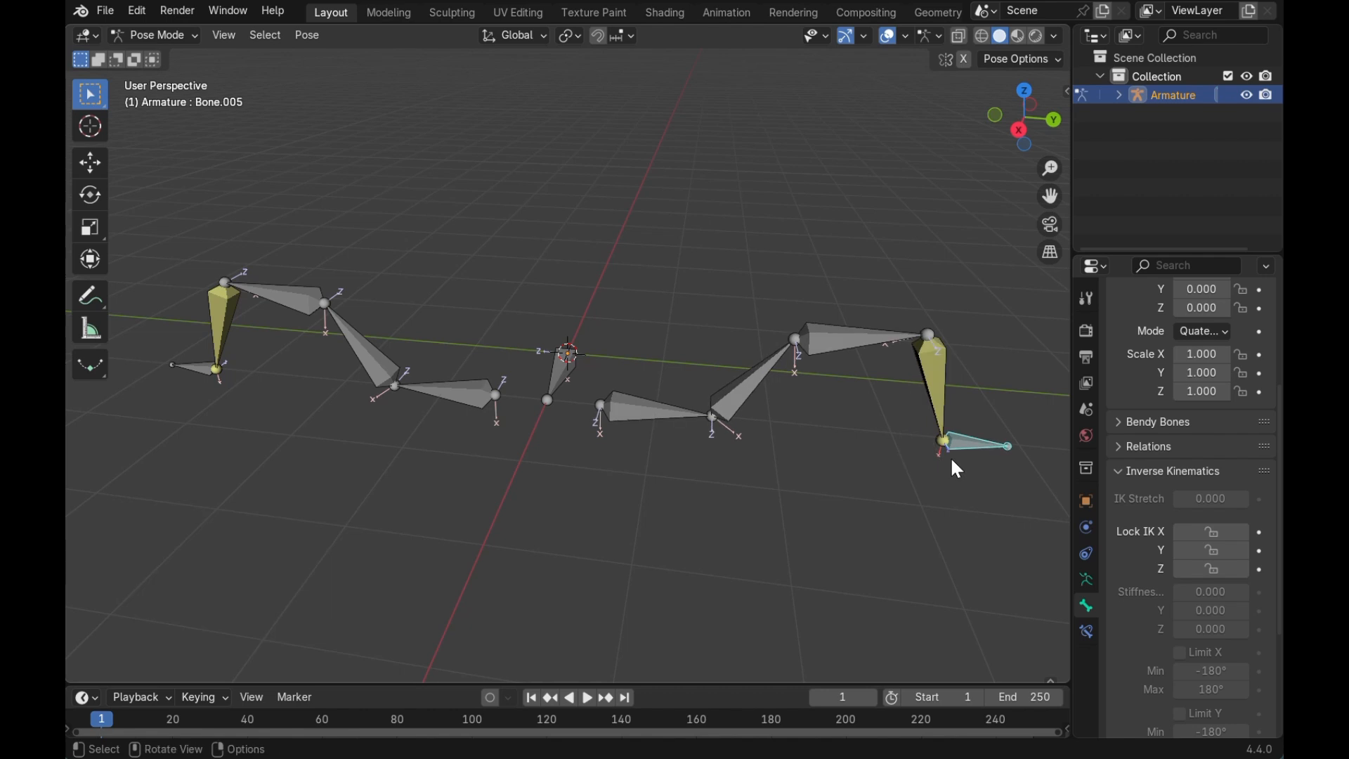
# - Select the three outer bones of the -Y leg and lock their IK X and Y rotation axes
pyautogui.moveTo(367, 367); pyautogui.dragTo(349, 355, button='middle')
pyautogui.click(200, 390)
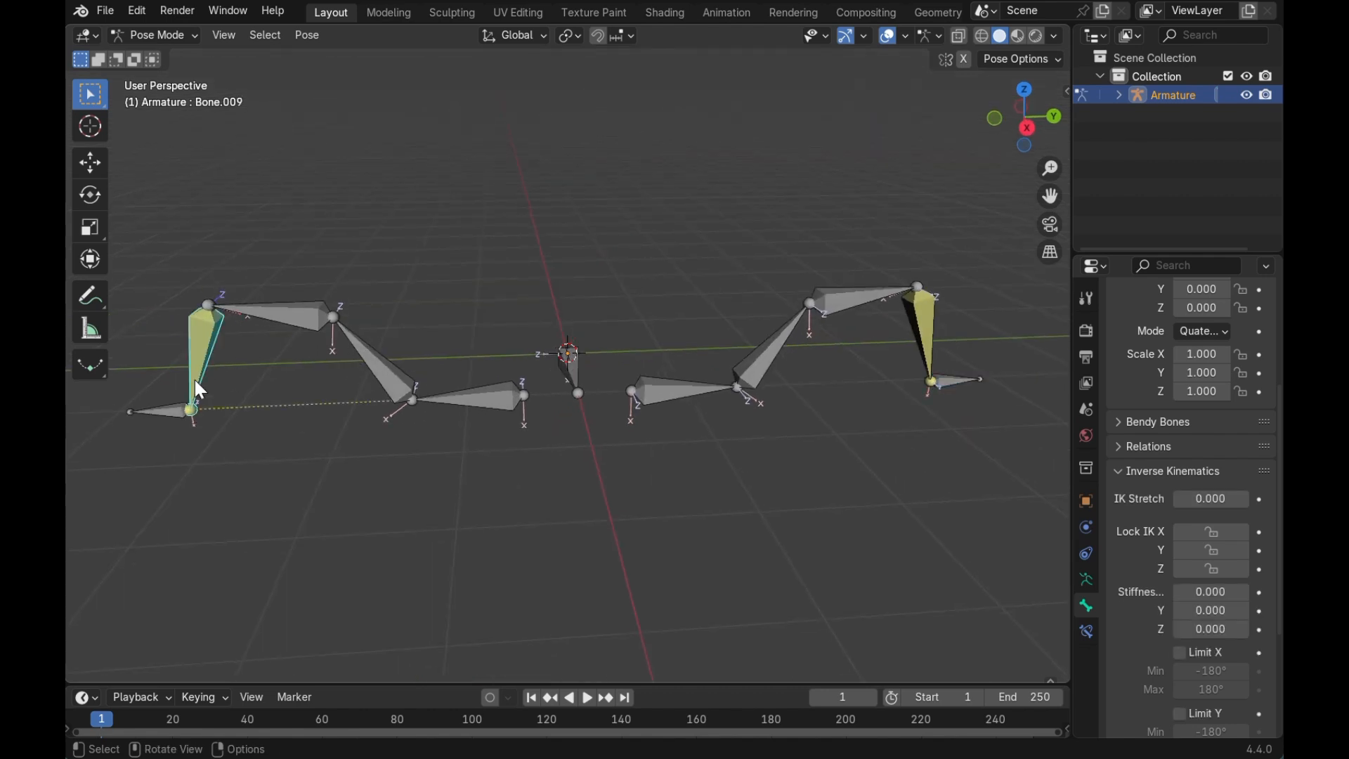
pyautogui.keyDown('shift'); pyautogui.click(258, 312); pyautogui.keyUp('shift')
pyautogui.keyDown('shift'); pyautogui.click(395, 355); pyautogui.keyUp('shift')
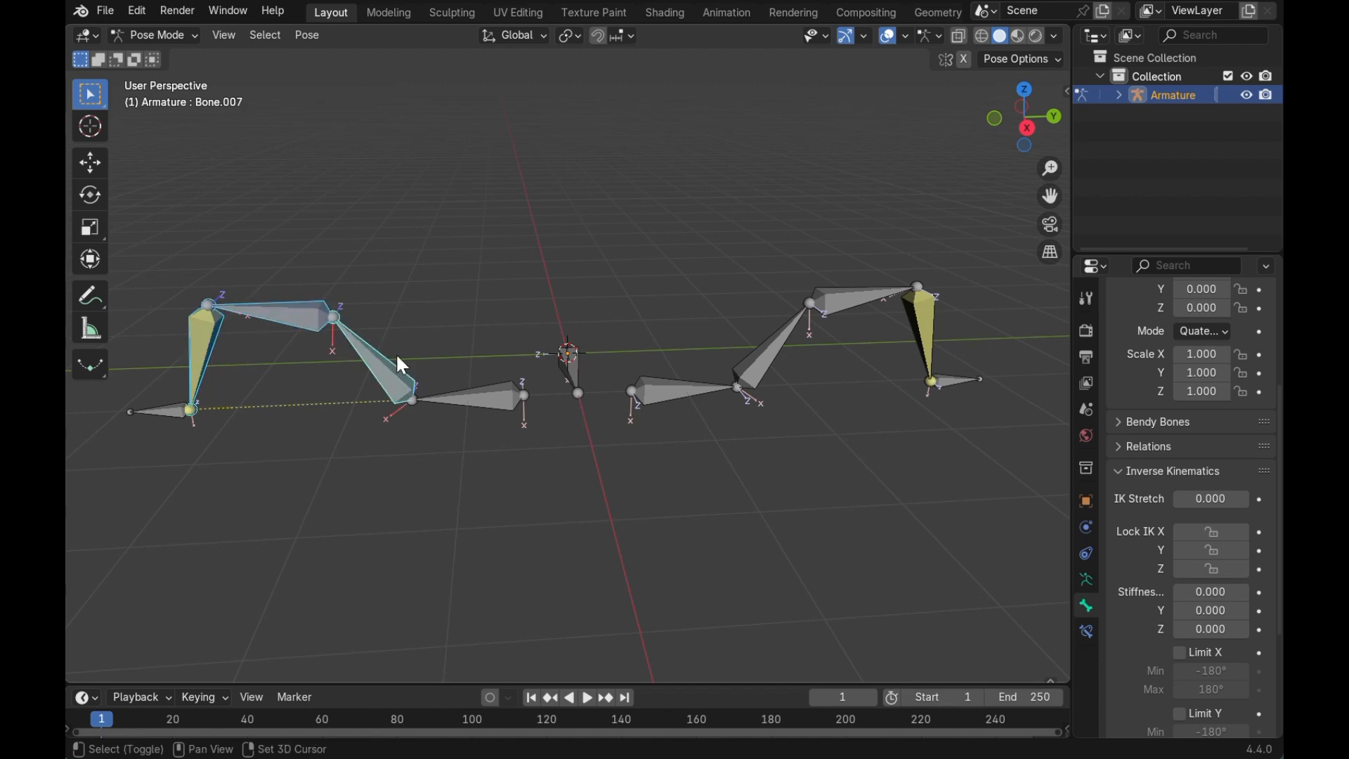
pyautogui.click(1215, 537)
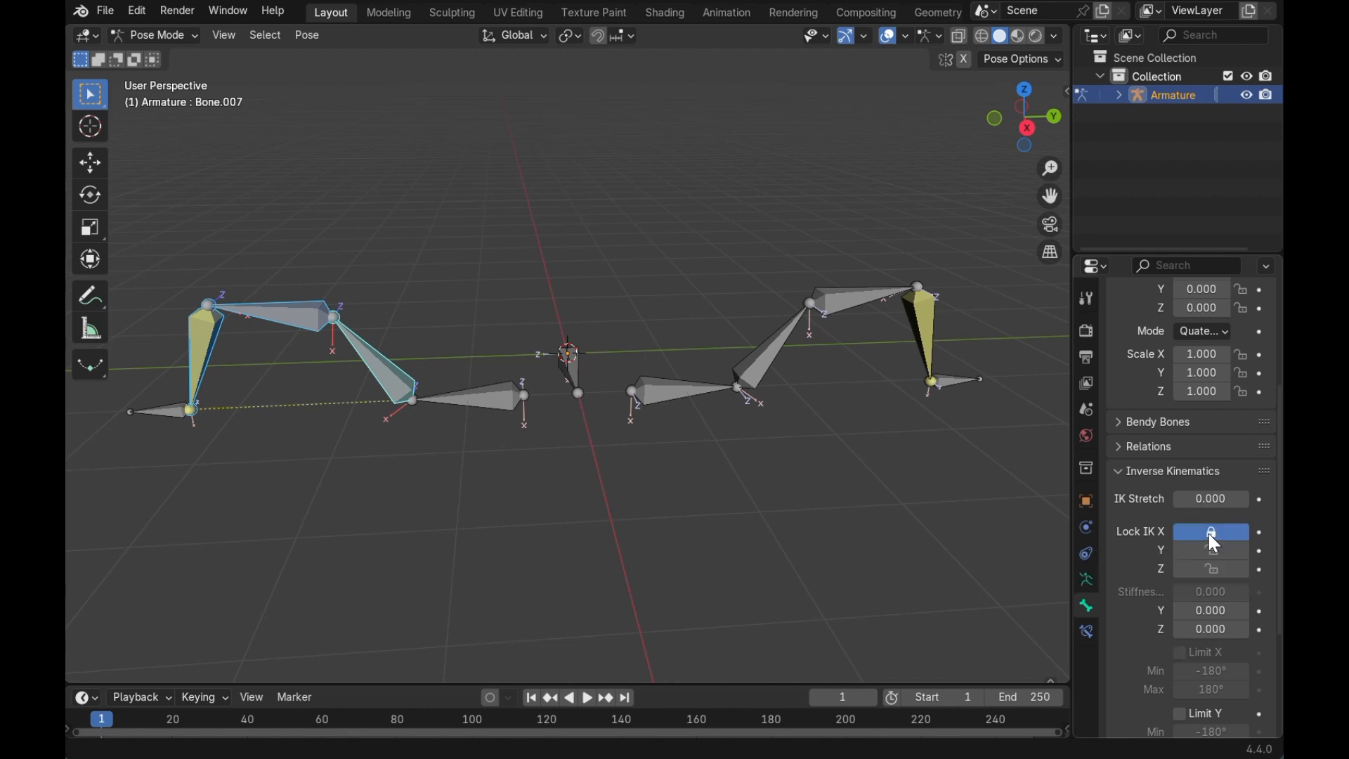
pyautogui.click(1208, 546)
# - Test both legs by moving the body bone up and sideways between them, and undo the move
pyautogui.moveTo(705, 494); pyautogui.dragTo(676, 444, button='middle')
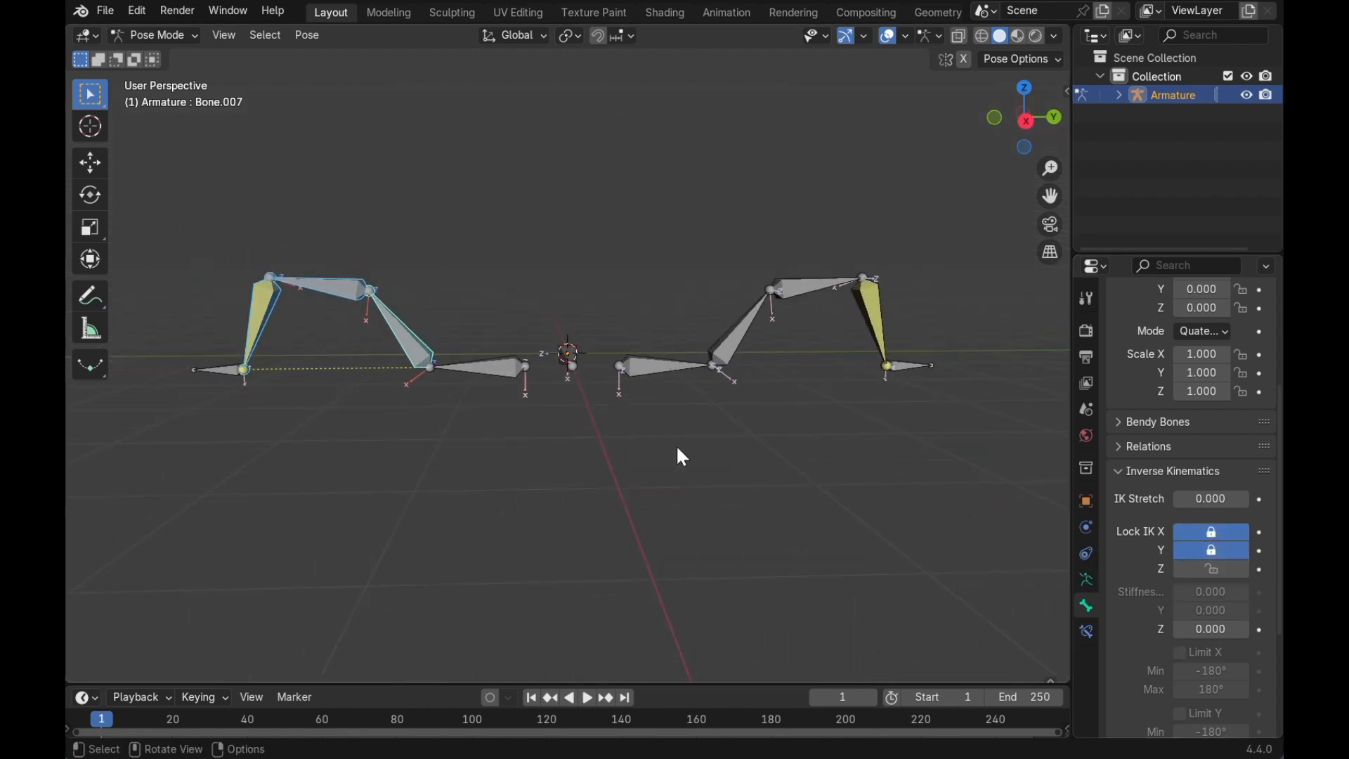
pyautogui.click(573, 349)
pyautogui.press('g')
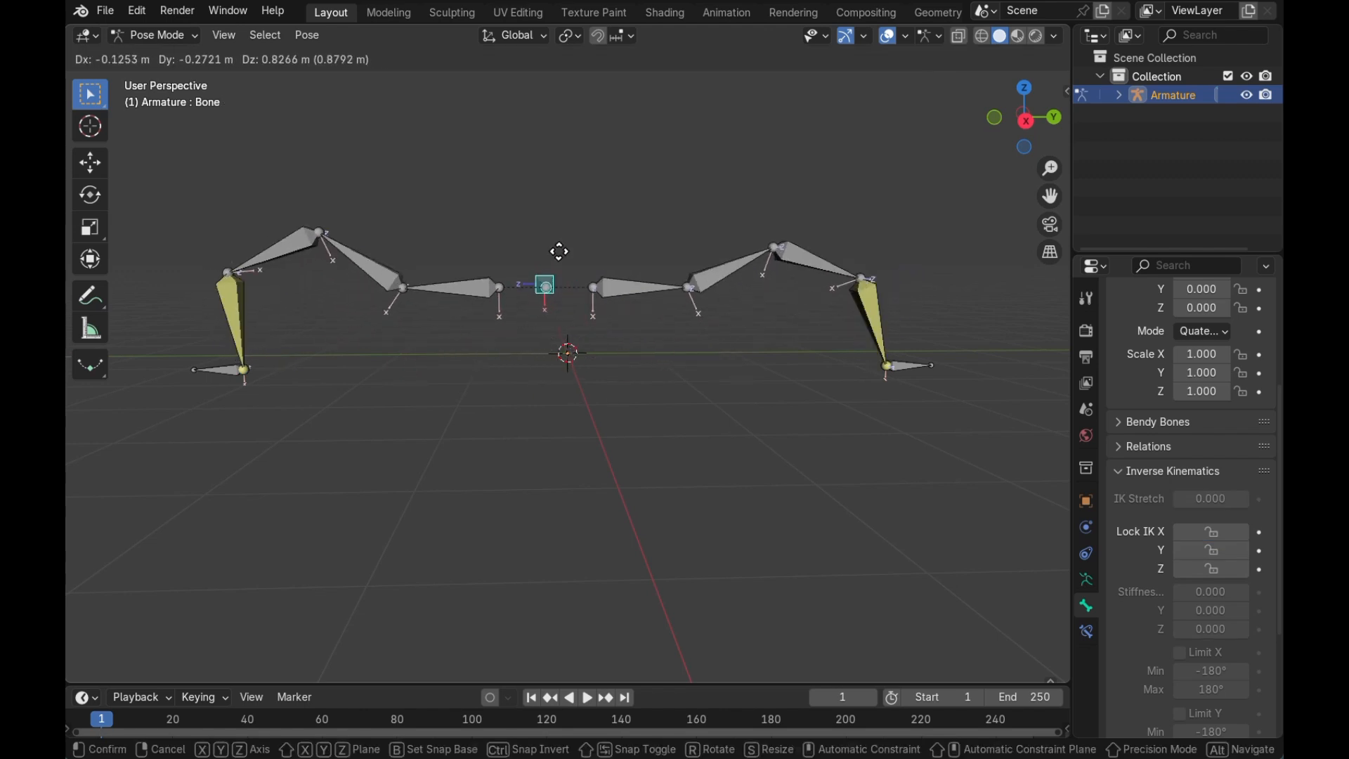
pyautogui.click(588, 323)
pyautogui.hotkey('ctrl', 'z')
# - Turn off Axes in the armature's viewport display
pyautogui.moveTo(583, 314); pyautogui.dragTo(648, 336, button='middle')
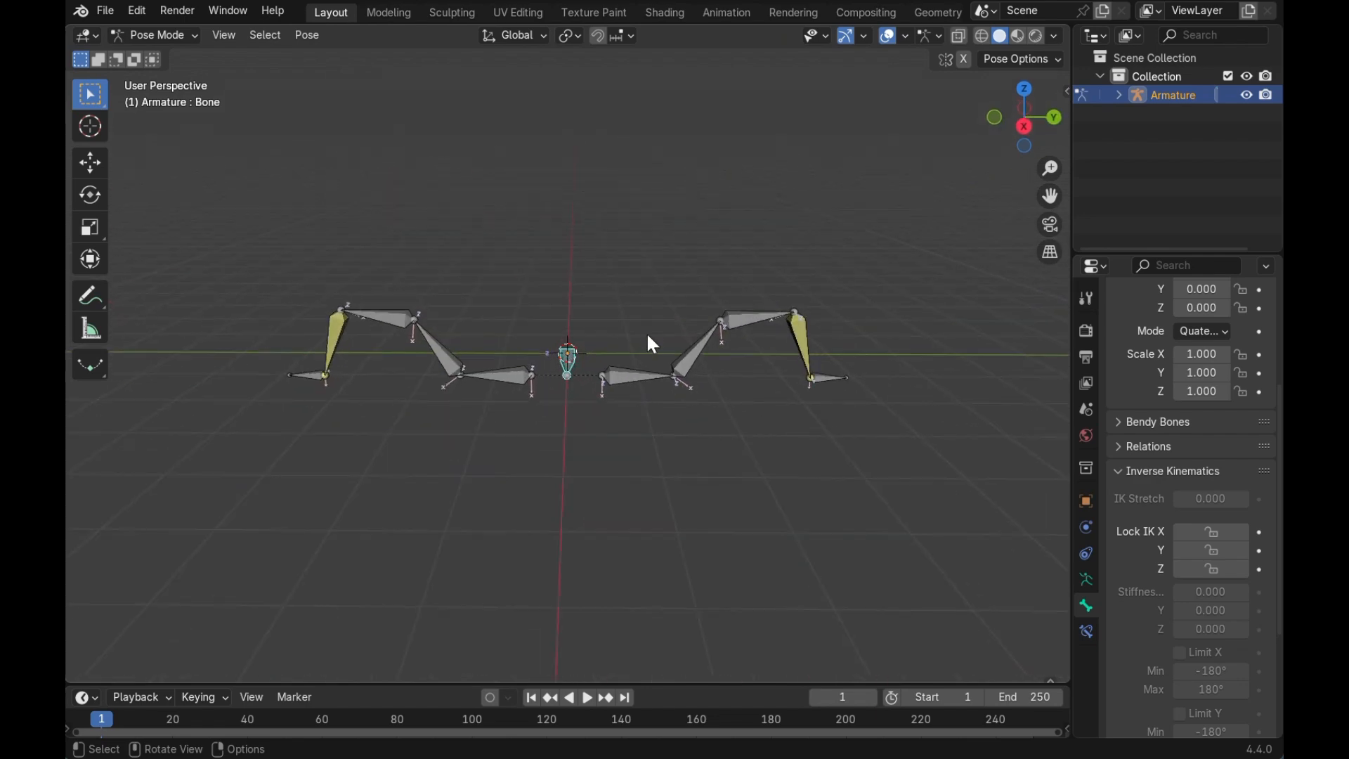
pyautogui.click(626, 384)
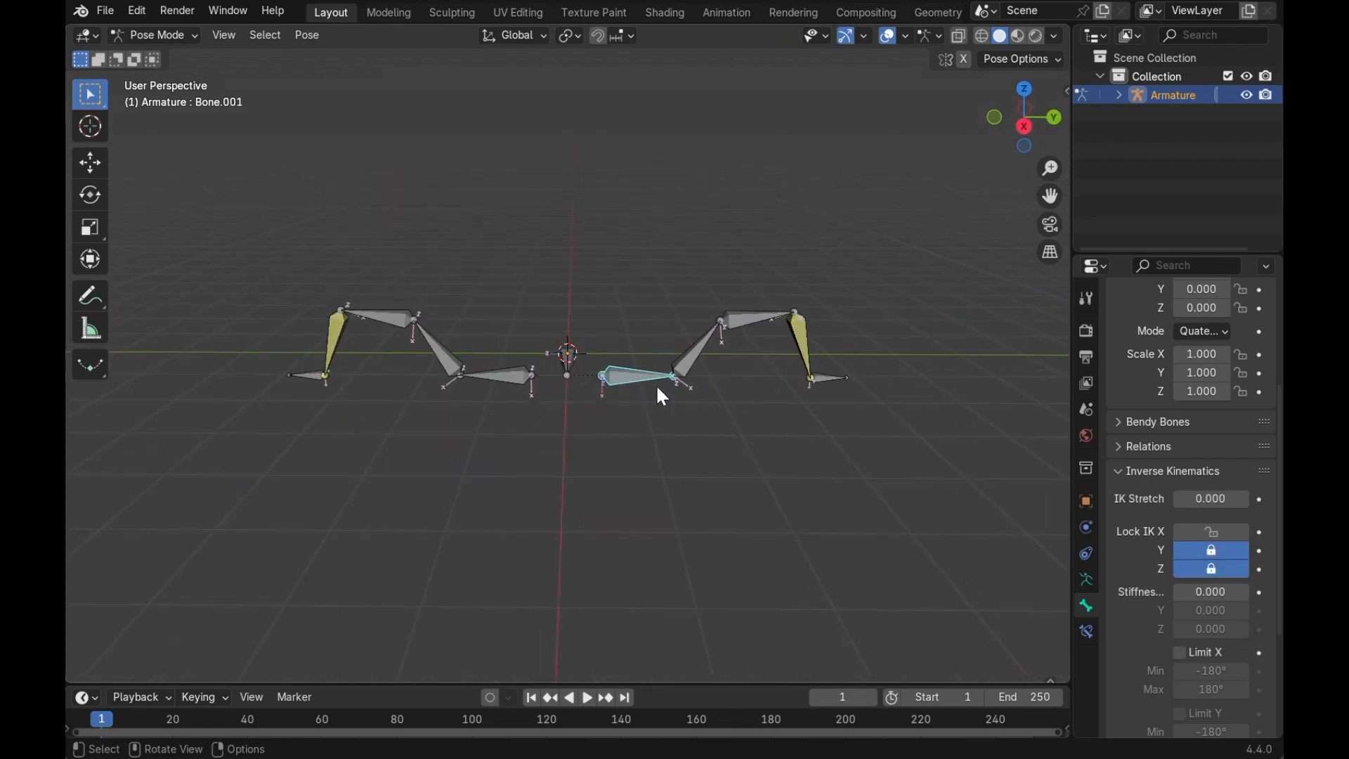
pyautogui.click(1086, 578)
pyautogui.click(1180, 602)
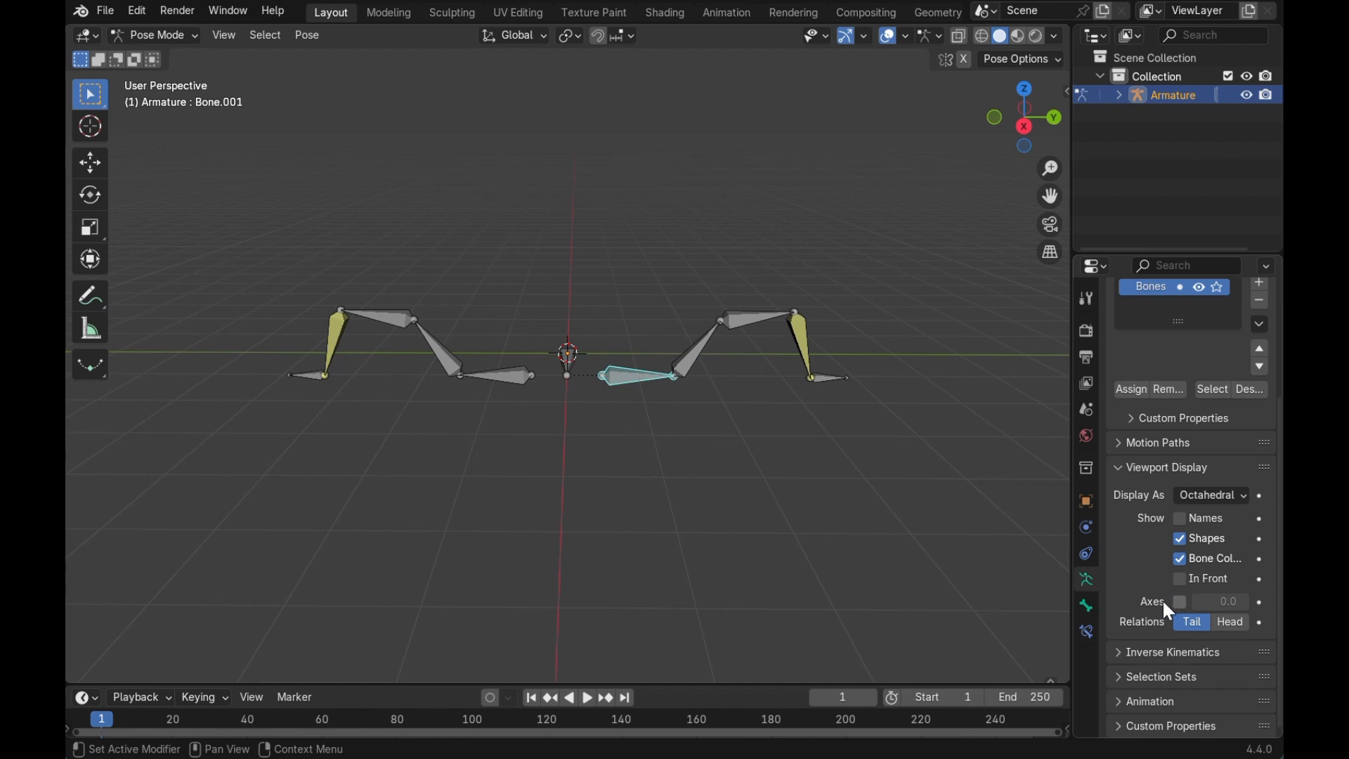
# - Clear all pose transforms on every bone of the armature
pyautogui.moveTo(913, 562); pyautogui.dragTo(736, 518, button='middle')
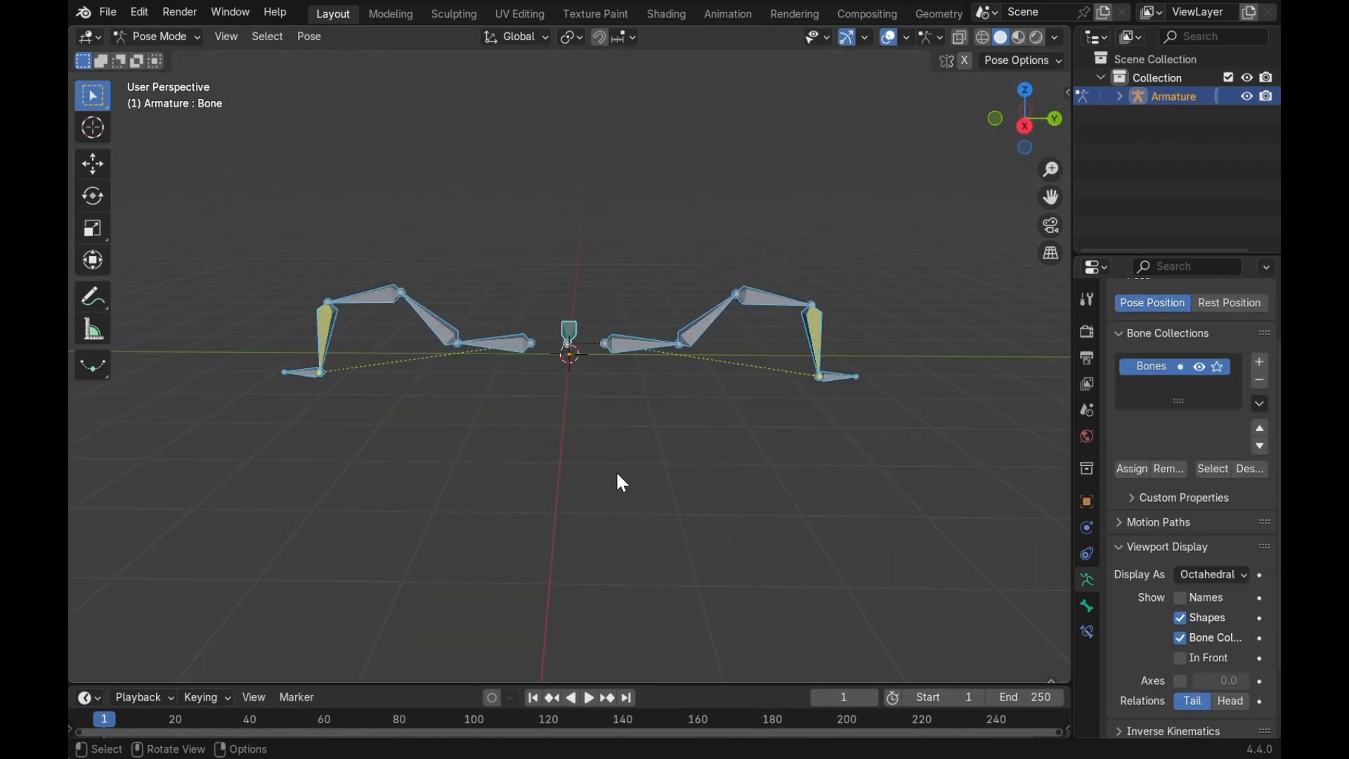
pyautogui.moveTo(616, 469); pyautogui.dragTo(684, 468, button='middle')
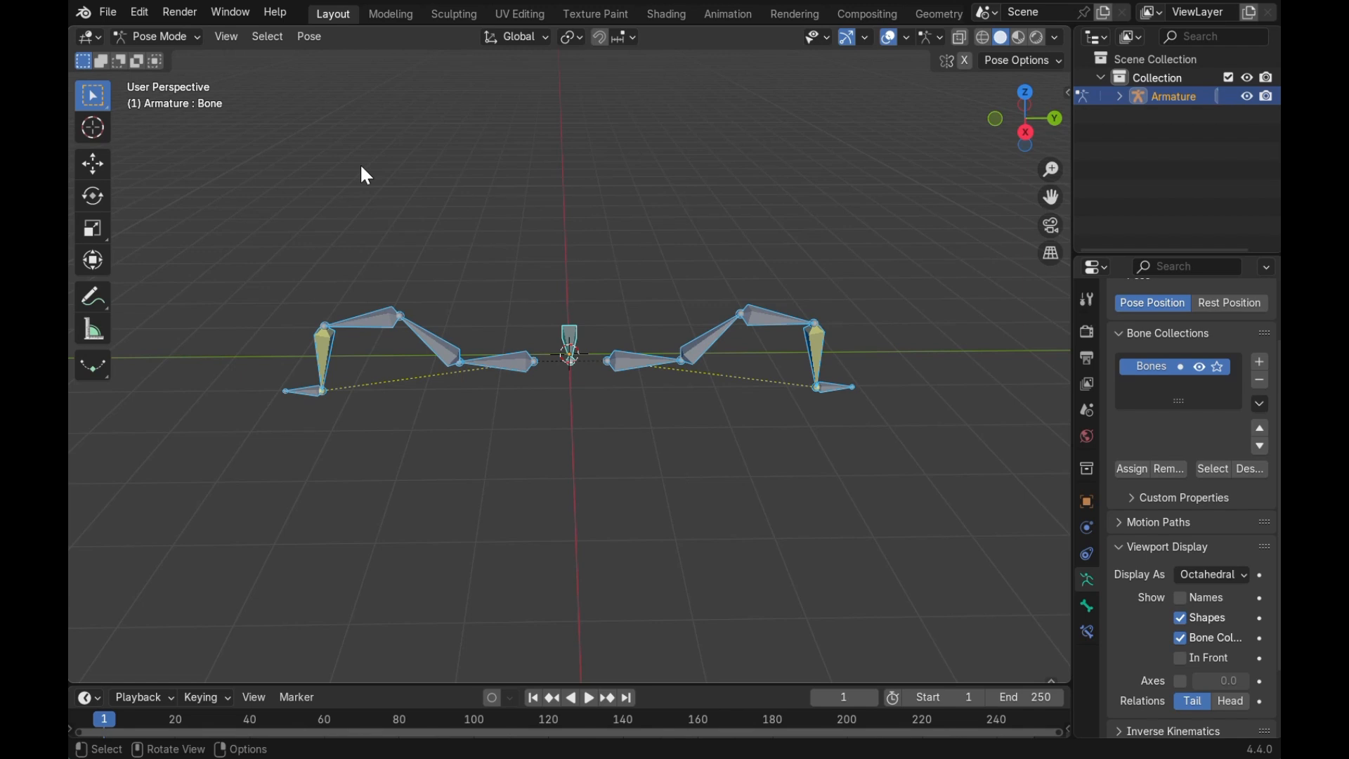
pyautogui.click(310, 37)
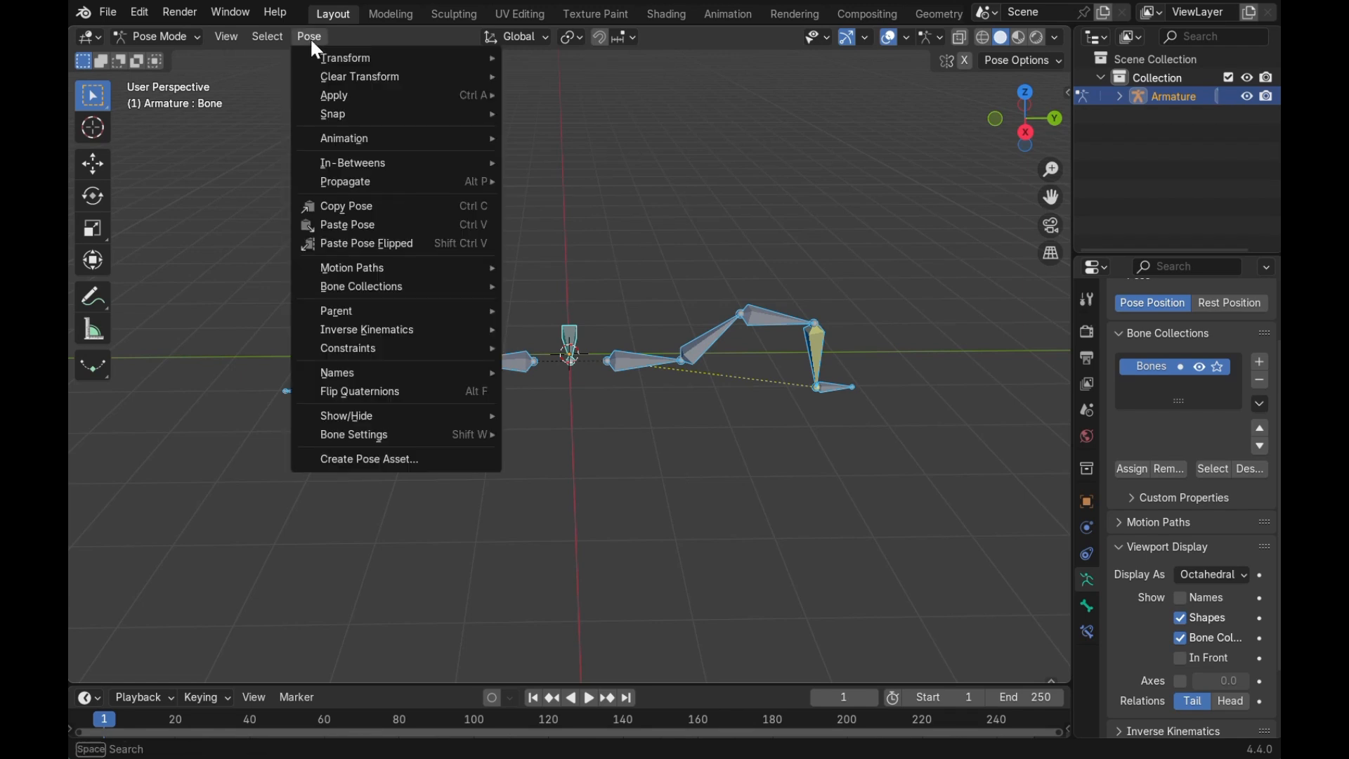
pyautogui.moveTo(492, 78)
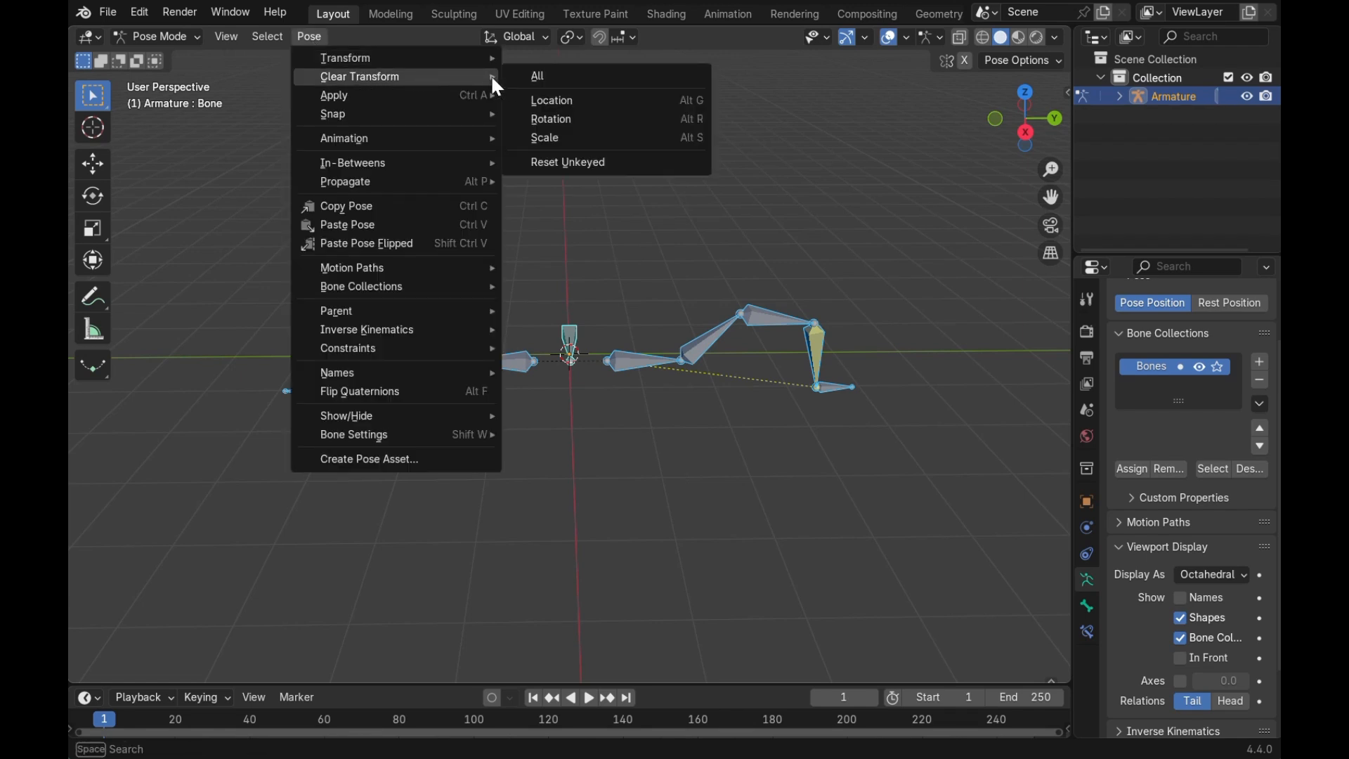
pyautogui.click(566, 76)
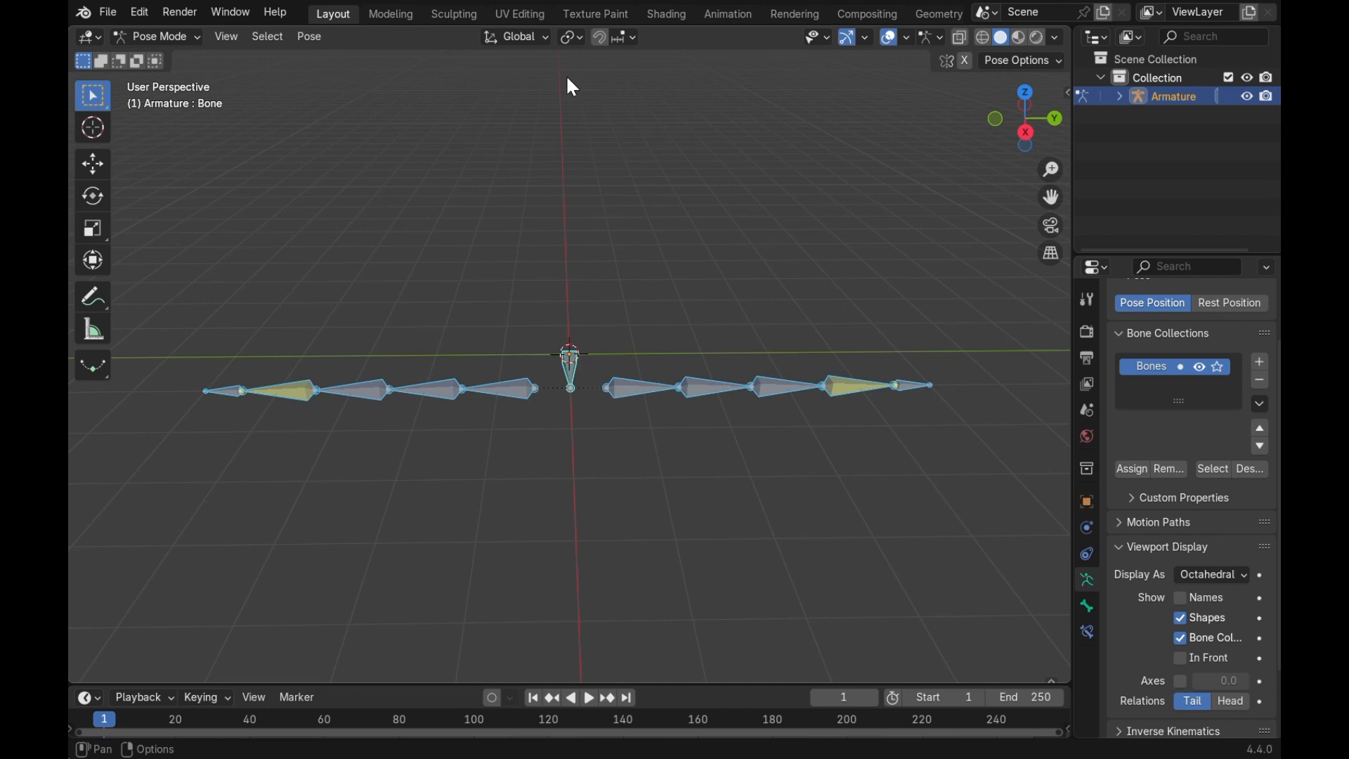
# - In Edit Mode, duplicate the leg pair three times, each offset -1 m along X, and return to Pose Mode
pyautogui.click(178, 36)
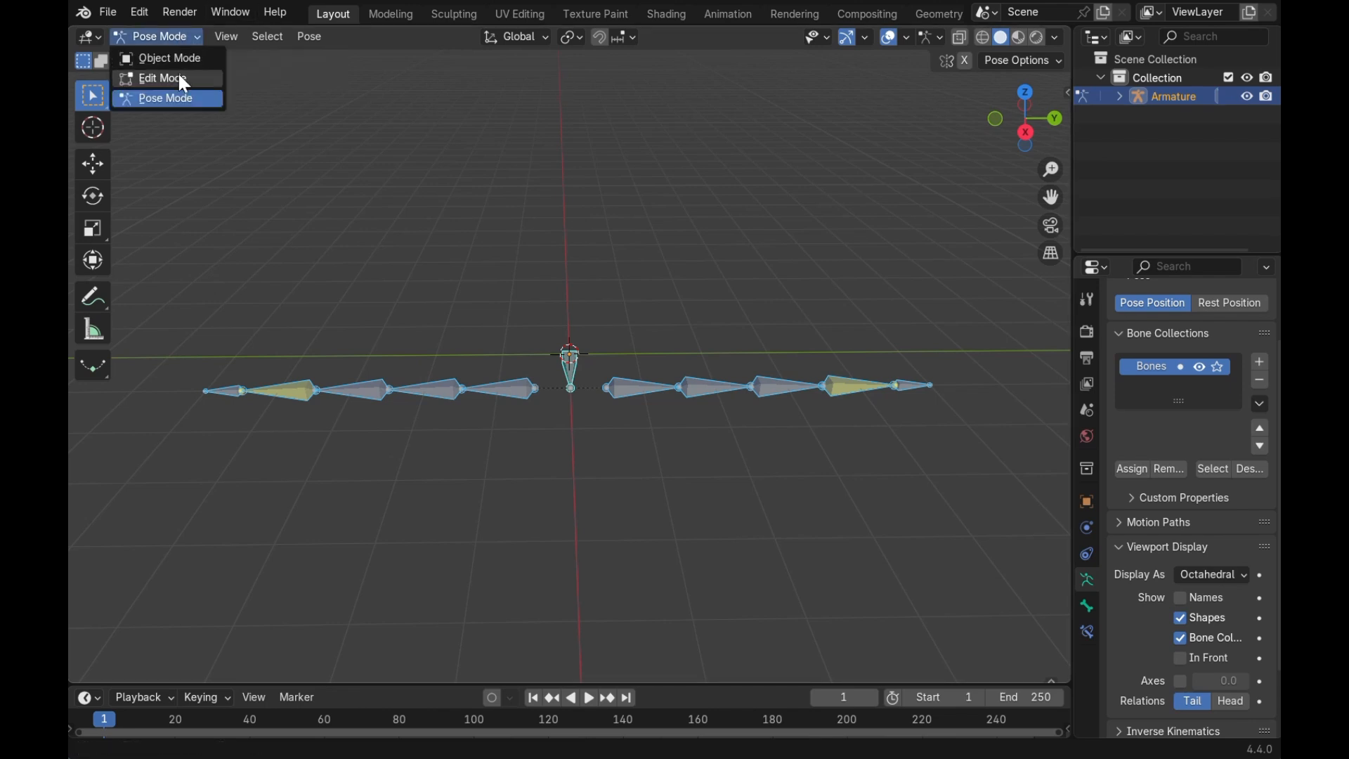
pyautogui.click(178, 75)
pyautogui.moveTo(522, 388); pyautogui.dragTo(717, 440, button='middle')
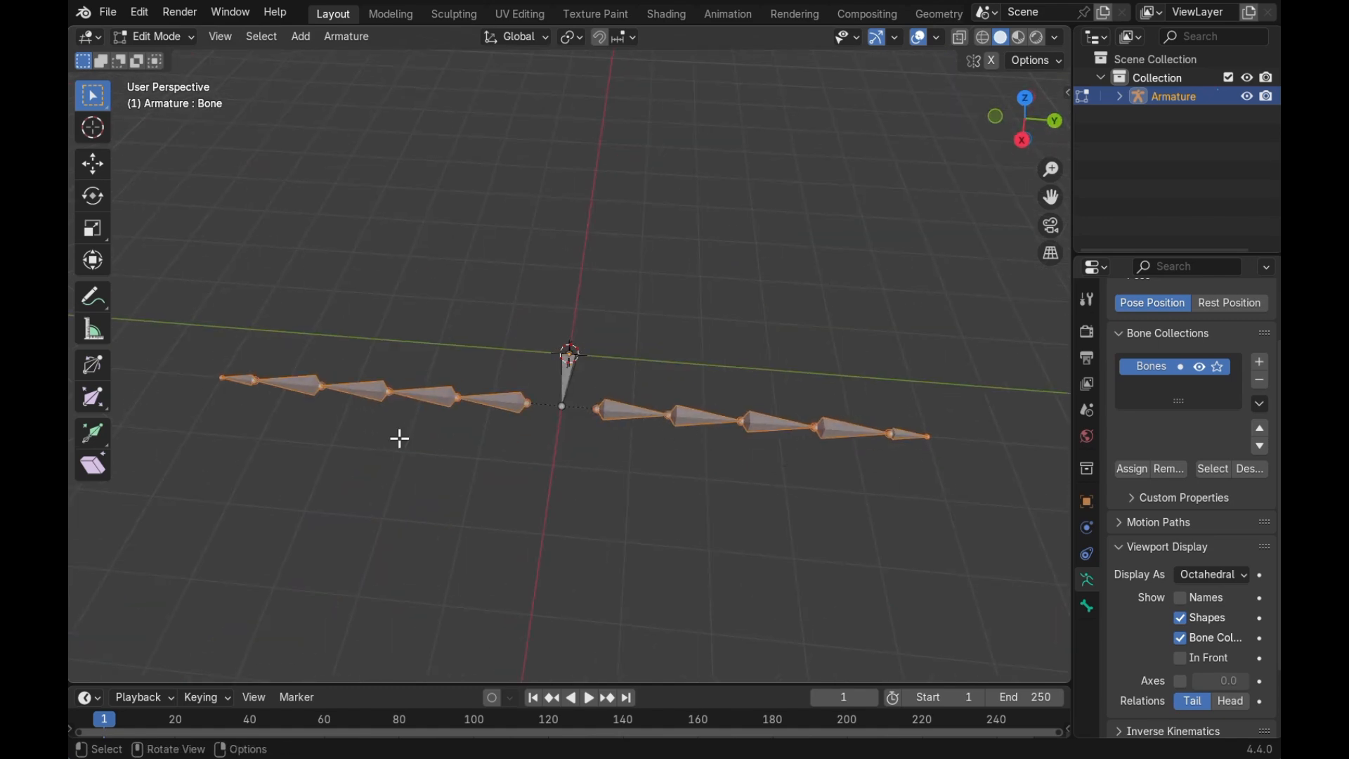
pyautogui.moveTo(425, 451); pyautogui.dragTo(475, 465, button='middle')
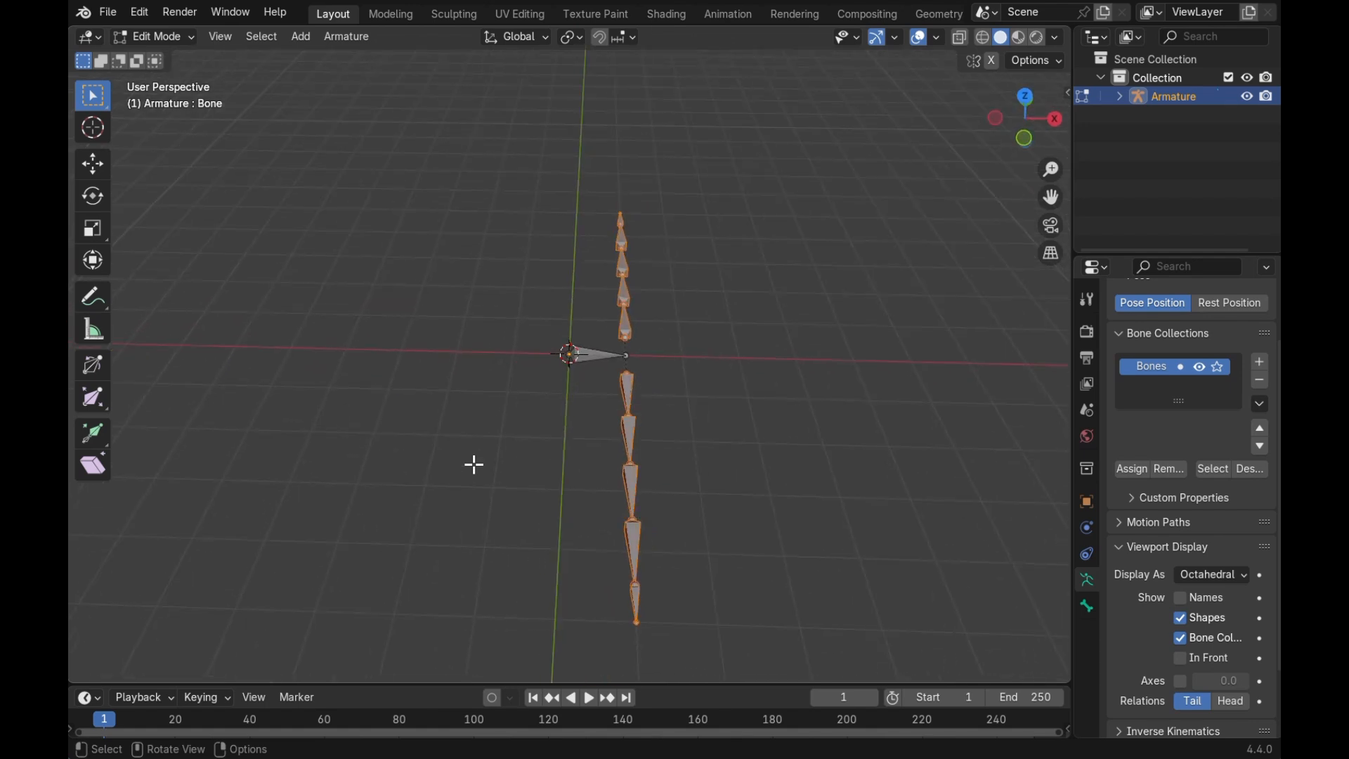
pyautogui.press('g')
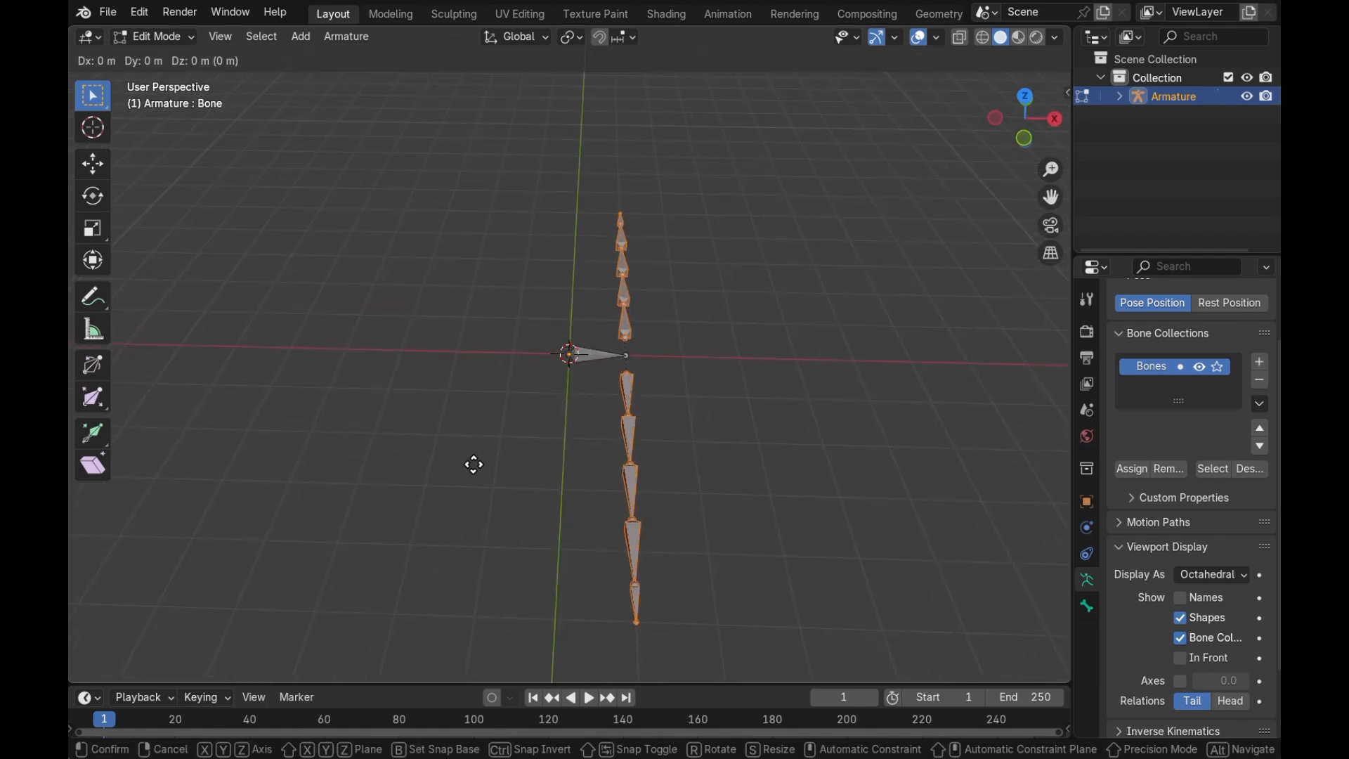
pyautogui.write('x')
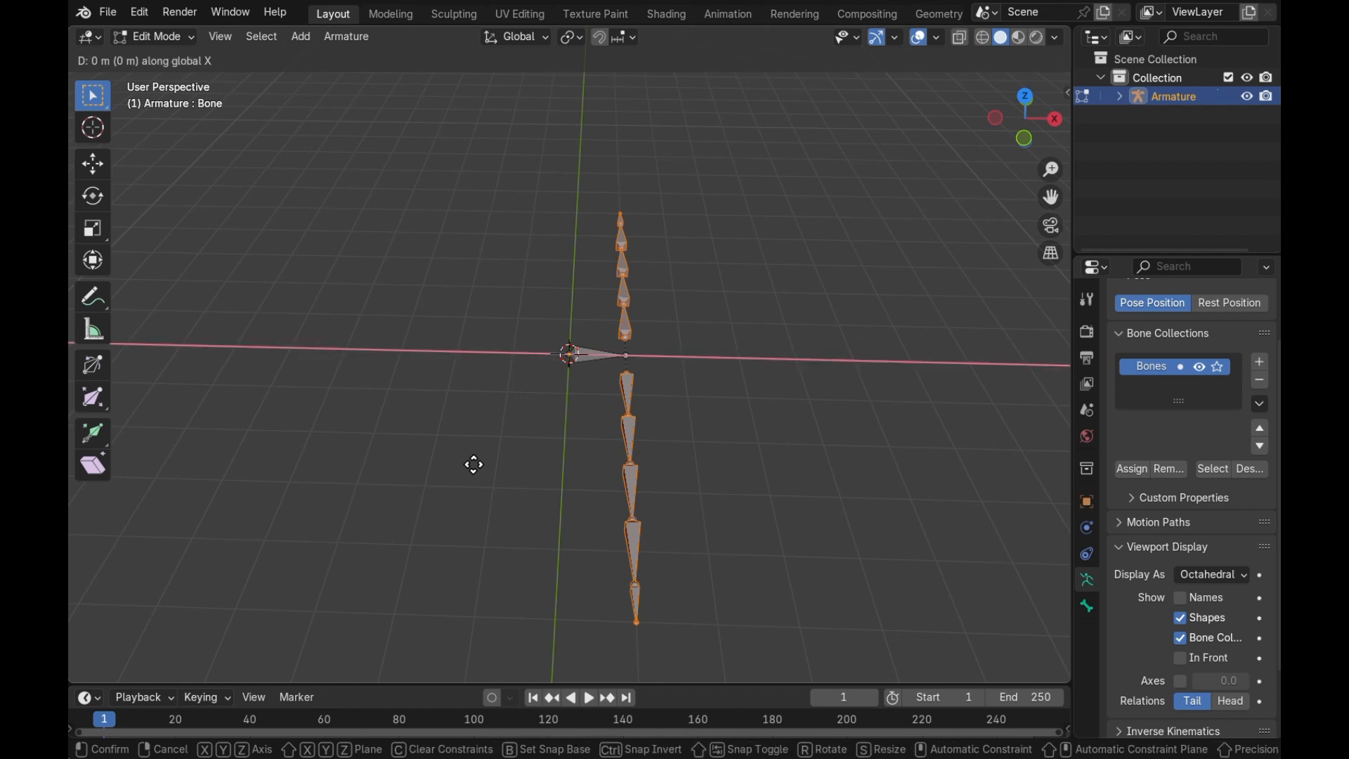
pyautogui.write('-1')
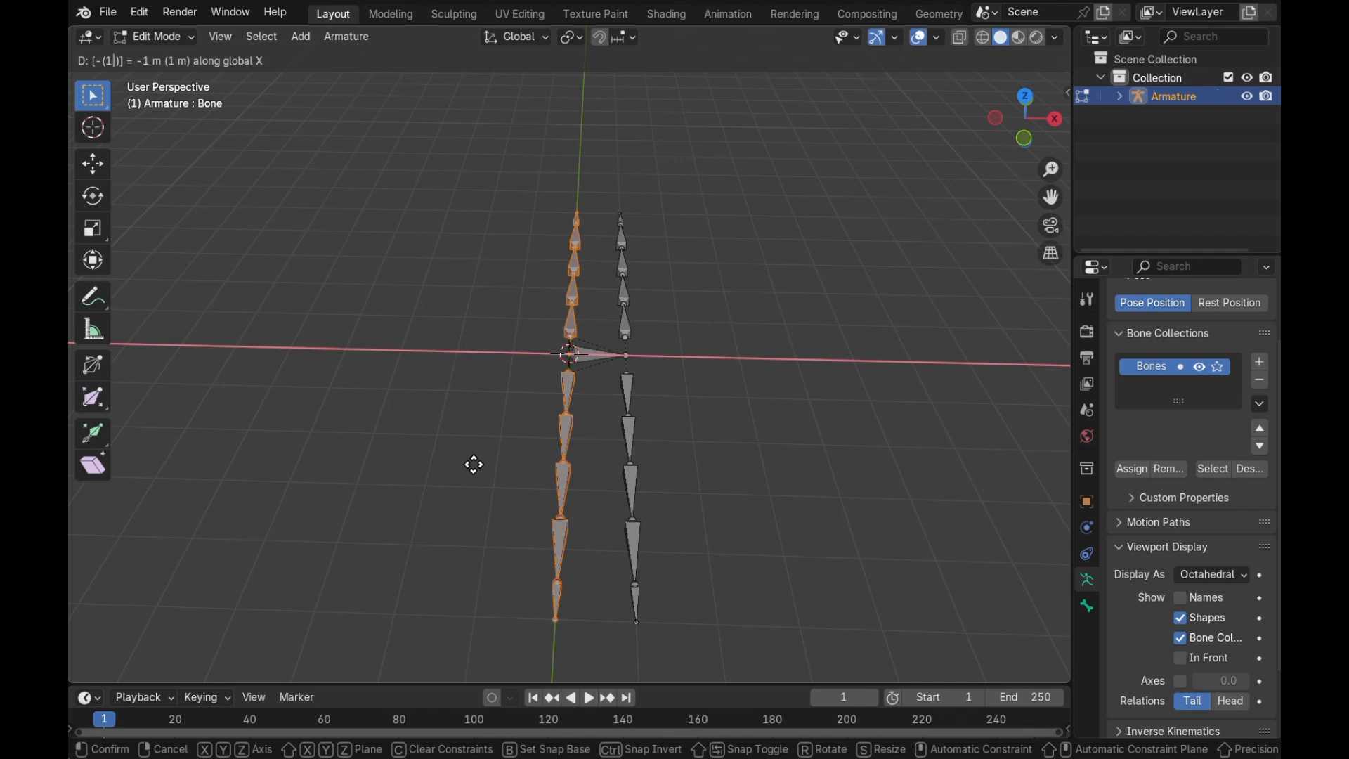
pyautogui.press('Return')
pyautogui.moveTo(475, 465); pyautogui.dragTo(786, 342, button='middle')
pyautogui.scroll(10, 785, 342)
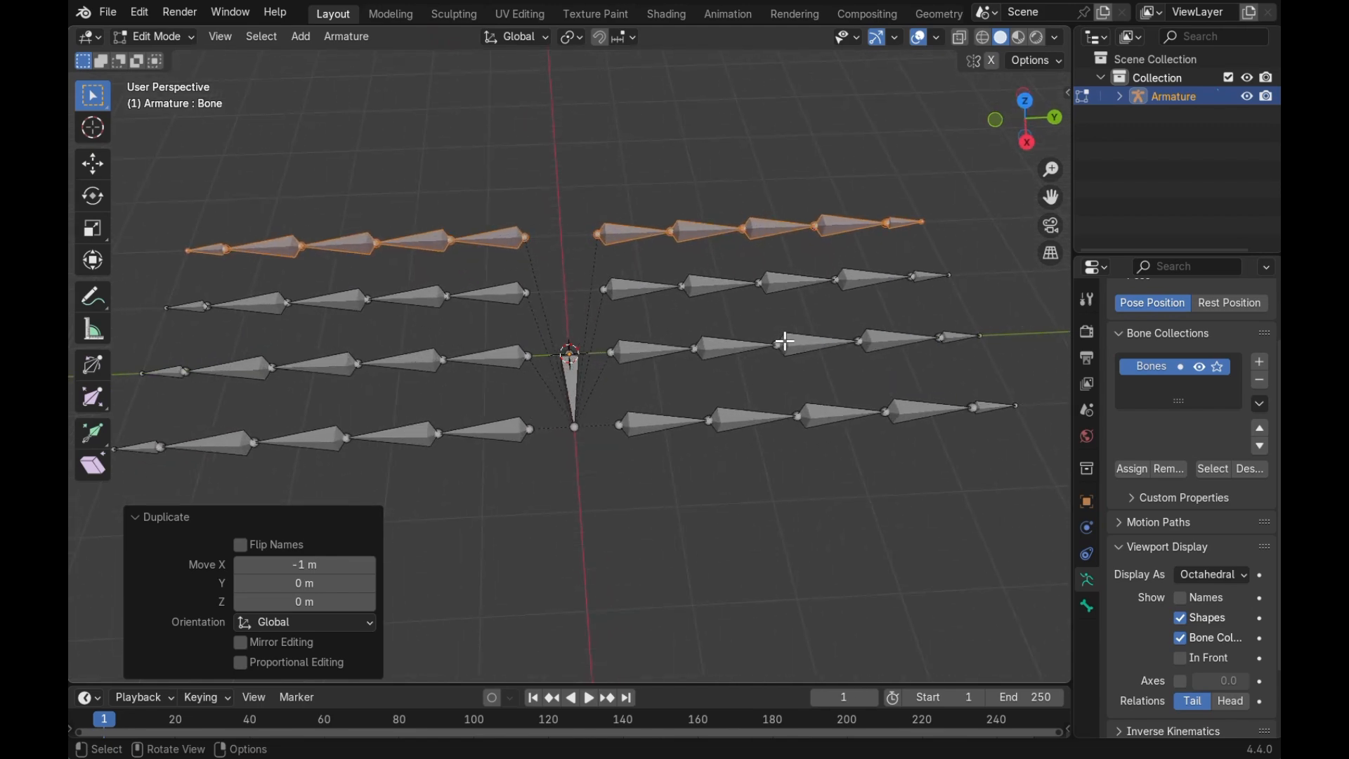
pyautogui.scroll(-1, 786, 343)
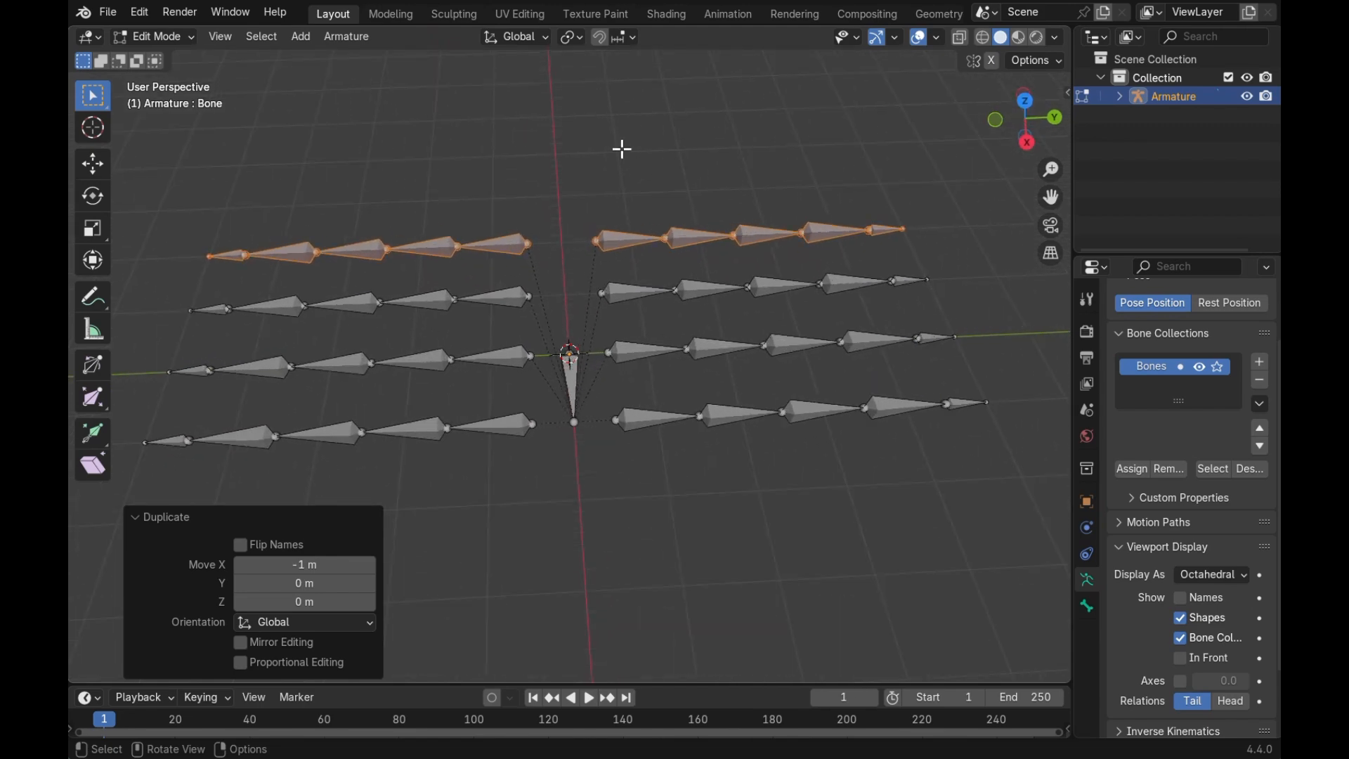
pyautogui.click(184, 41)
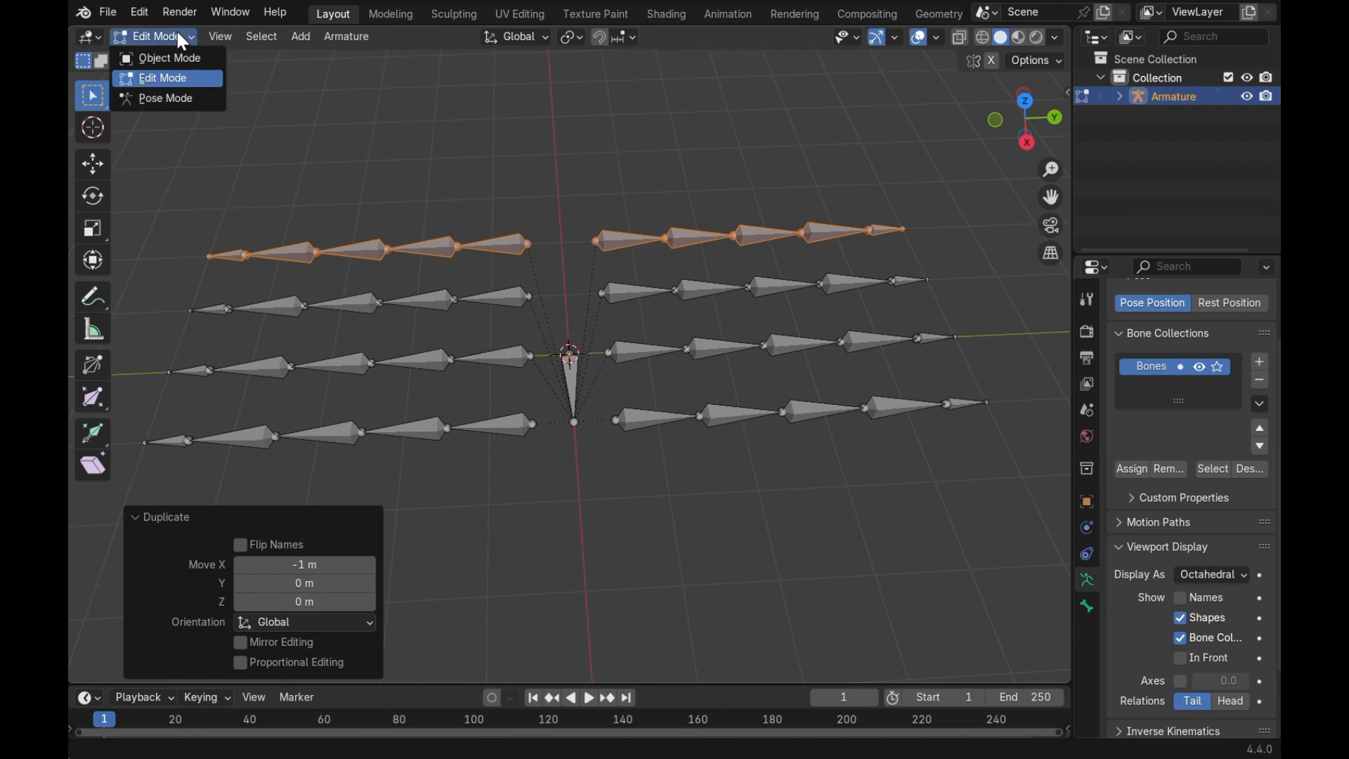
pyautogui.click(168, 100)
# - Test the duplicated legs by moving the +Y foot bones of the second and third pairs, undoing each move
pyautogui.click(923, 330)
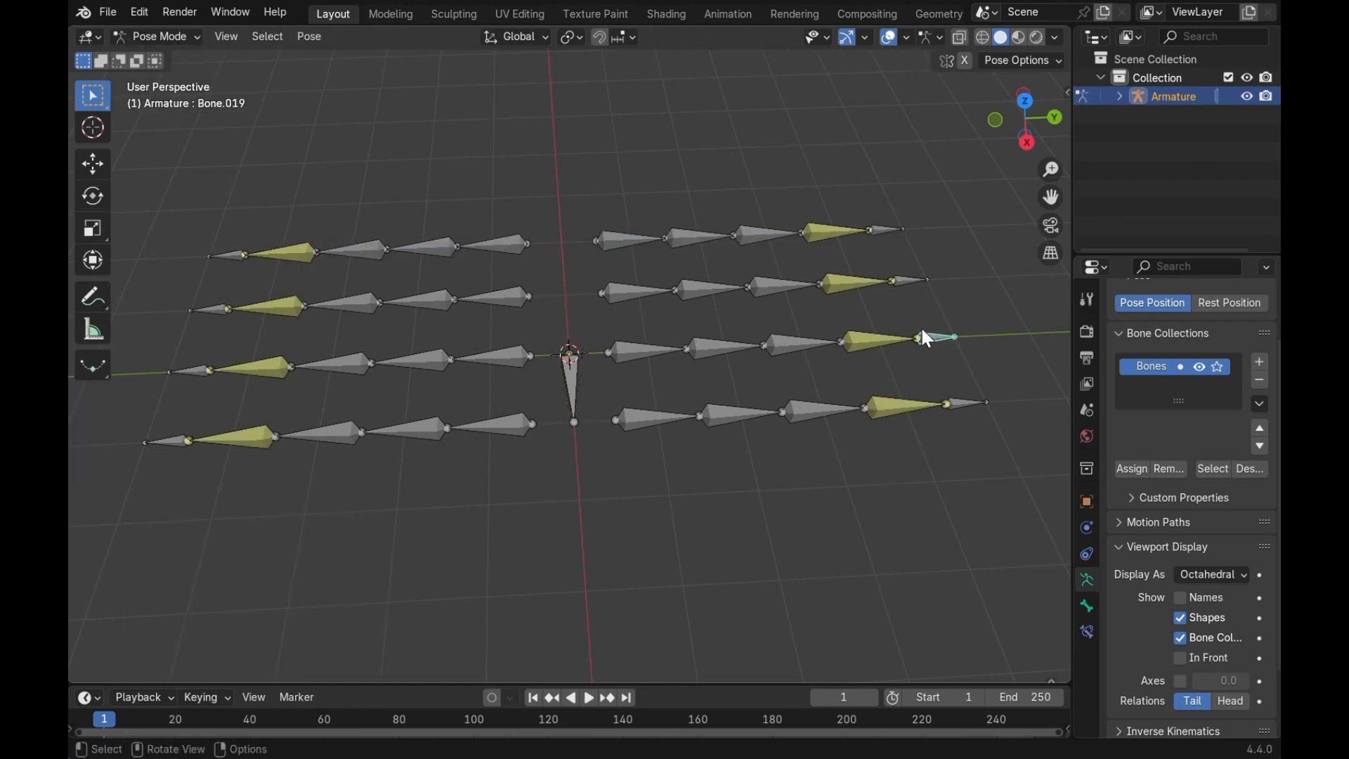
pyautogui.press('g')
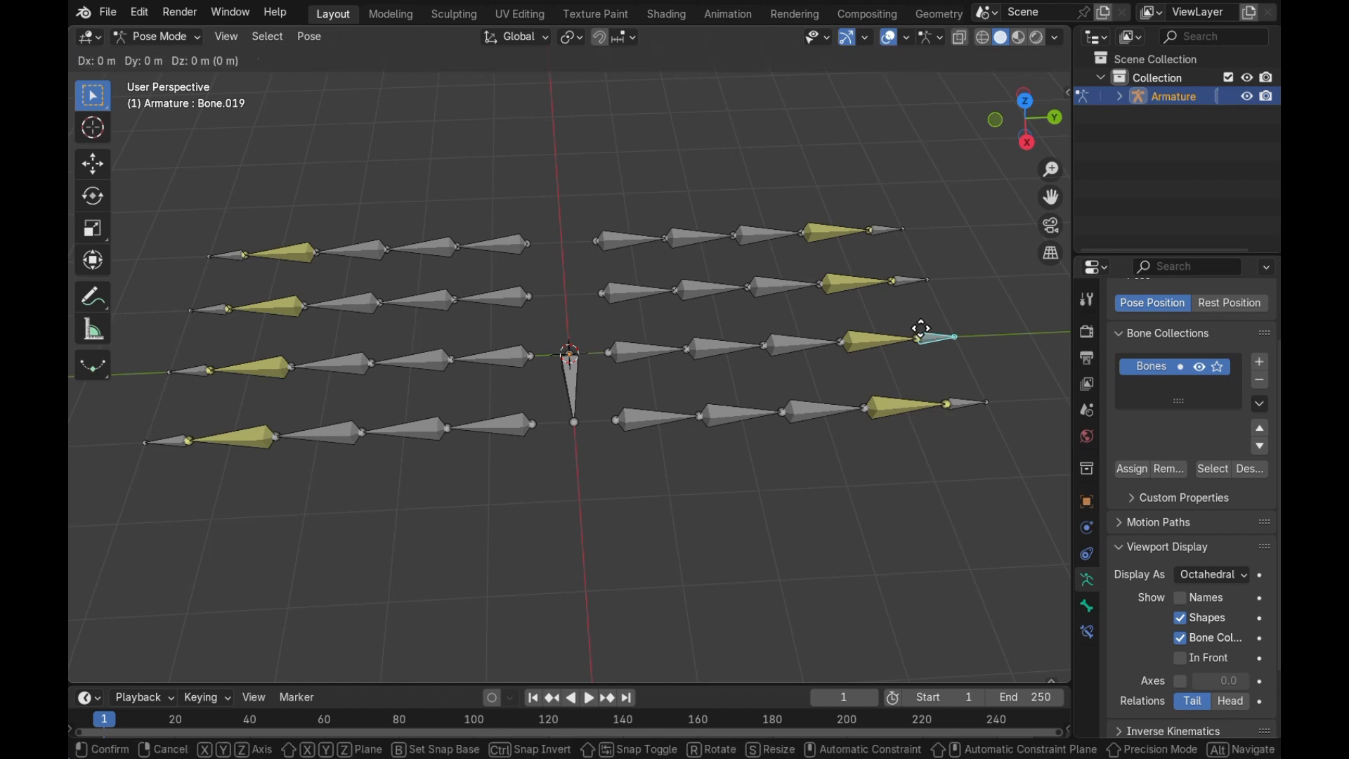
pyautogui.click(891, 339)
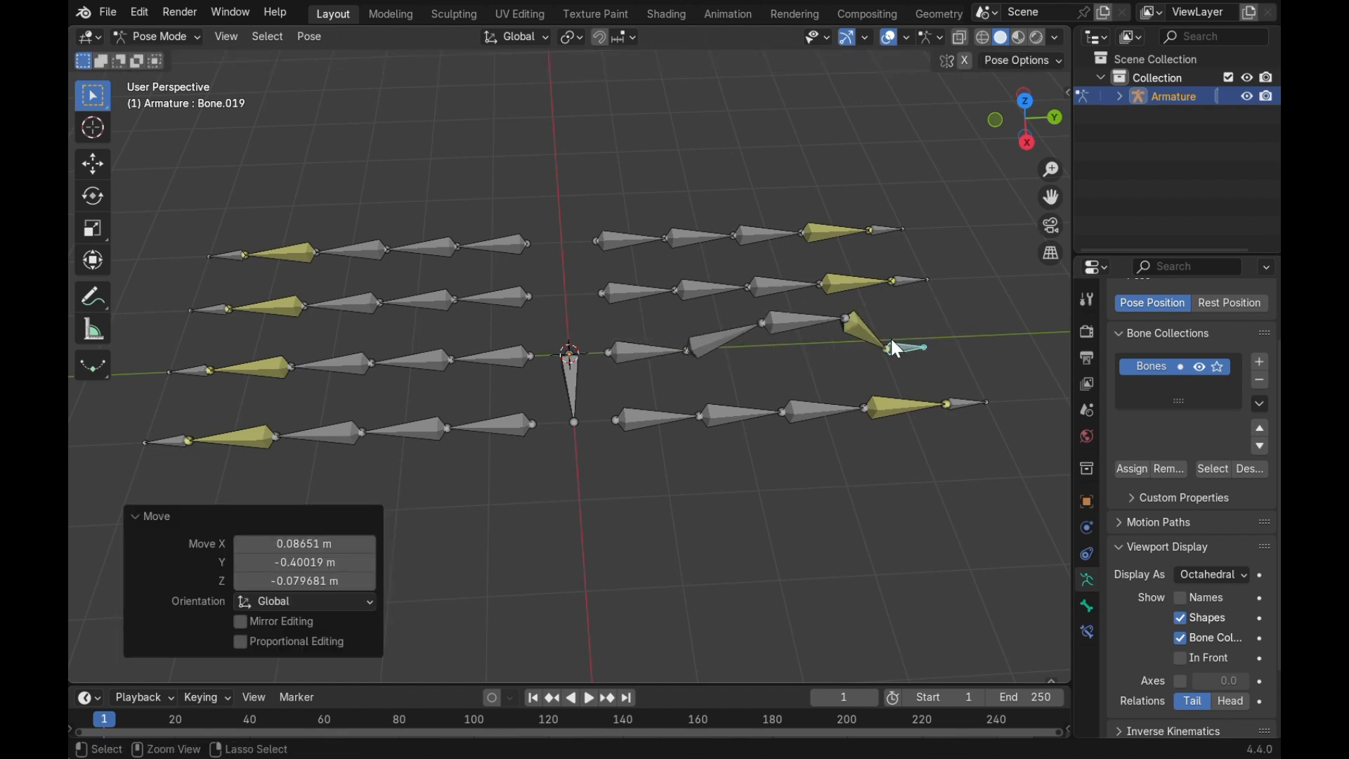
pyautogui.hotkey('ctrl', 'z')
pyautogui.click(905, 281)
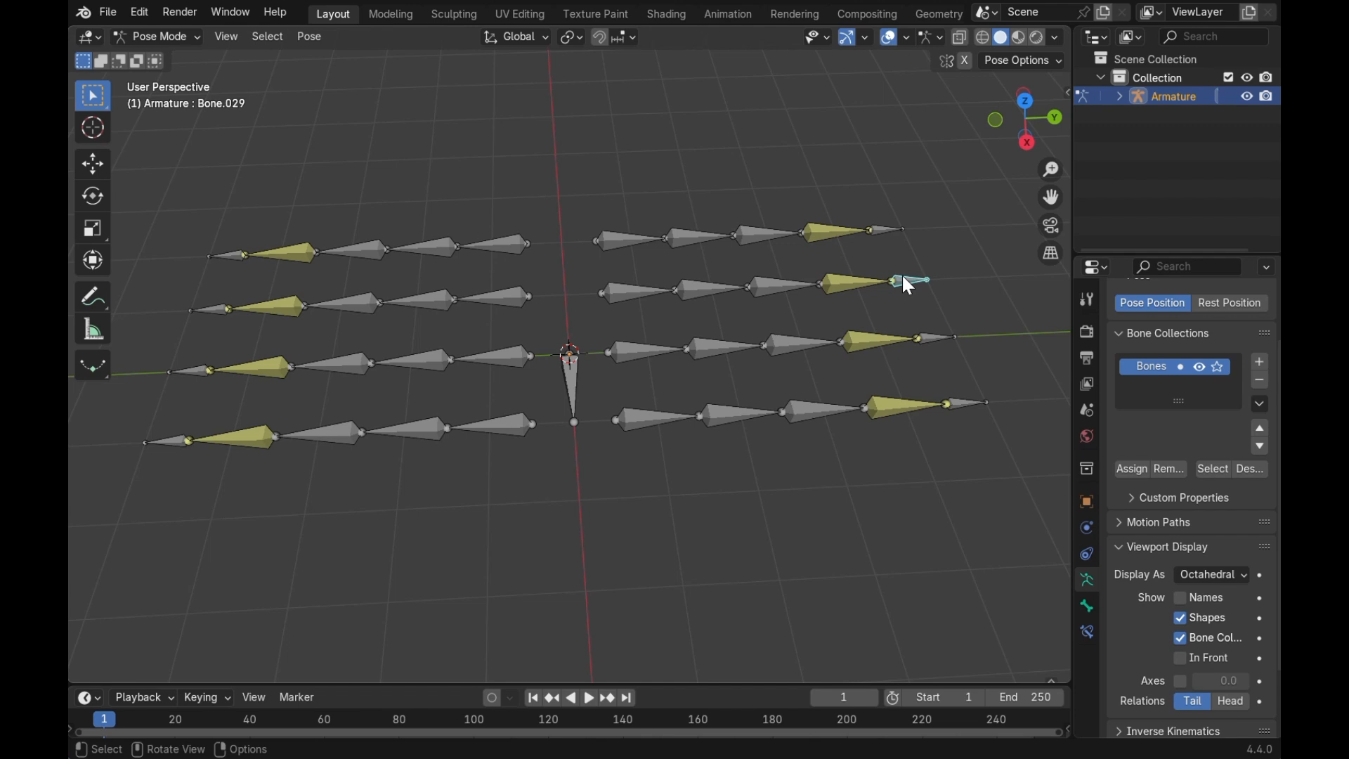
pyautogui.press('g')
pyautogui.click(943, 260)
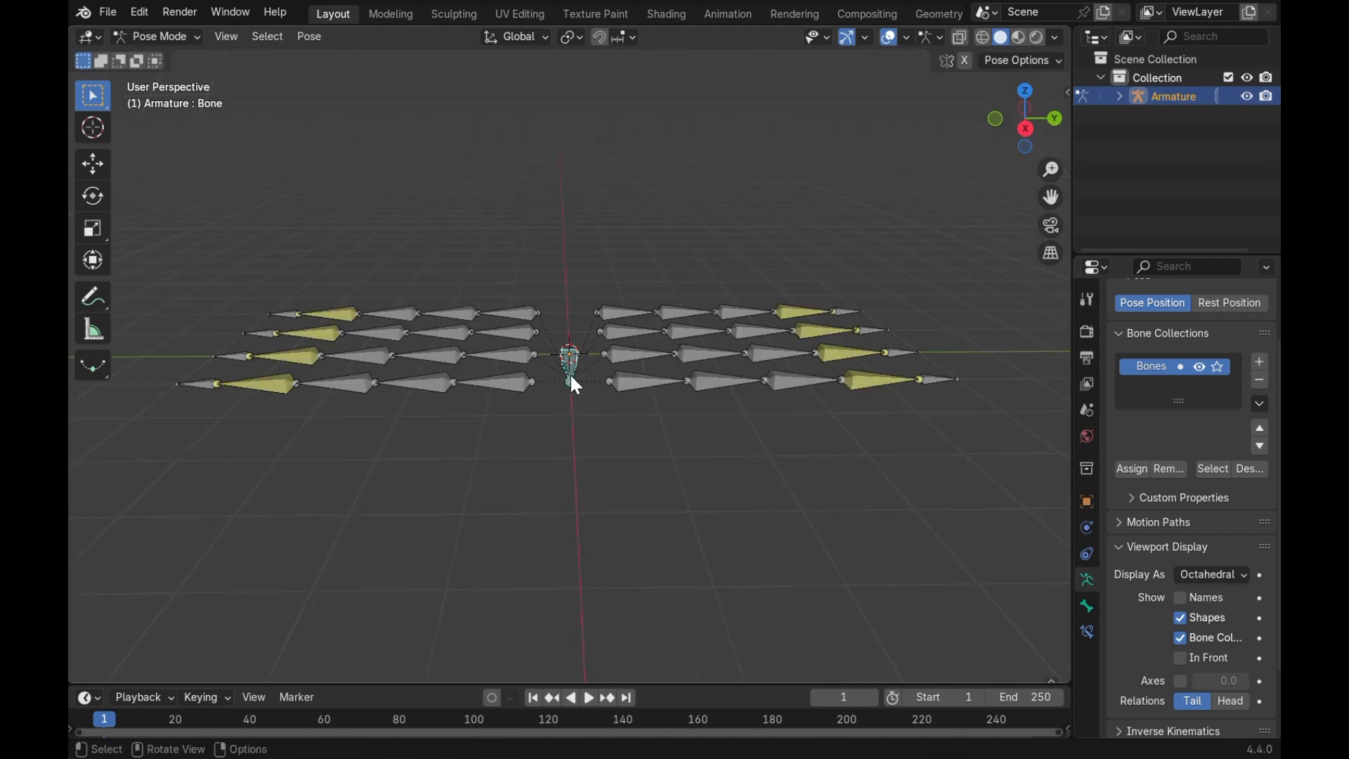
# - Raise the body bone along Z above the feet
pyautogui.press('g')
pyautogui.press('z')
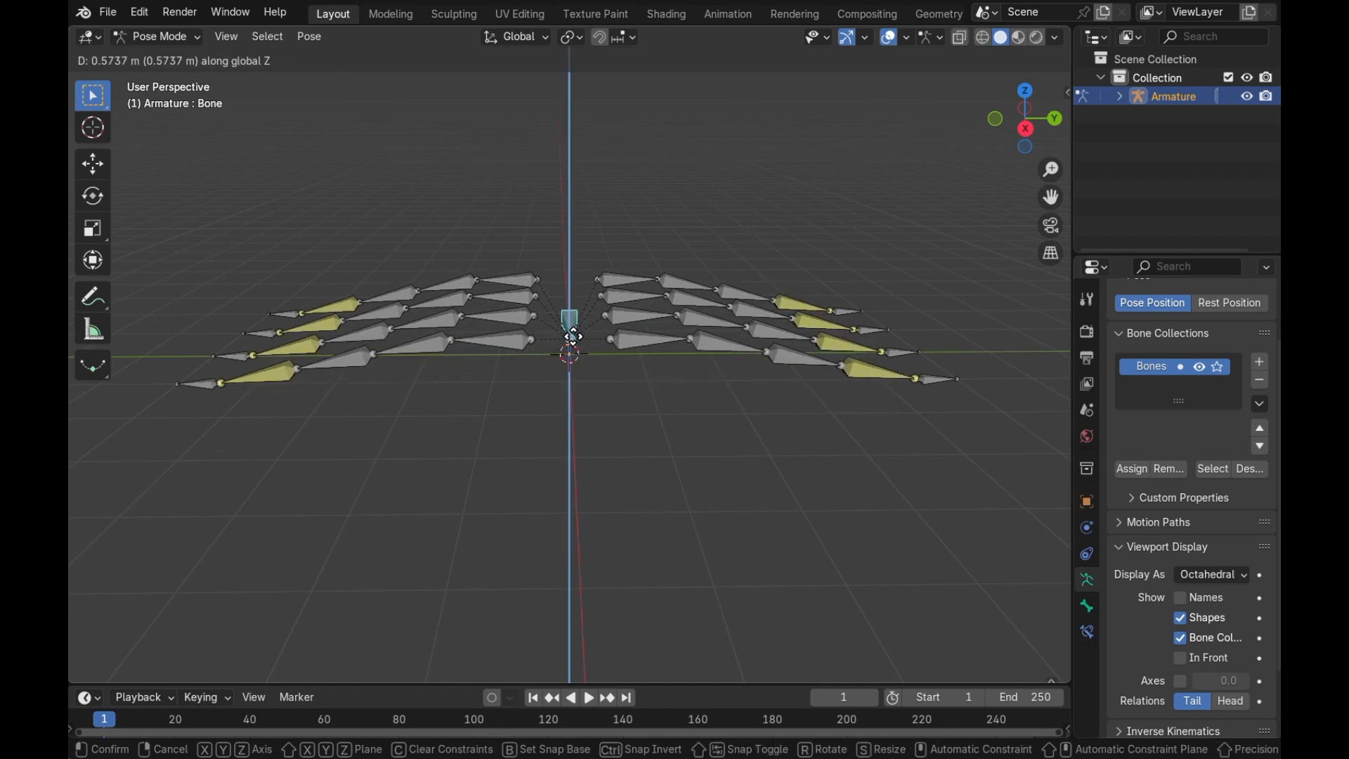
pyautogui.click(572, 317)
# - Select all the foot bones on both sides and scale them inward along Y to about 0.62
pyautogui.click(928, 382)
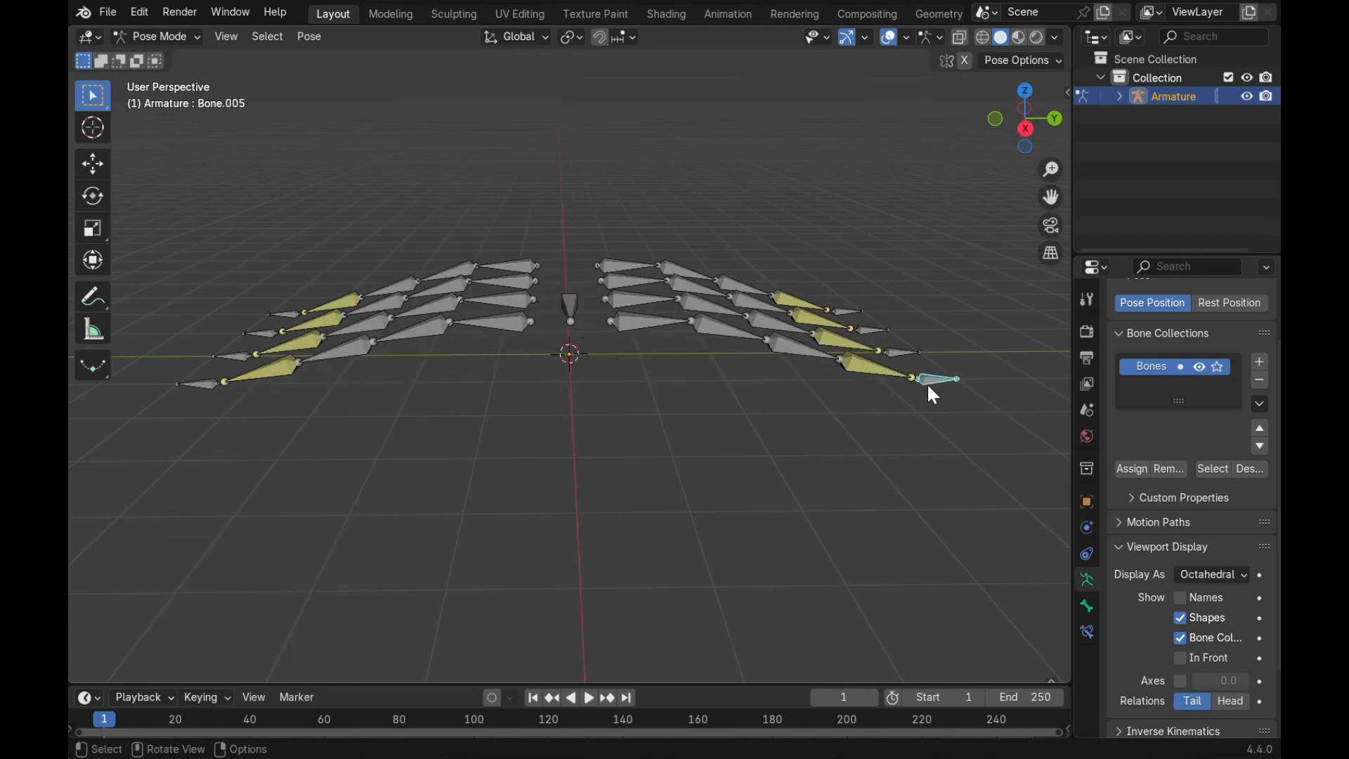
pyautogui.moveTo(1024, 125); pyautogui.dragTo(1027, 133)
pyautogui.click(1025, 128)
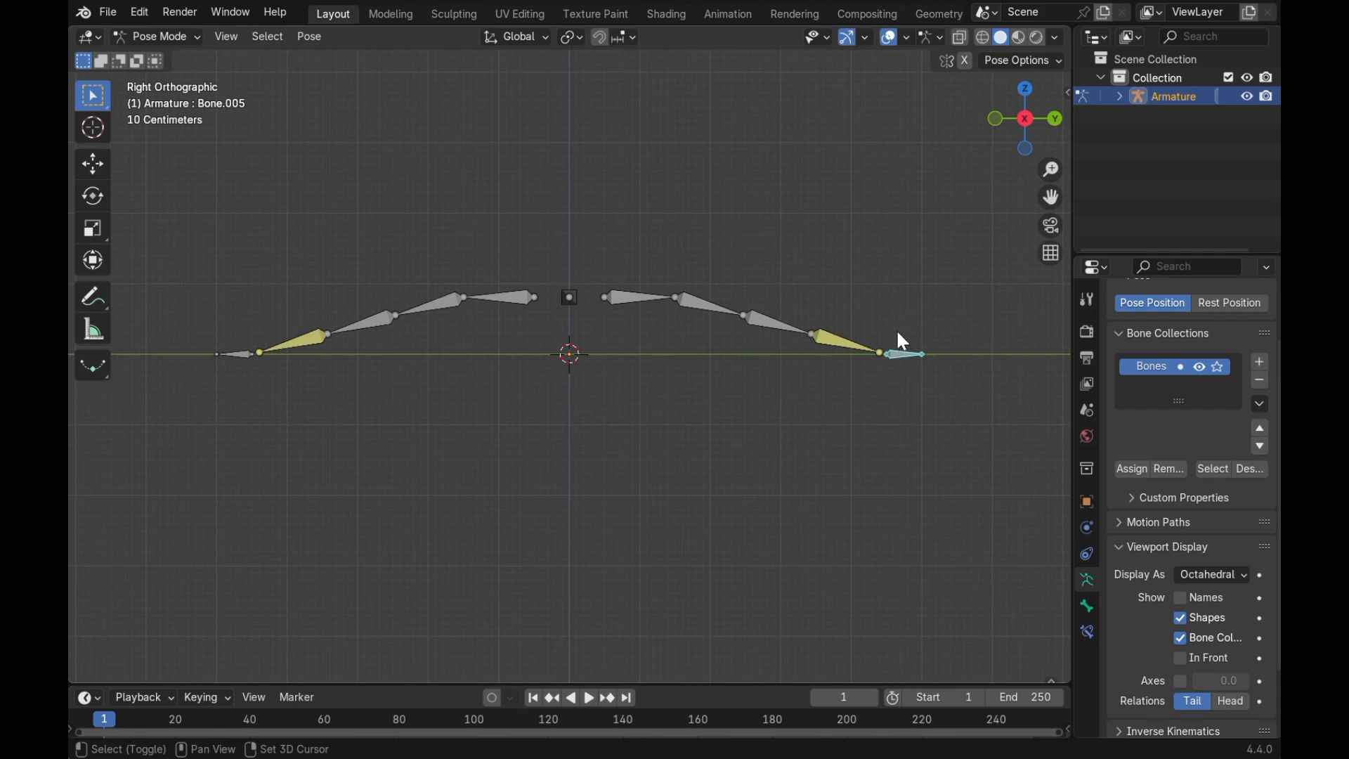
pyautogui.keyDown('shift'); pyautogui.moveTo(896, 333); pyautogui.dragTo(938, 391); pyautogui.keyUp('shift')
pyautogui.moveTo(939, 391); pyautogui.dragTo(943, 394, button='middle')
pyautogui.keyDown('shift'); pyautogui.moveTo(153, 344); pyautogui.dragTo(187, 442); pyautogui.keyUp('shift')
pyautogui.moveTo(559, 405); pyautogui.dragTo(566, 418, button='middle')
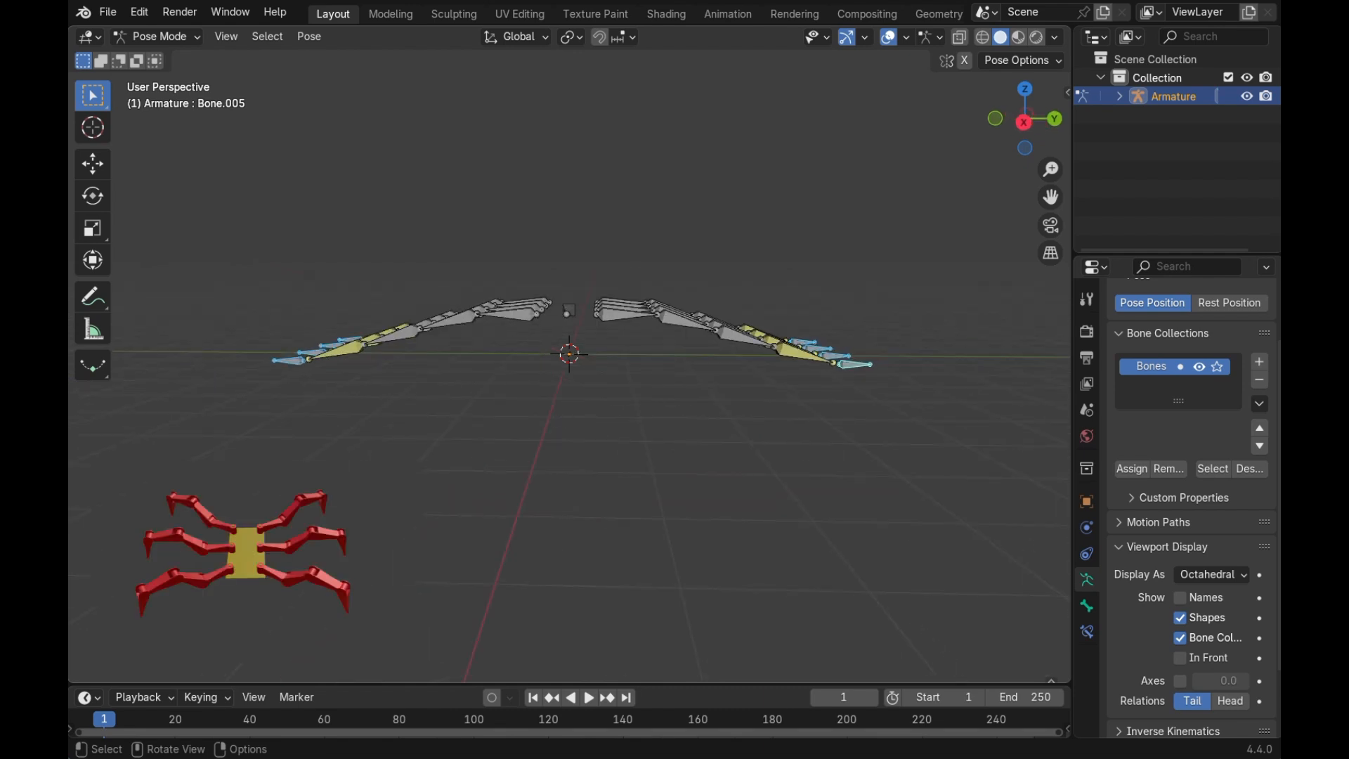
pyautogui.press('s')
pyautogui.press('y')
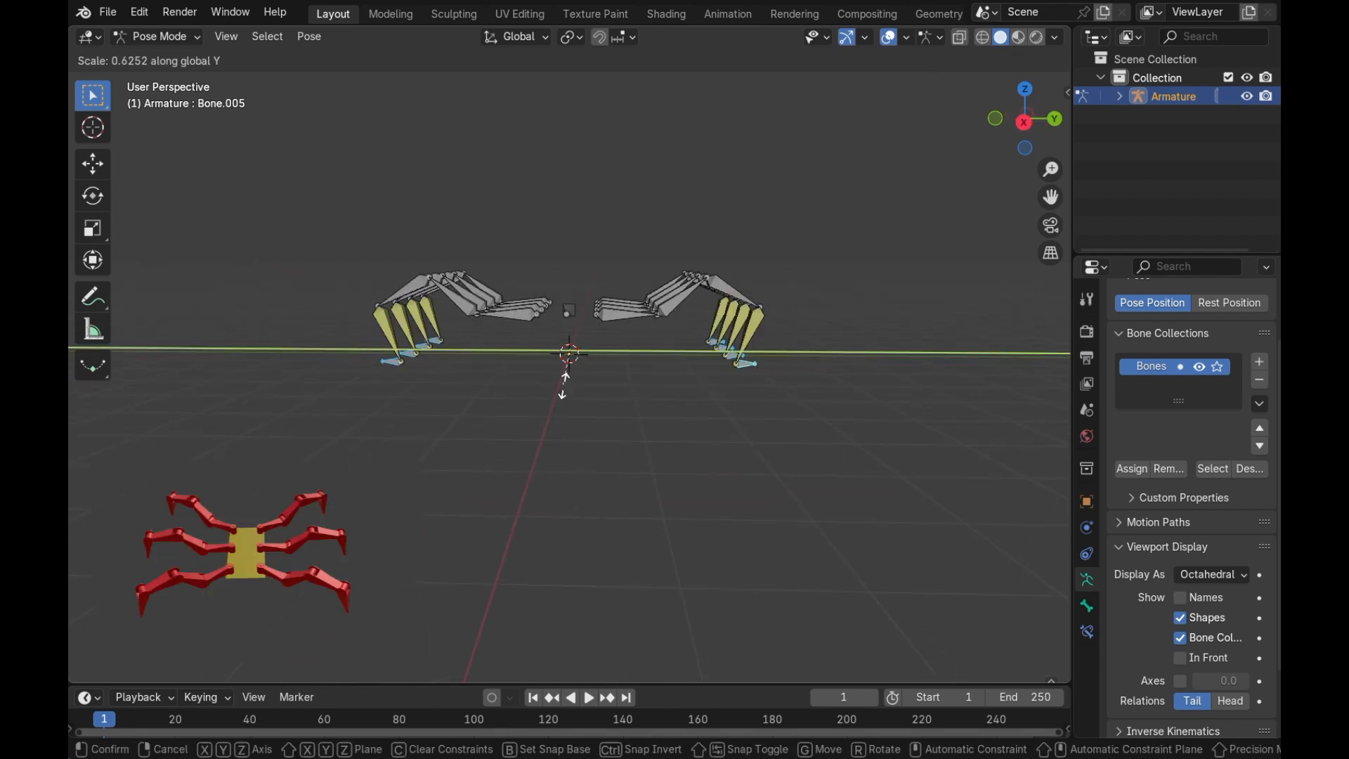
pyautogui.click(568, 388)
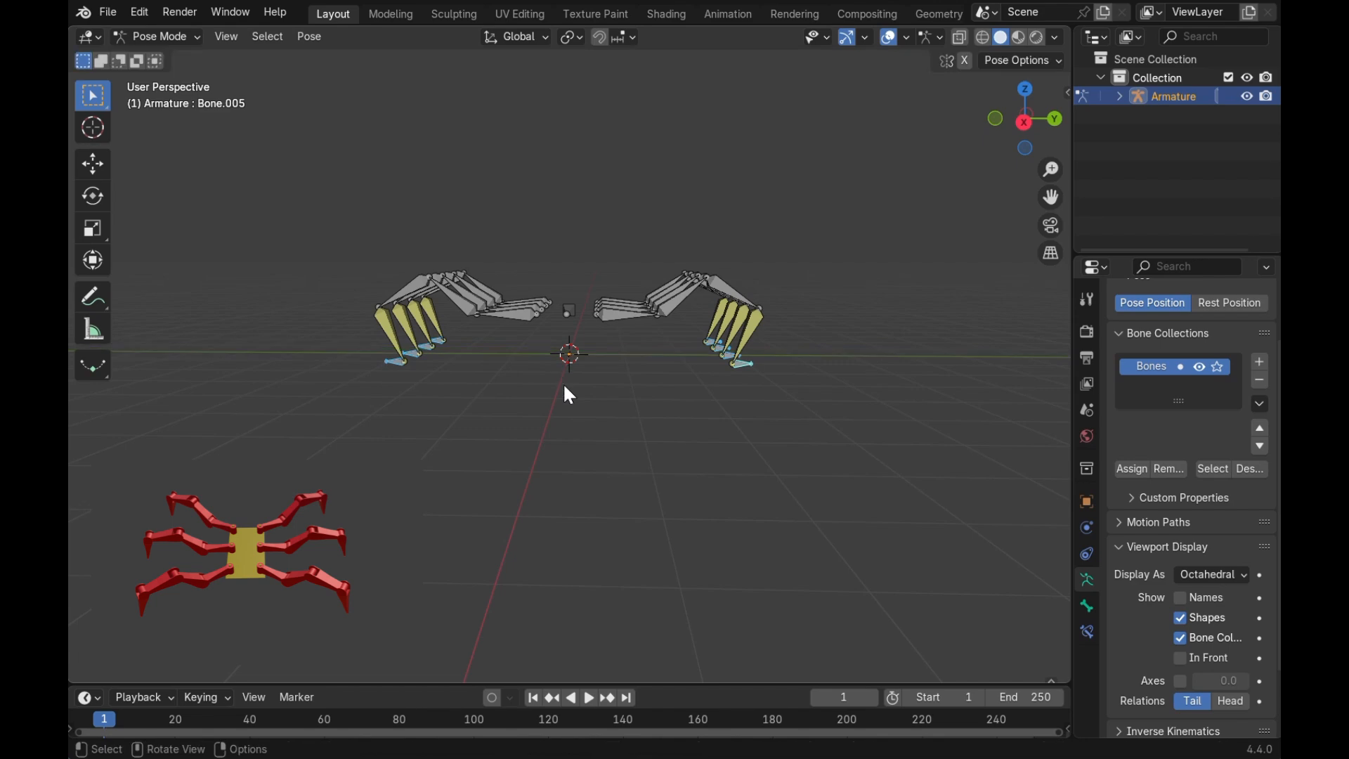
# - Test the whole rig by moving the body bone freely between the planted feet
pyautogui.moveTo(563, 382); pyautogui.dragTo(629, 473, button='middle')
pyautogui.click(576, 367)
pyautogui.press('g')
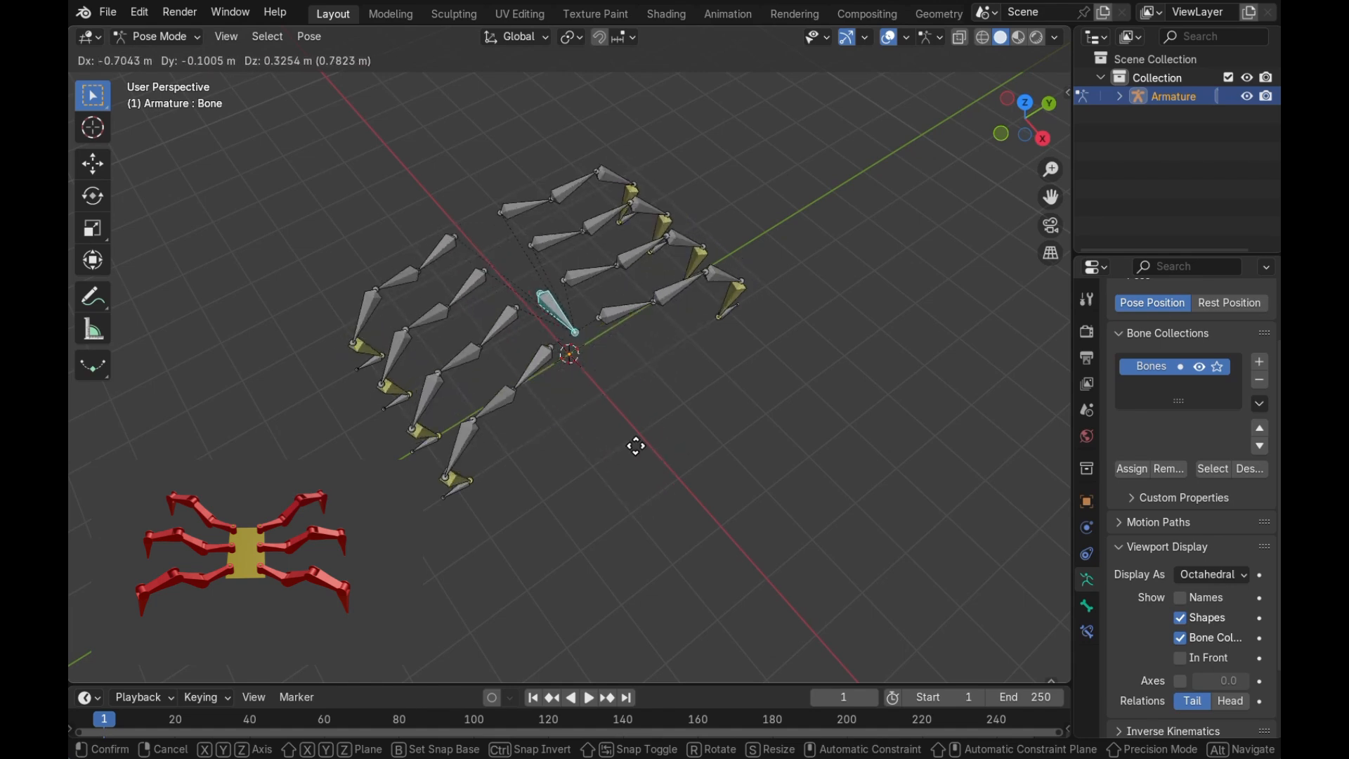
pyautogui.click(613, 500)
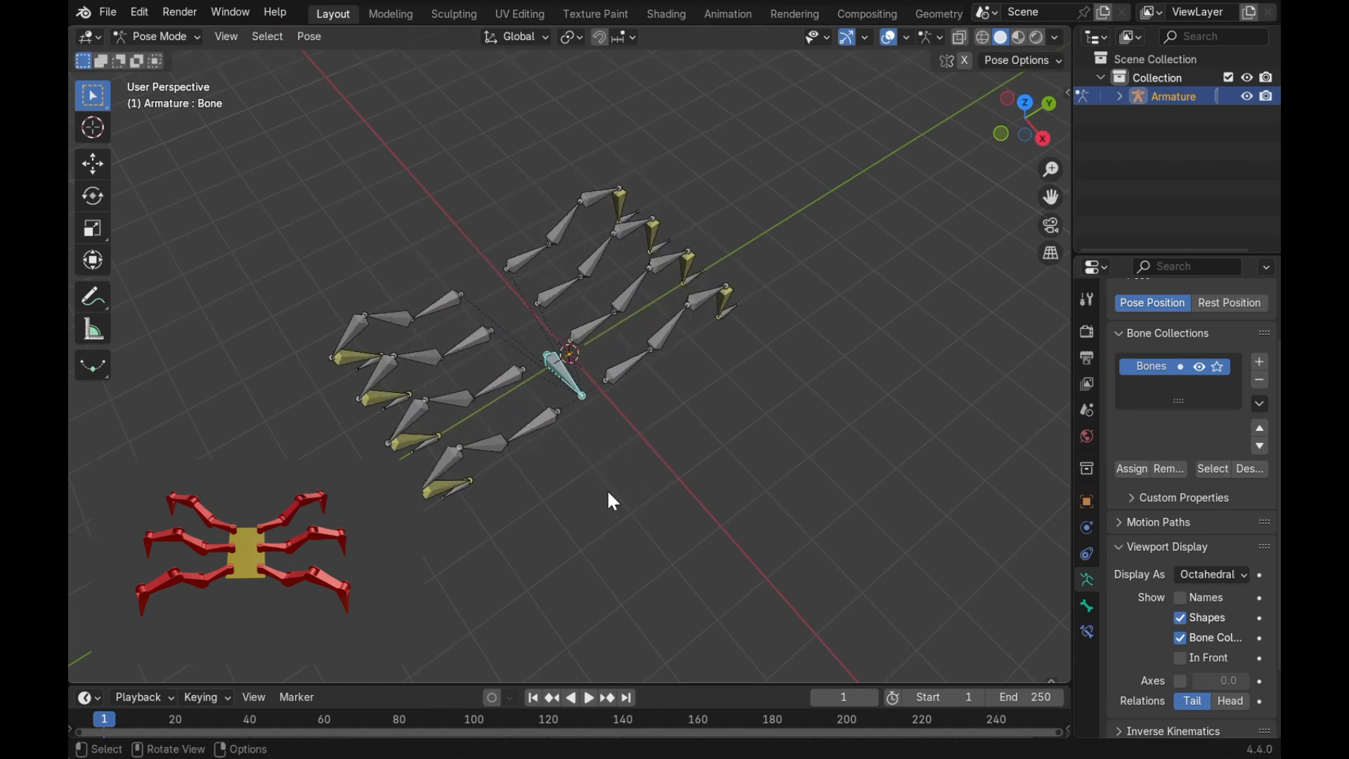
pyautogui.moveTo(609, 496); pyautogui.dragTo(760, 355, button='middle')
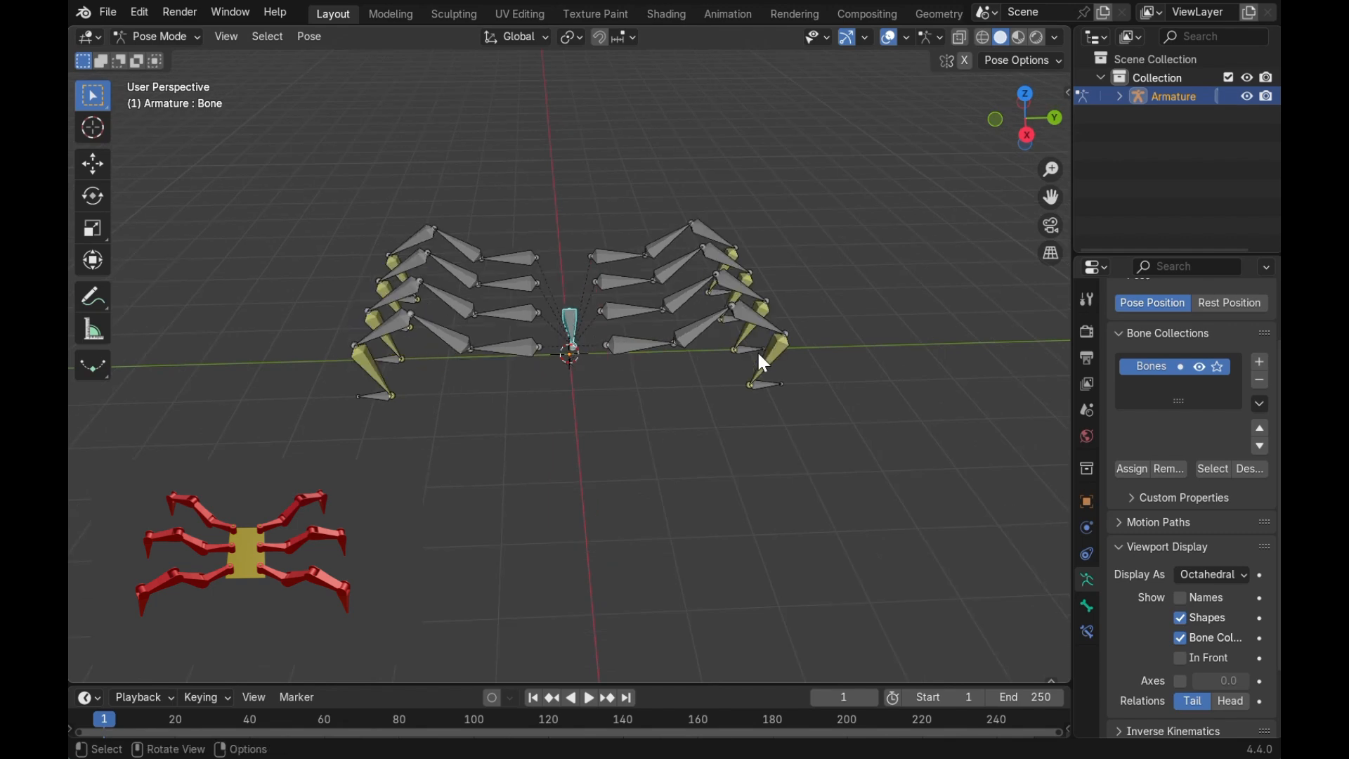
# - Switch the armature to Rest Position, return to Object Mode and deselect everything
pyautogui.click(1231, 303)
pyautogui.moveTo(695, 435); pyautogui.dragTo(752, 423, button='middle')
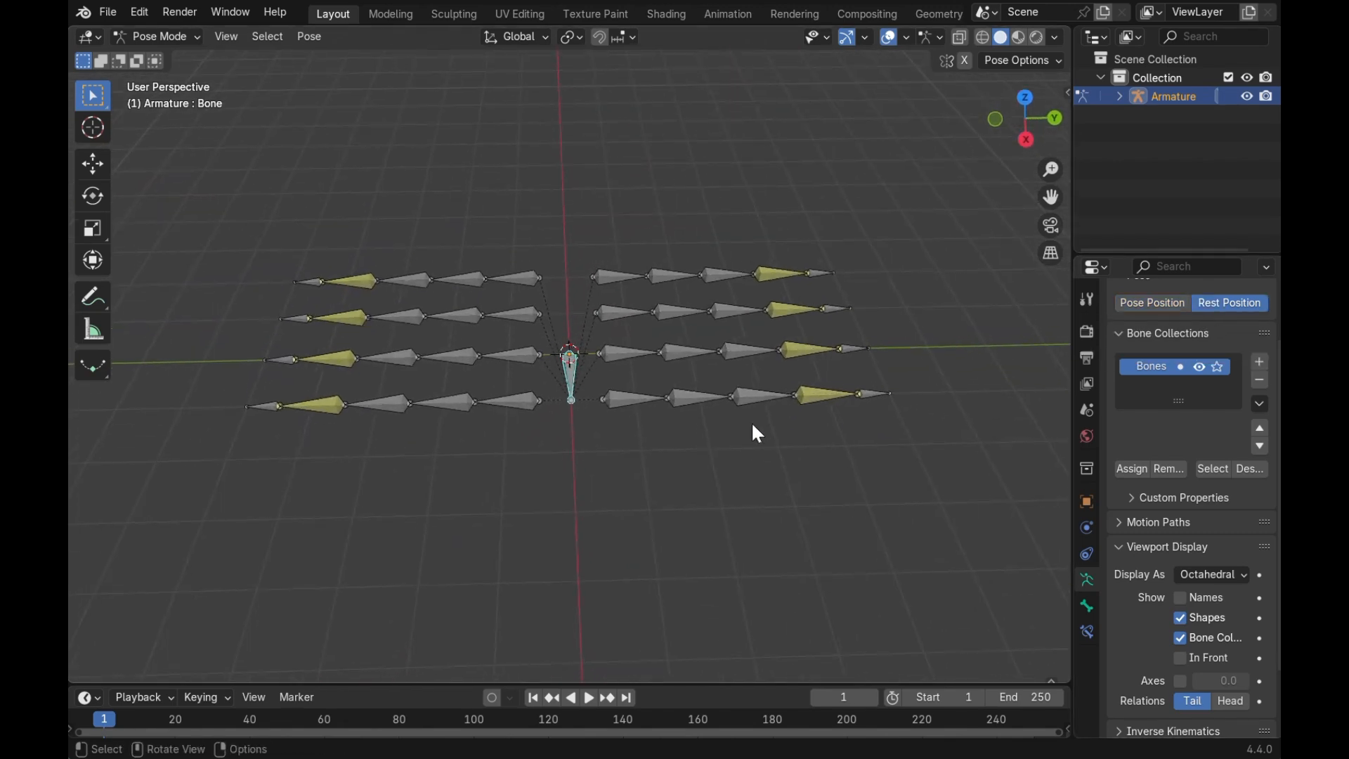
pyautogui.click(175, 36)
pyautogui.click(175, 56)
pyautogui.moveTo(801, 516)
pyautogui.mouseDown(button='middle')
pyautogui.moveTo(767, 501)
pyautogui.moveTo(783, 513)
pyautogui.mouseUp(button='middle')
pyautogui.click(767, 501)
pyautogui.scroll(2, 767, 500)
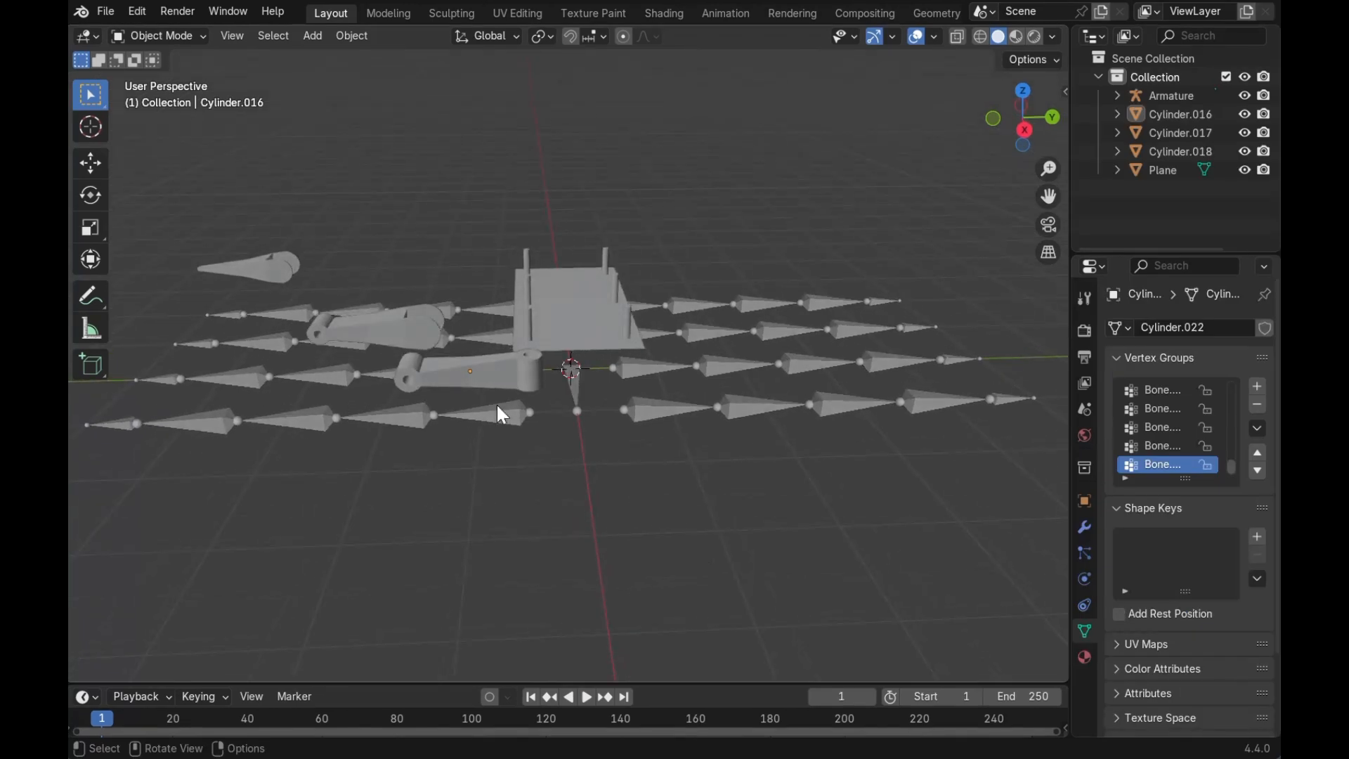
# - Try moving the three leg-part meshes individually near the -Y leg bones, and undo the moves
pyautogui.click(490, 388)
pyautogui.moveTo(487, 382); pyautogui.dragTo(456, 413)
pyautogui.click(410, 309)
pyautogui.press('g')
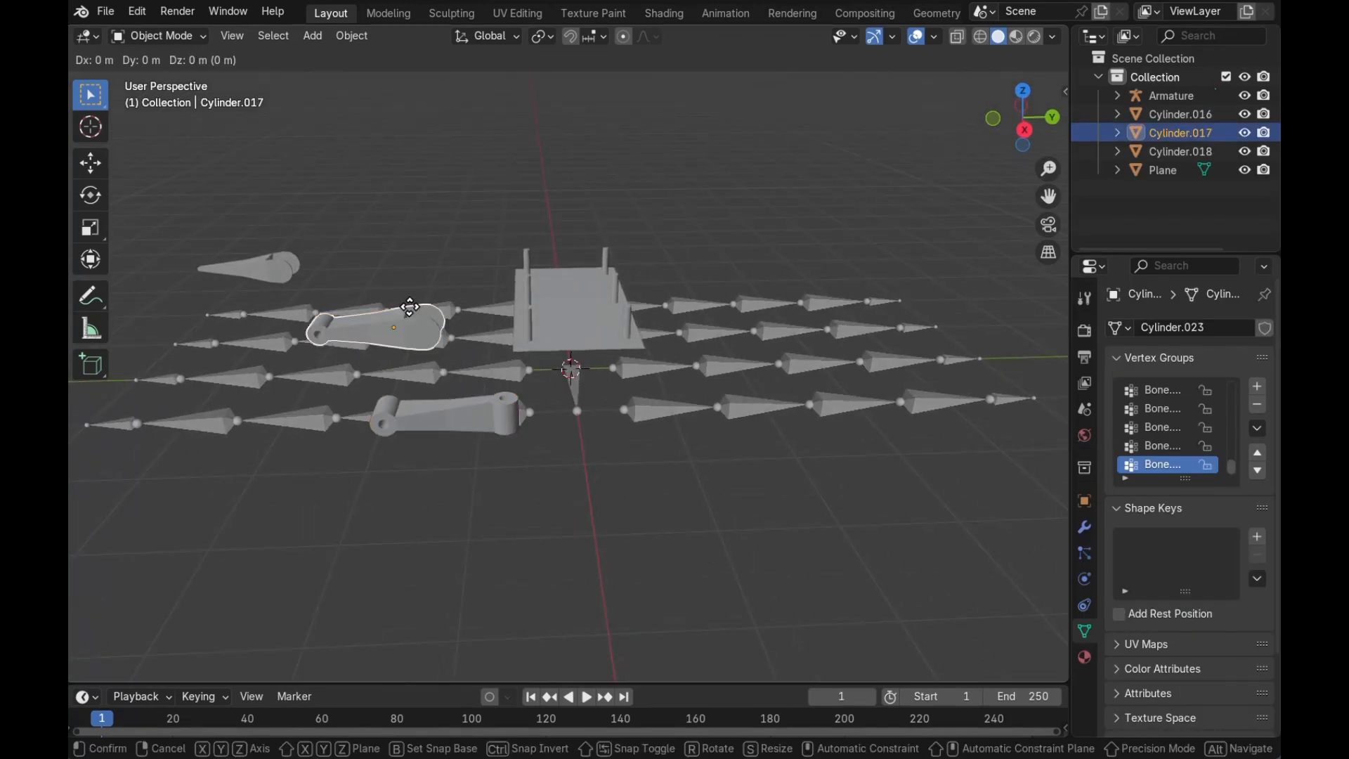
pyautogui.click(401, 347)
pyautogui.click(275, 278)
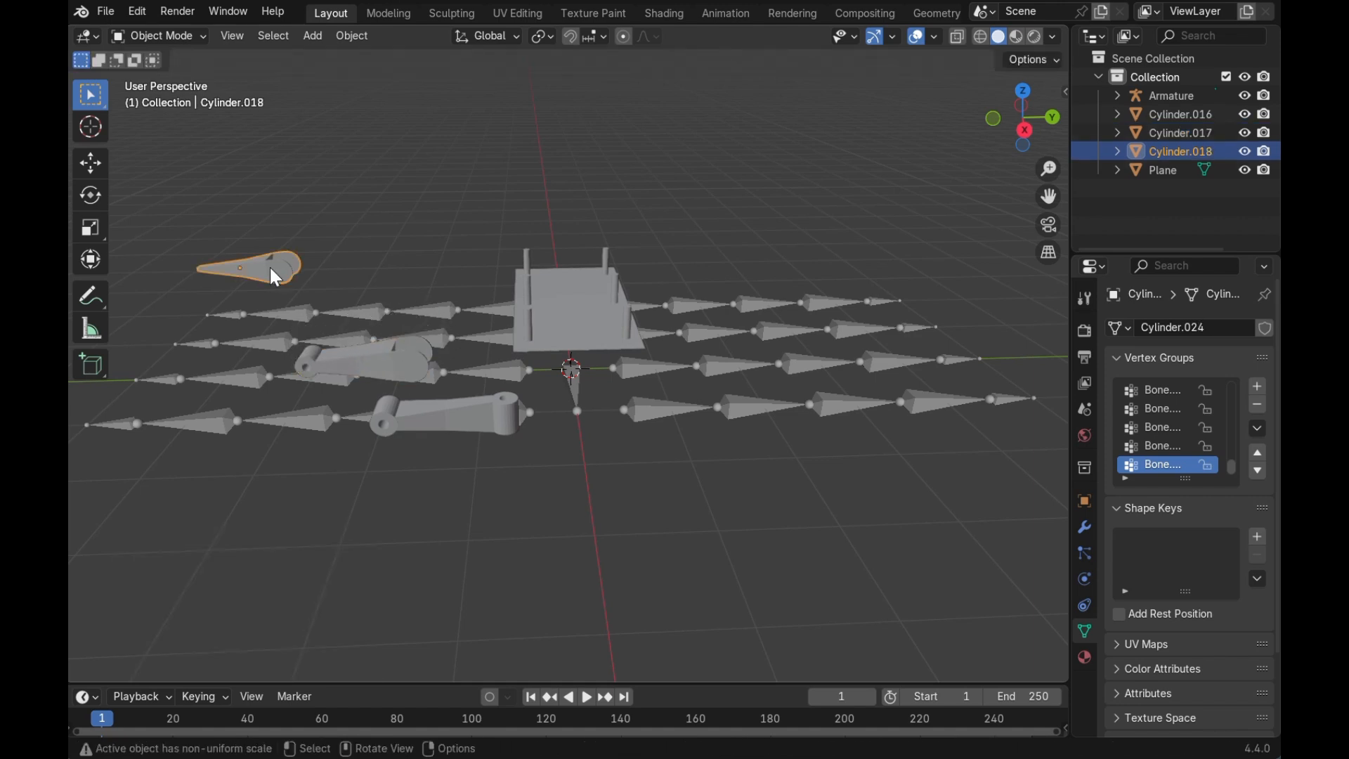
pyautogui.press('g')
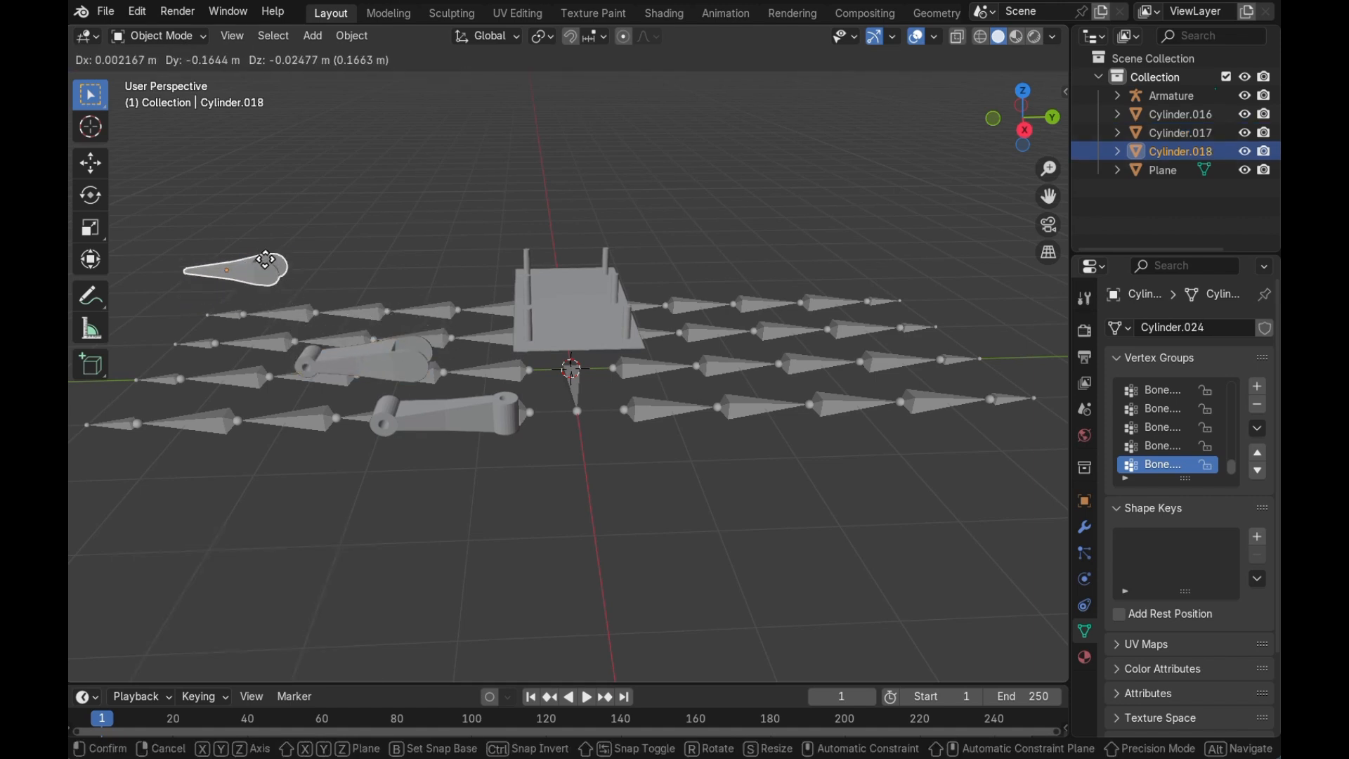
pyautogui.click(290, 293)
pyautogui.hotkey('ctrl', 'z')
pyautogui.hotkey('ctrl', 'z')
pyautogui.hotkey('ctrl', 'z')
pyautogui.hotkey('ctrl', 'z')
pyautogui.hotkey('ctrl', 'z')
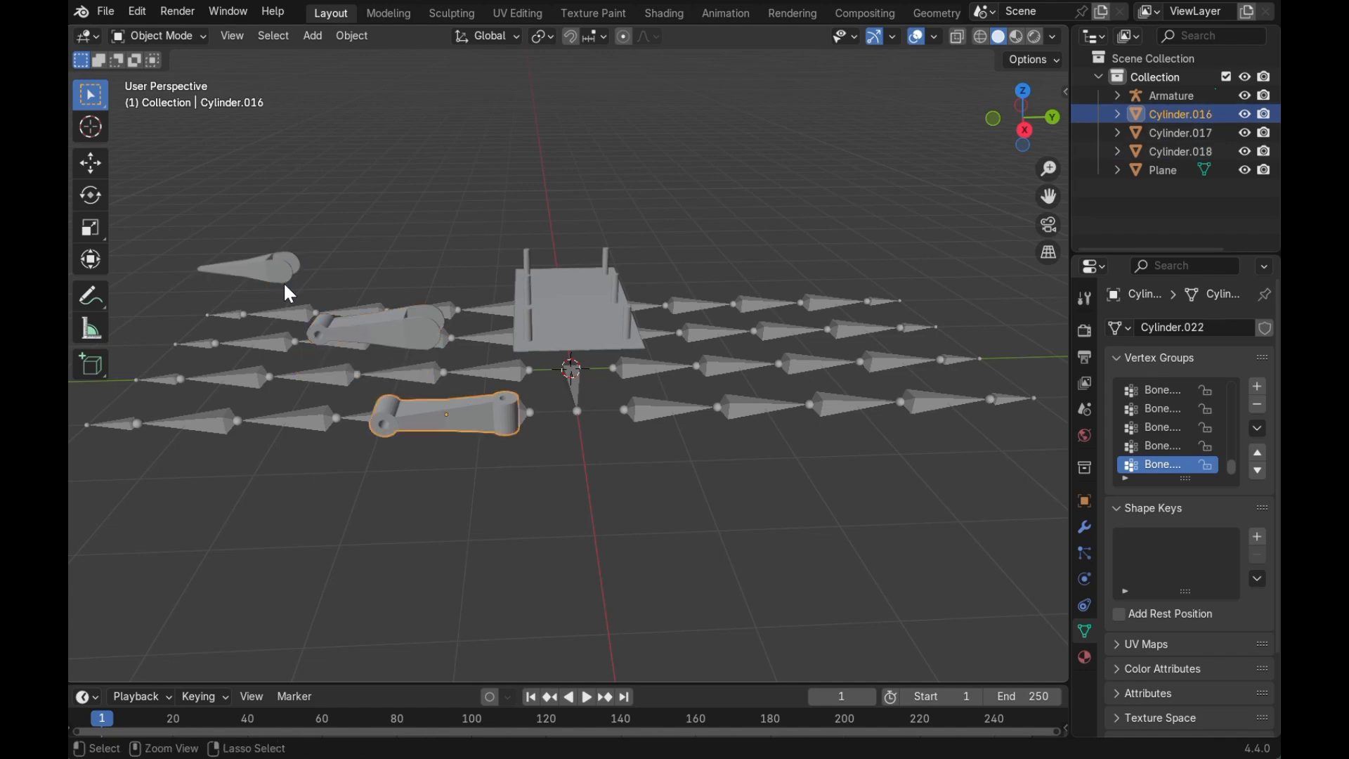
# - Delete the surplus outermost pair of leg bone chains at the armature's -X end in Edit Mode, and return to Object Mode
pyautogui.click(563, 303)
pyautogui.moveTo(563, 303); pyautogui.dragTo(693, 468, button='middle')
pyautogui.scroll(-1, 581, 322)
pyautogui.click(464, 403)
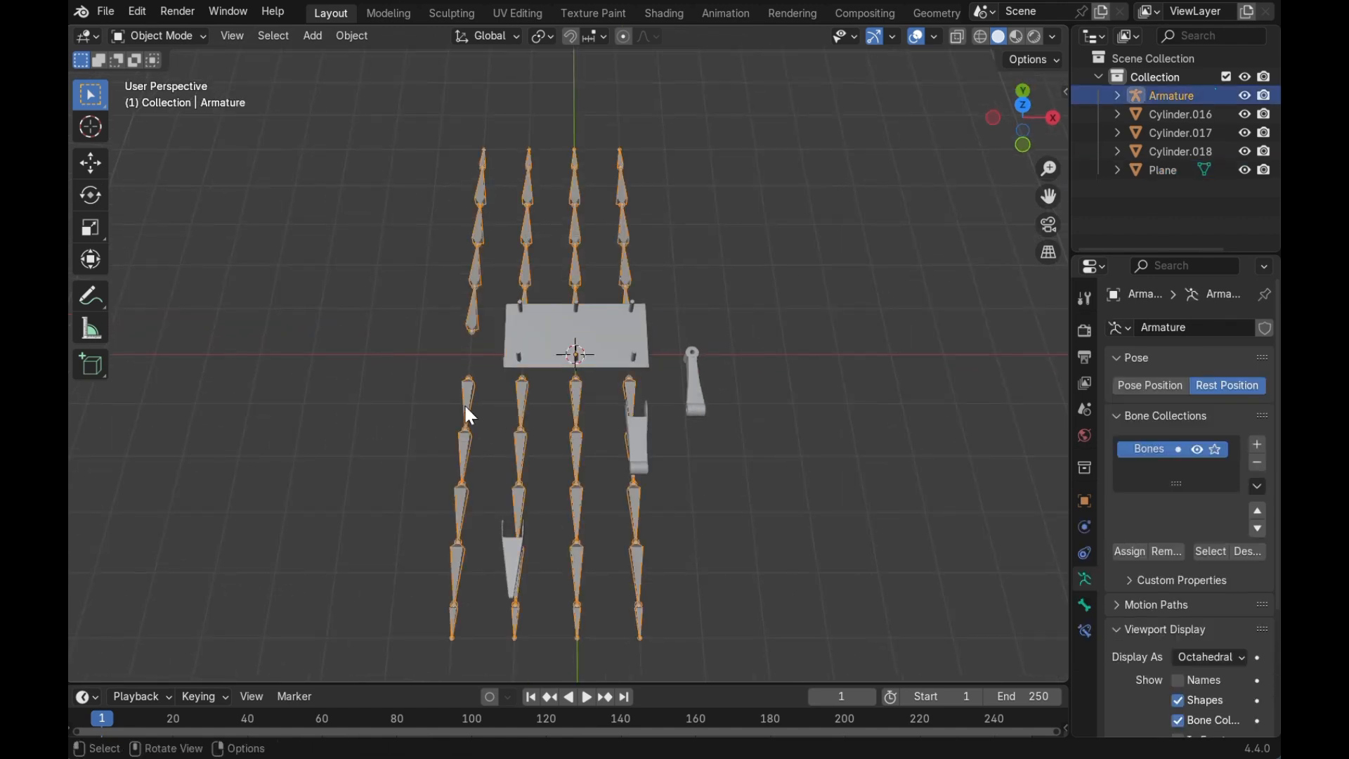
pyautogui.click(182, 36)
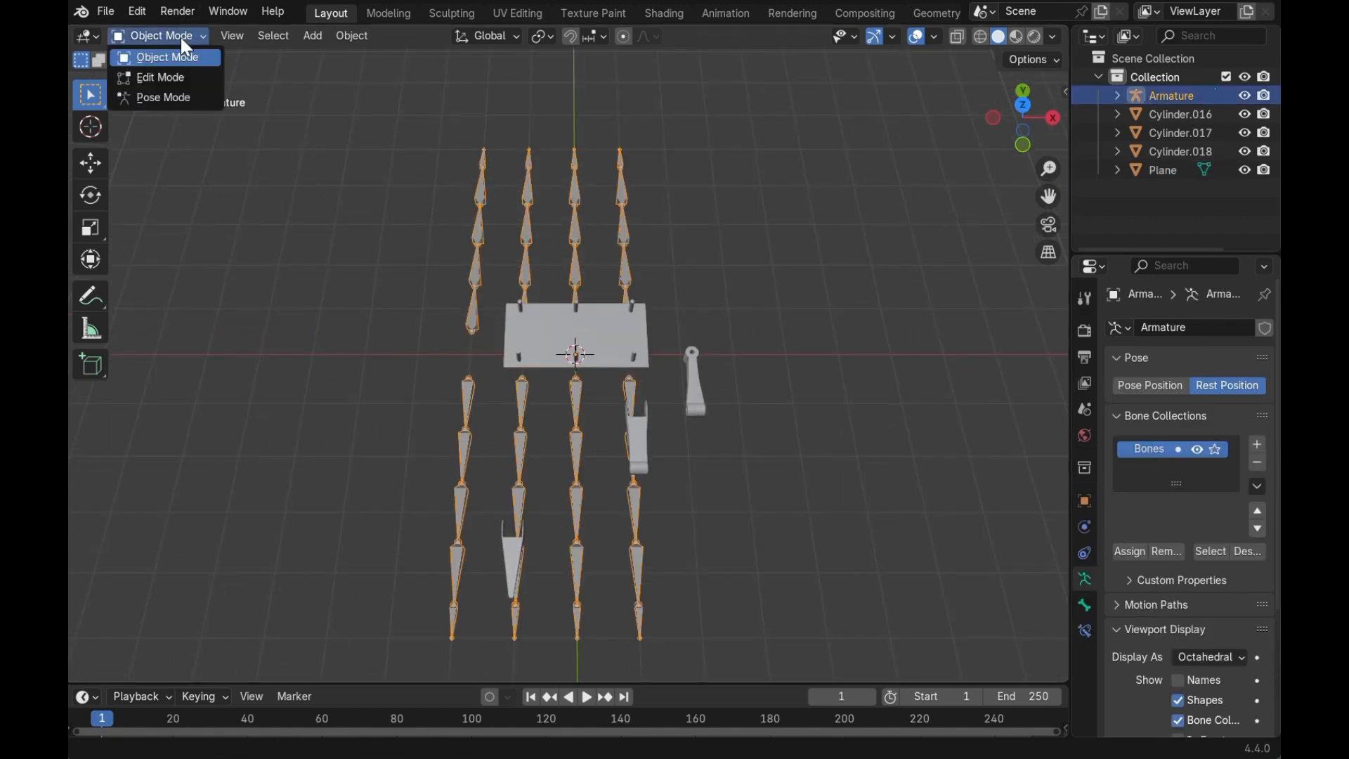
pyautogui.click(180, 77)
pyautogui.moveTo(351, 295); pyautogui.dragTo(413, 206, button='middle')
pyautogui.moveTo(422, 141); pyautogui.dragTo(493, 662)
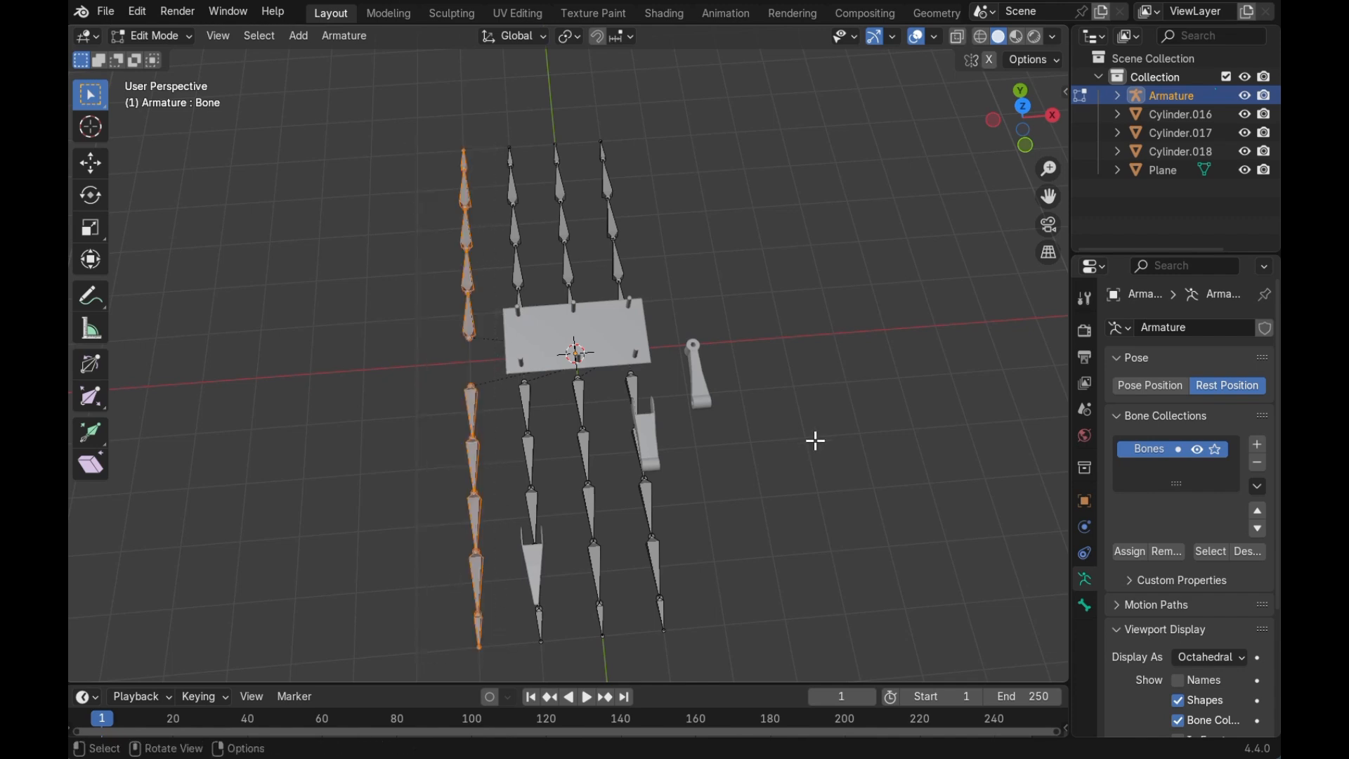
pyautogui.press('x')
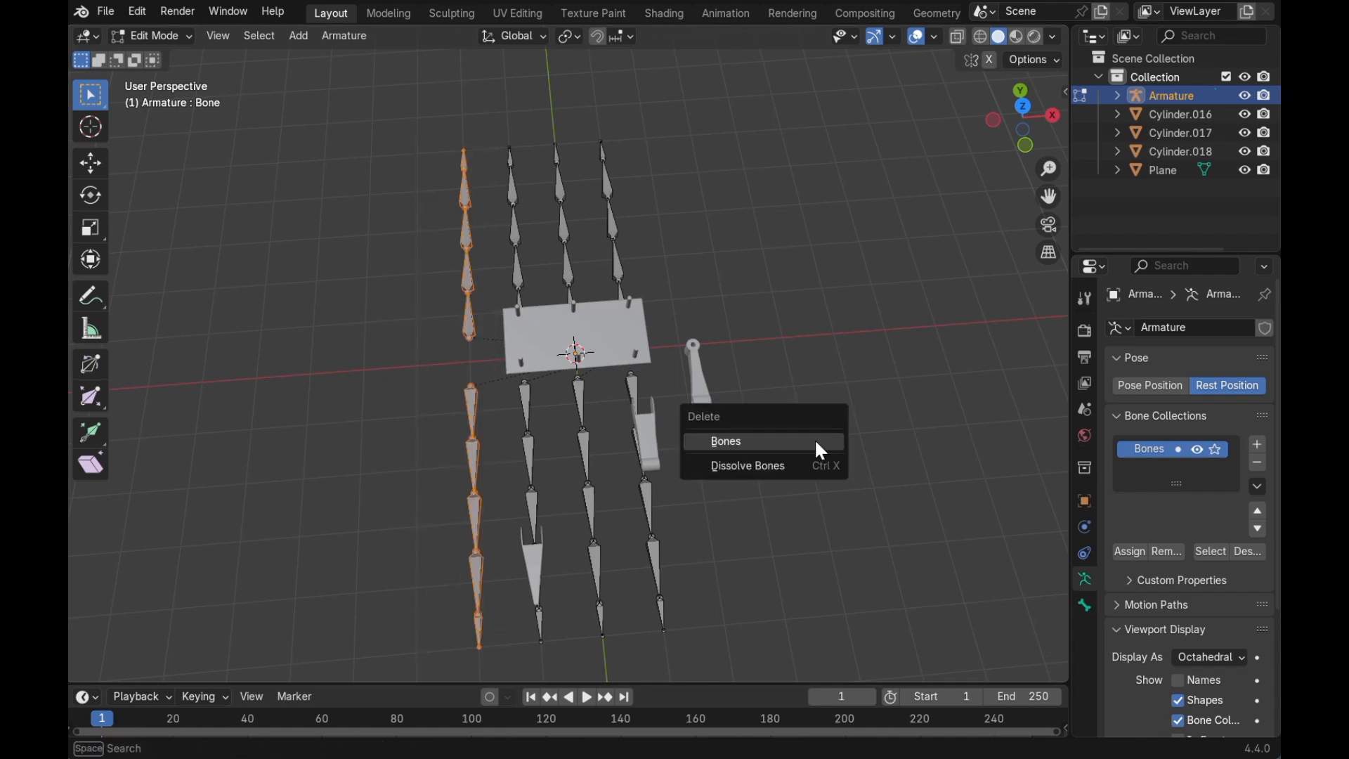
pyautogui.click(815, 441)
pyautogui.click(149, 36)
pyautogui.click(150, 55)
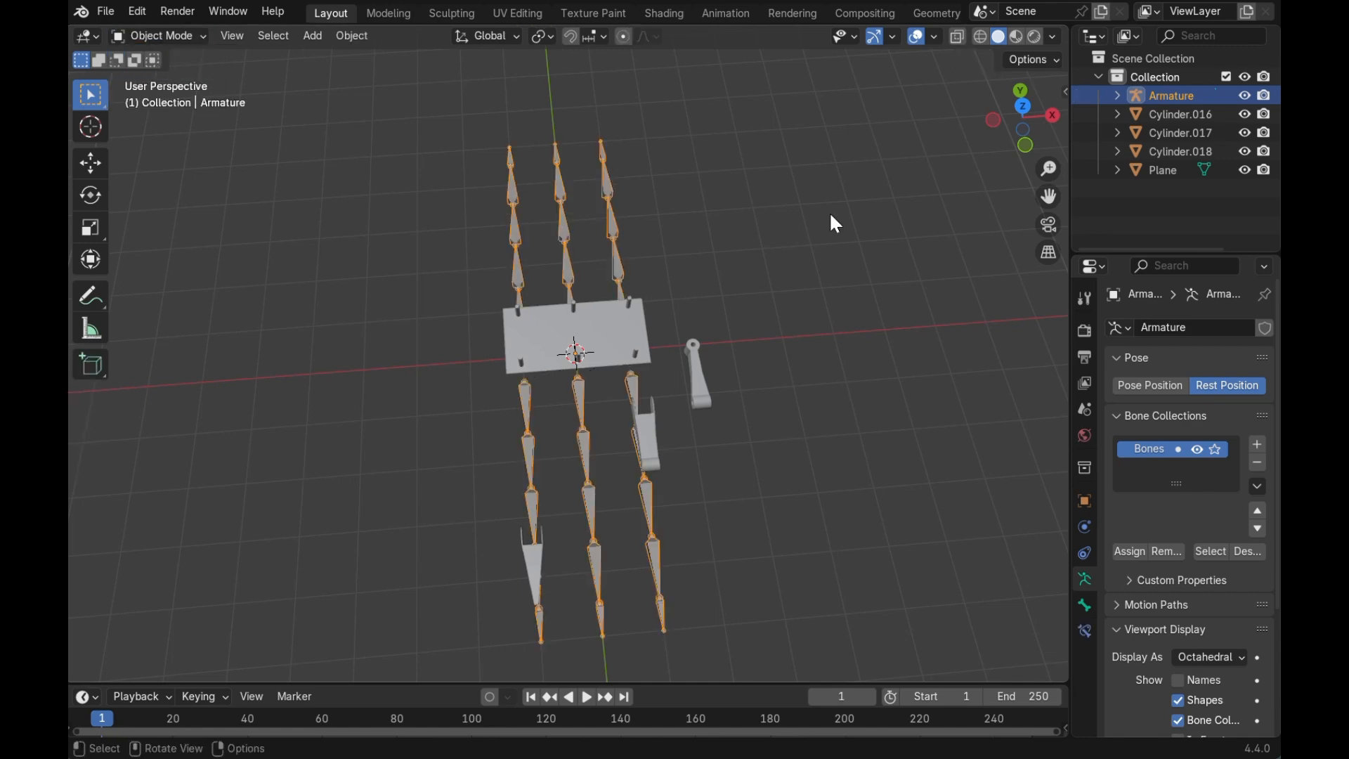
# - Move the short hip-segment mesh -1 m along X and -1 m along Z onto the first bone of the +X, -Y leg
pyautogui.moveTo(831, 220); pyautogui.dragTo(835, 224, button='middle')
pyautogui.click(530, 405)
pyautogui.scroll(3, 599, 441)
pyautogui.moveTo(600, 441); pyautogui.dragTo(599, 441, button='middle')
pyautogui.scroll(1, 599, 442)
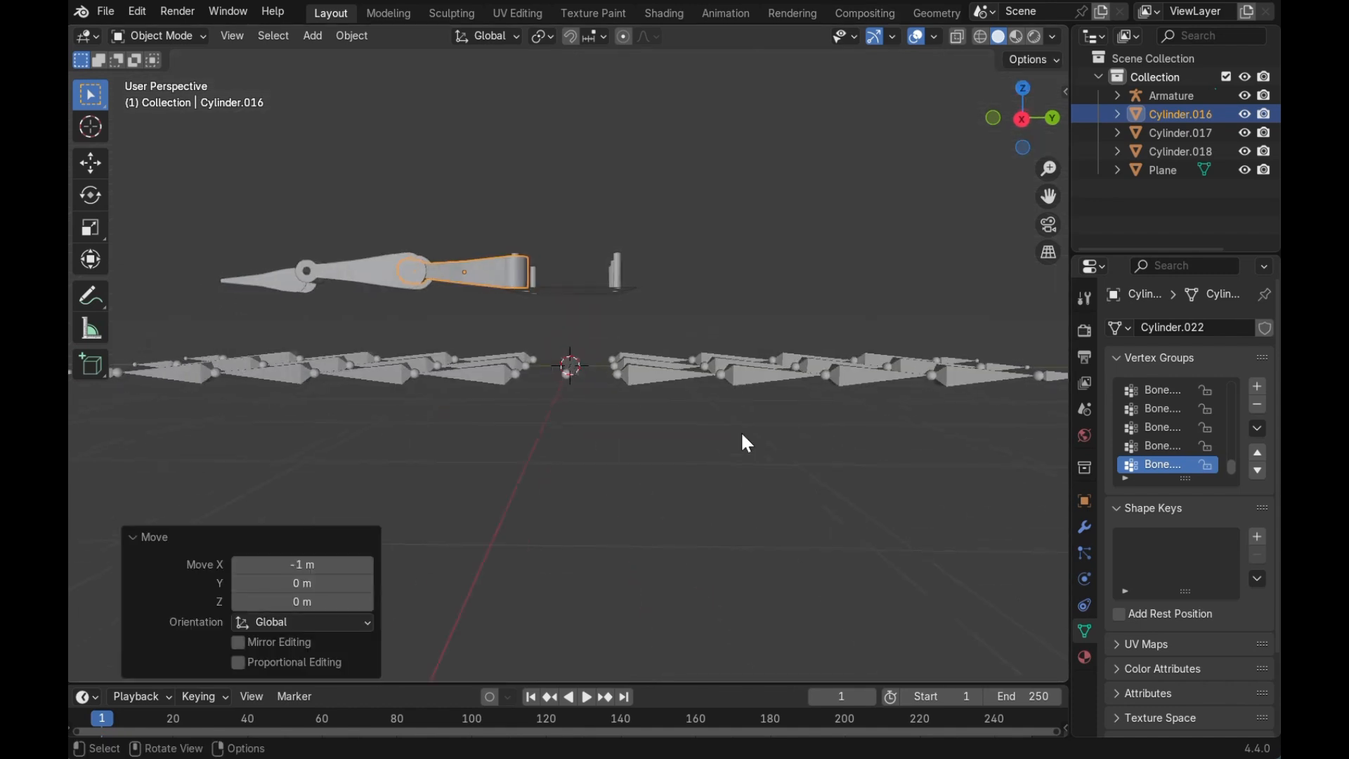
pyautogui.moveTo(742, 433); pyautogui.dragTo(742, 435, button='middle')
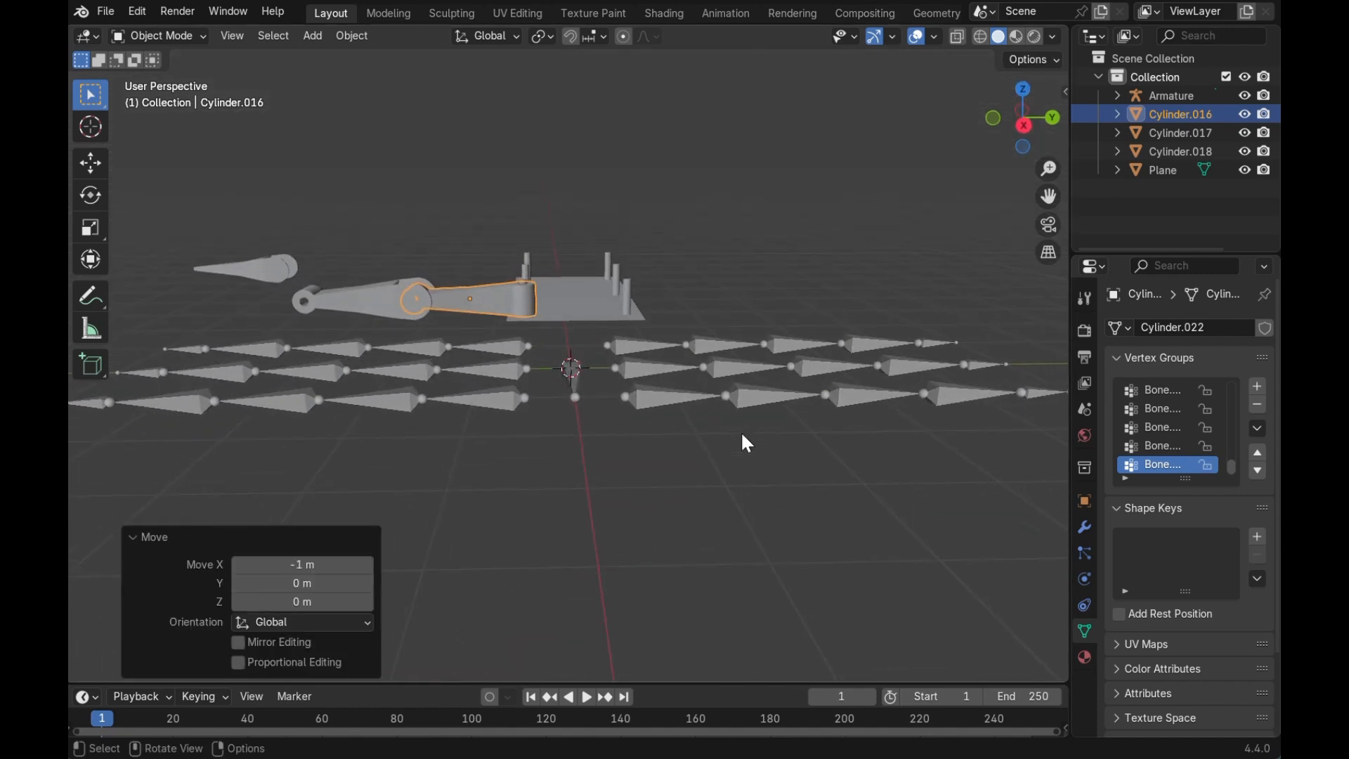
pyautogui.press('g')
pyautogui.press('z')
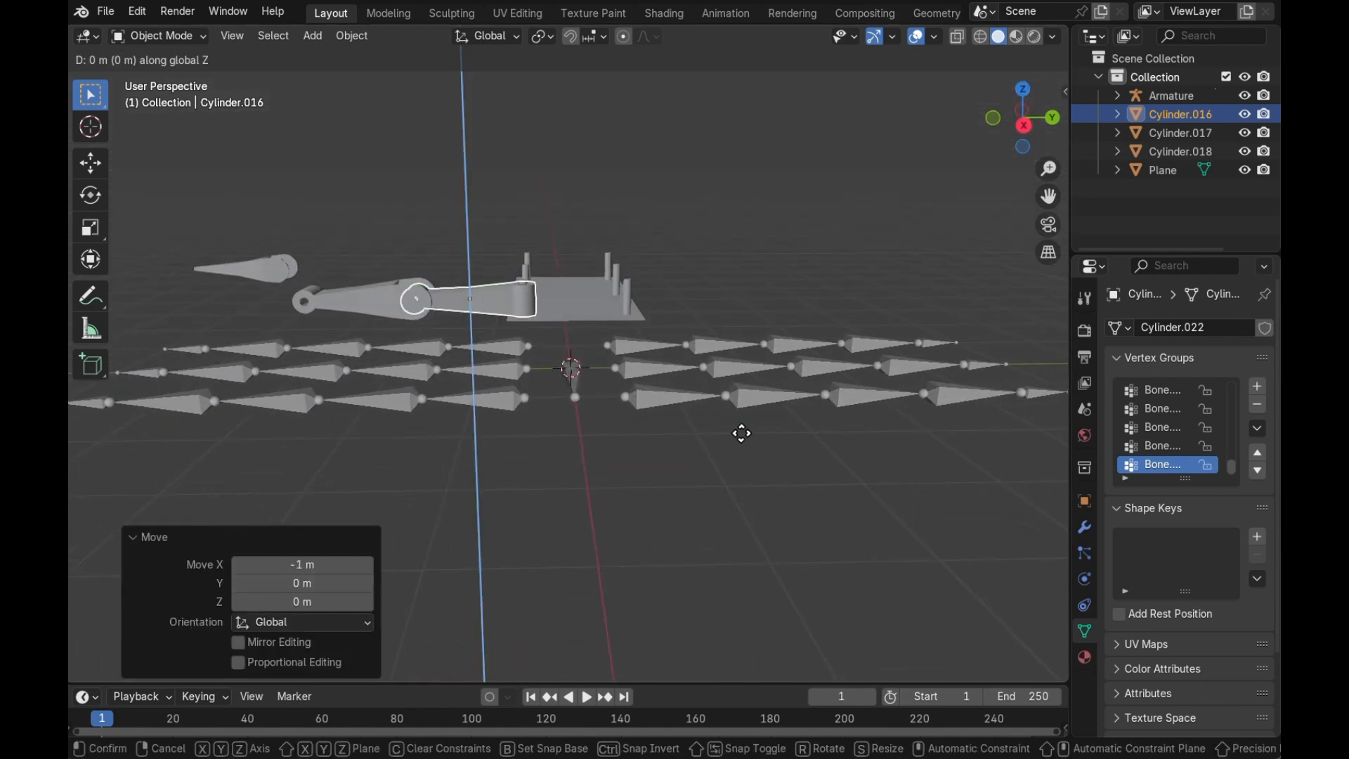
pyautogui.write('-1')
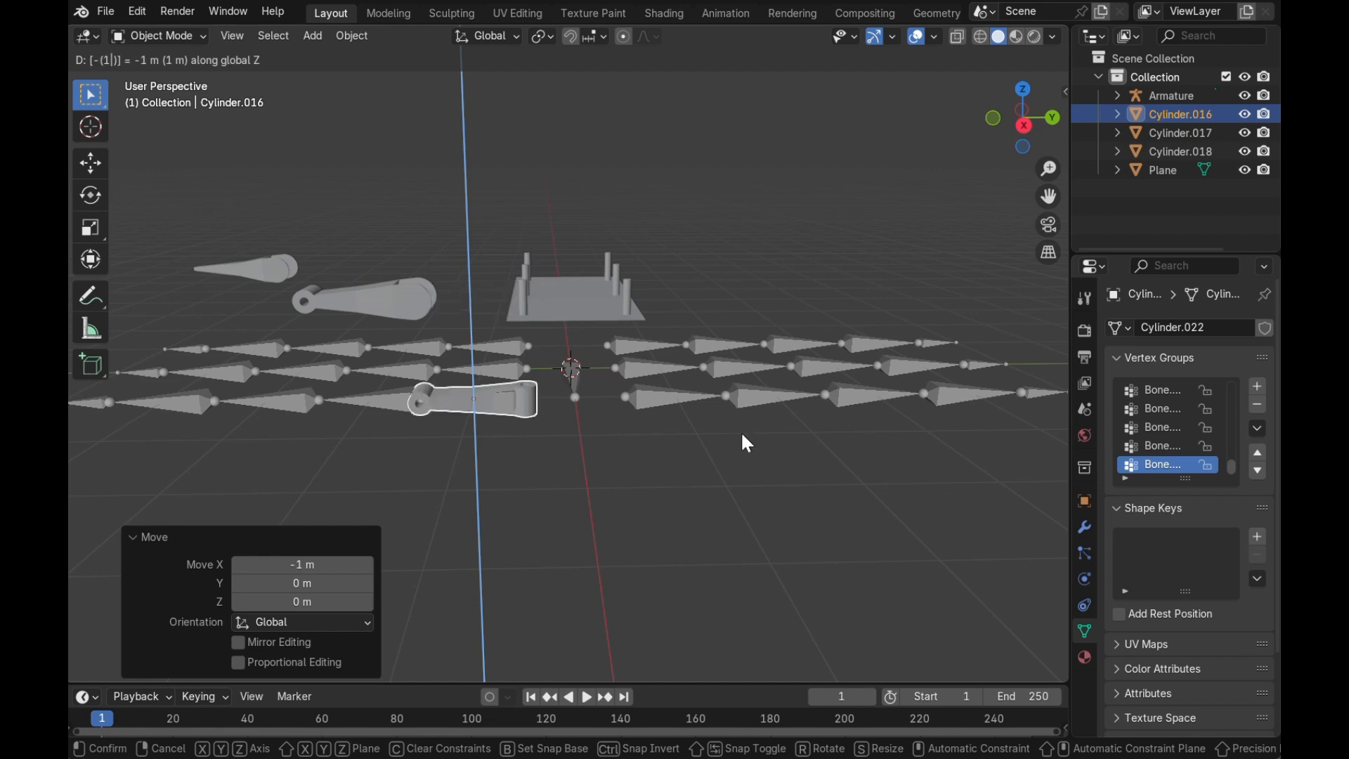
pyautogui.press('Return')
# - Examine in wireframe, from the right and top orthographic views, how the hip mesh's joint holes line up with the bone joints
pyautogui.click(980, 38)
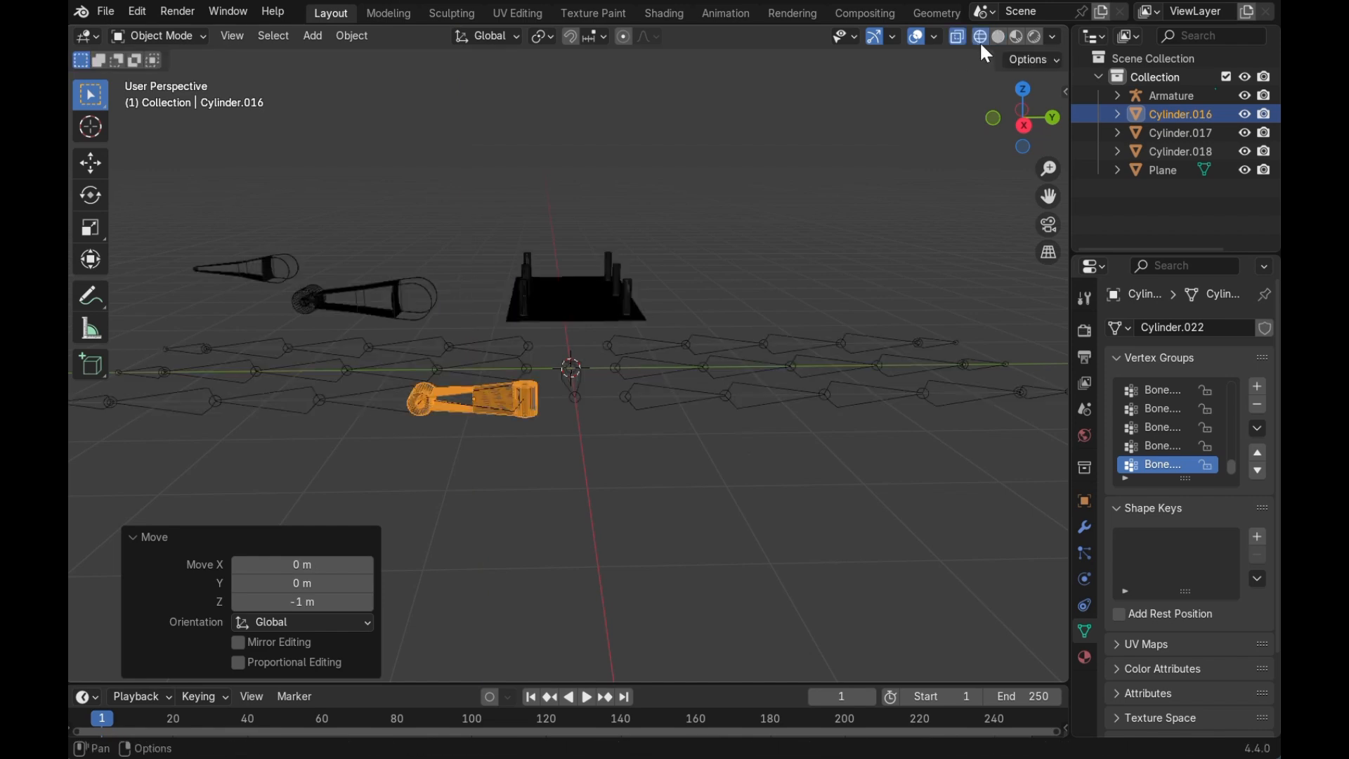
pyautogui.press('KP_5')
pyautogui.click(1017, 126)
pyautogui.keyDown('shift'); pyautogui.hscroll(-3, 521, 322); pyautogui.keyUp('shift')
pyautogui.scroll(5, 522, 321)
pyautogui.scroll(6, 527, 333)
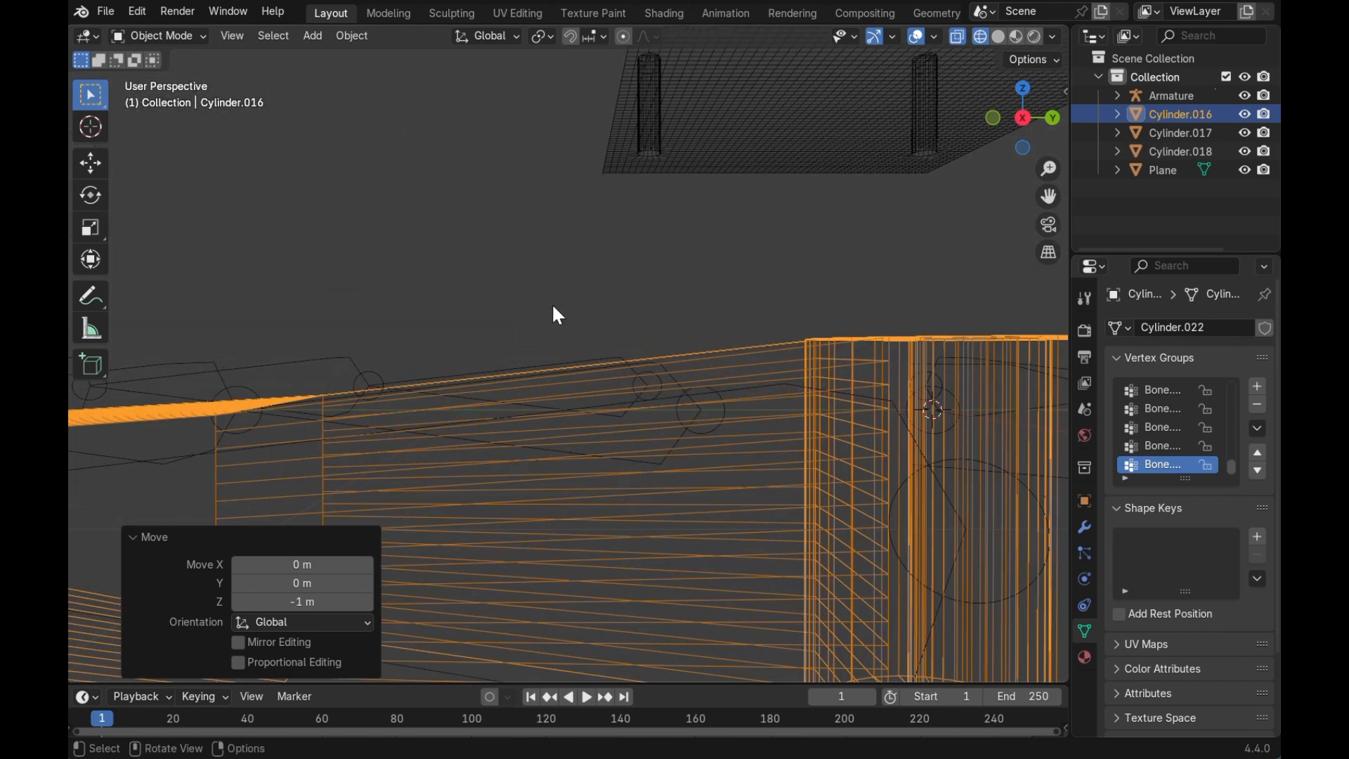
pyautogui.click(1022, 117)
pyautogui.click(1018, 116)
pyautogui.click(1019, 115)
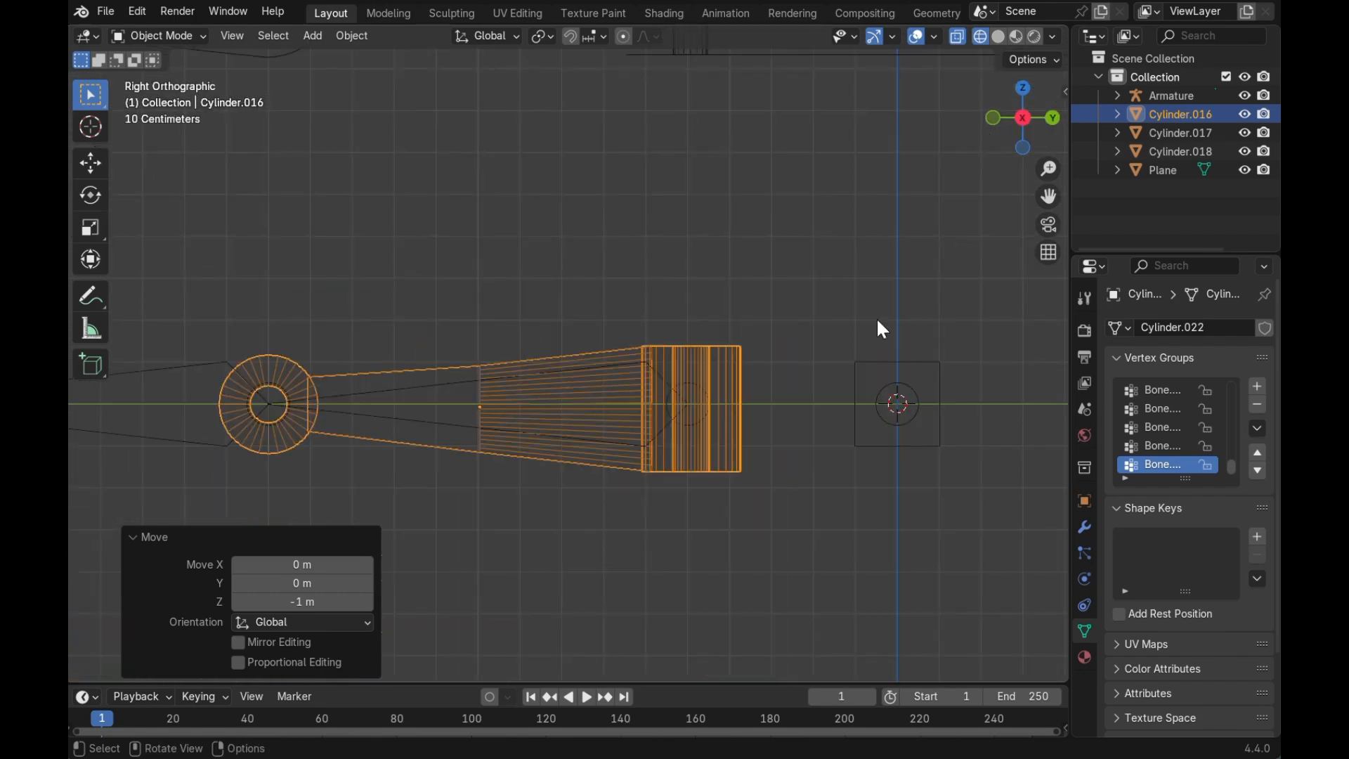
pyautogui.scroll(2, 348, 413)
pyautogui.keyDown('shift'); pyautogui.hscroll(-3, 348, 414); pyautogui.keyUp('shift')
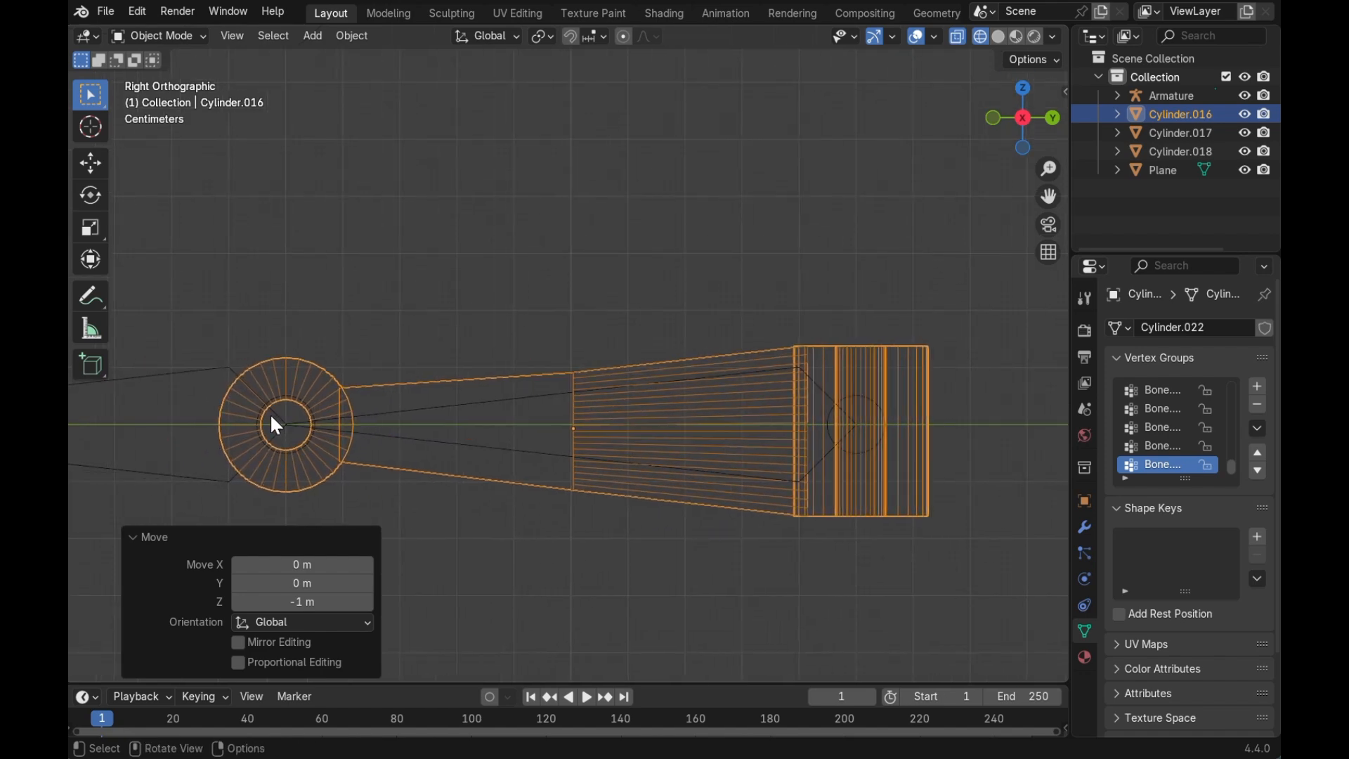
pyautogui.keyDown('shift'); pyautogui.hscroll(2, 856, 454); pyautogui.keyUp('shift')
pyautogui.scroll(3, 856, 453)
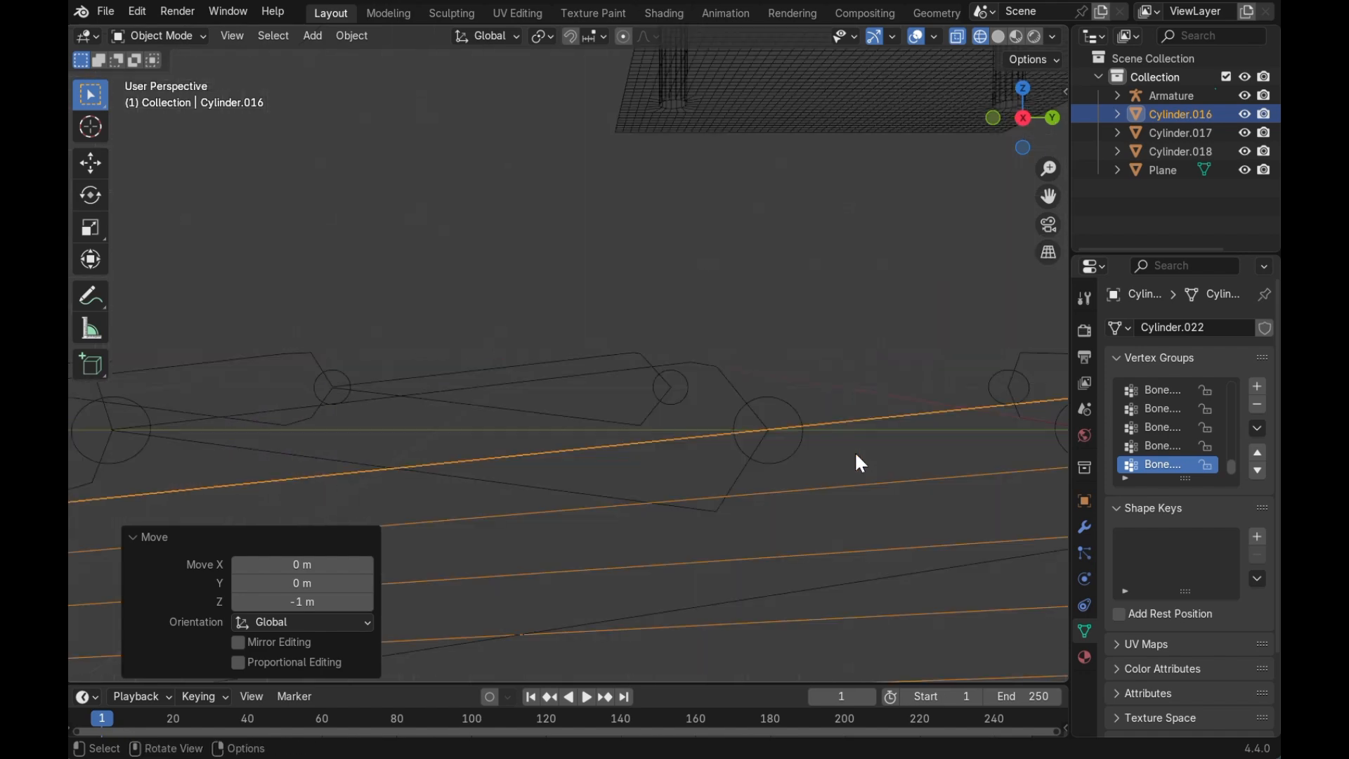
pyautogui.scroll(-3, 855, 454)
pyautogui.scroll(-2, 856, 454)
pyautogui.scroll(3, 856, 454)
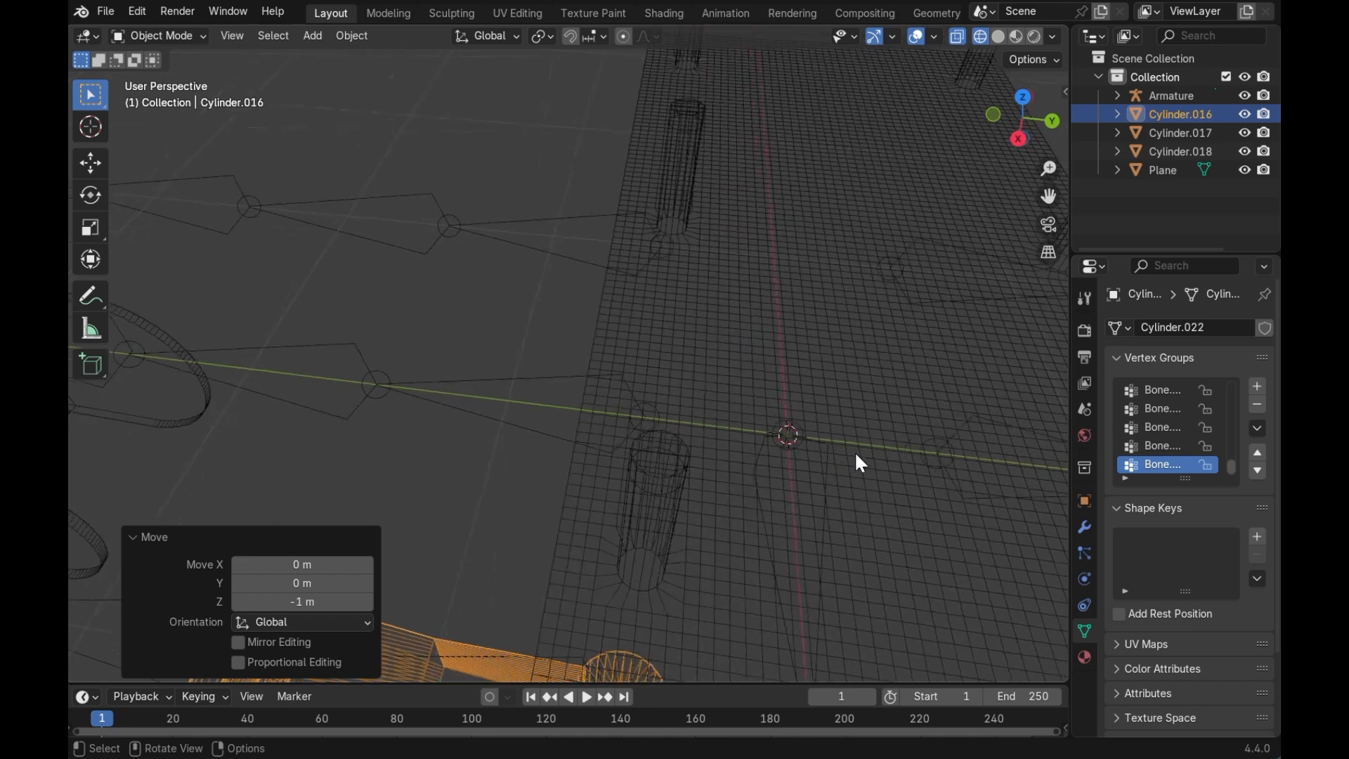
pyautogui.click(1017, 98)
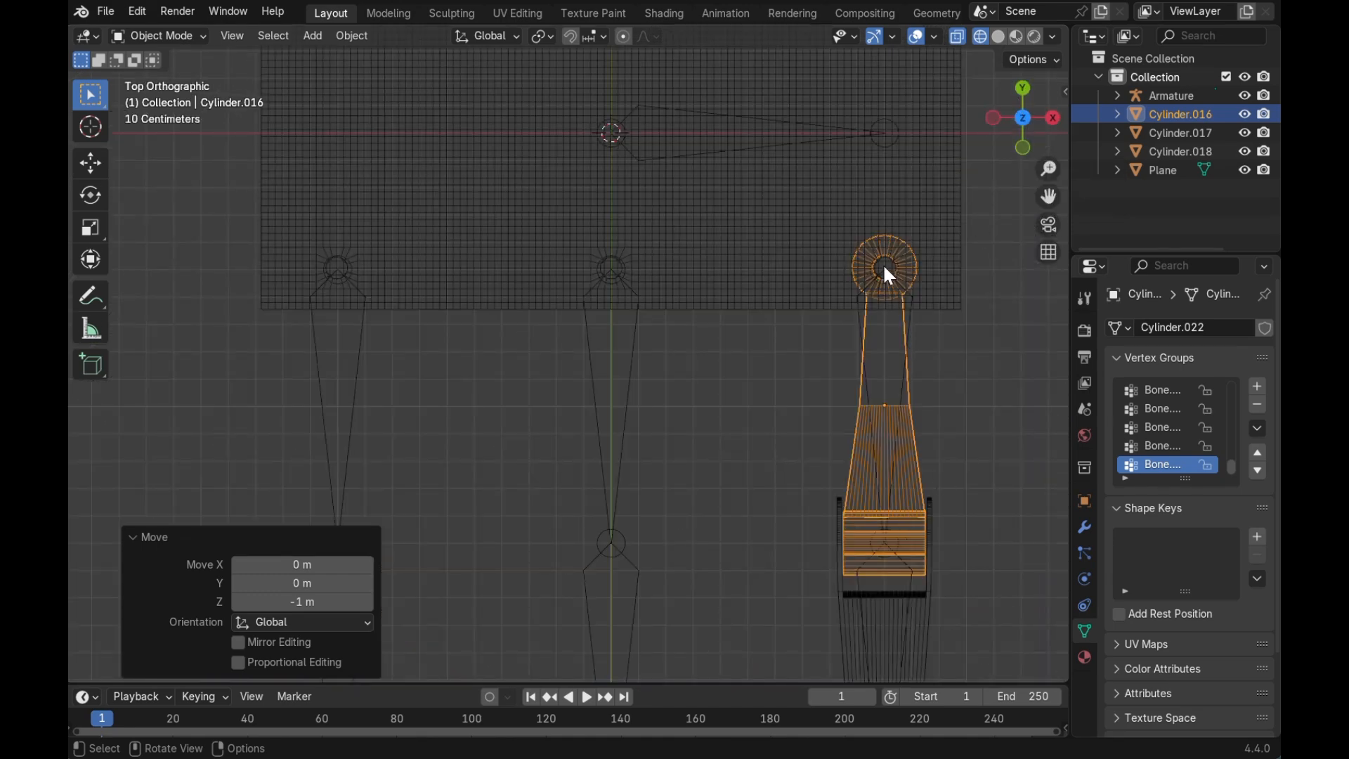
pyautogui.scroll(4, 884, 267)
pyautogui.keyDown('shift'); pyautogui.hscroll(6, 884, 267); pyautogui.keyUp('shift')
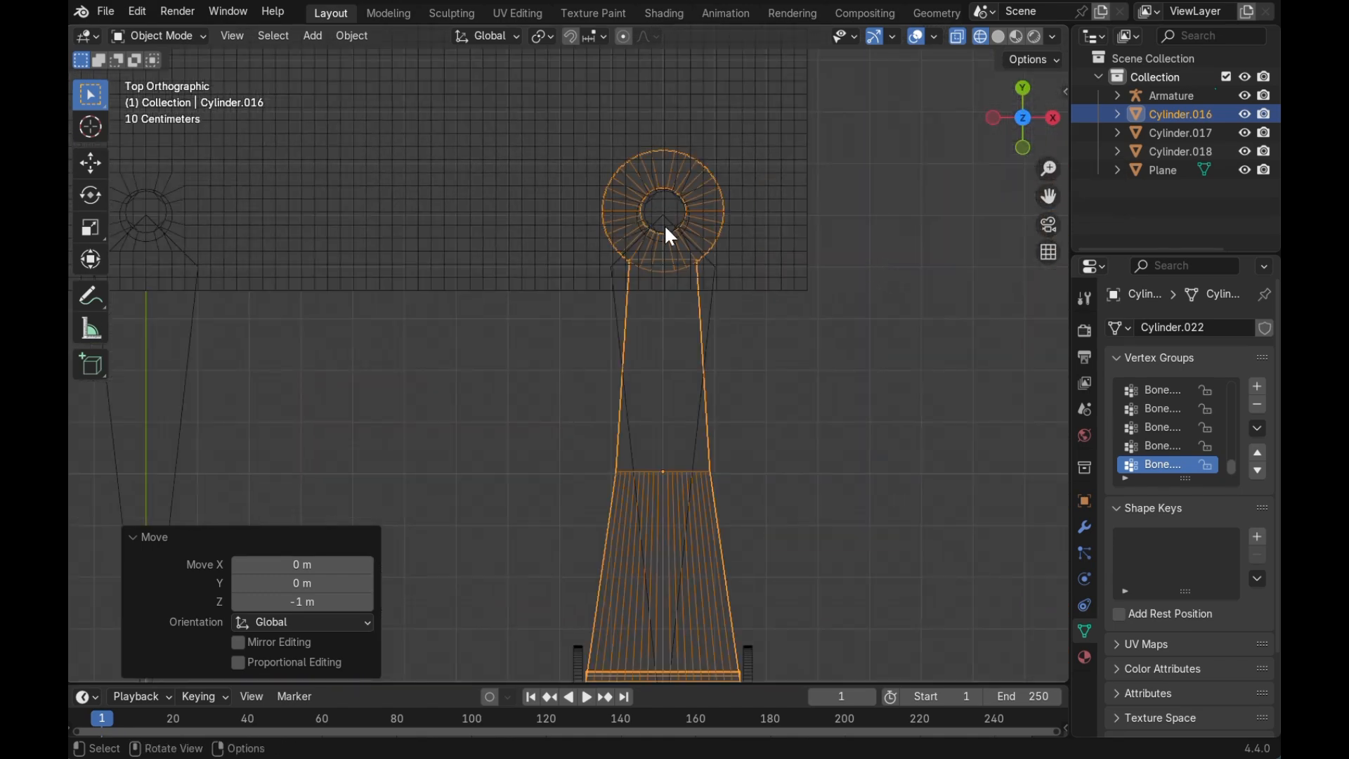
pyautogui.hotkey('shift', 'z')
pyautogui.moveTo(789, 292); pyautogui.dragTo(738, 412, button='middle')
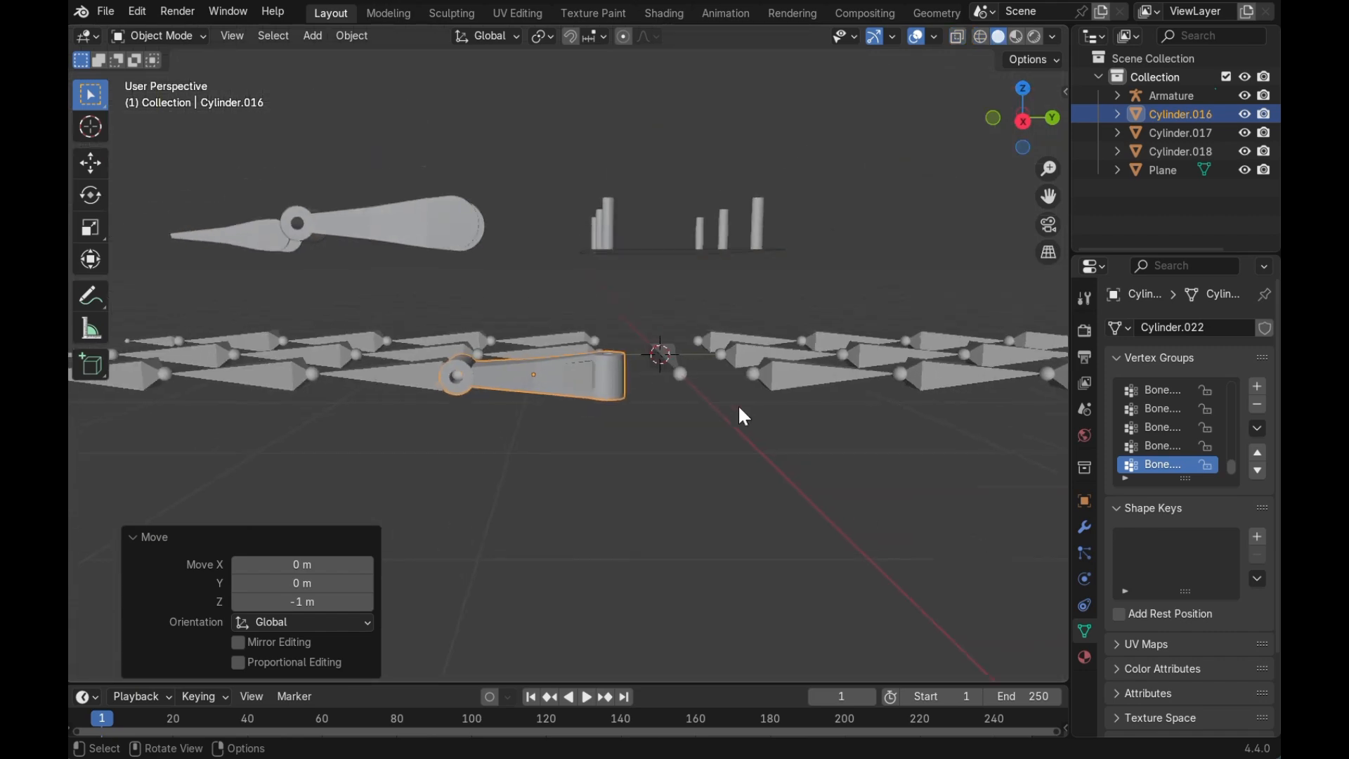
# - Move the middle leg-segment mesh -1 m along Z onto the second bone of the +X, -Y leg
pyautogui.click(411, 229)
pyautogui.keyDown('shift'); pyautogui.hscroll(-3, 525, 403); pyautogui.keyUp('shift')
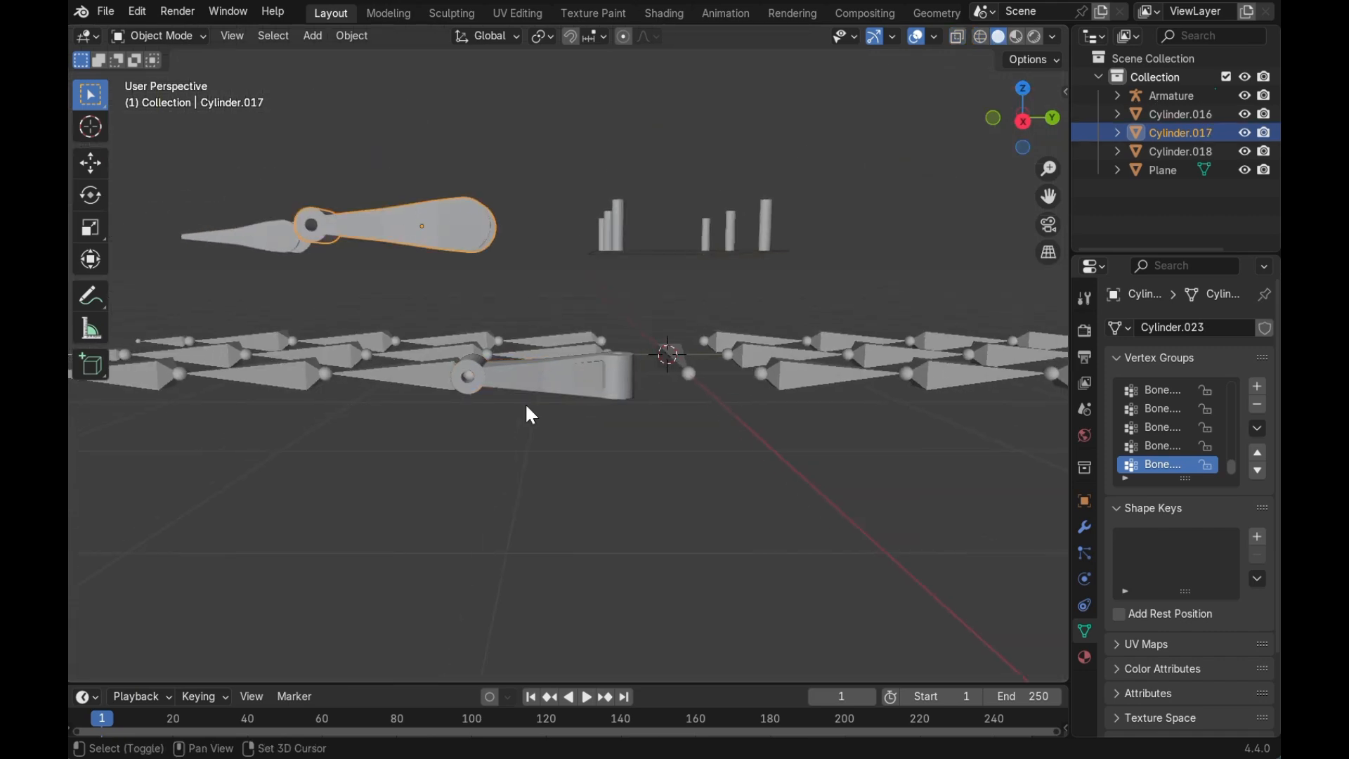
pyautogui.scroll(3, 525, 402)
pyautogui.click(445, 4)
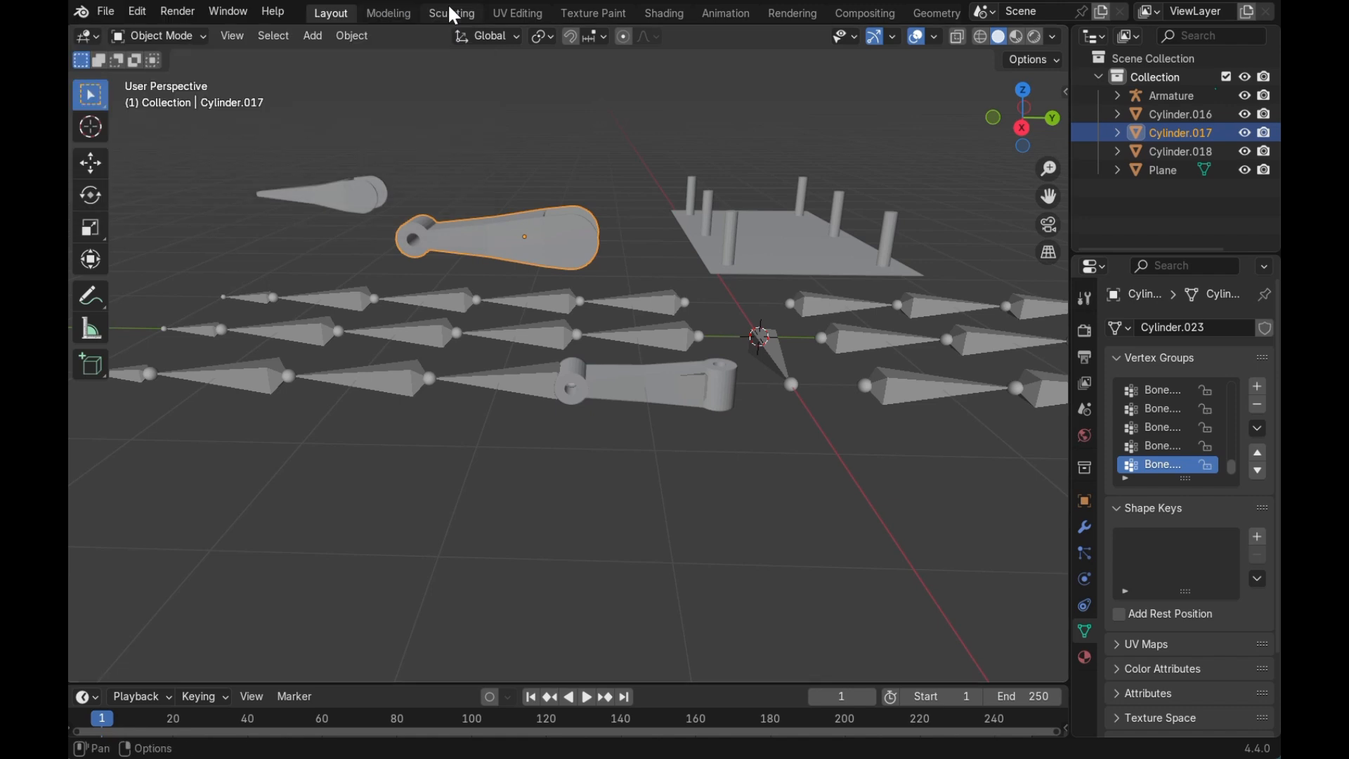
pyautogui.write('gz')
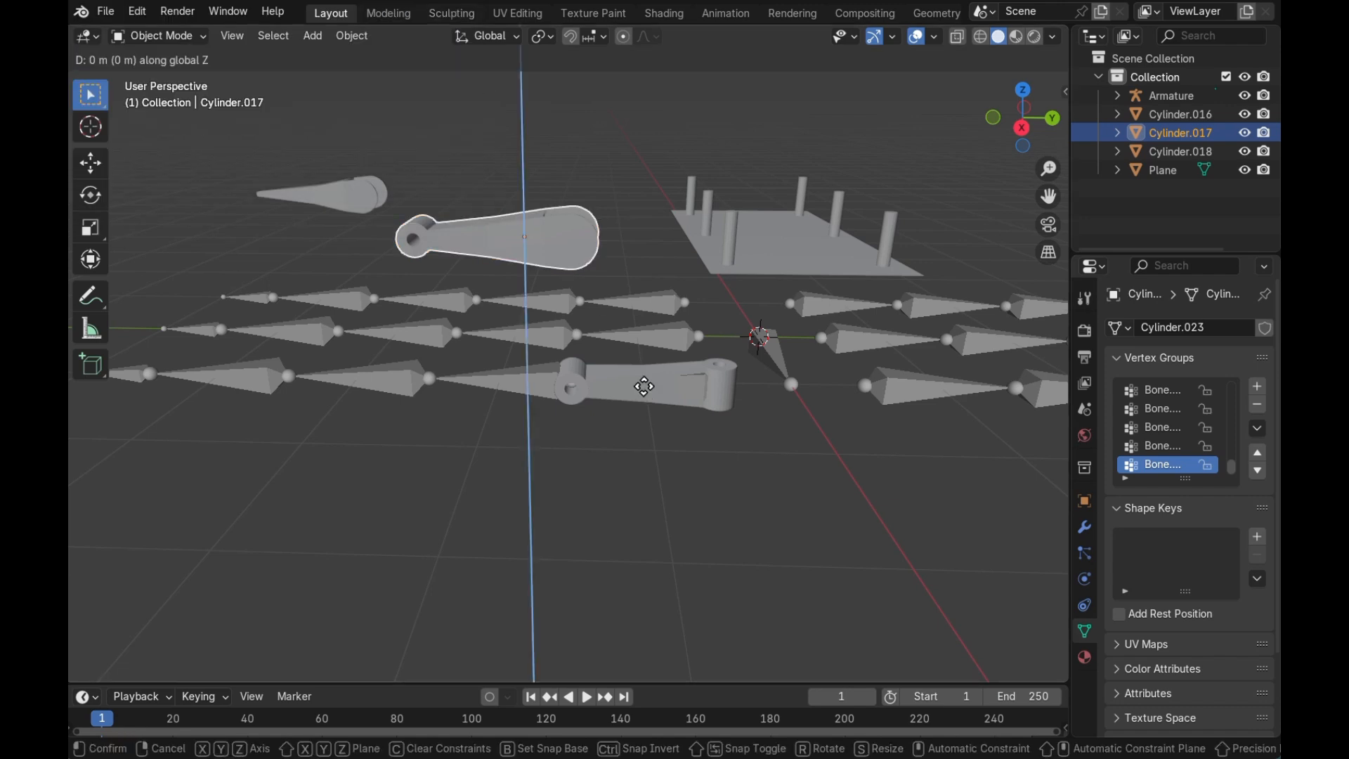
pyautogui.write('-1')
pyautogui.press('Return')
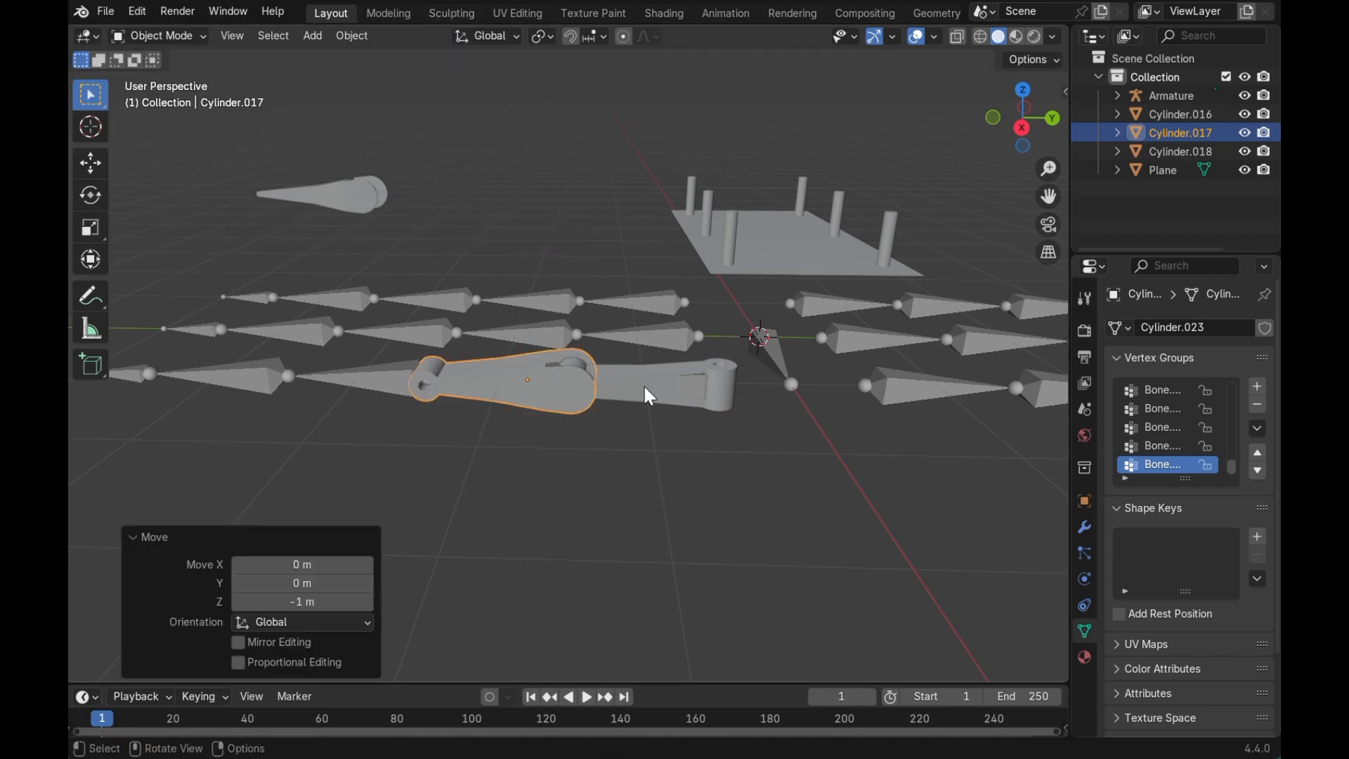
# - Duplicate the middle leg segment -1 m along Y onto the third leg bone, working in the right wireframe view
pyautogui.click(1023, 128)
pyautogui.click(981, 37)
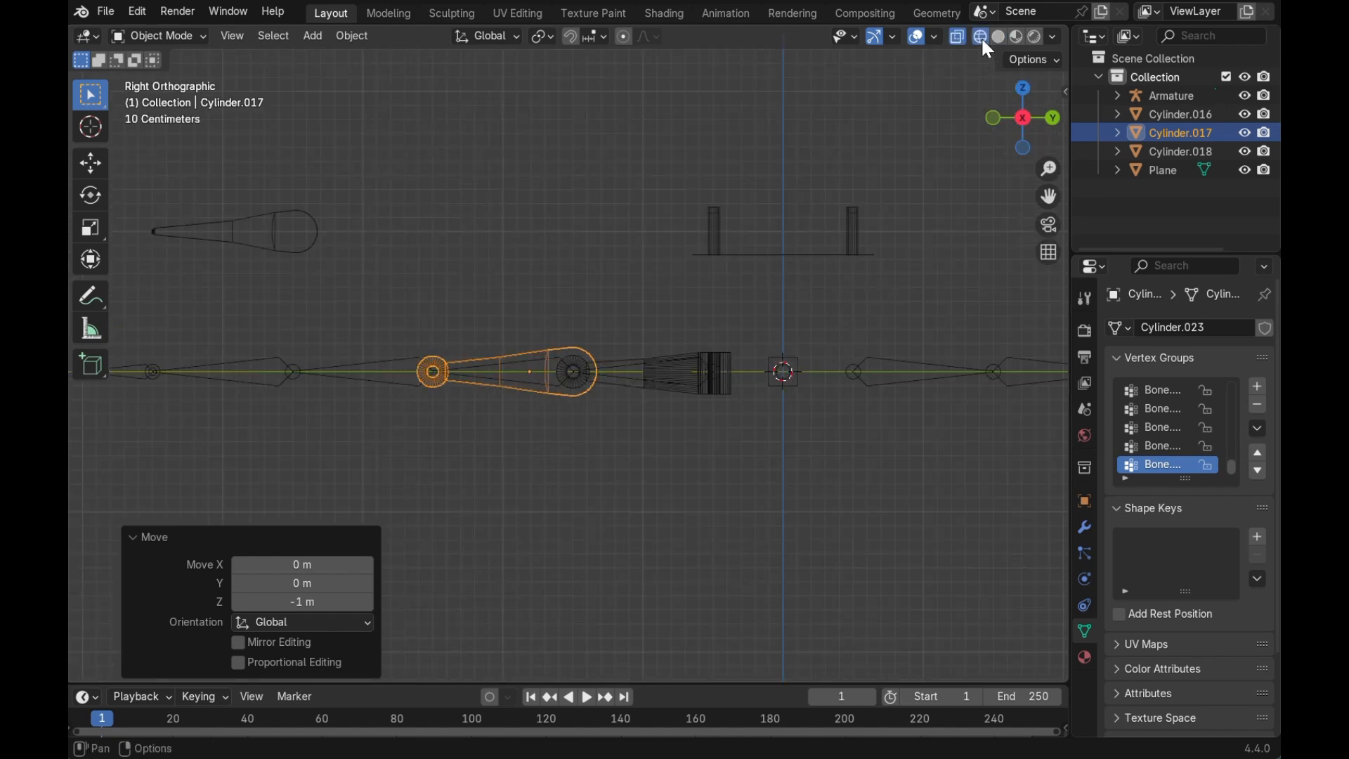
pyautogui.scroll(-1, 644, 337)
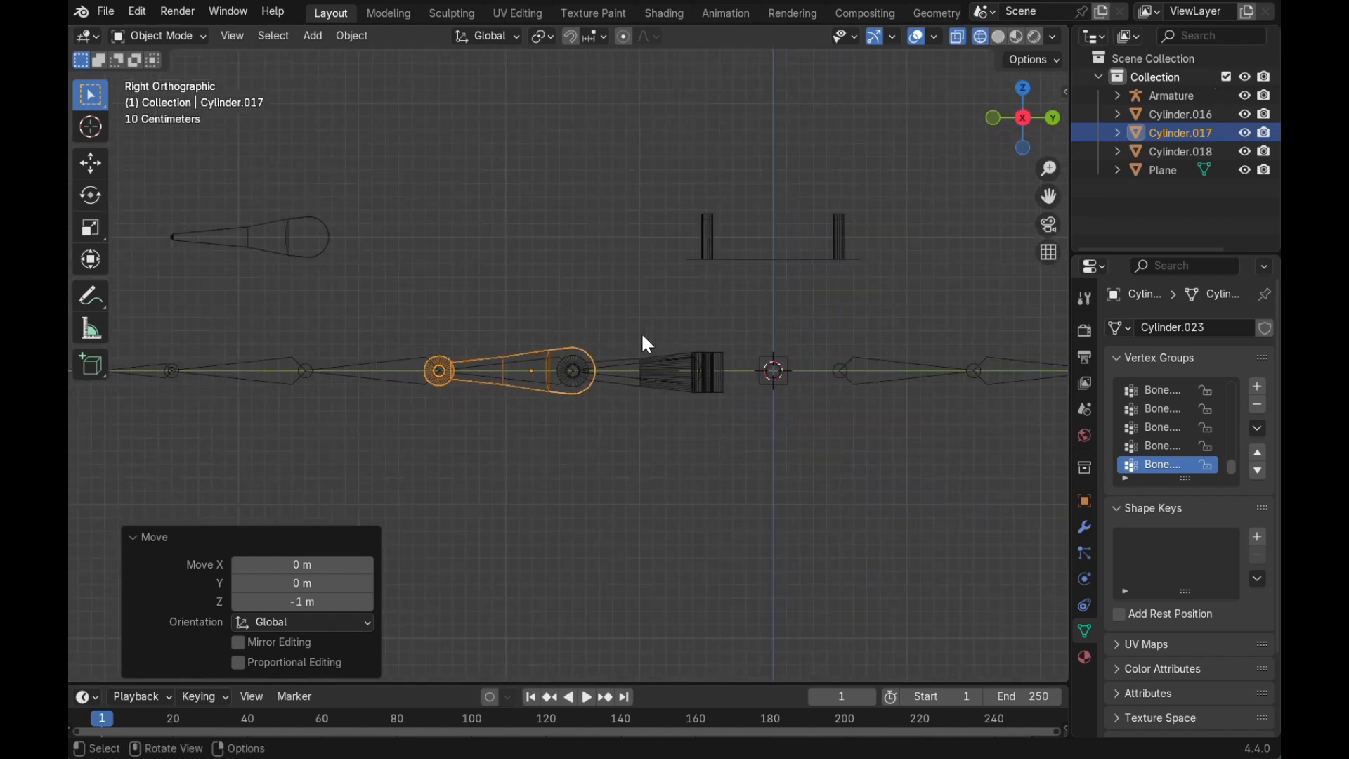
pyautogui.click(491, 387)
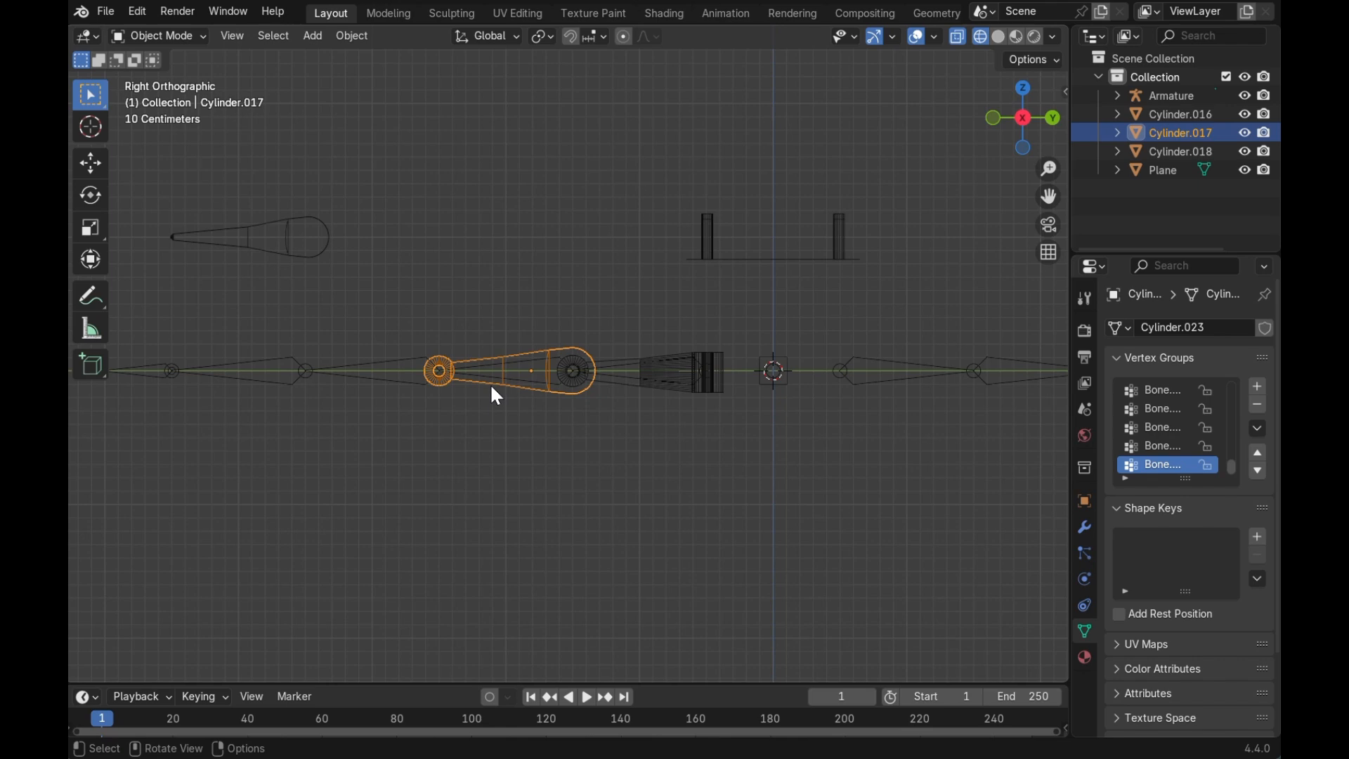
pyautogui.hotkey('shift', 'd')
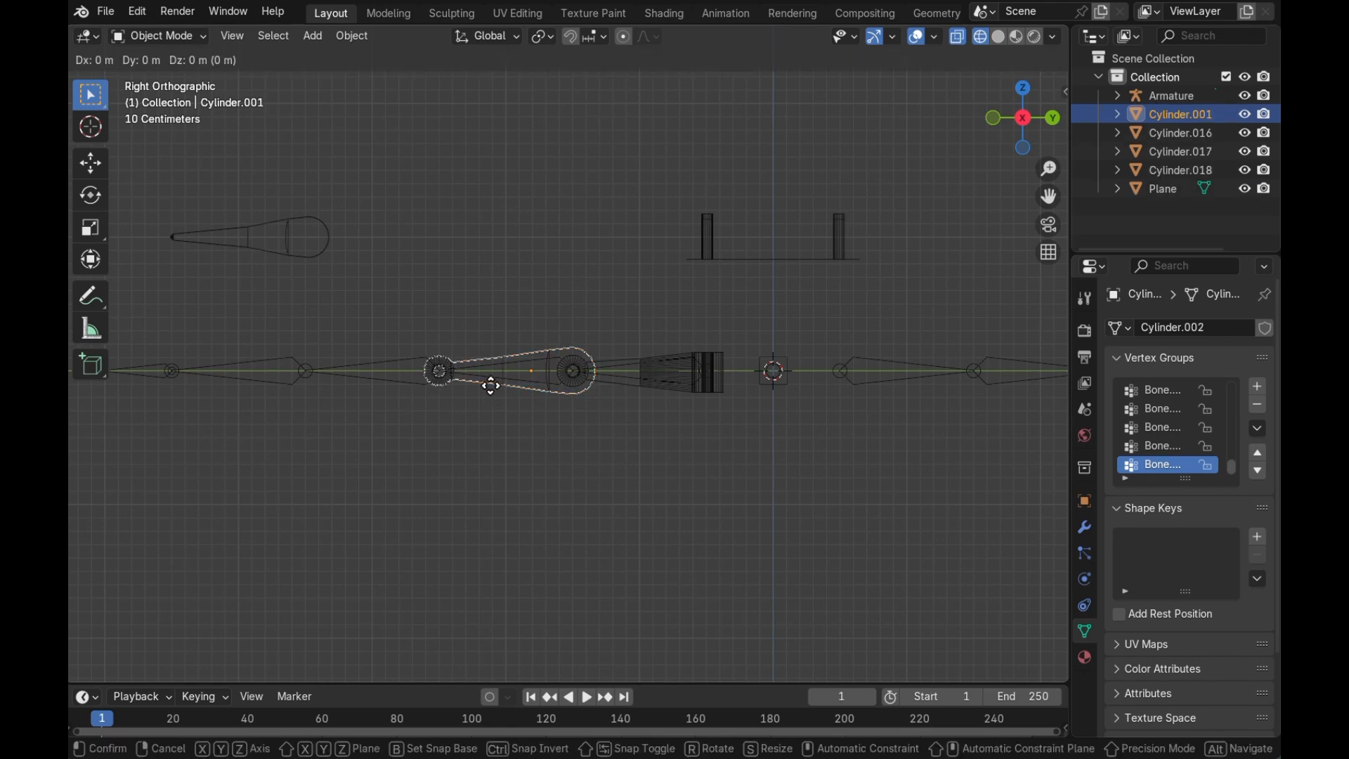
pyautogui.write('y-0.5')
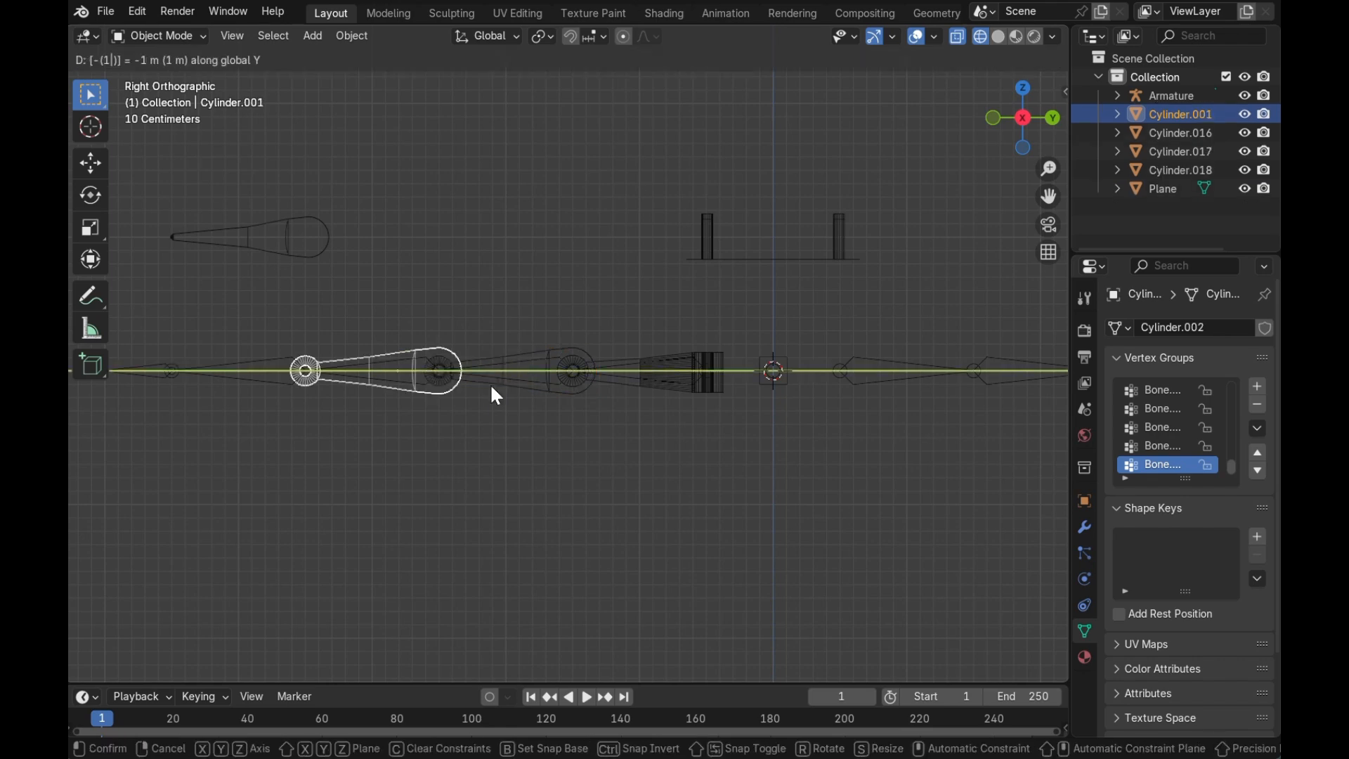
pyautogui.press('Return')
# - Lower the pointed leg-tip mesh to the armature's level by moving it -1 m along Z
pyautogui.click(238, 241)
pyautogui.moveTo(238, 235); pyautogui.dragTo(330, 261, button='middle')
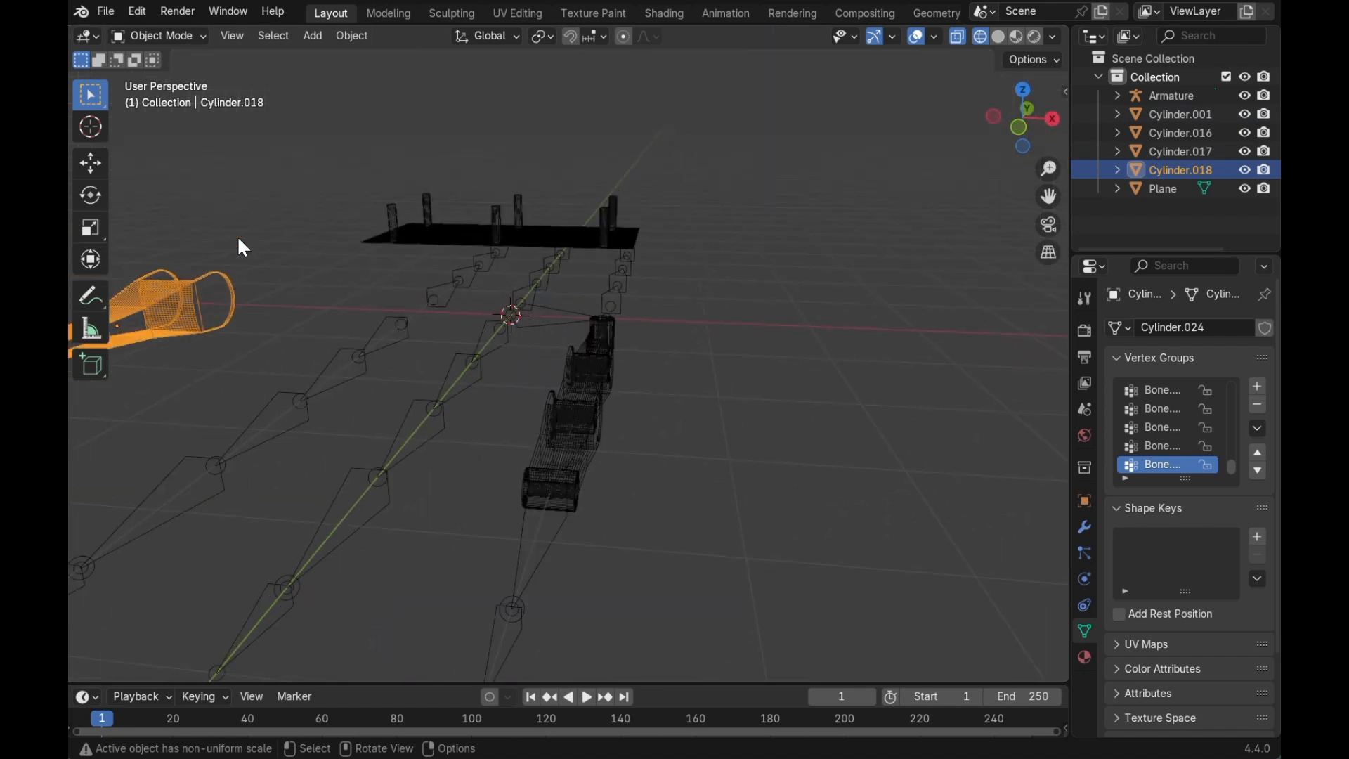
pyautogui.scroll(-2, 237, 234)
pyautogui.moveTo(238, 234); pyautogui.dragTo(288, 242, button='middle')
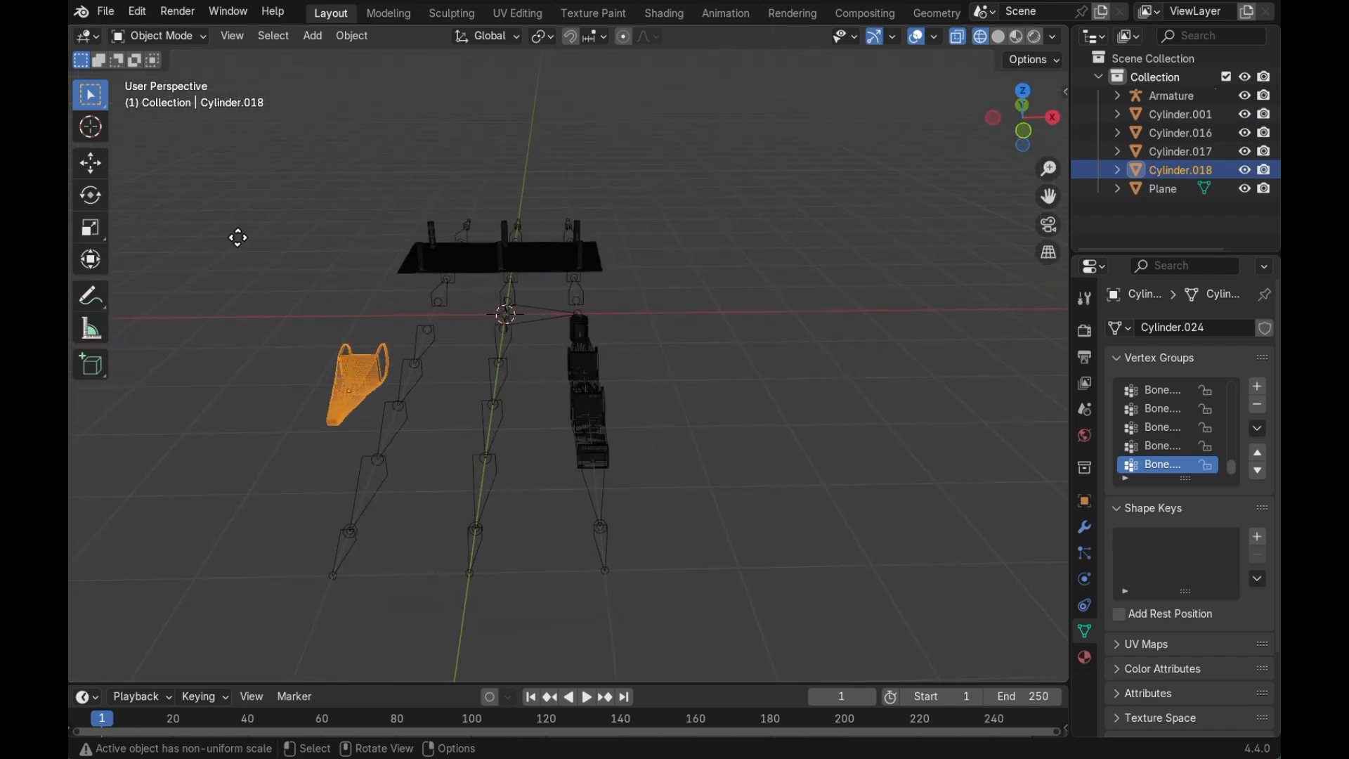
pyautogui.write('gz-1')
pyautogui.press('Return')
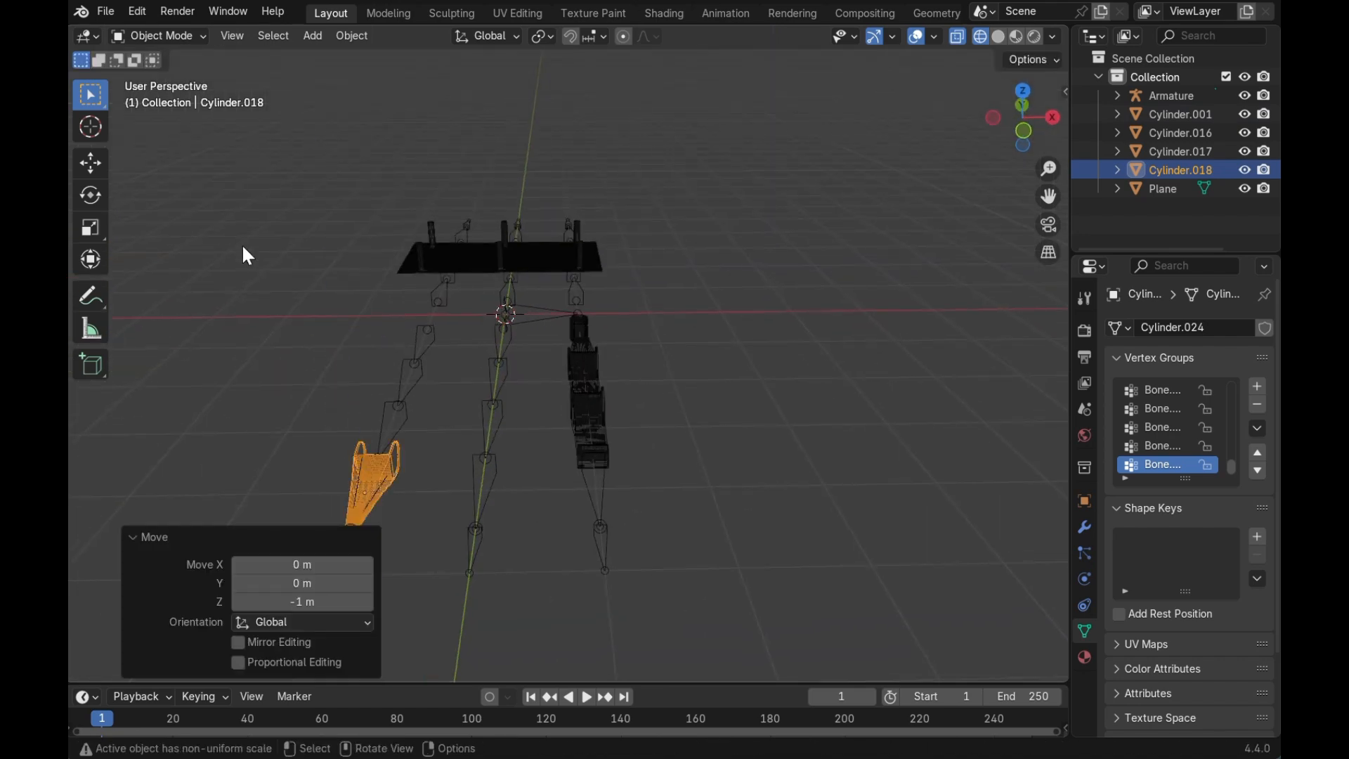
# - Move the pointed leg-tip mesh 2 m along X onto the fourth bone of the +X, -Y leg
pyautogui.click(395, 486)
pyautogui.click(376, 480)
pyautogui.click(376, 480)
pyautogui.press('g')
pyautogui.write('x')
pyautogui.write('2')
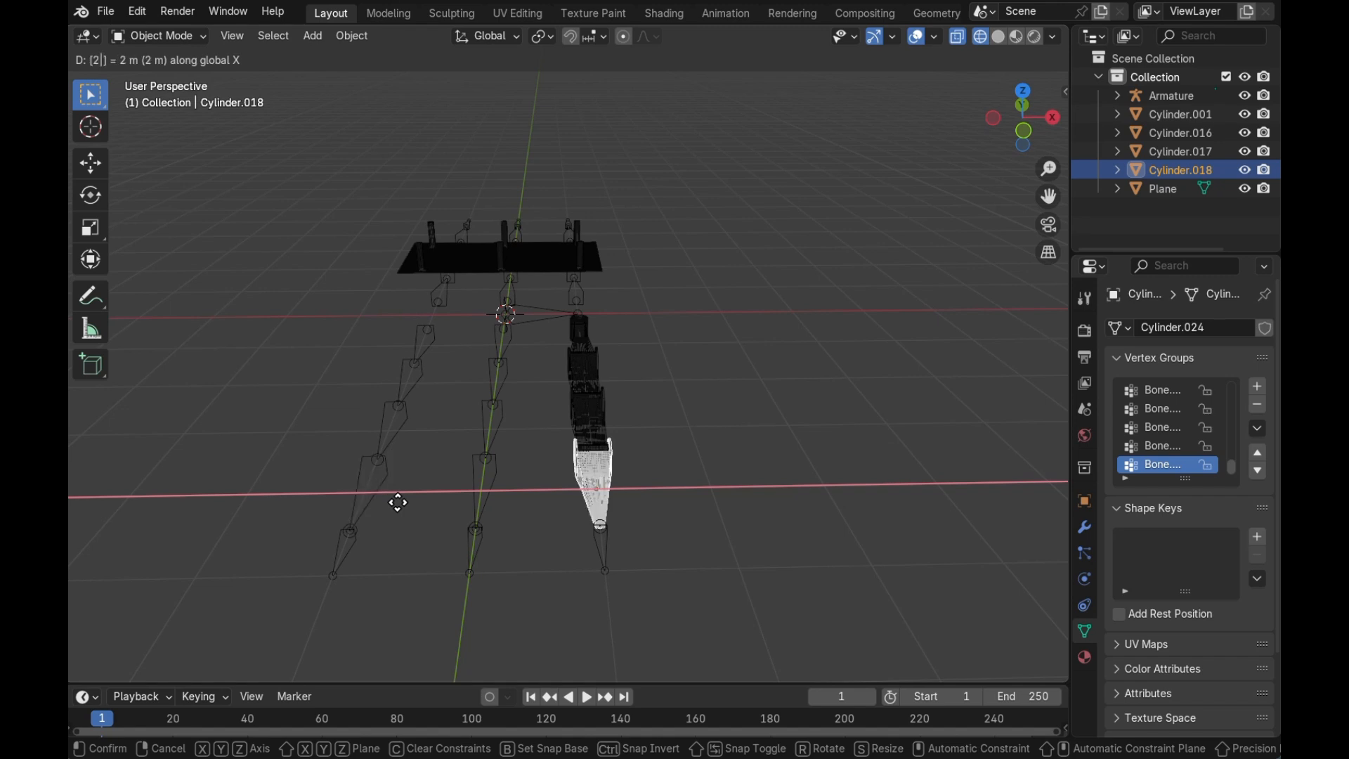
pyautogui.press('Return')
# - Examine the fit of the assembled leg meshes on the bones in wireframe, deselect everything and return to solid shading
pyautogui.moveTo(726, 501); pyautogui.dragTo(587, 444, button='middle')
pyautogui.scroll(2, 726, 501)
pyautogui.scroll(3, 727, 501)
pyautogui.scroll(-2, 726, 500)
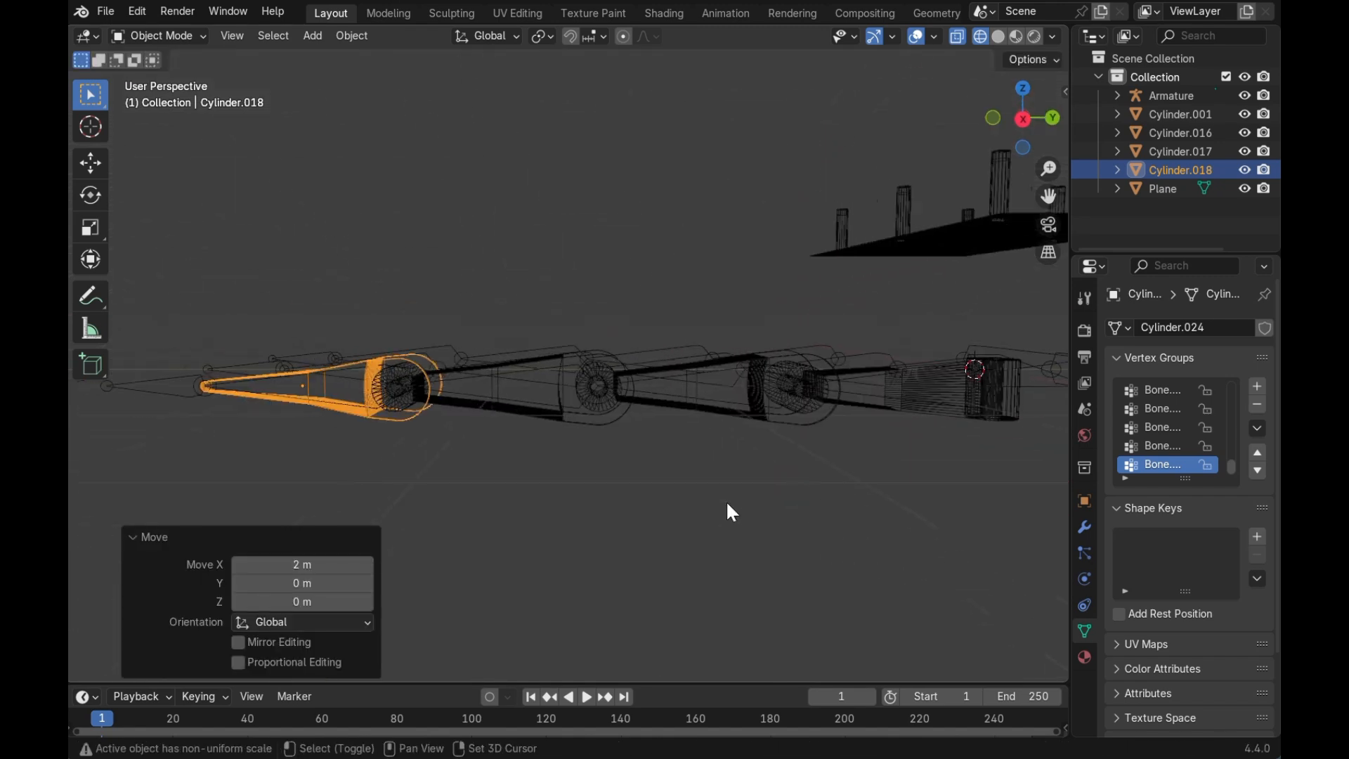
pyautogui.moveTo(727, 502); pyautogui.dragTo(537, 497, button='middle')
pyautogui.scroll(-2, 728, 502)
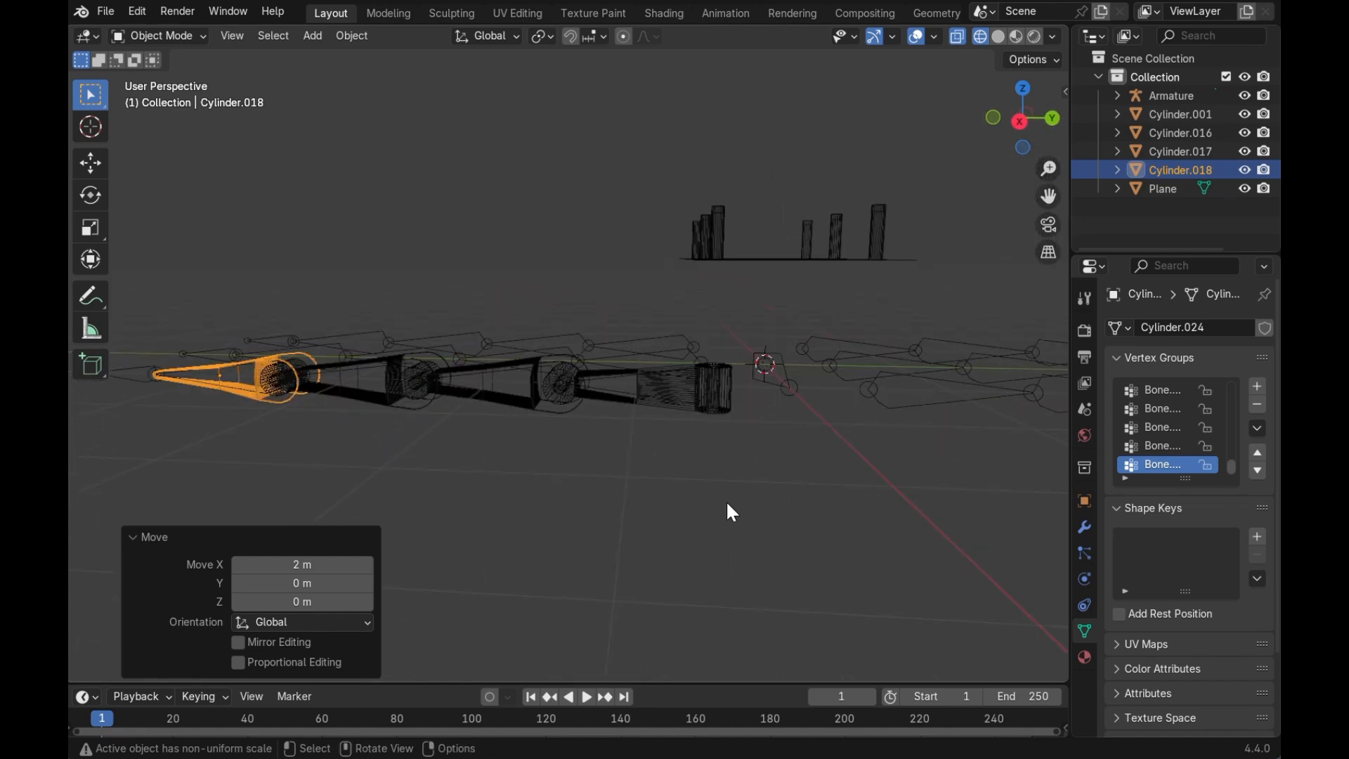
pyautogui.click(727, 502)
pyautogui.click(998, 38)
# - Duplicate the innermost leg segment, rotated 180° about Z and moved 2 m along Y onto the first bone of the +X, +Y leg
pyautogui.moveTo(824, 411); pyautogui.dragTo(645, 420, button='middle')
pyautogui.click(640, 413)
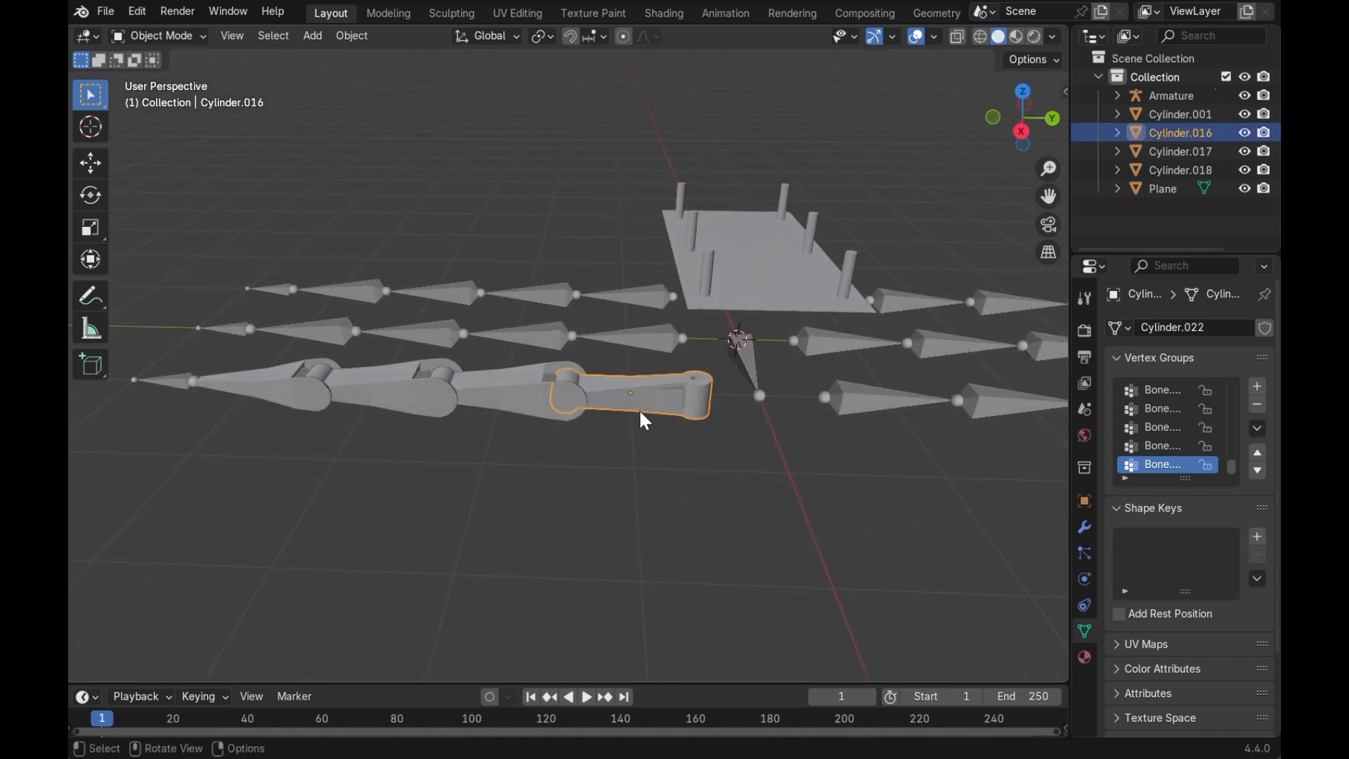
pyautogui.hotkey('shift', 'd')
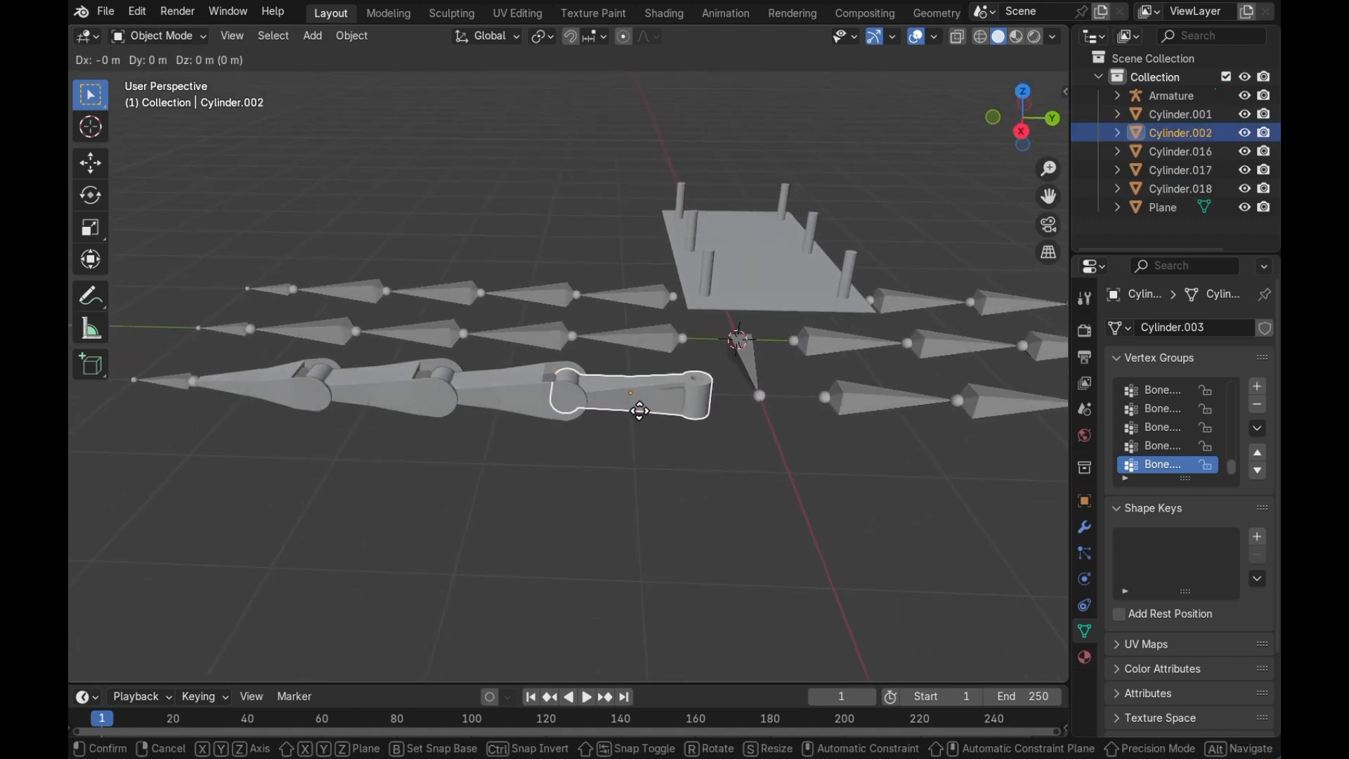
pyautogui.write('rz180')
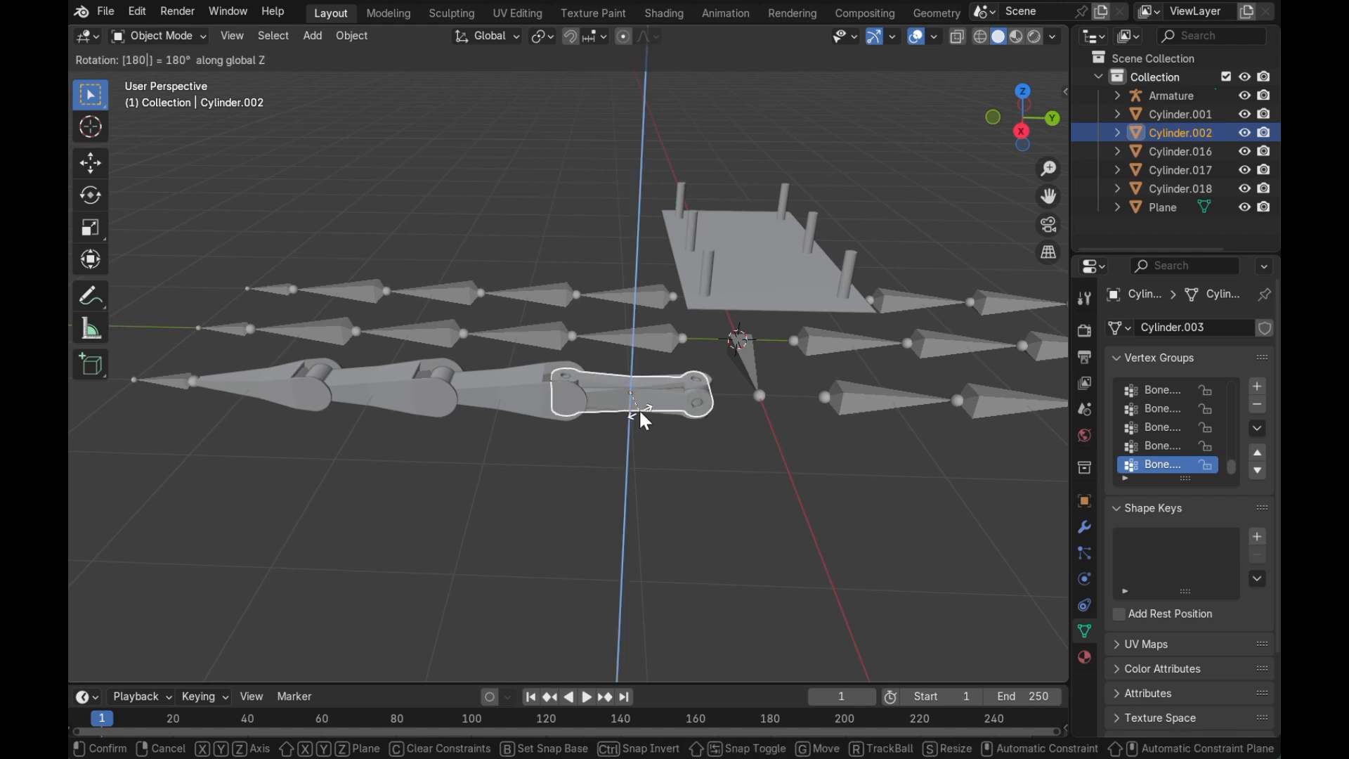
pyautogui.press('Return')
pyautogui.write('gy')
pyautogui.write('2')
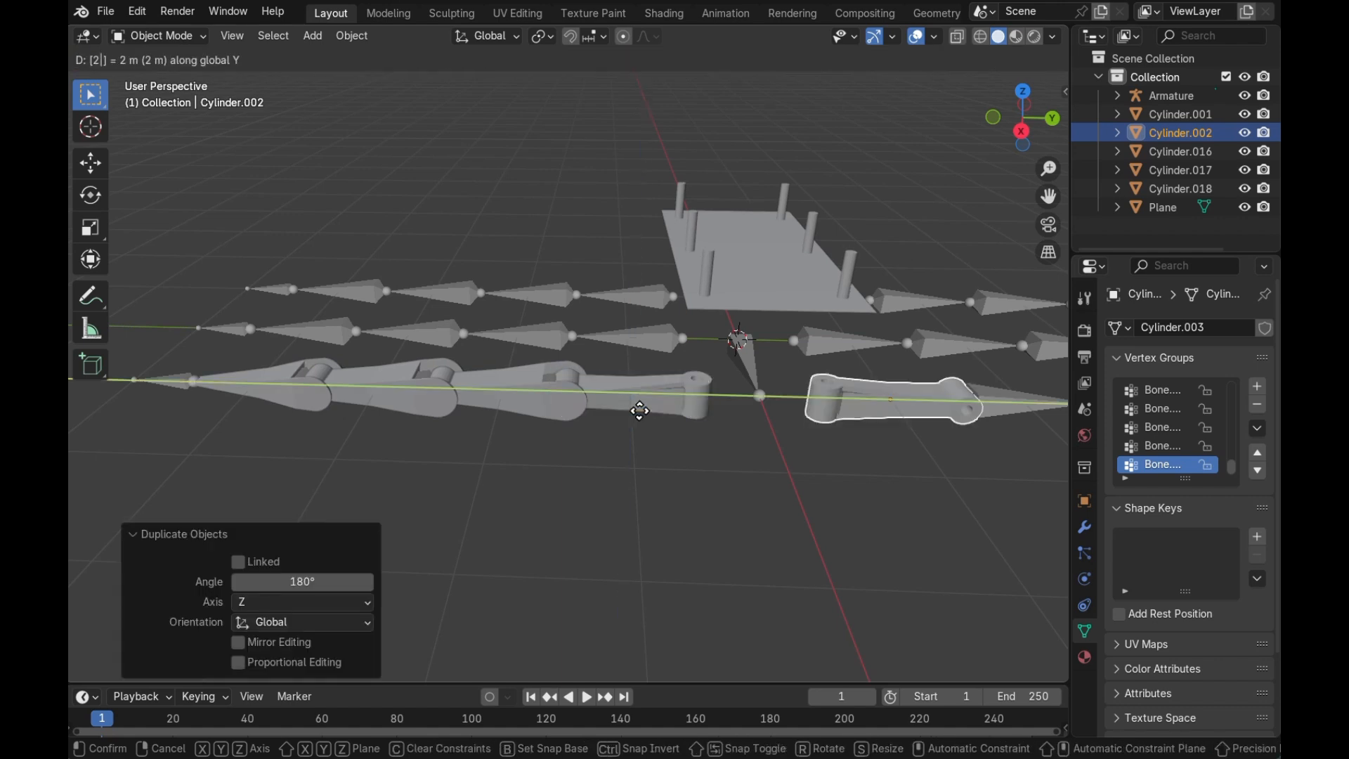
pyautogui.press('Return')
pyautogui.keyDown('shift'); pyautogui.hscroll(5, 1007, 499); pyautogui.keyUp('shift')
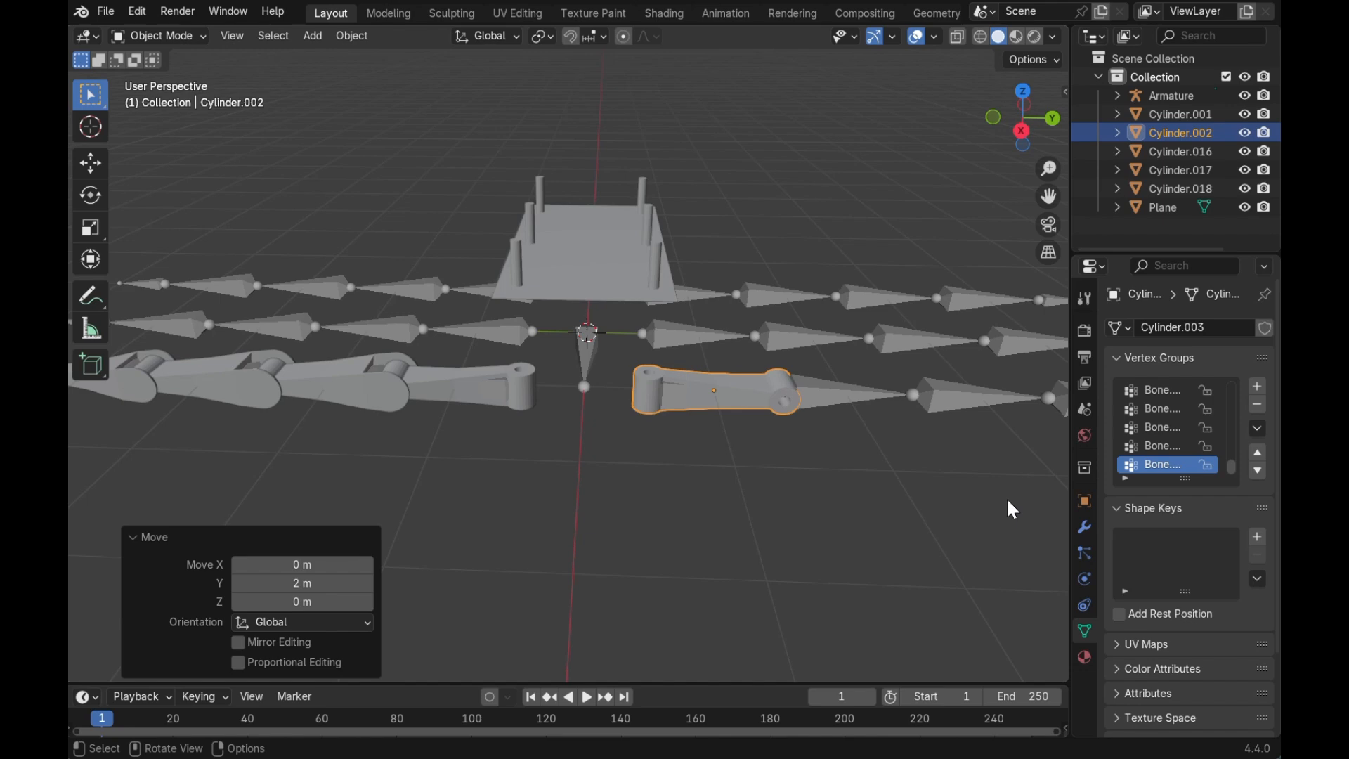
pyautogui.scroll(5, 1007, 500)
pyautogui.scroll(-5, 1007, 499)
# - Duplicate the second leg segment, rotated 180° about Z and moved 3.6 m along Y onto the opposite leg
pyautogui.click(340, 401)
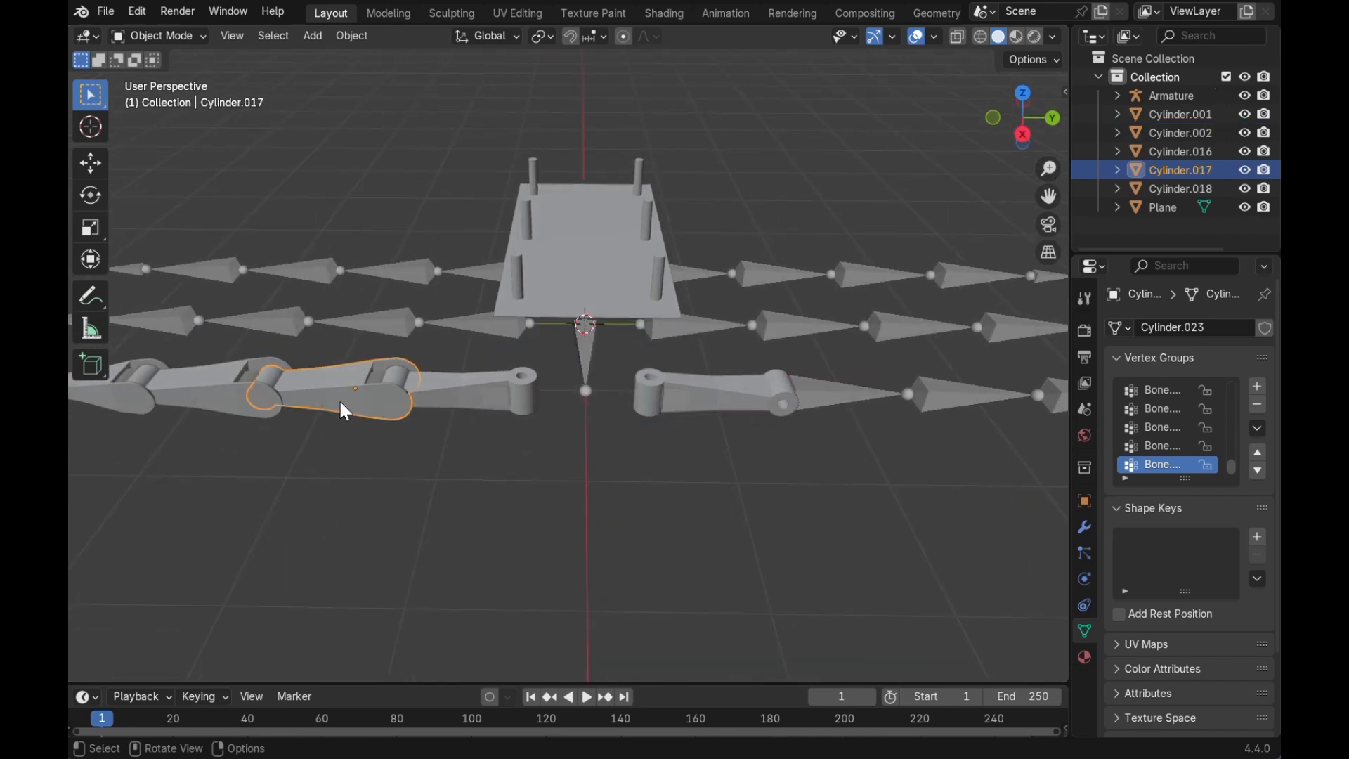
pyautogui.scroll(1, 502, 383)
pyautogui.hotkey('shift', 'd')
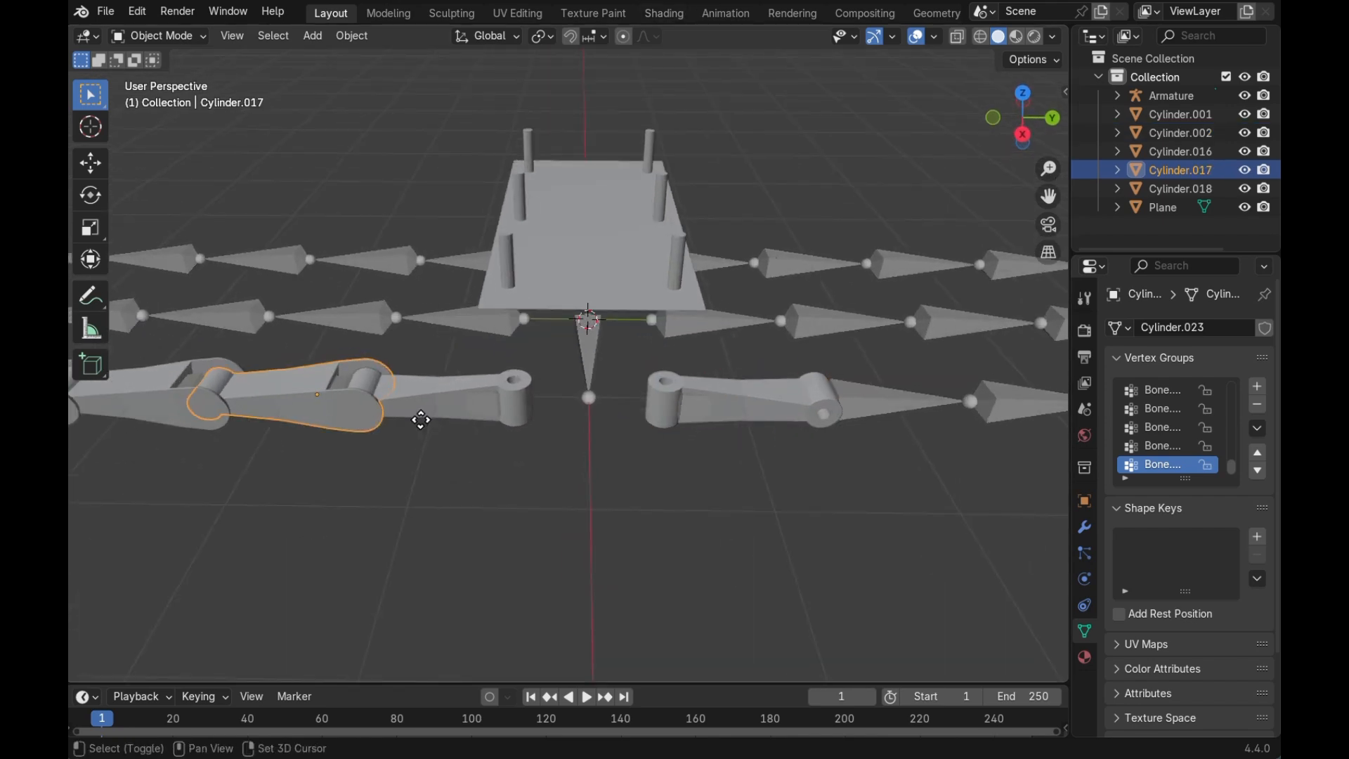
pyautogui.write('rz180')
pyautogui.press('Return')
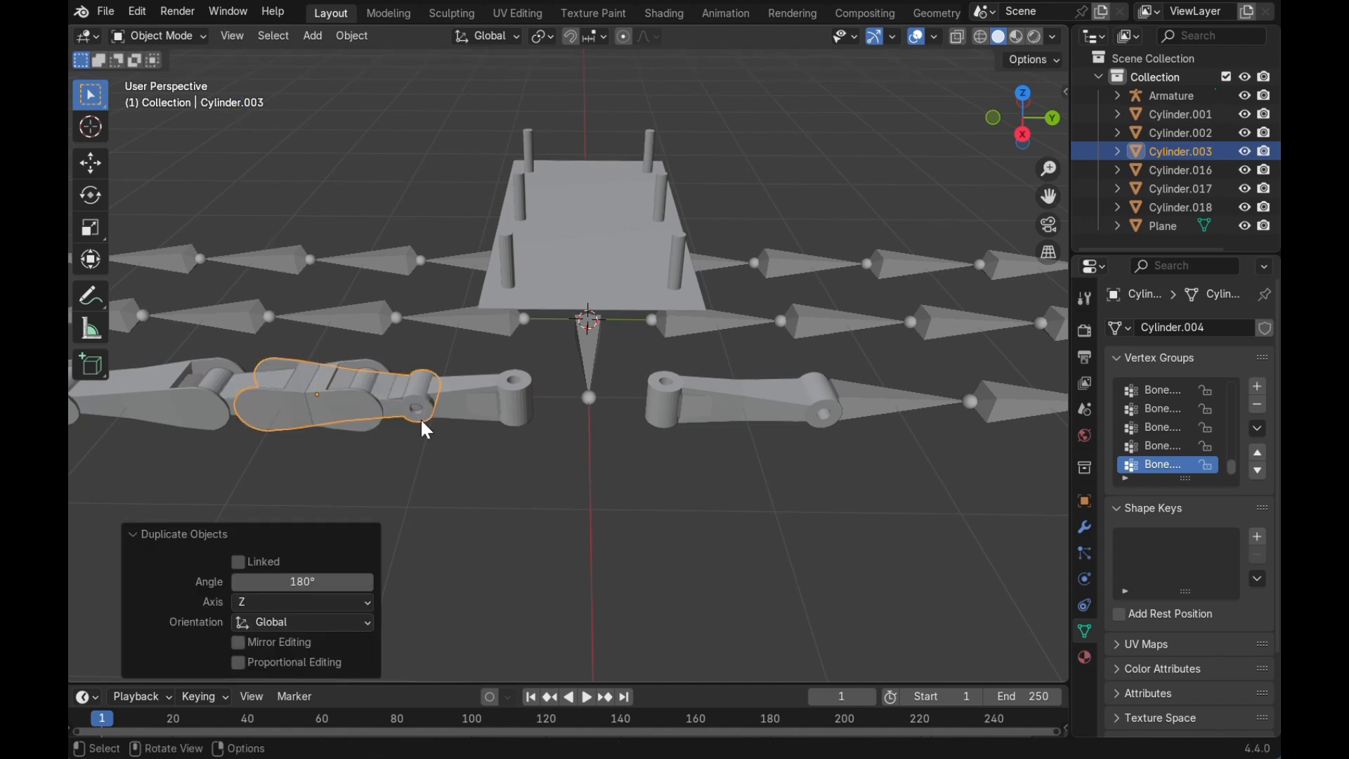
pyautogui.write('gy')
pyautogui.write('3.6')
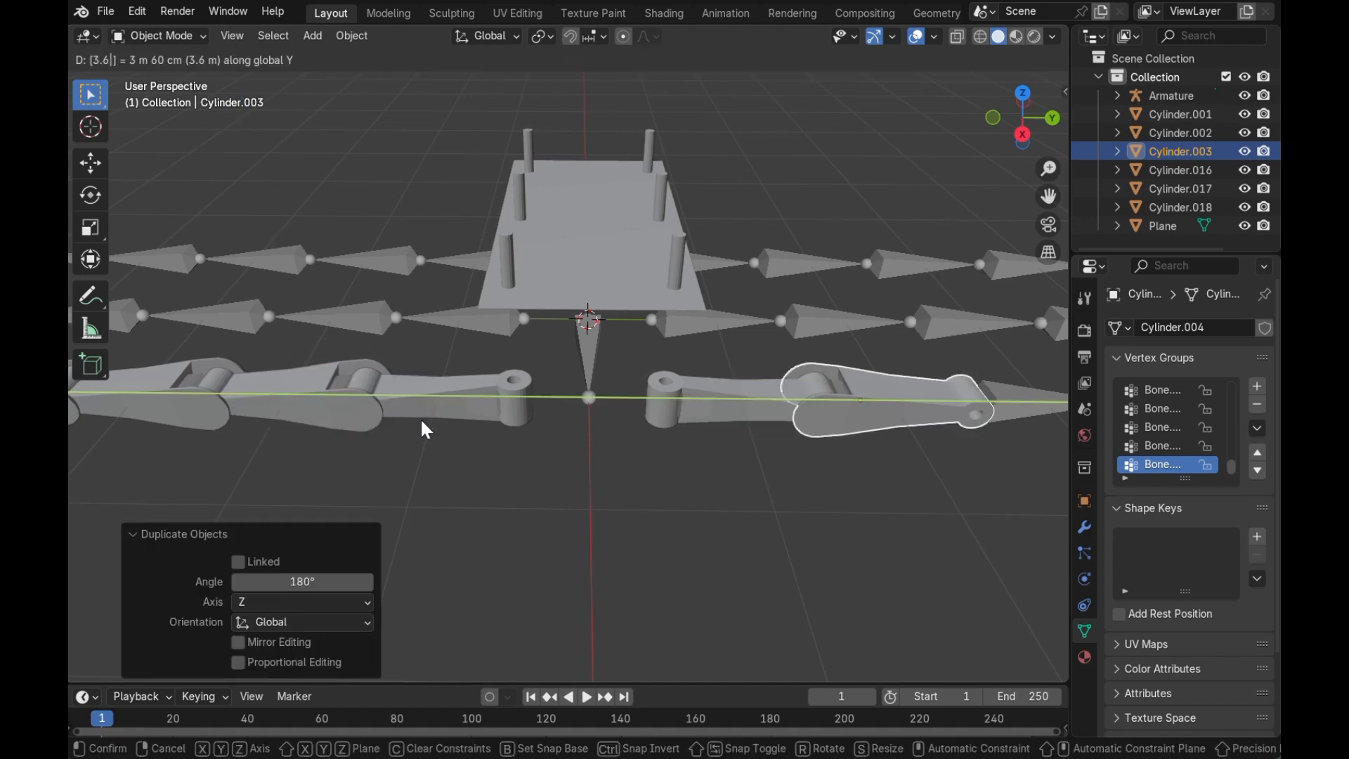
pyautogui.press('Return')
# - Nudge the duplicated second segment about 0.02 m along Y to align it with the bone joint, working in the right wireframe view
pyautogui.scroll(-2, 177, 386)
pyautogui.hscroll(5, 177, 387)
pyautogui.hscroll(-4, 177, 387)
pyautogui.keyDown('shift'); pyautogui.hscroll(5, 177, 386); pyautogui.keyUp('shift')
pyautogui.scroll(4, 177, 386)
pyautogui.click(980, 36)
pyautogui.scroll(4, 633, 575)
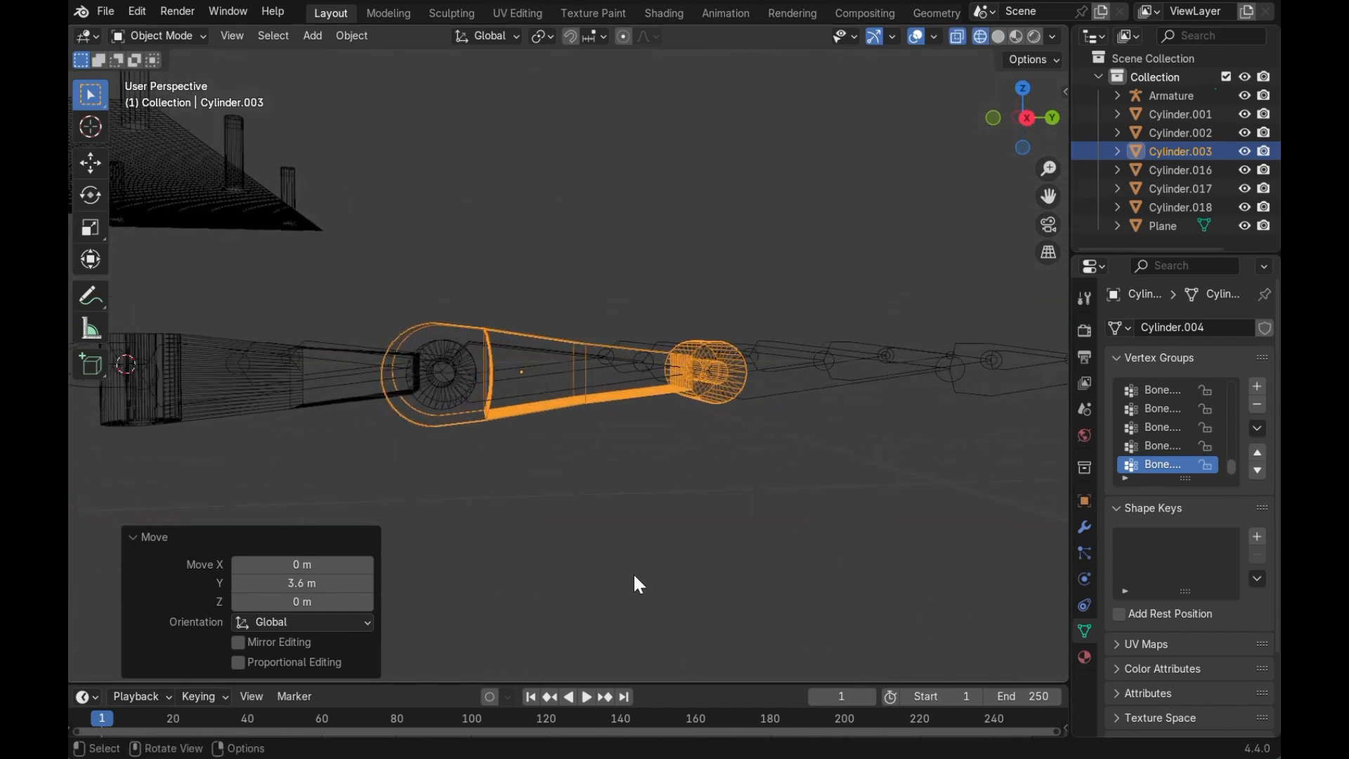
pyautogui.keyDown('shift'); pyautogui.hscroll(-4, 634, 575); pyautogui.keyUp('shift')
pyautogui.click(1029, 117)
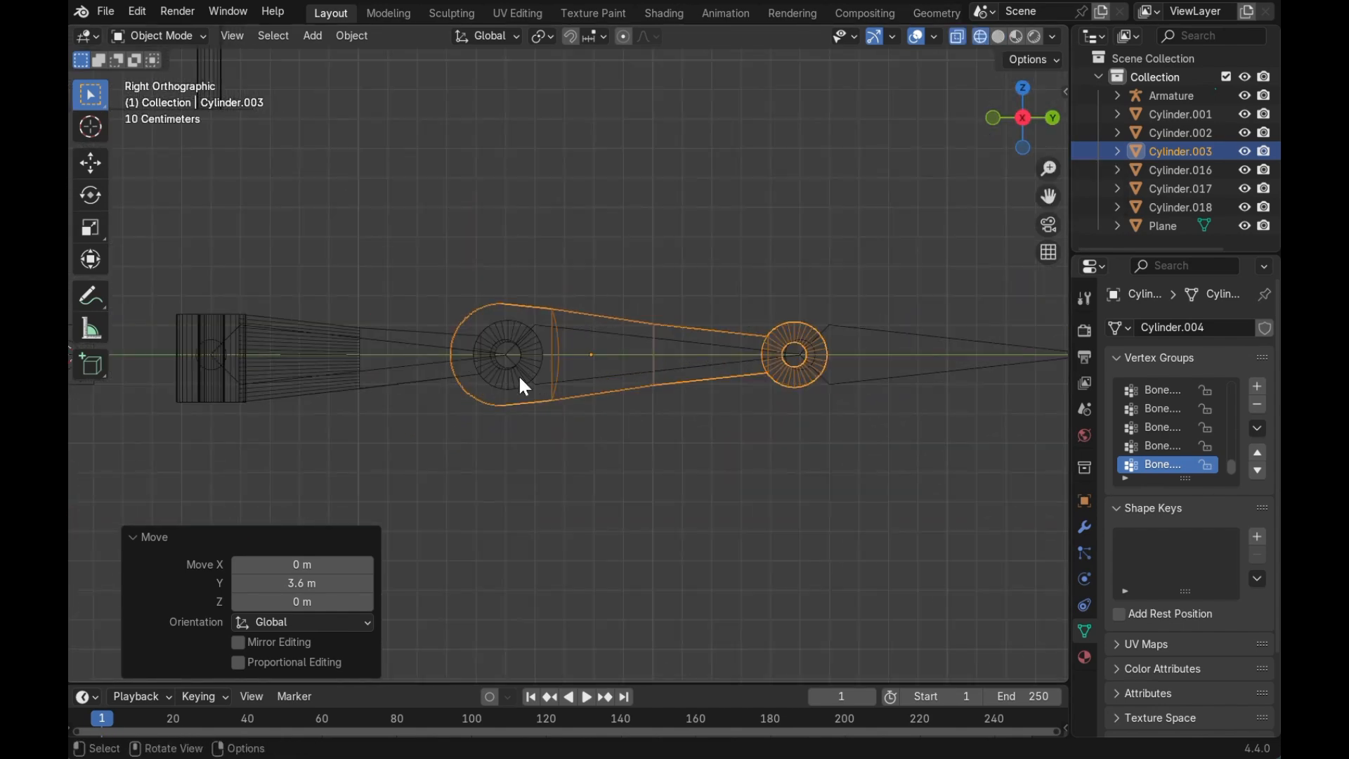
pyautogui.scroll(3, 561, 382)
pyautogui.scroll(2, 562, 386)
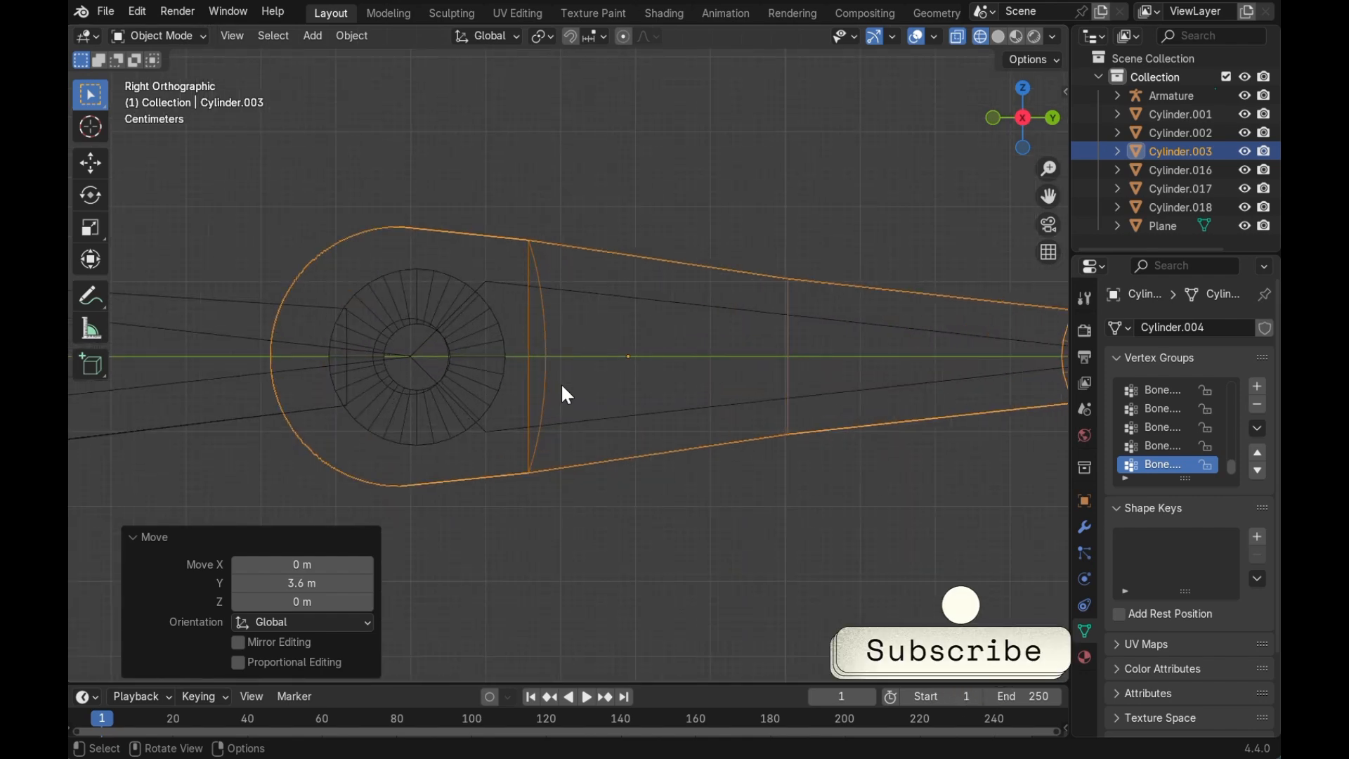
pyautogui.scroll(-3, 563, 386)
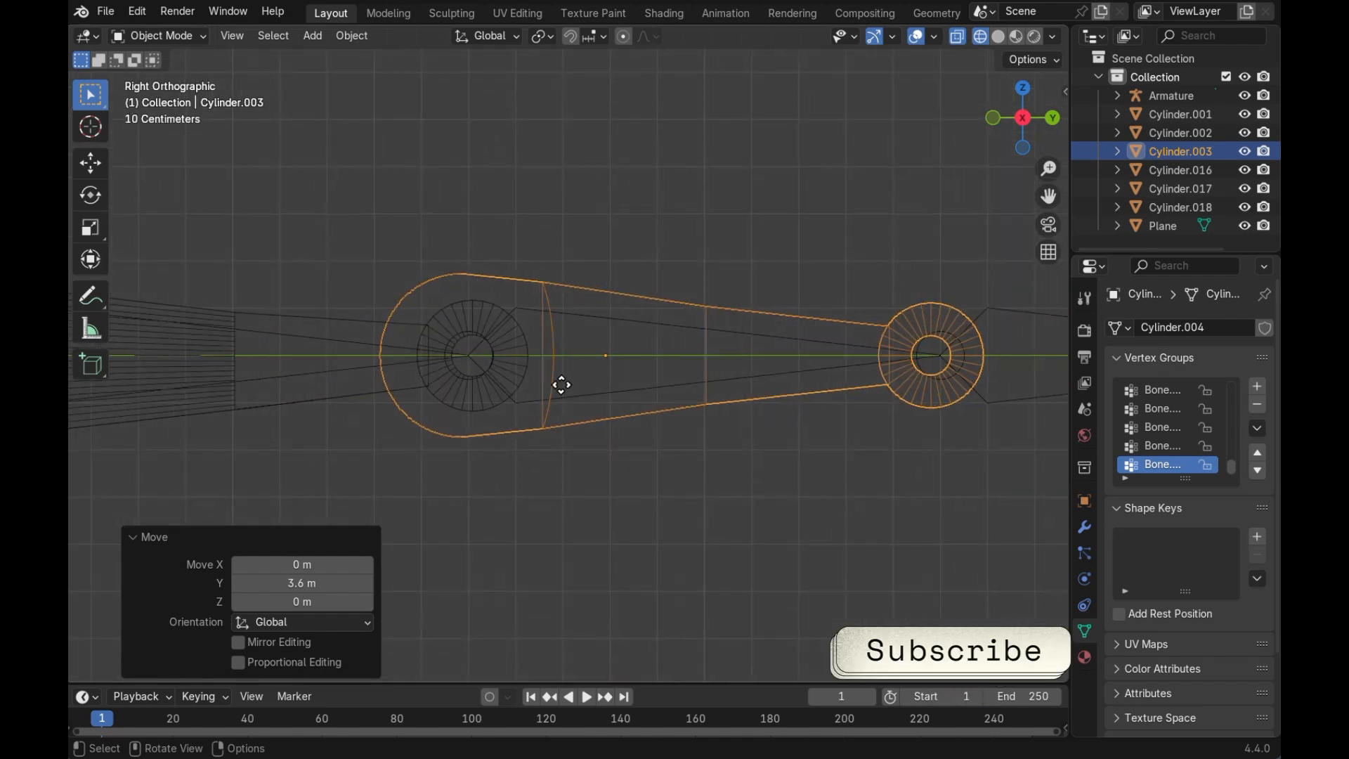
pyautogui.press('g')
pyautogui.press('y')
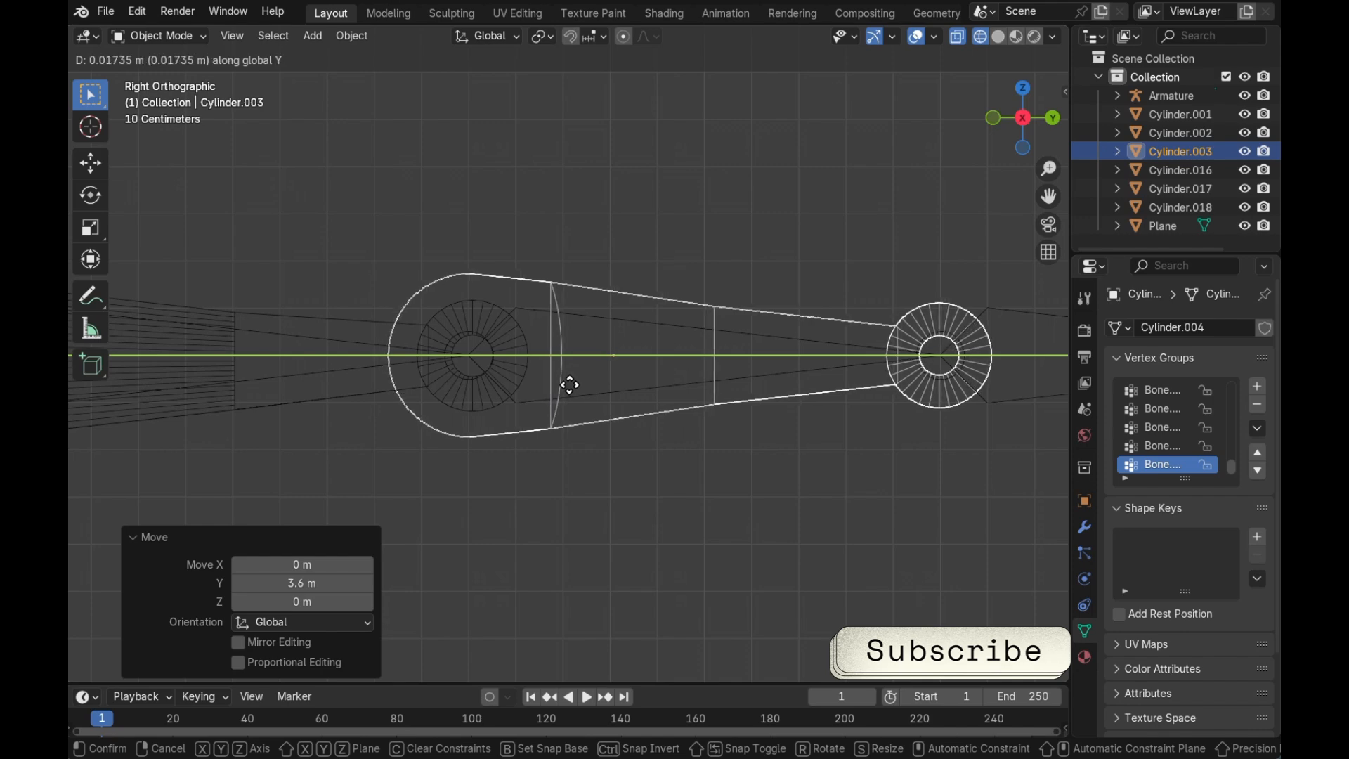
pyautogui.click(571, 384)
# - Duplicate the aligned second segment 1 m along Y onto the third bone of the +X, +Y leg
pyautogui.scroll(-3, 838, 558)
pyautogui.scroll(-1, 604, 373)
pyautogui.click(607, 378)
pyautogui.click(605, 377)
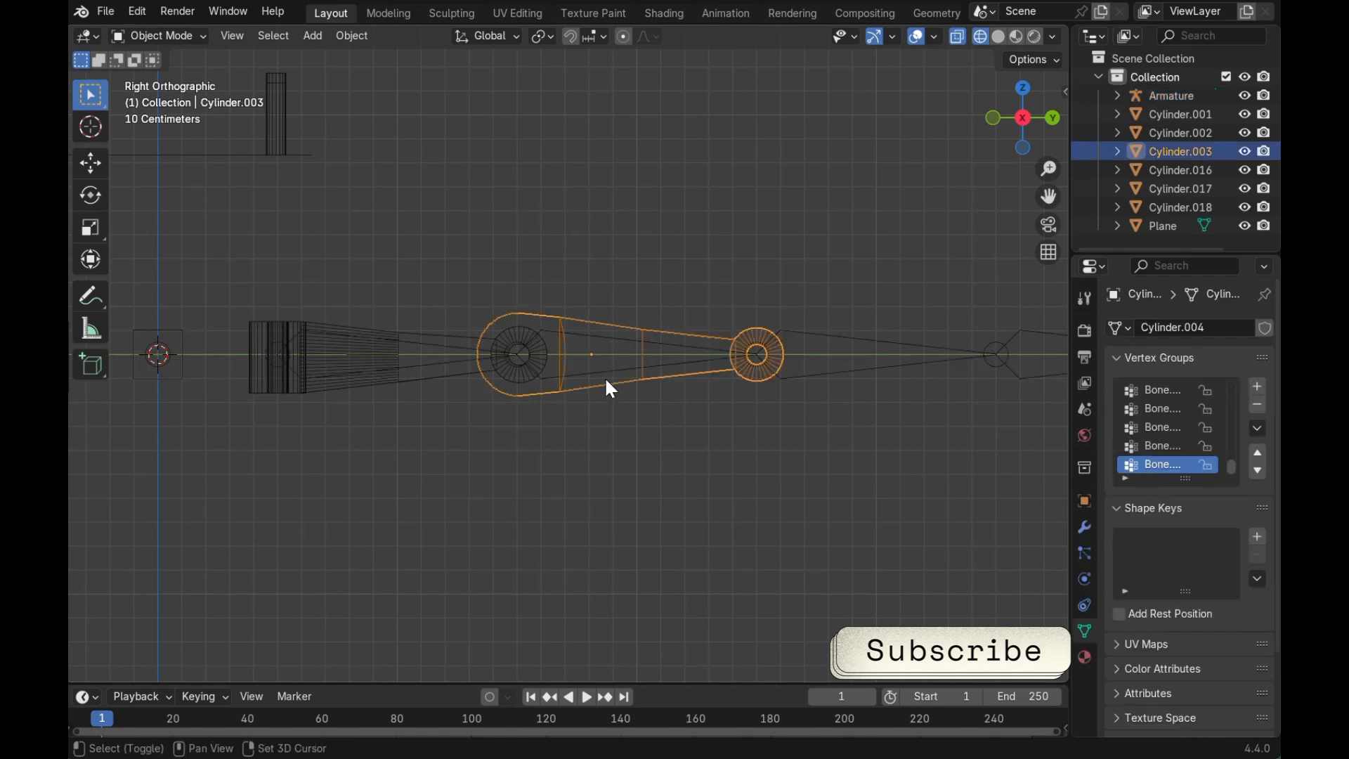
pyautogui.press('g')
pyautogui.press('y')
pyautogui.press('1')
pyautogui.press('Return')
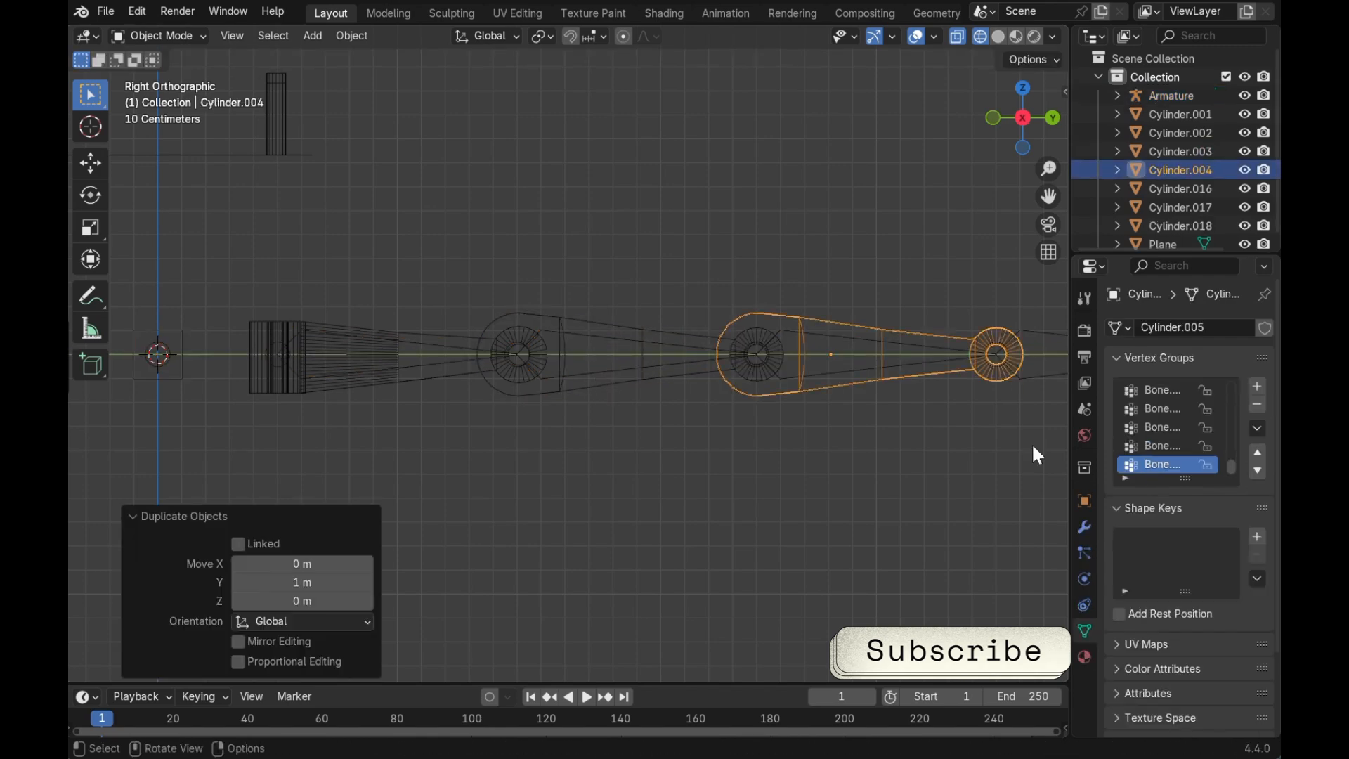
pyautogui.press('KP_Decimal')
pyautogui.scroll(-10, 1032, 443)
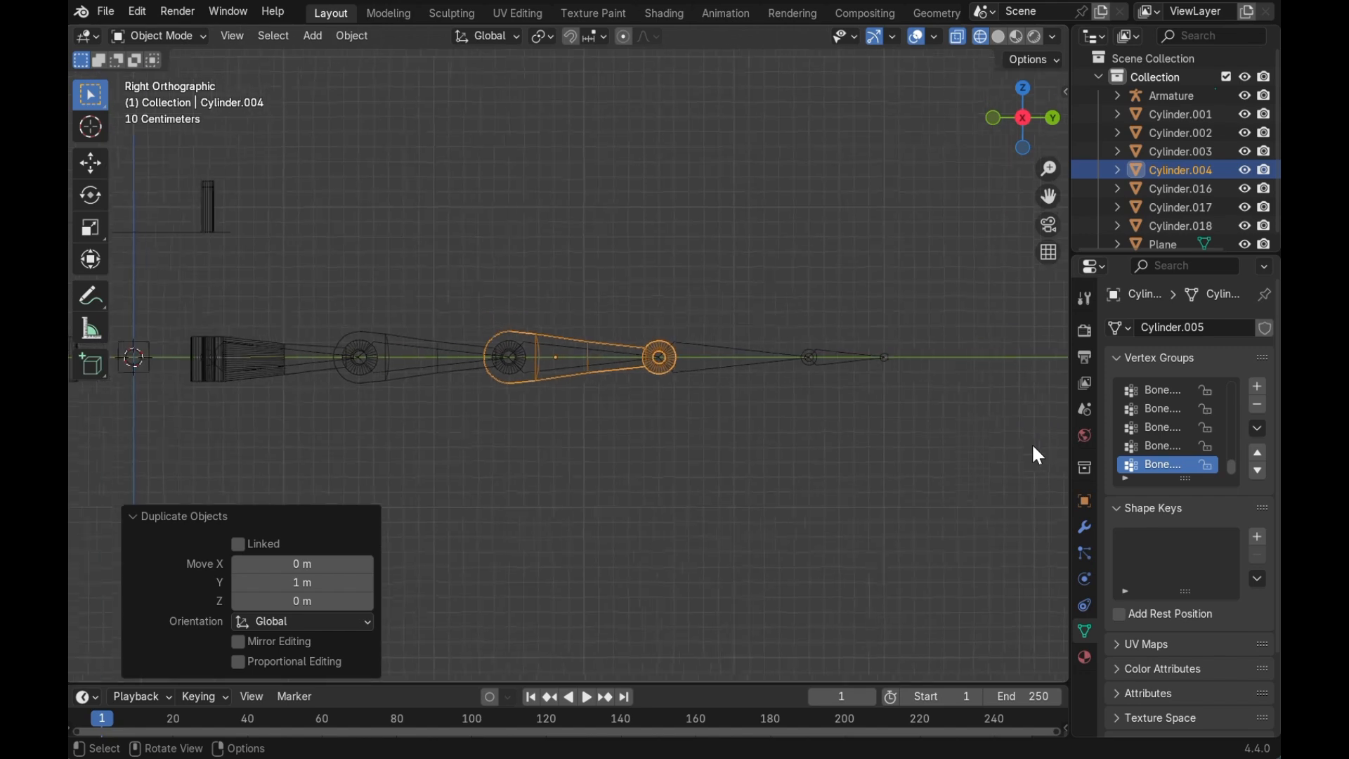
# - Duplicate the pointed leg-tip mesh, rotated 180° about Z and moved 8 m along Y onto the opposite leg, and check its fit in wireframe
pyautogui.moveTo(637, 379); pyautogui.dragTo(258, 368, button='middle')
pyautogui.click(258, 368)
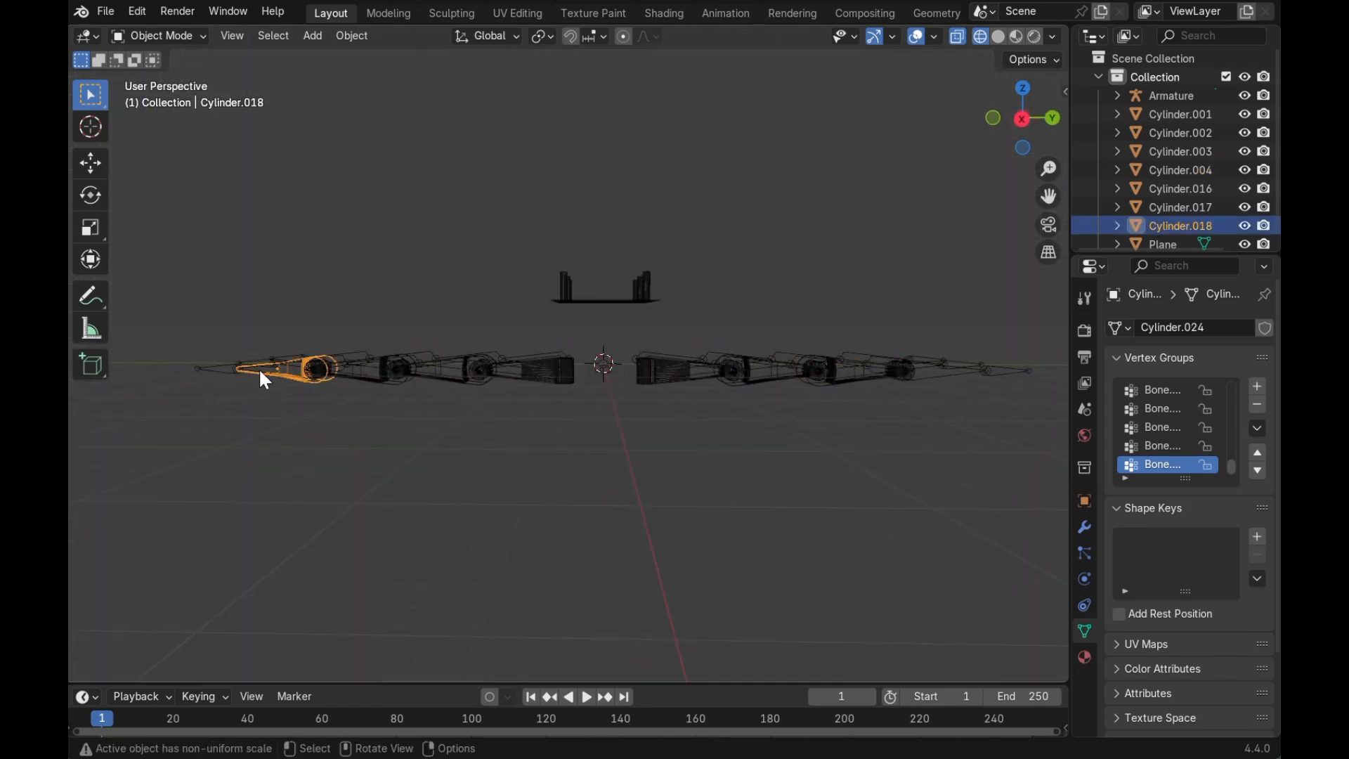
pyautogui.click(999, 39)
pyautogui.moveTo(599, 263); pyautogui.dragTo(596, 390, button='middle')
pyautogui.scroll(-1, 596, 390)
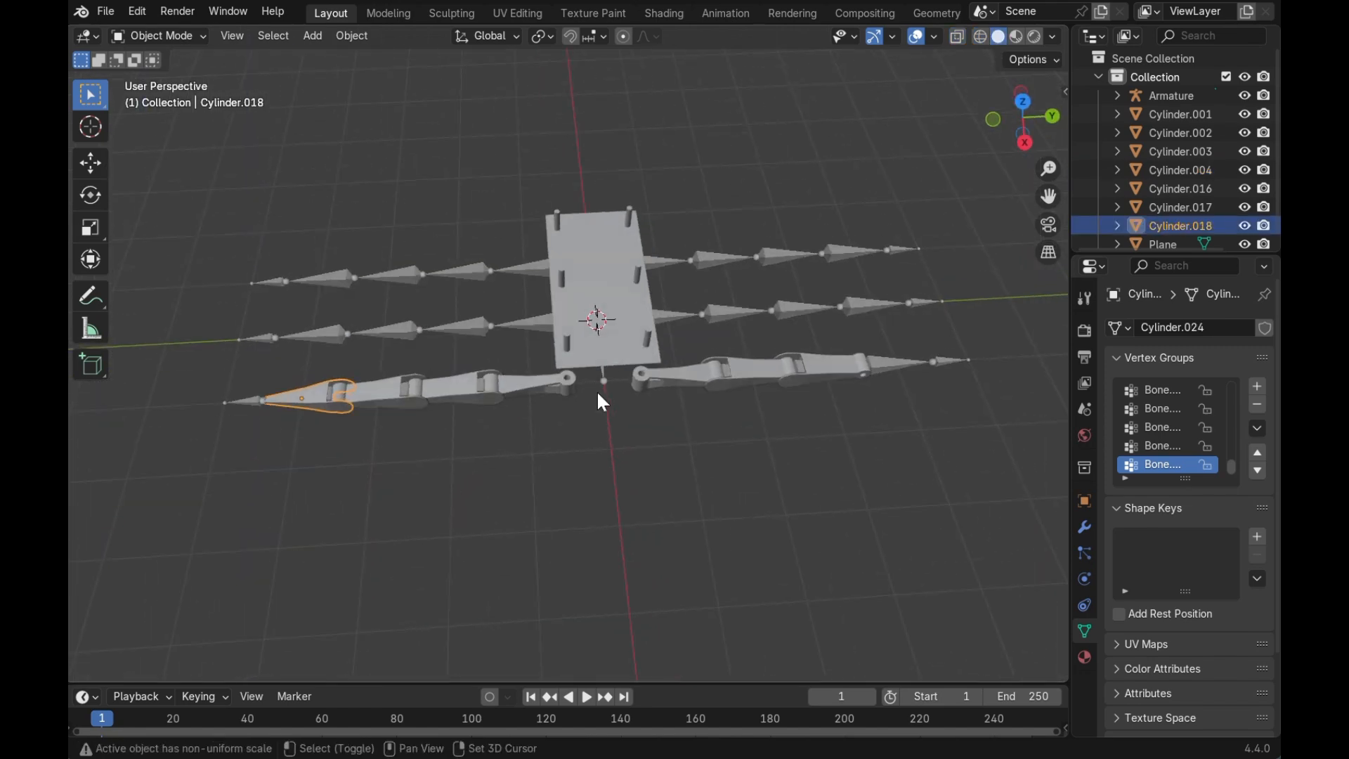
pyautogui.hotkey('shift', 'd')
pyautogui.write('rz180')
pyautogui.press('Return')
pyautogui.write('gy')
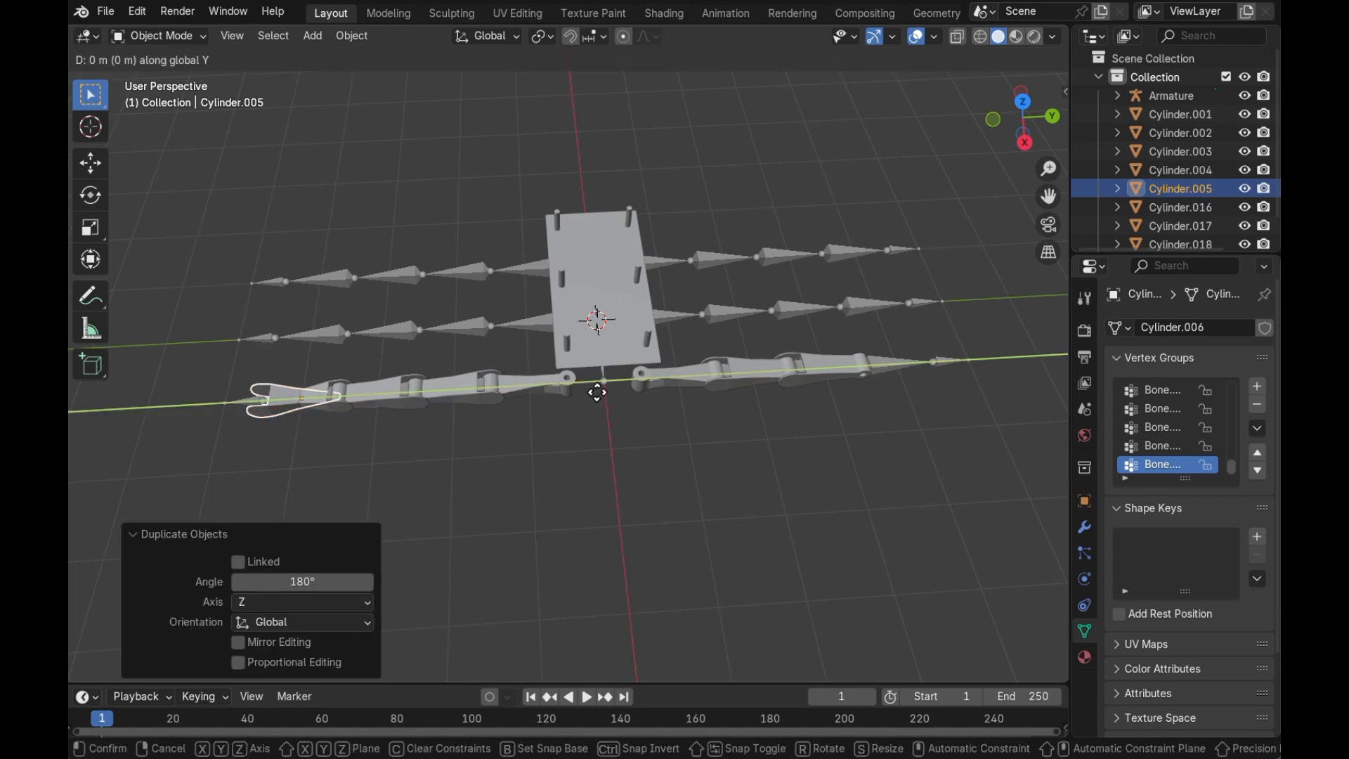
pyautogui.write('8')
pyautogui.press('Return')
pyautogui.click(978, 37)
pyautogui.moveTo(981, 543); pyautogui.dragTo(957, 474, button='middle')
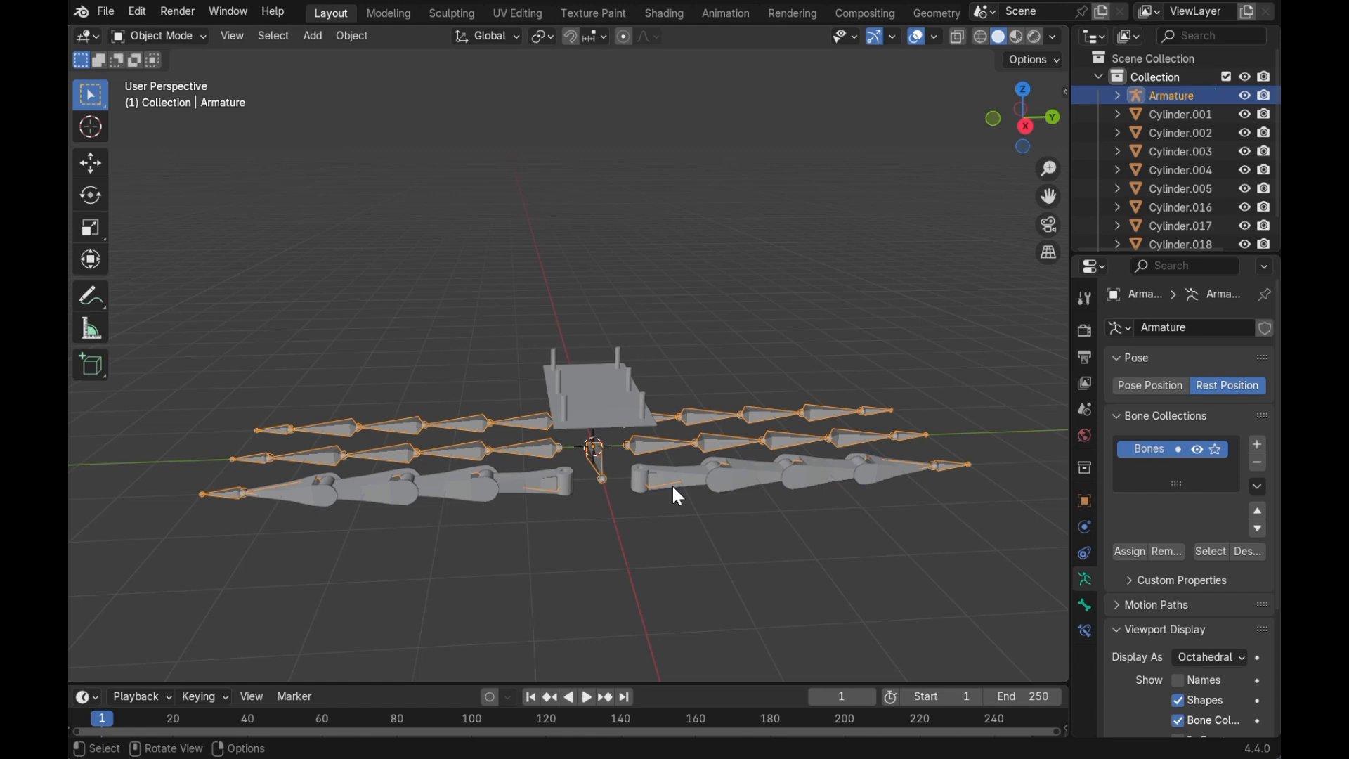
# - Duplicate all eight leg meshes of the completed +X leg pair -1 m along X onto the middle leg pair
pyautogui.click(679, 496)
pyautogui.keyDown('shift'); pyautogui.click(757, 490); pyautogui.keyUp('shift')
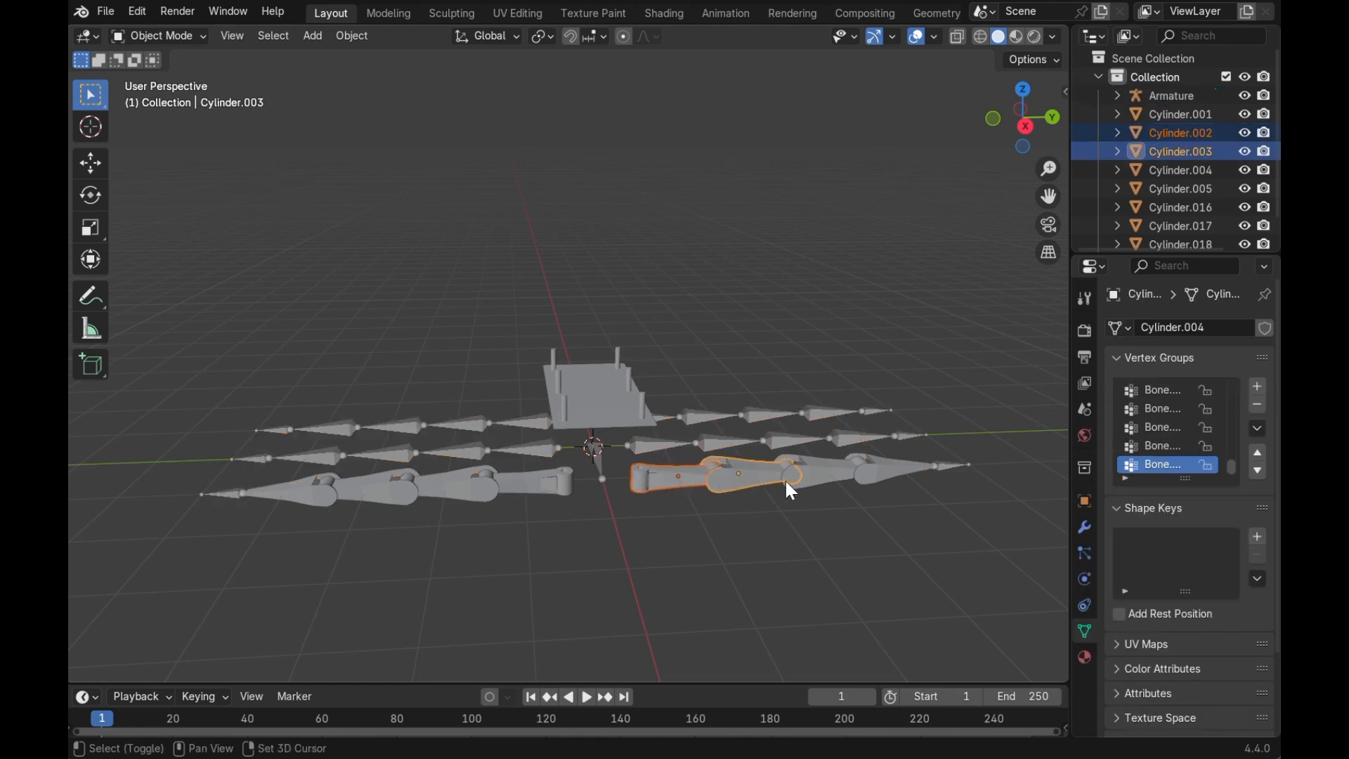
pyautogui.keyDown('shift'); pyautogui.click(808, 480); pyautogui.keyUp('shift')
pyautogui.keyDown('shift'); pyautogui.click(890, 484); pyautogui.keyUp('shift')
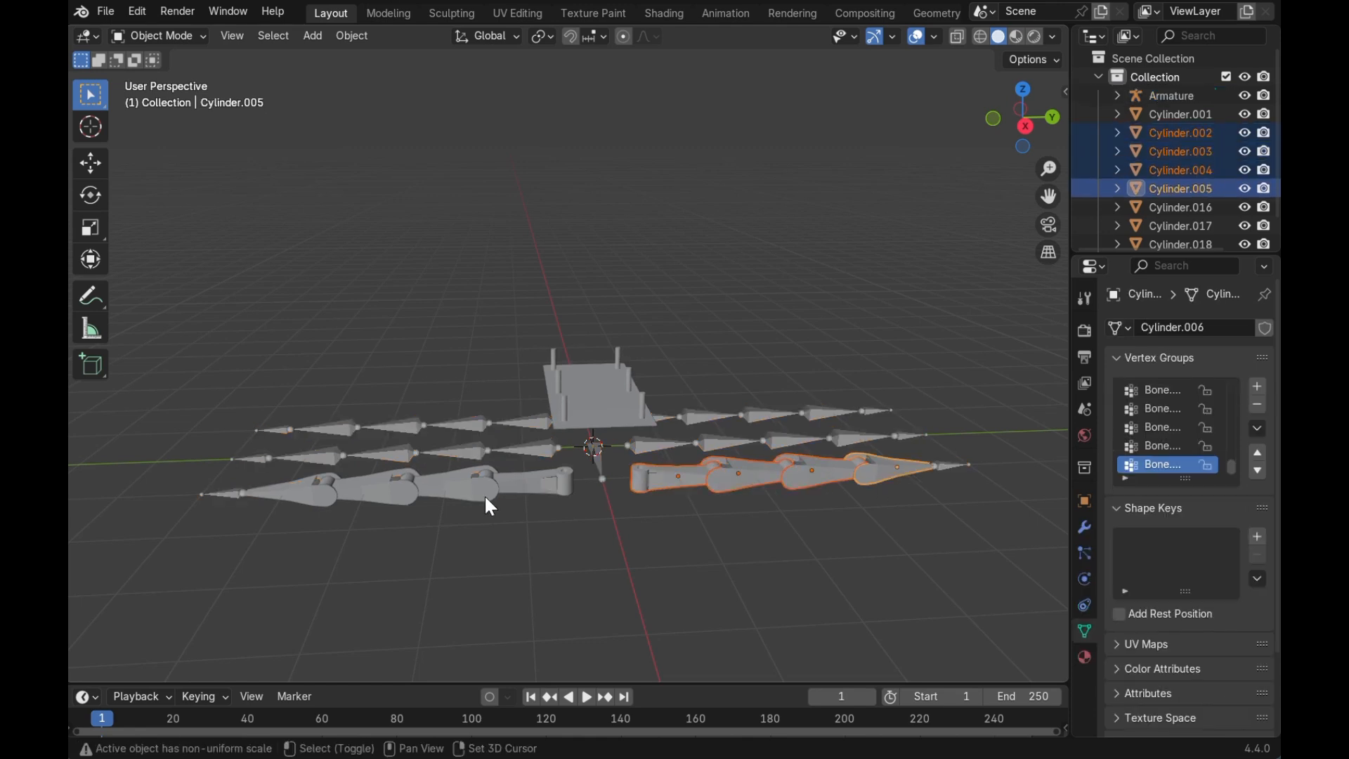
pyautogui.keyDown('shift'); pyautogui.click(515, 488); pyautogui.keyUp('shift')
pyautogui.keyDown('shift'); pyautogui.click(449, 488); pyautogui.keyUp('shift')
pyautogui.keyDown('shift'); pyautogui.click(358, 489); pyautogui.keyUp('shift')
pyautogui.keyDown('shift'); pyautogui.click(294, 499); pyautogui.keyUp('shift')
pyautogui.moveTo(294, 499); pyautogui.dragTo(475, 518, button='middle')
pyautogui.click(448, 6)
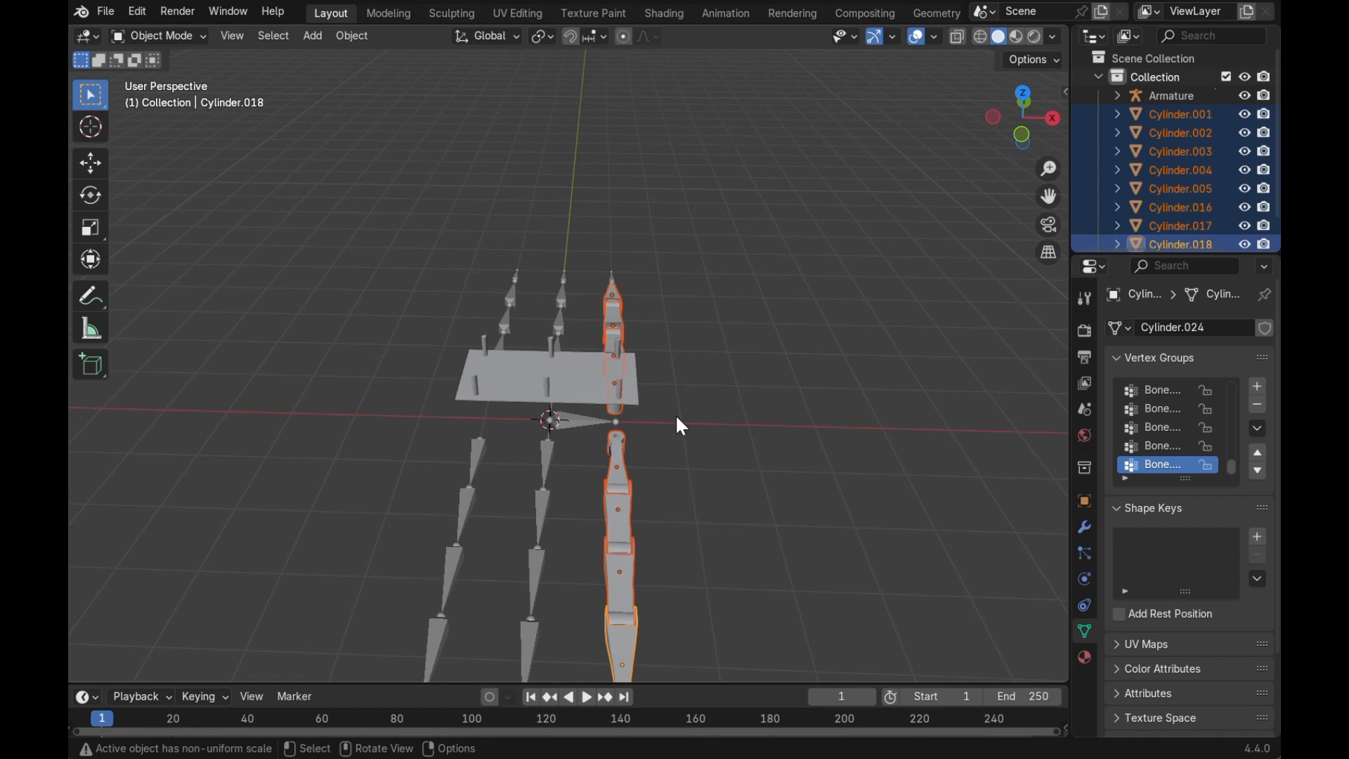
pyautogui.scroll(-2, 676, 416)
pyautogui.moveTo(676, 416); pyautogui.dragTo(676, 422, button='middle')
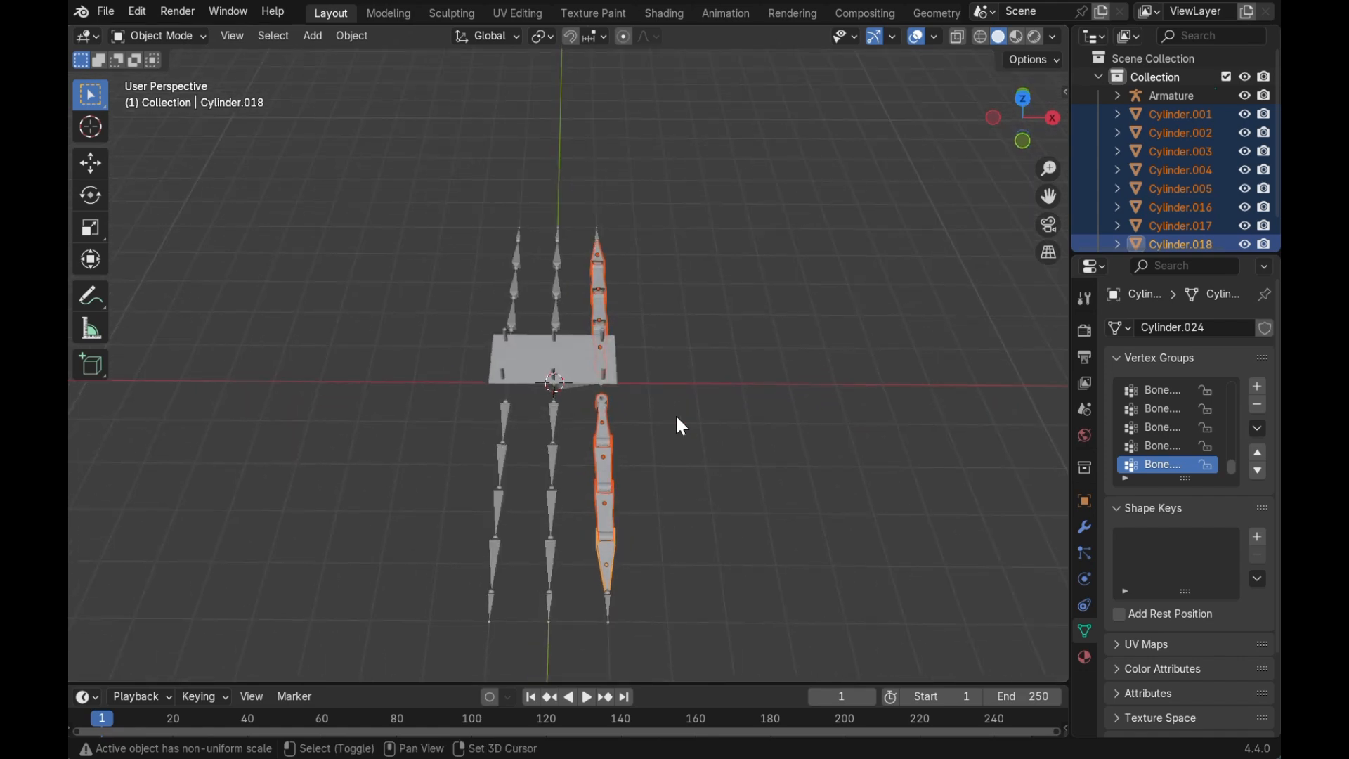
pyautogui.press('g')
pyautogui.press('x')
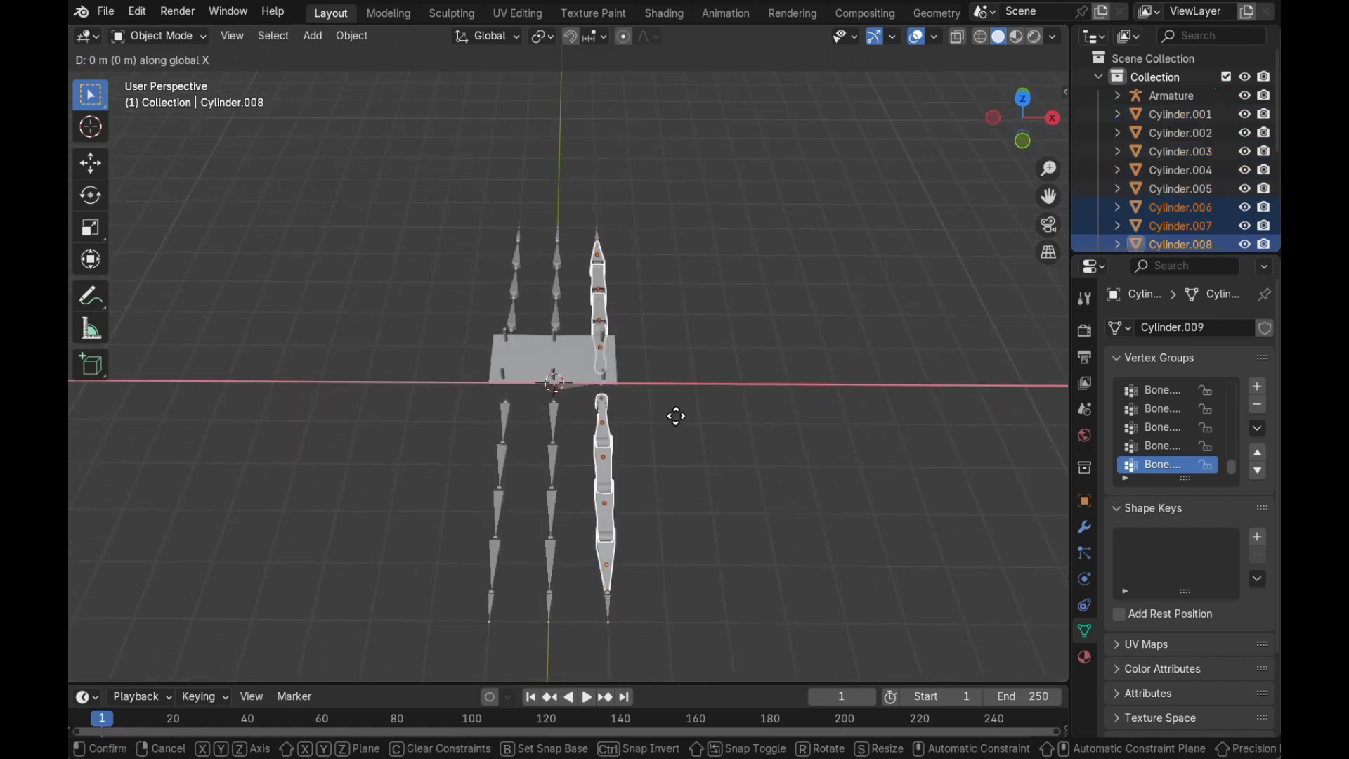
pyautogui.write('-1')
pyautogui.press('Return')
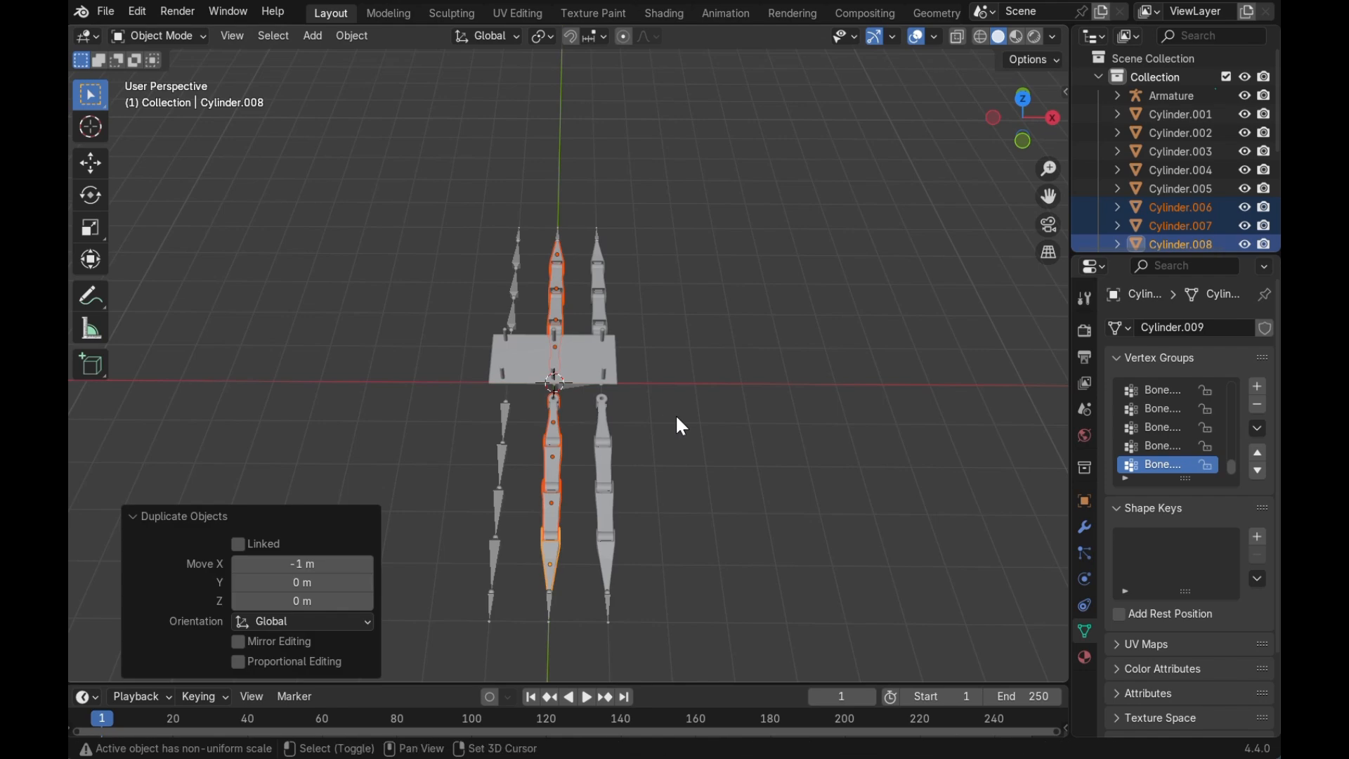
# - Repeat the leg-pair duplication to cover the last leg pair on the -X side, and deselect everything
pyautogui.hotkey('shift', 'r')
pyautogui.click(676, 414)
pyautogui.moveTo(675, 415); pyautogui.dragTo(591, 402, button='middle')
pyautogui.scroll(4, 676, 414)
pyautogui.moveTo(676, 414)
pyautogui.keyDown('shift'); pyautogui.mouseDown(button='middle')
pyautogui.moveTo(597, 374)
pyautogui.moveTo(676, 415)
pyautogui.mouseUp(button='middle'); pyautogui.keyUp('shift')
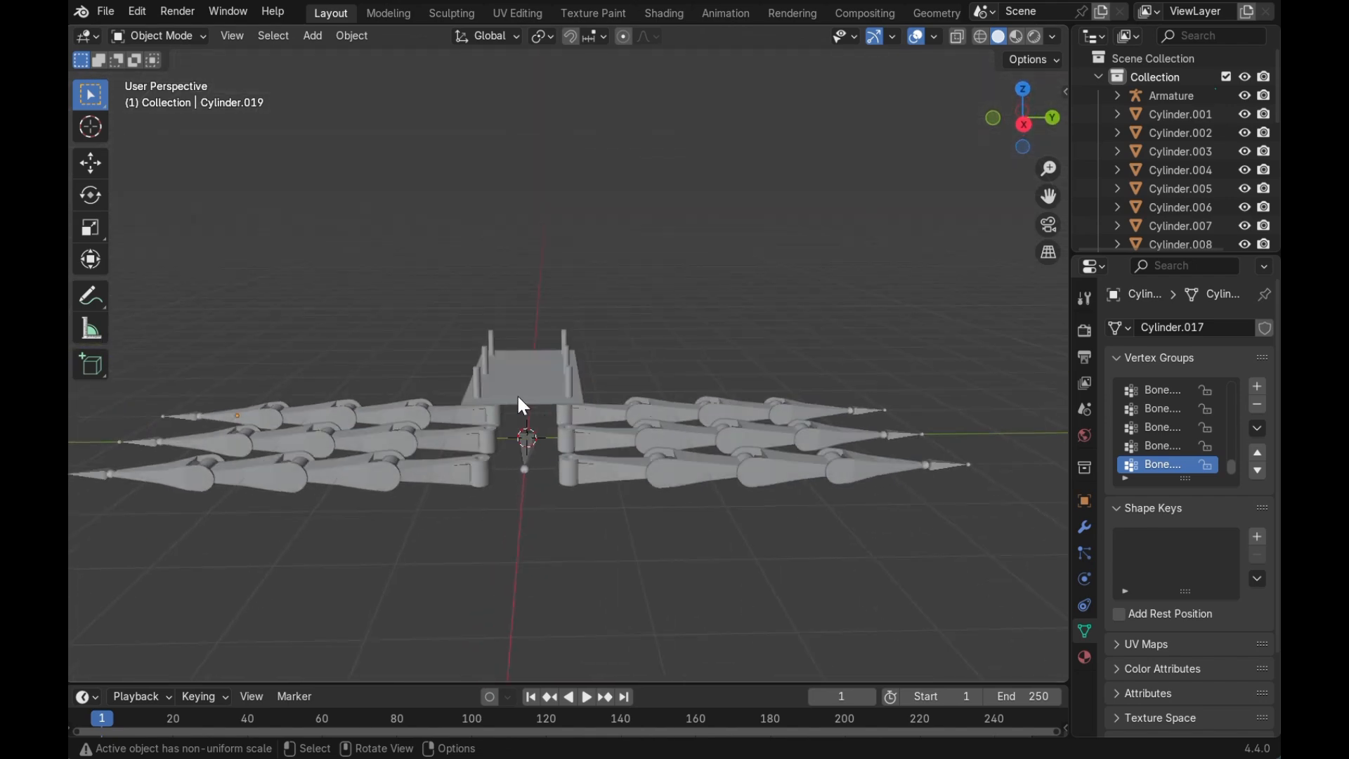
# - Lower the body plate with its pegs -1 m along Z into the leg sockets and deselect it
pyautogui.moveTo(518, 399); pyautogui.dragTo(518, 398, button='middle')
pyautogui.click(518, 398)
pyautogui.press('g')
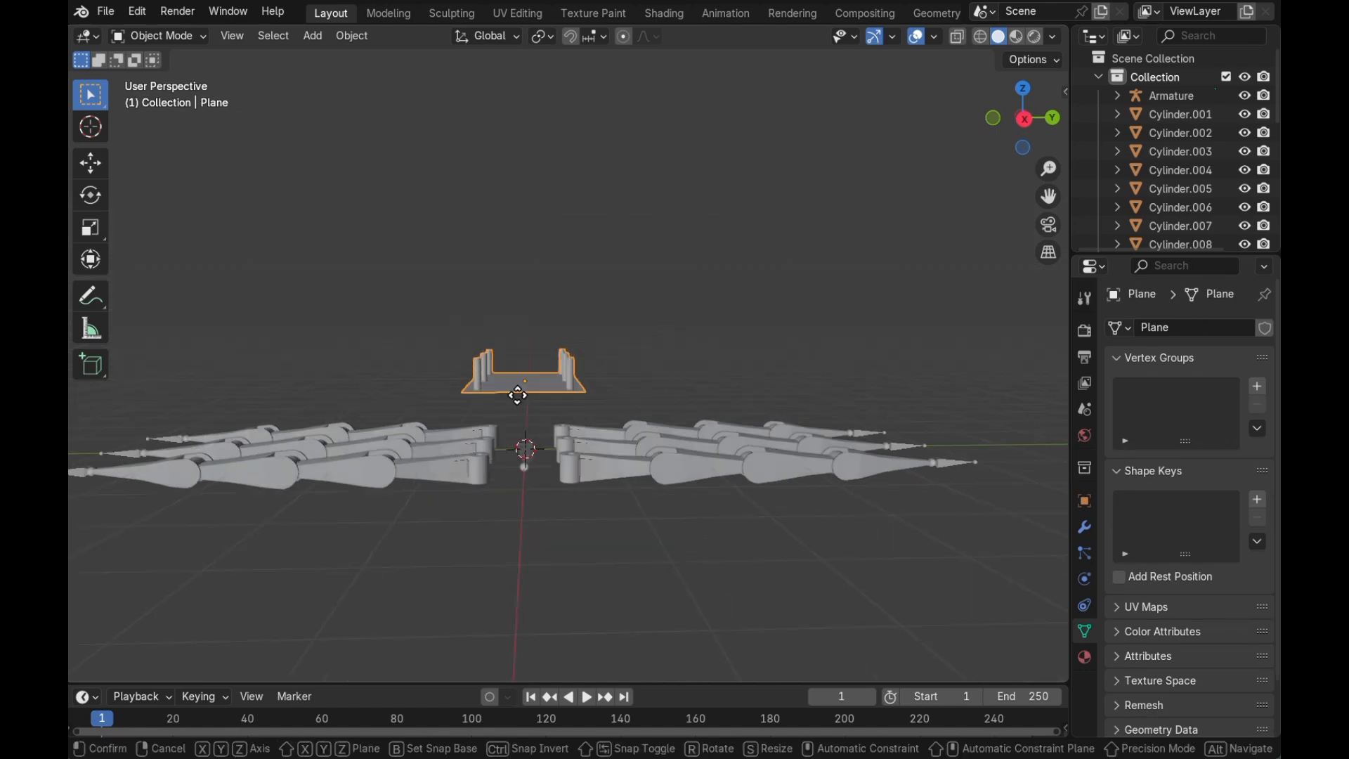
pyautogui.write('z')
pyautogui.write('-1')
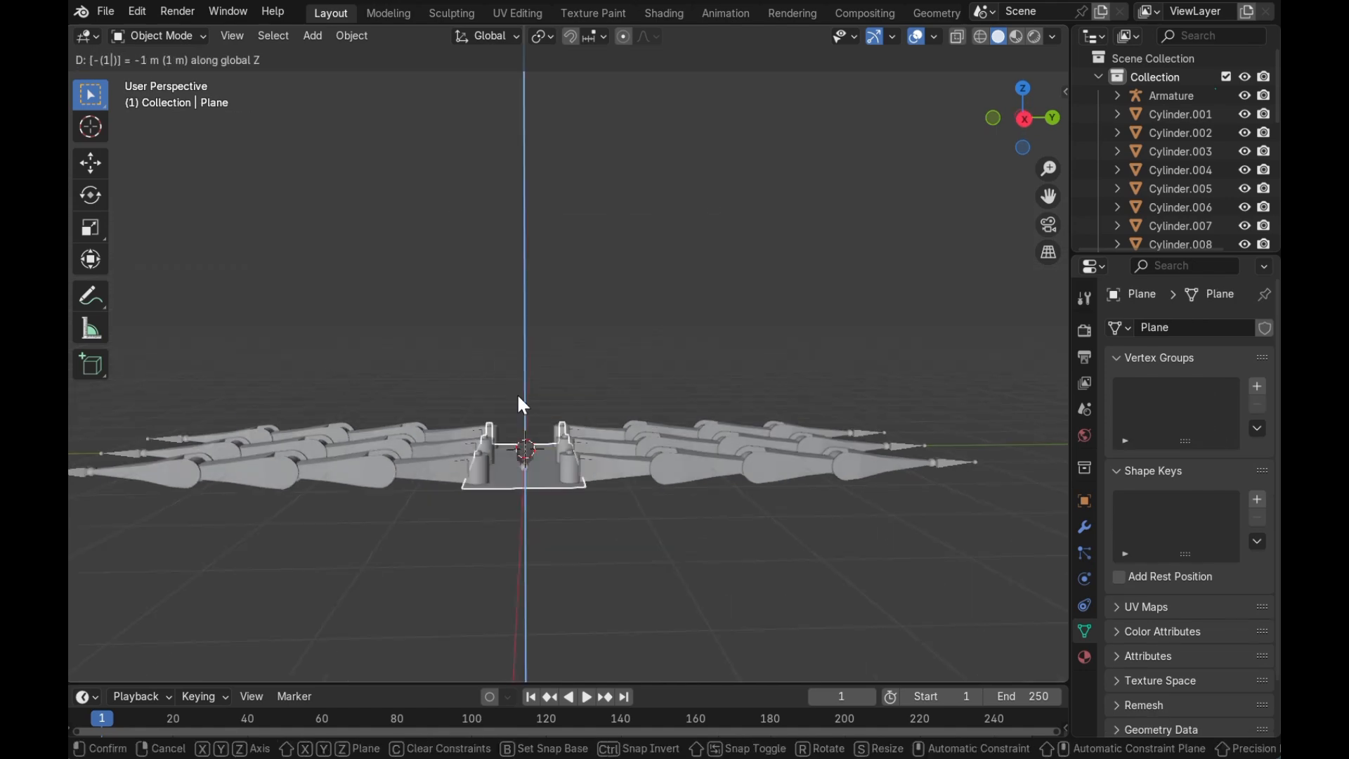
pyautogui.press('Return')
pyautogui.scroll(2, 518, 395)
pyautogui.moveTo(516, 394); pyautogui.dragTo(518, 397, button='middle')
pyautogui.scroll(-6, 517, 395)
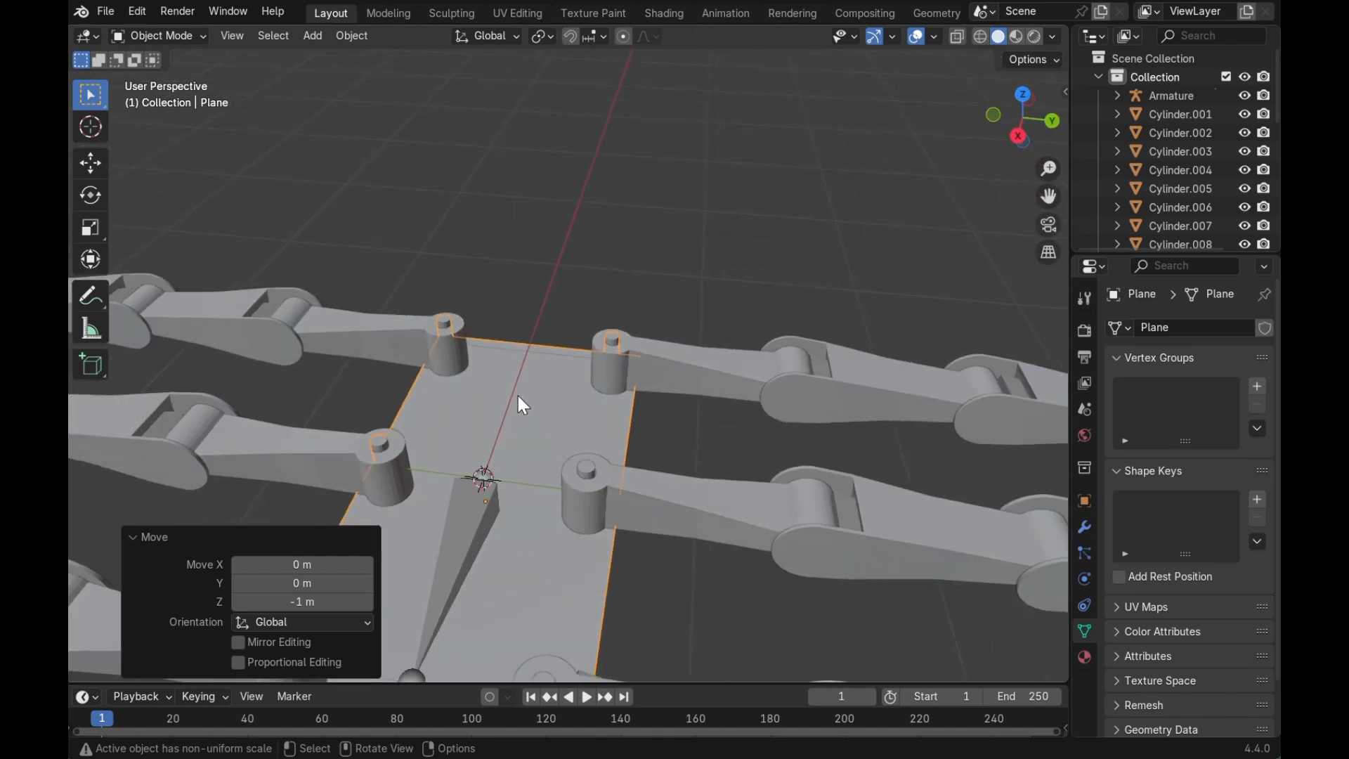
pyautogui.click(651, 597)
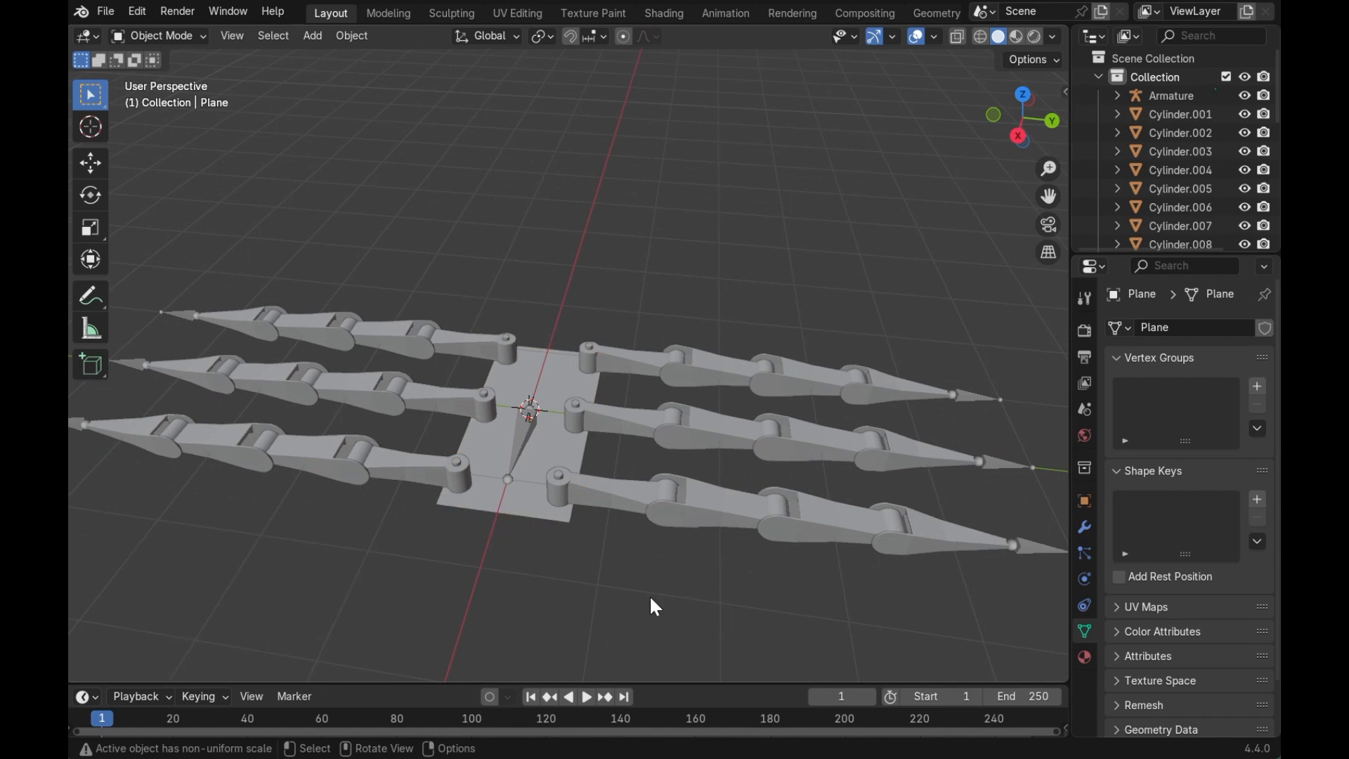
# - Select the armature and set its bones to display In Front of the meshes
pyautogui.click(640, 498)
pyautogui.moveTo(702, 571); pyautogui.dragTo(702, 572, button='middle')
pyautogui.click(522, 467)
pyautogui.scroll(-3, 1174, 707)
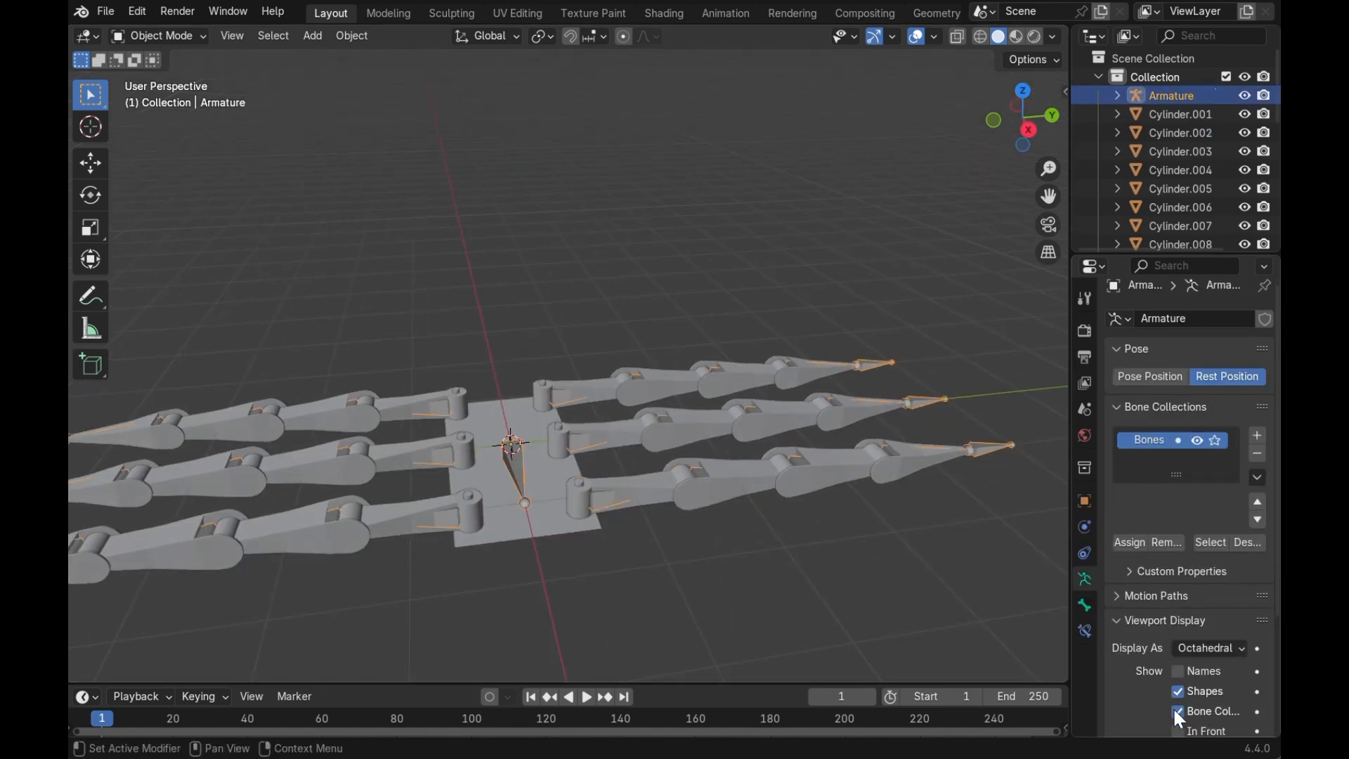
pyautogui.click(1178, 678)
pyautogui.moveTo(744, 567); pyautogui.dragTo(745, 567, button='middle')
# - Switch the armature to Pose Mode and try to move the fourth bone of the +X, +Y leg
pyautogui.click(194, 38)
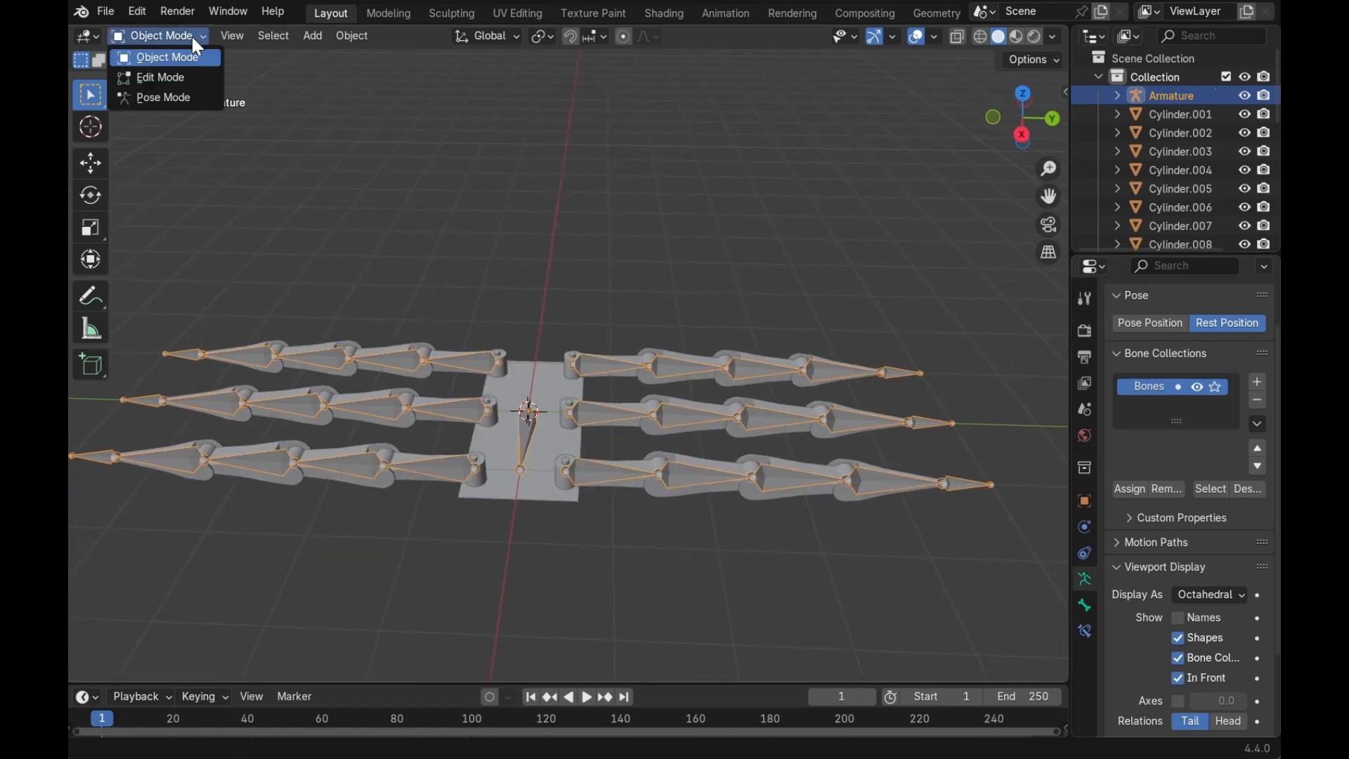
pyautogui.click(176, 91)
pyautogui.click(873, 490)
pyautogui.moveTo(874, 490); pyautogui.dragTo(884, 497, button='middle')
pyautogui.press('g')
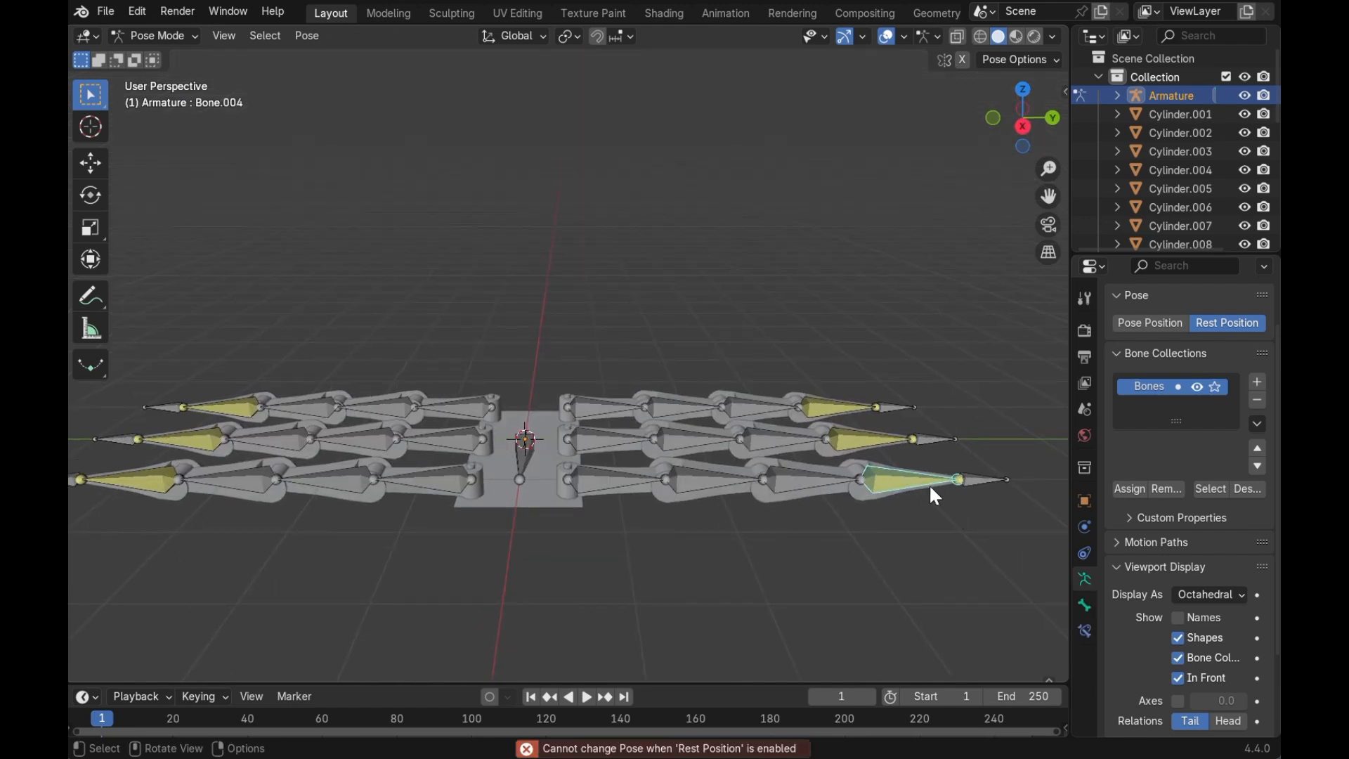
# - Preview the armature in Pose Position to examine how the bones sit against the meshes, and restore Rest Position
pyautogui.click(975, 485)
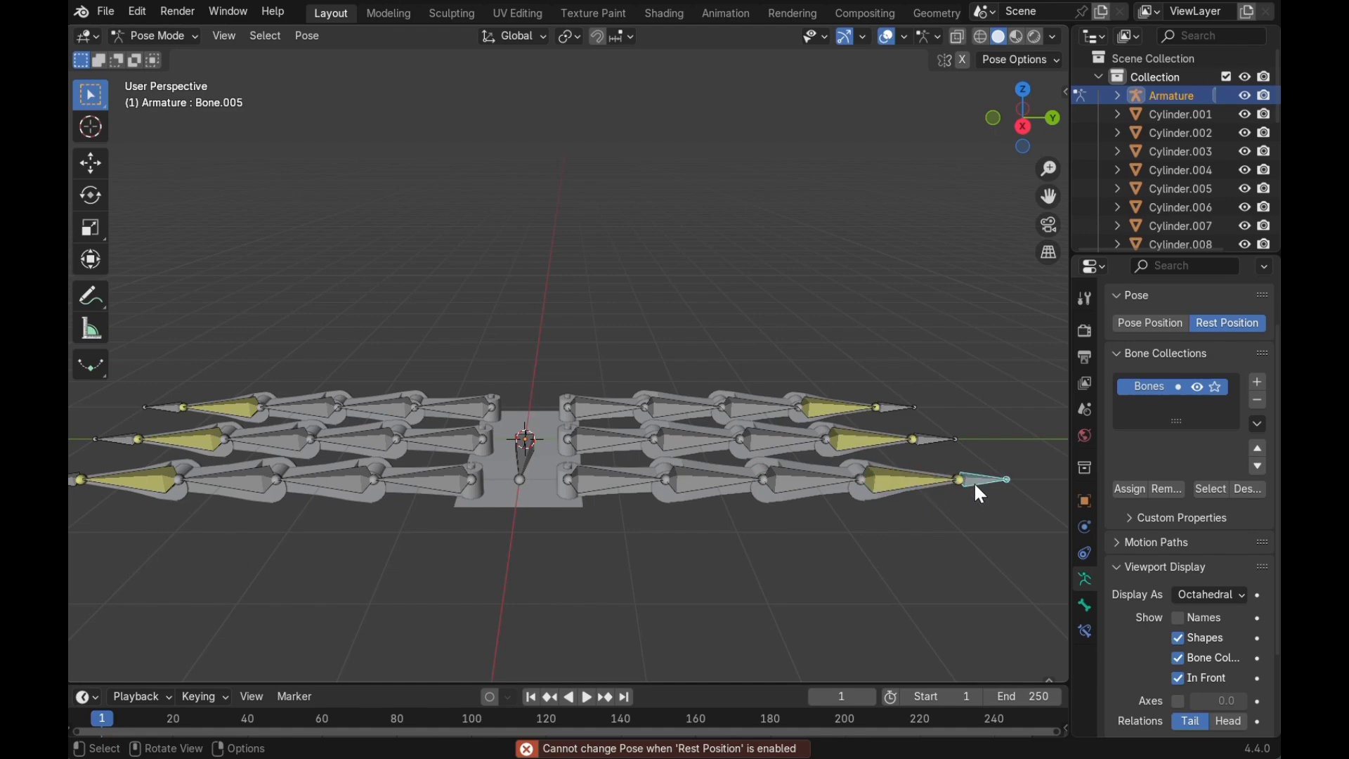
pyautogui.click(1152, 324)
pyautogui.scroll(-5, 744, 546)
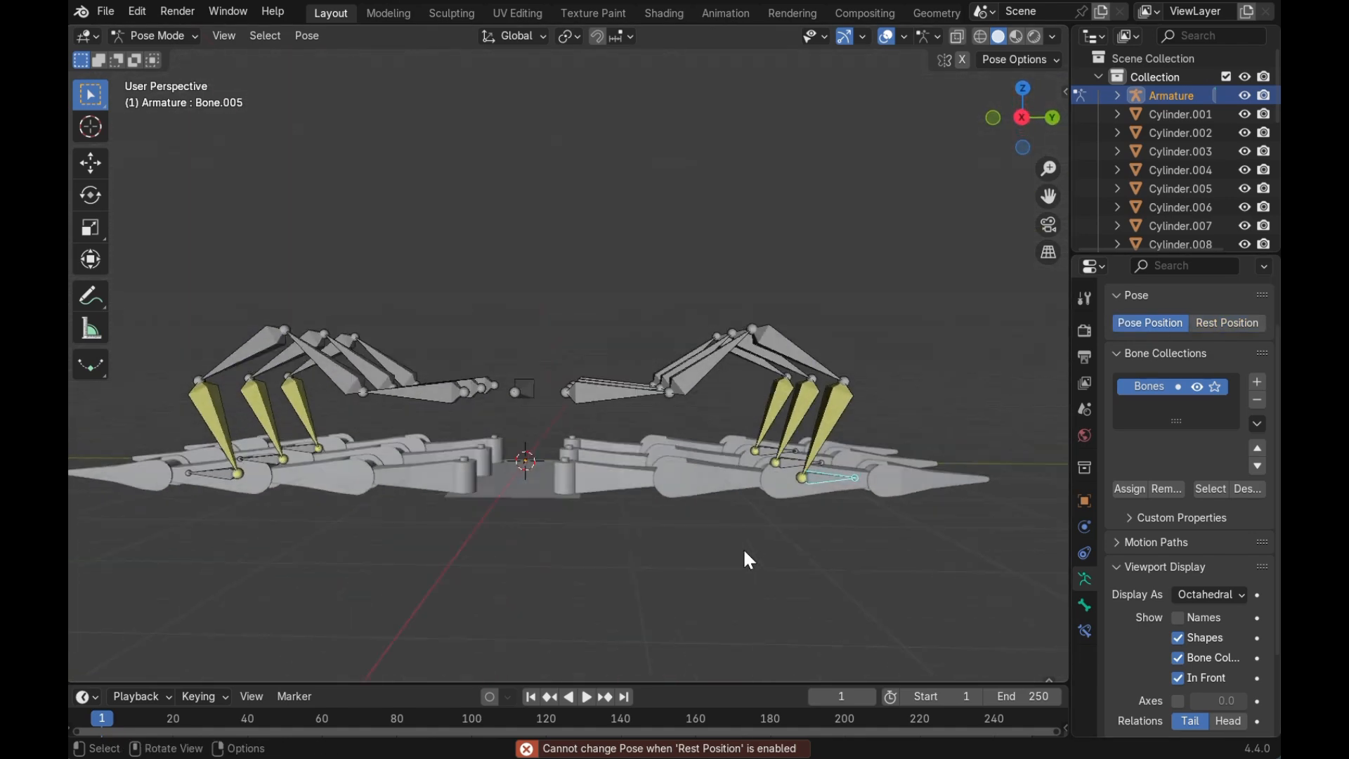
pyautogui.scroll(5, 743, 546)
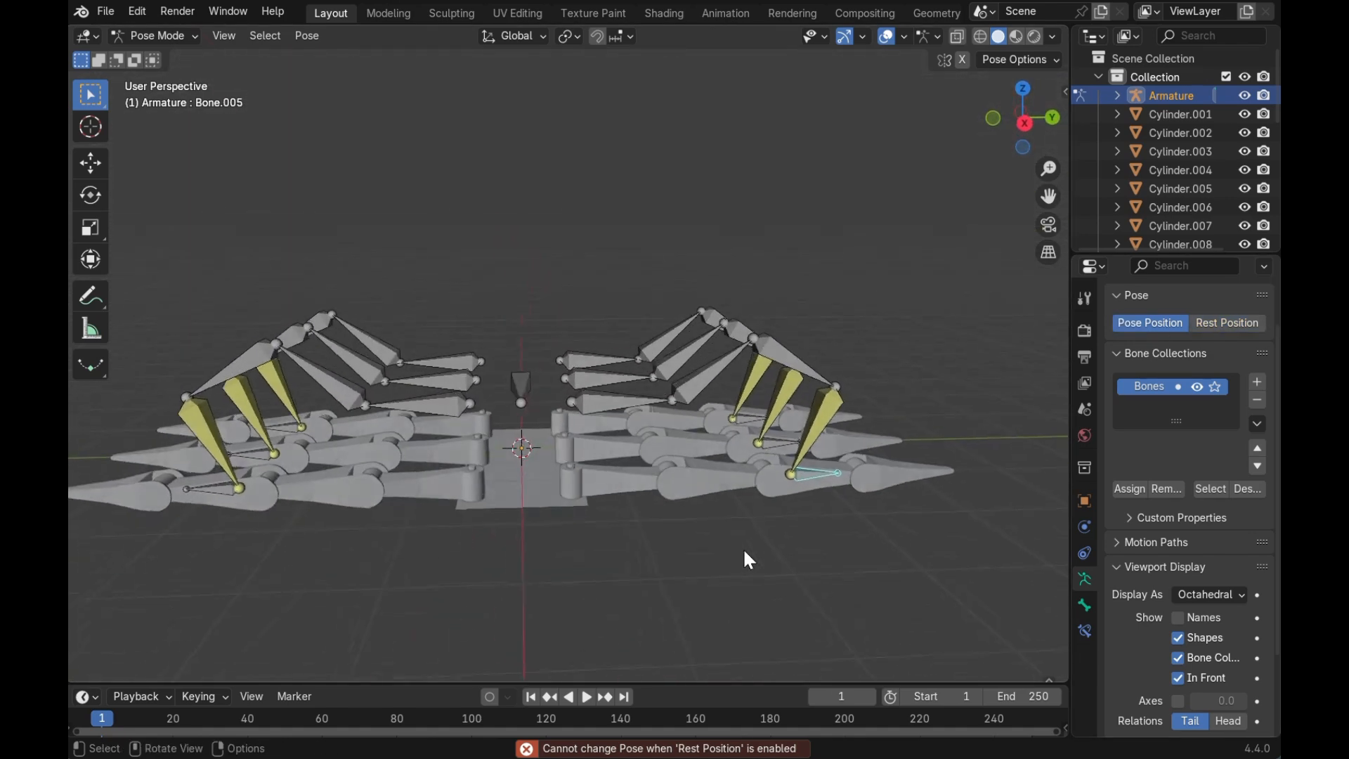
pyautogui.click(1237, 325)
# - Parent the innermost segment mesh of the +X, +Y leg to the armature's first bone of that leg, using the Bone parent type
pyautogui.click(143, 36)
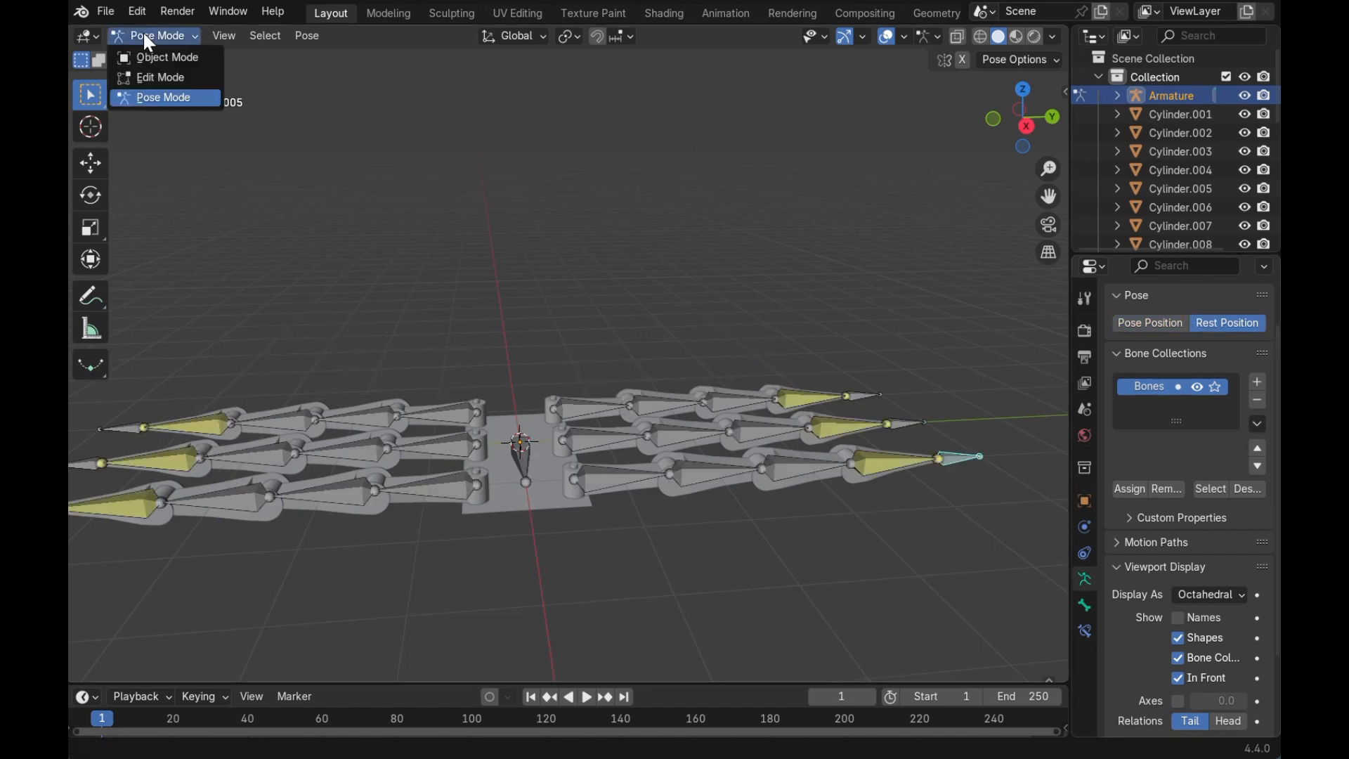
pyautogui.click(158, 55)
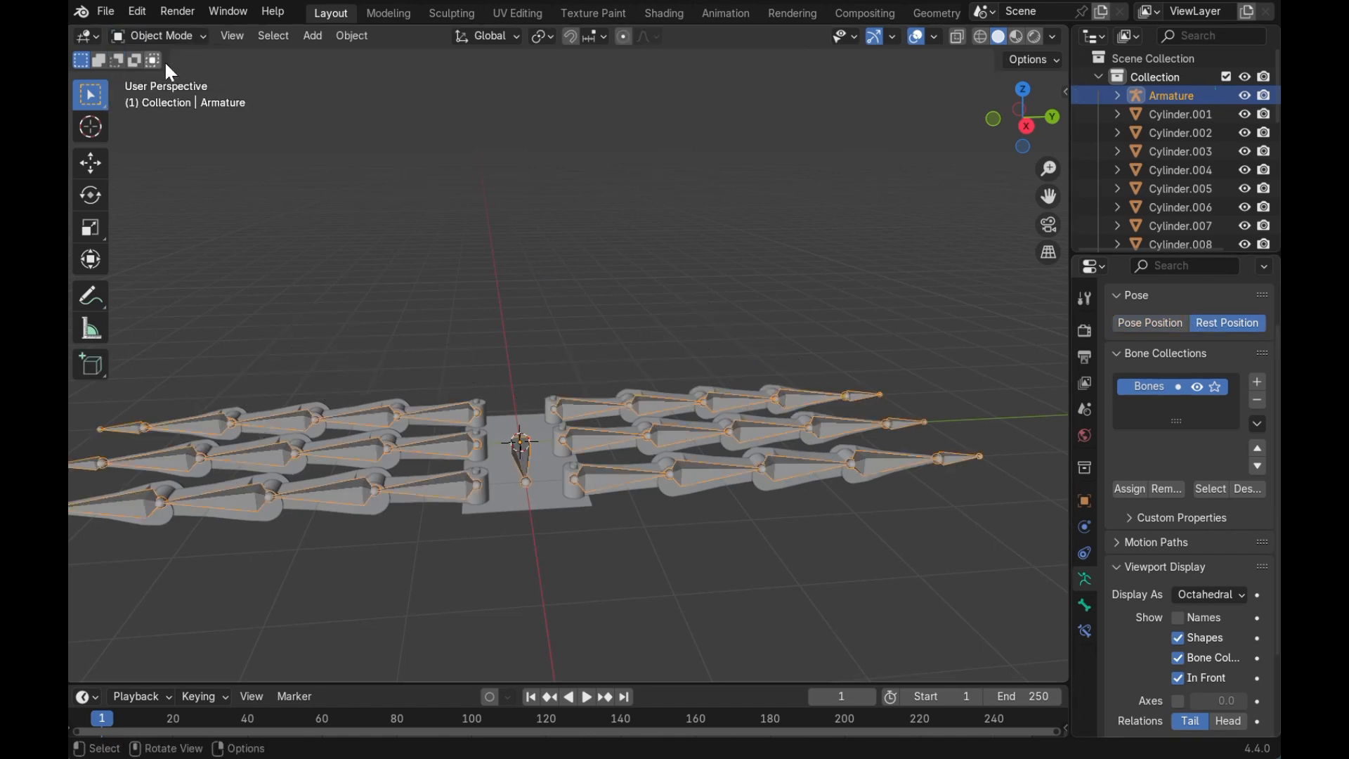
pyautogui.click(638, 491)
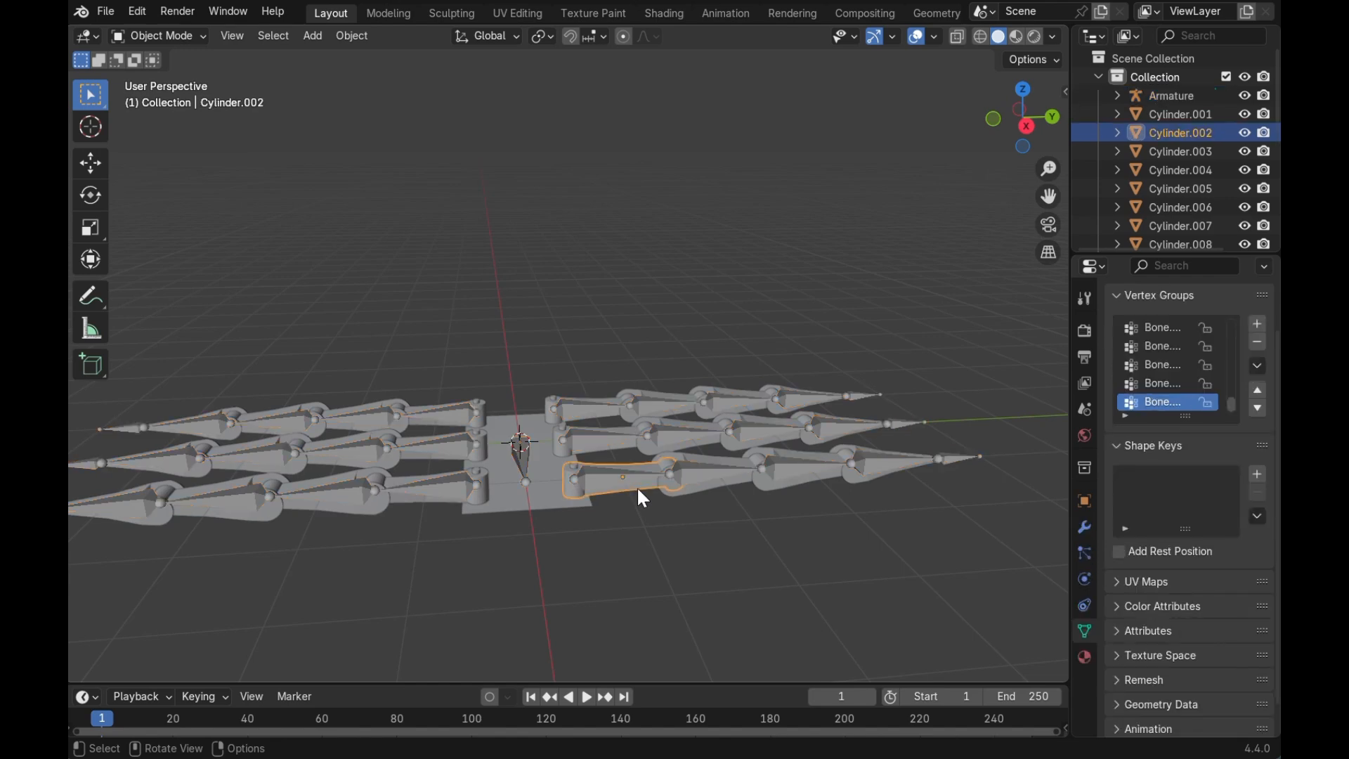
pyautogui.scroll(2, 625, 496)
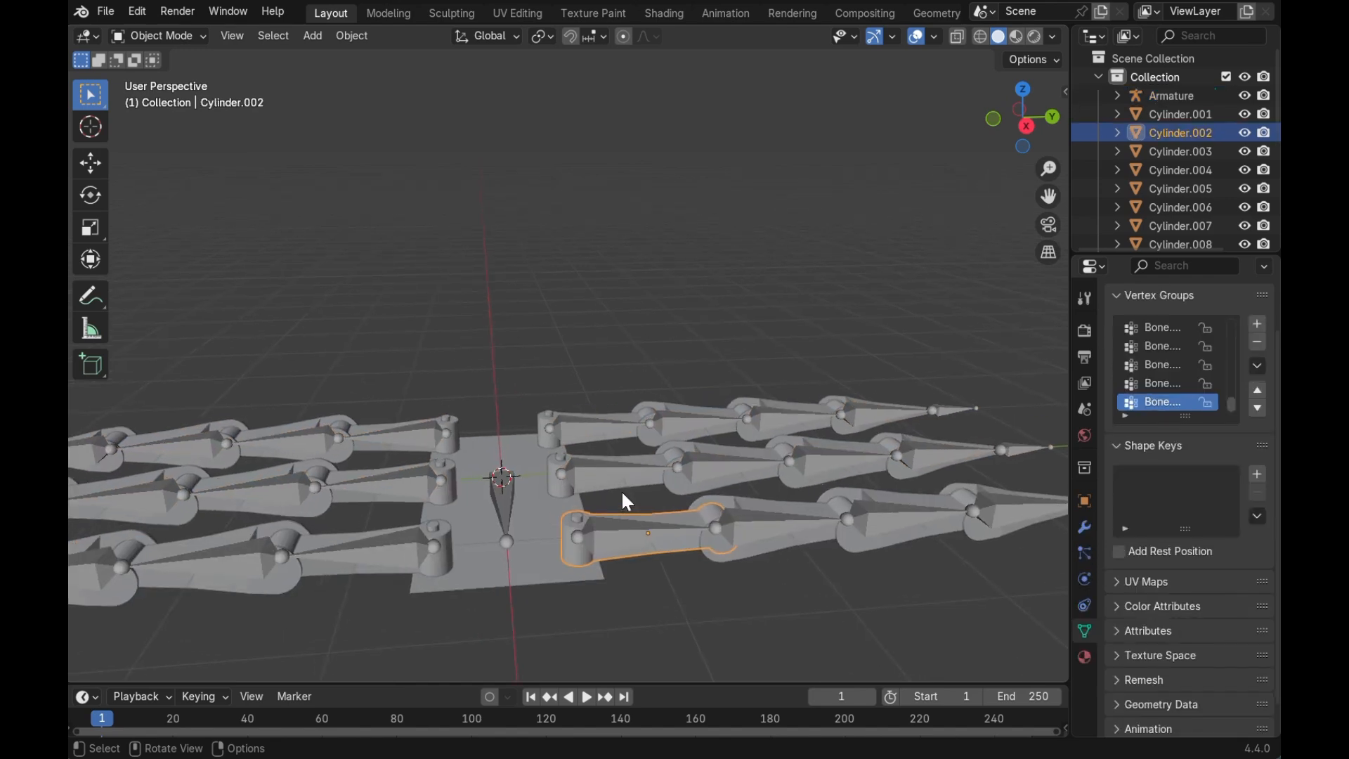
pyautogui.keyDown('shift'); pyautogui.click(634, 536); pyautogui.keyUp('shift')
pyautogui.click(147, 37)
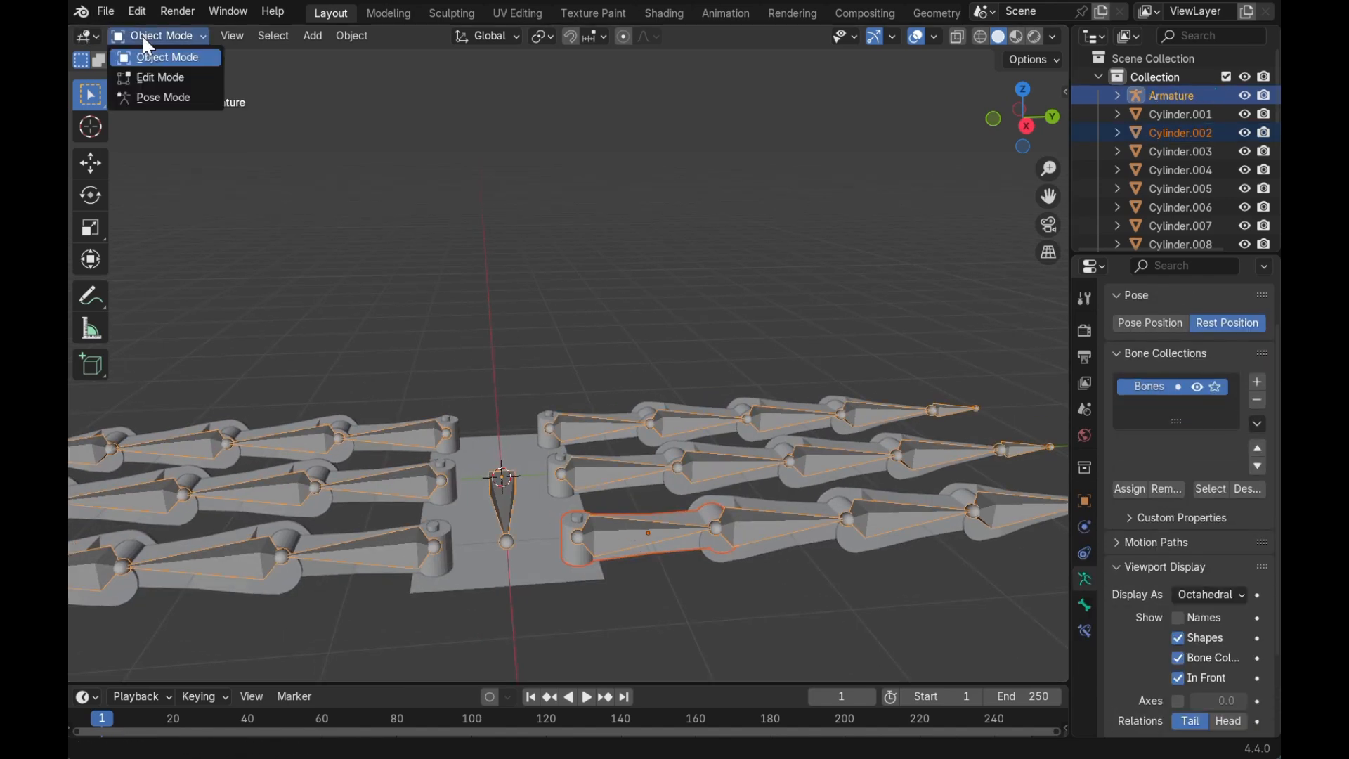
pyautogui.click(158, 99)
pyautogui.click(633, 552)
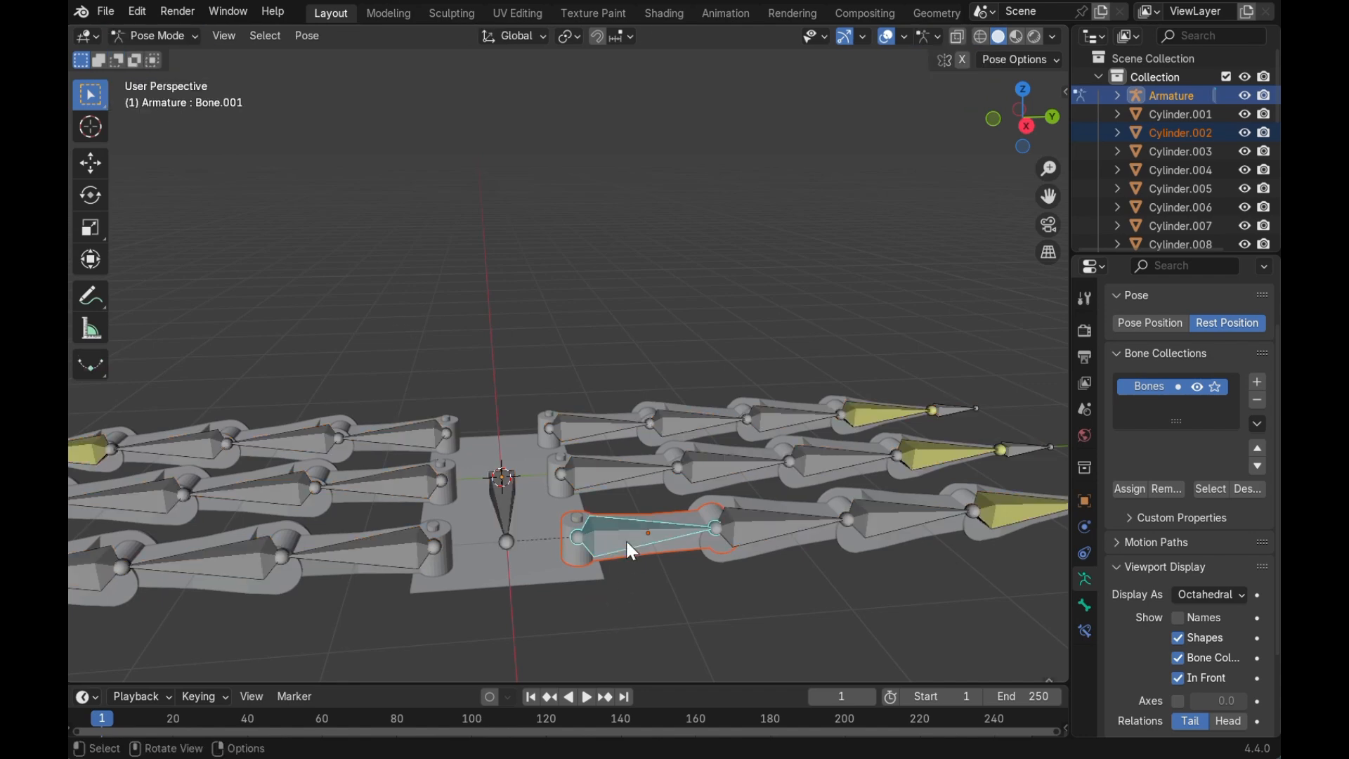
pyautogui.hotkey('ctrl', 'p')
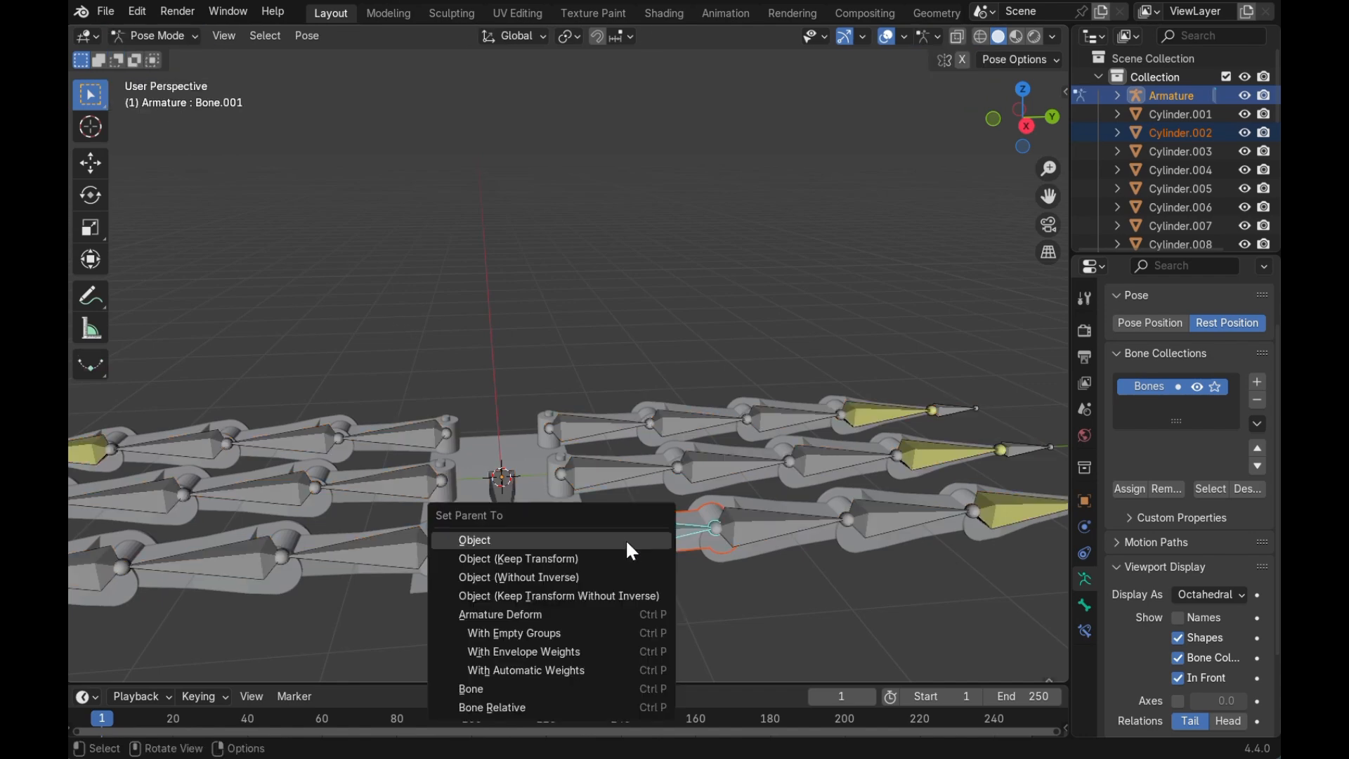
pyautogui.click(533, 690)
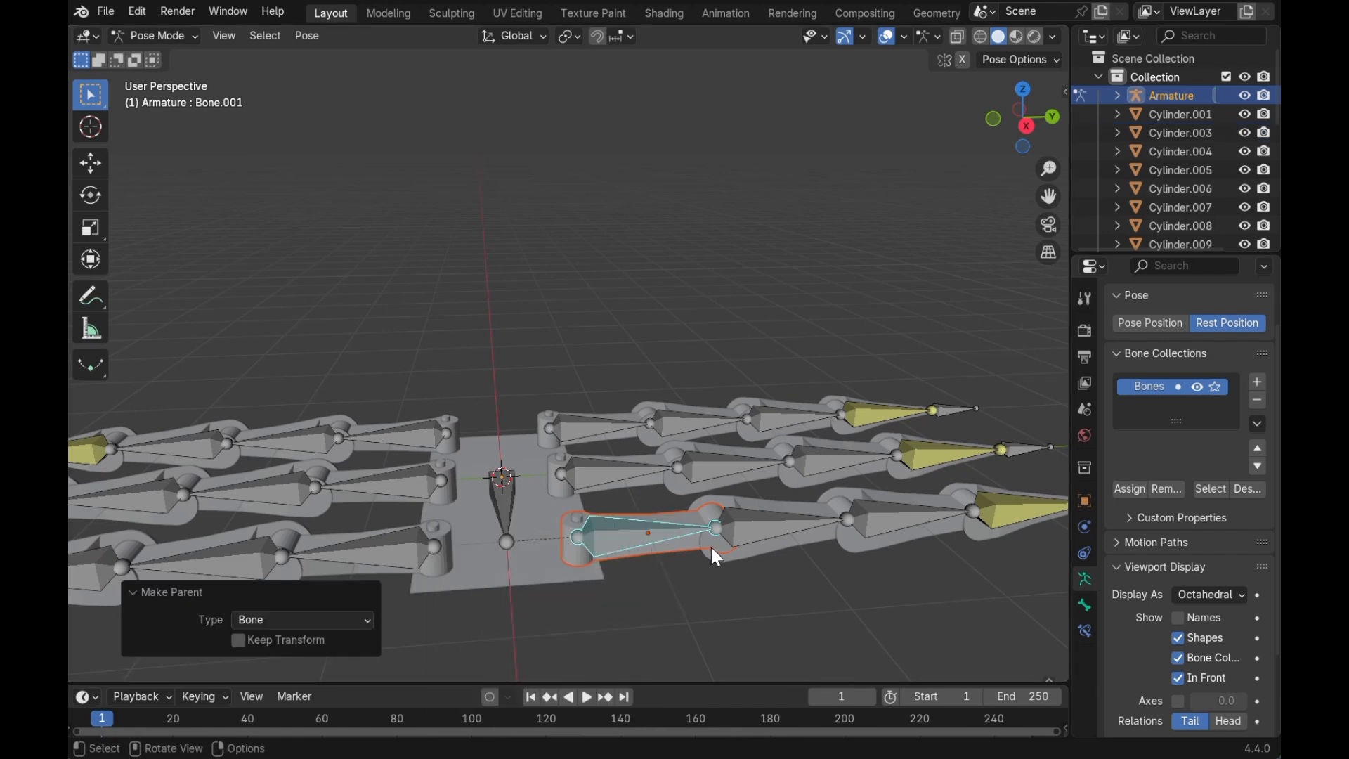
# - Test the parented segment in Pose Position by moving the +X, +Y leg's foot control bone, undo the moves, and restore Rest Position
pyautogui.click(1163, 322)
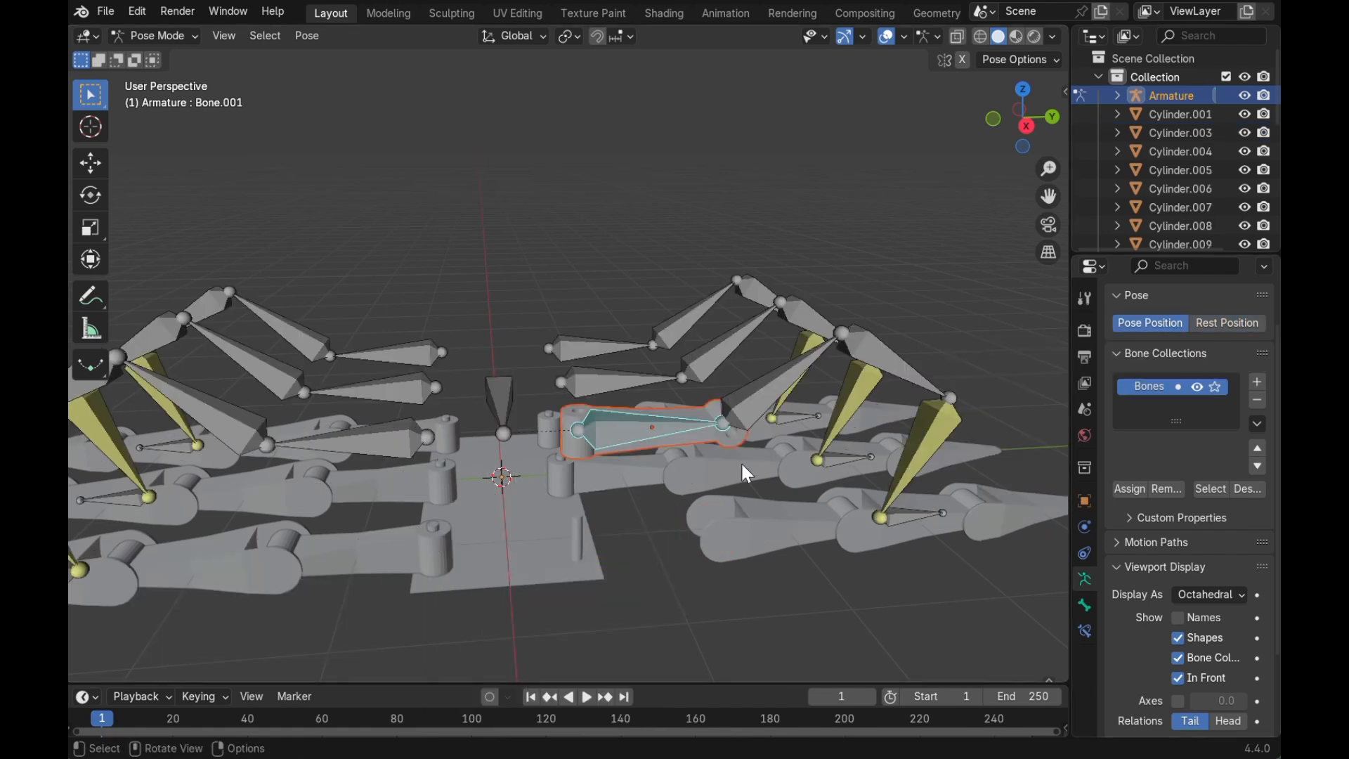
pyautogui.click(685, 465)
pyautogui.moveTo(600, 470)
pyautogui.mouseDown(button='middle')
pyautogui.moveTo(590, 460)
pyautogui.moveTo(598, 469)
pyautogui.mouseUp(button='middle')
pyautogui.click(938, 542)
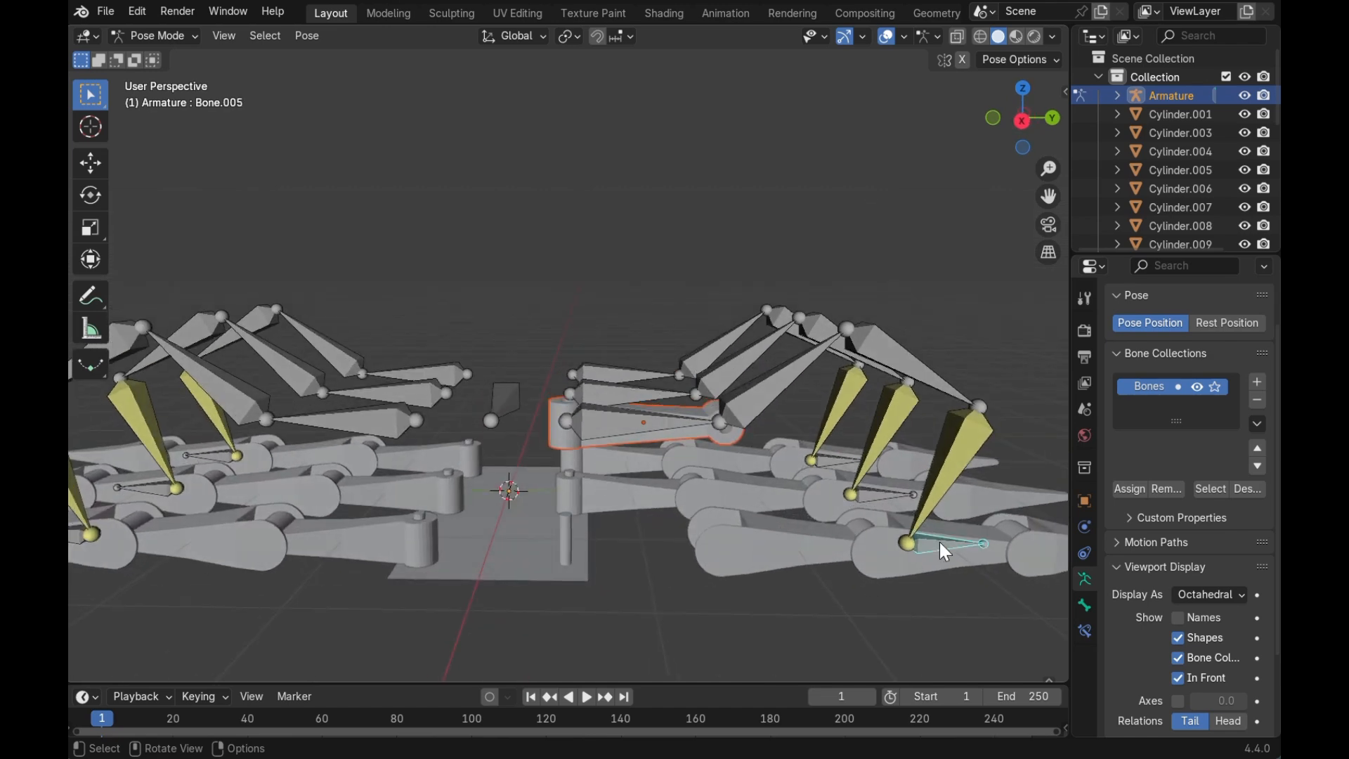
pyautogui.press('g')
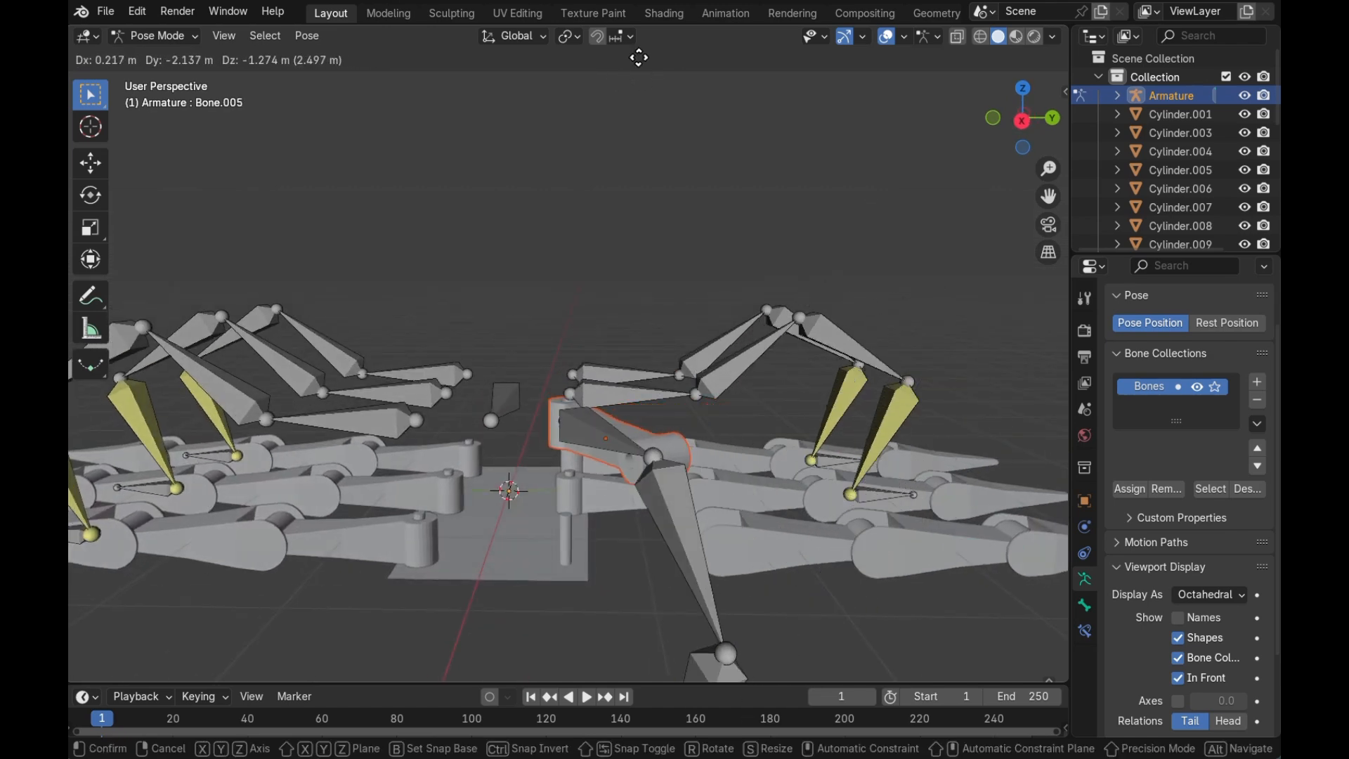
pyautogui.click(815, 592)
pyautogui.moveTo(815, 592); pyautogui.dragTo(821, 603, button='middle')
pyautogui.press('g')
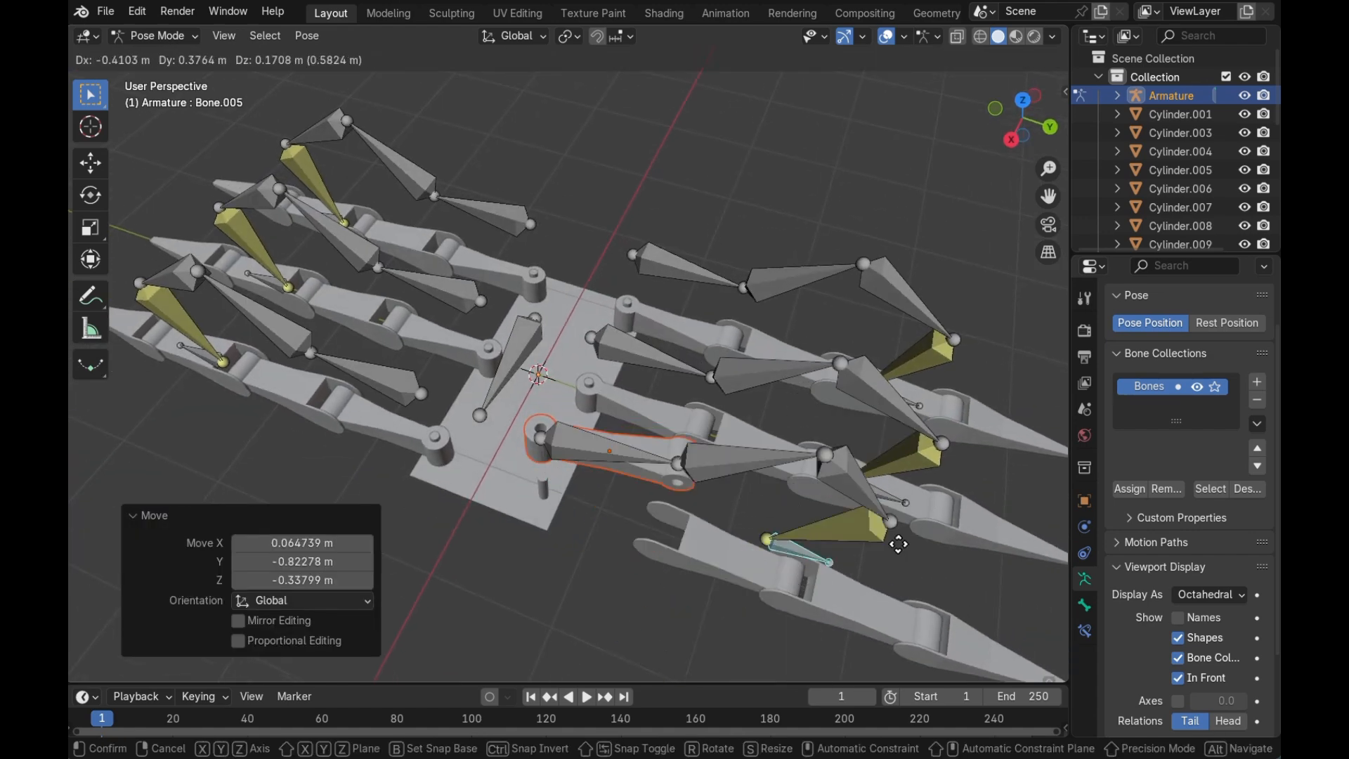
pyautogui.click(903, 552)
pyautogui.hotkey('ctrl', 'z')
pyautogui.hotkey('ctrl', 'shift', 'z')
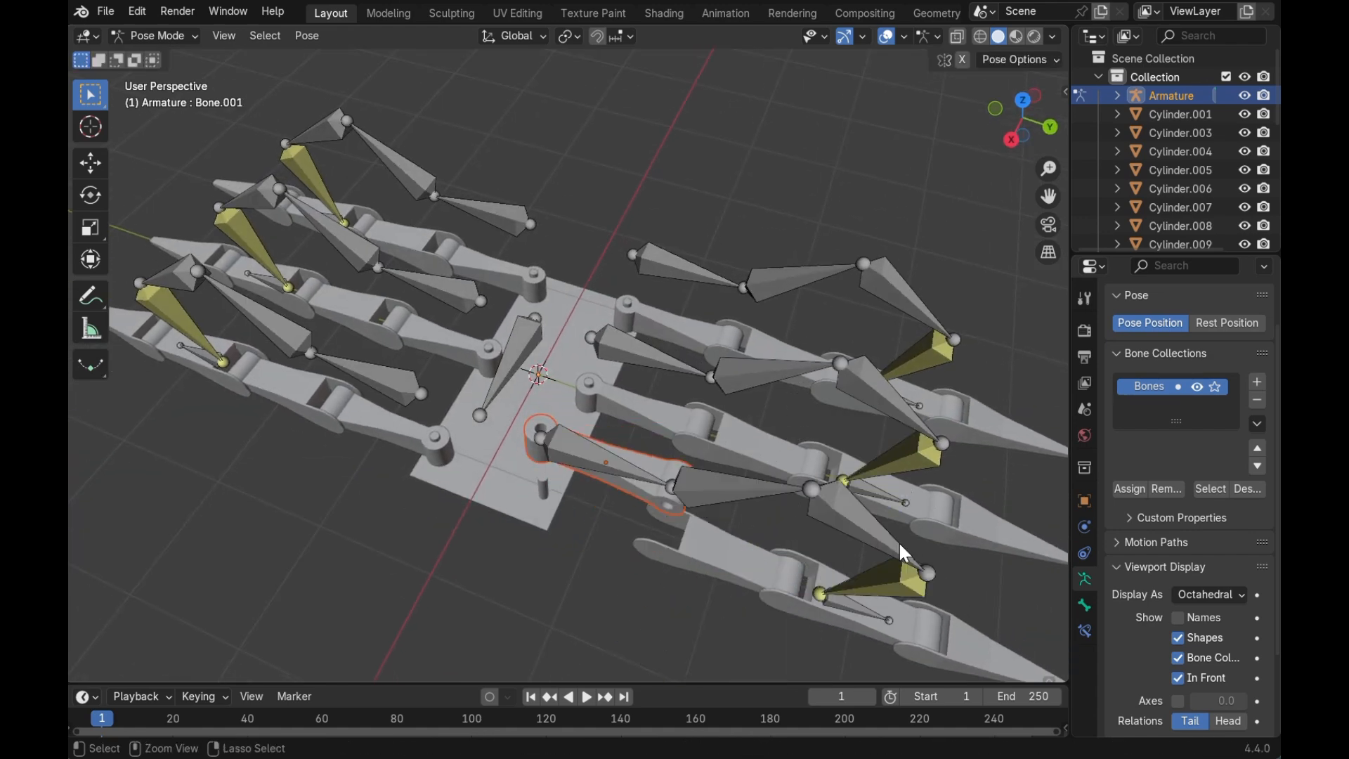
pyautogui.click(1214, 325)
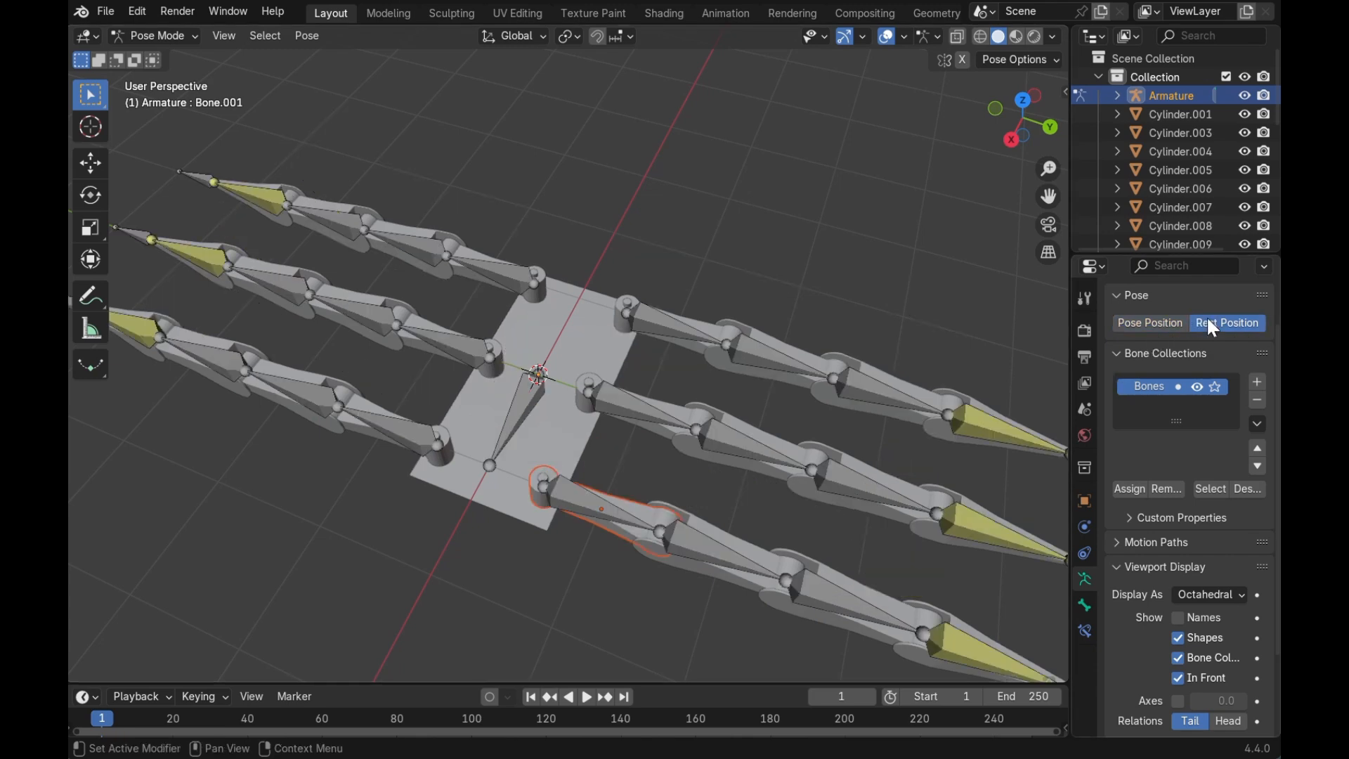
# - Parent the second segment mesh of the +X, +Y leg to the second bone of that leg, using the Bone parent type
pyautogui.moveTo(731, 528); pyautogui.dragTo(229, 151, button='middle')
pyautogui.click(181, 42)
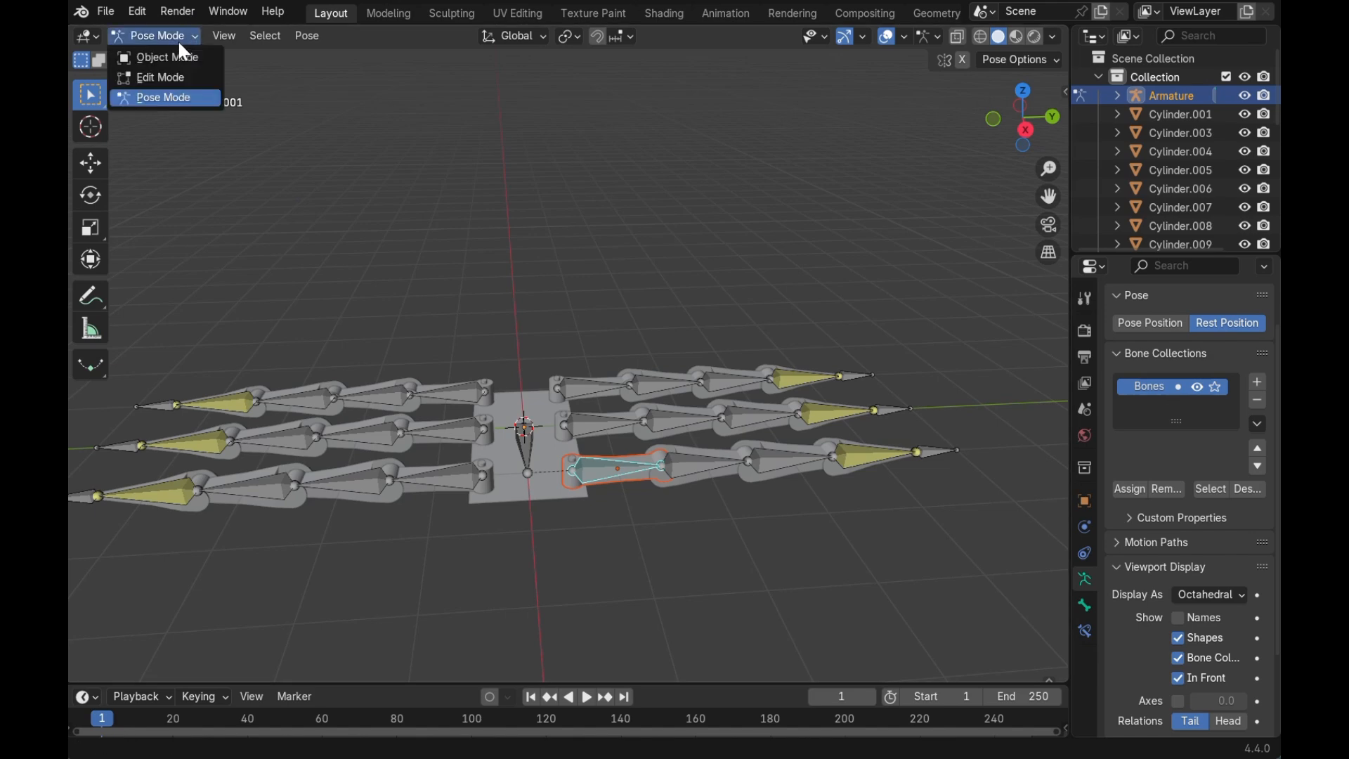
pyautogui.click(172, 56)
pyautogui.click(689, 475)
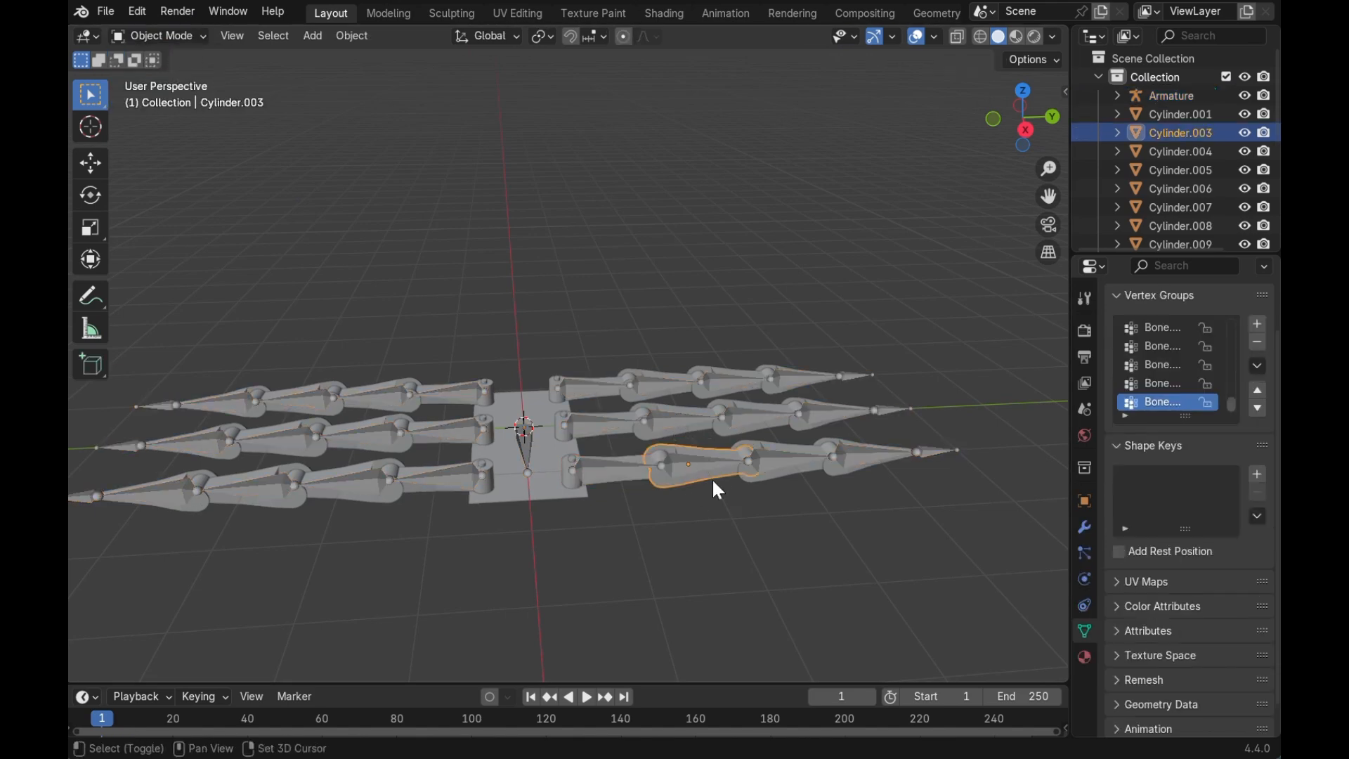
pyautogui.keyDown('shift'); pyautogui.click(703, 464); pyautogui.keyUp('shift')
pyautogui.click(181, 40)
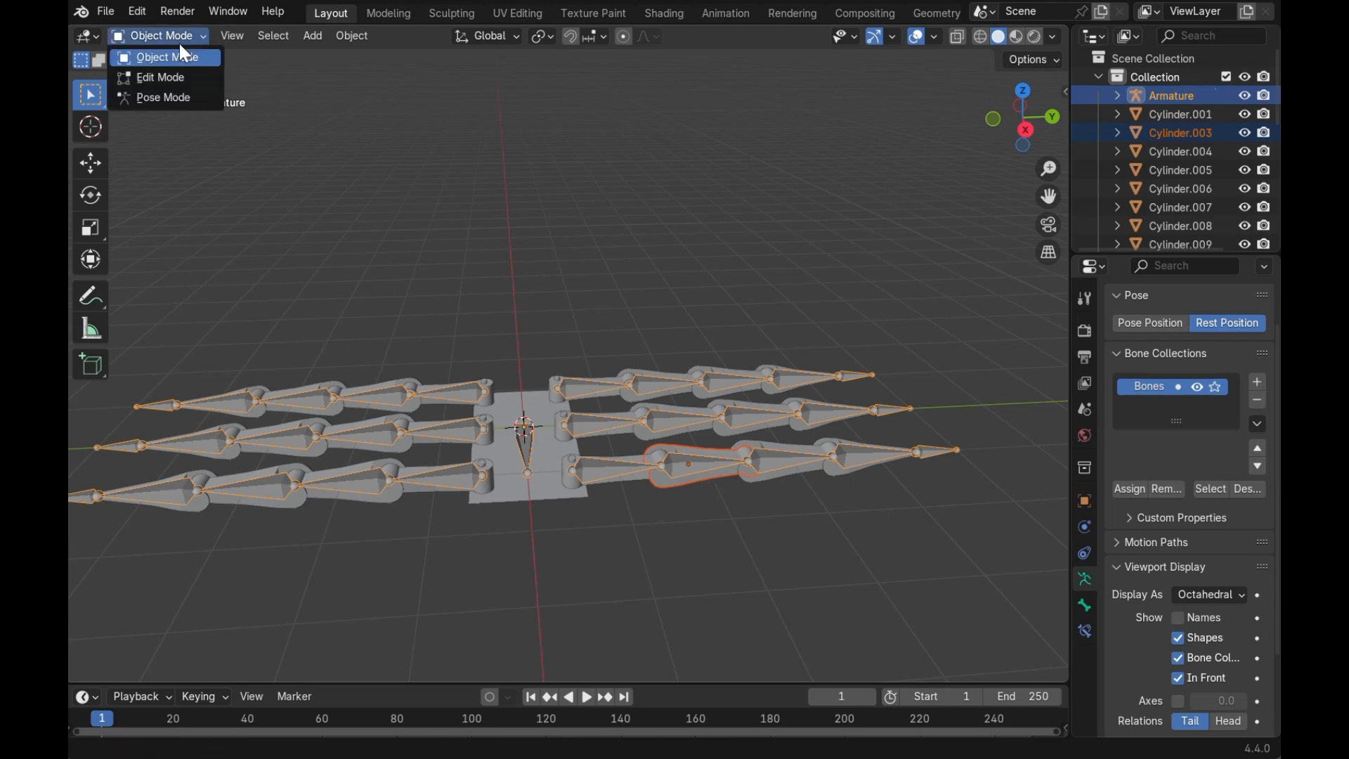
pyautogui.click(160, 93)
pyautogui.click(697, 465)
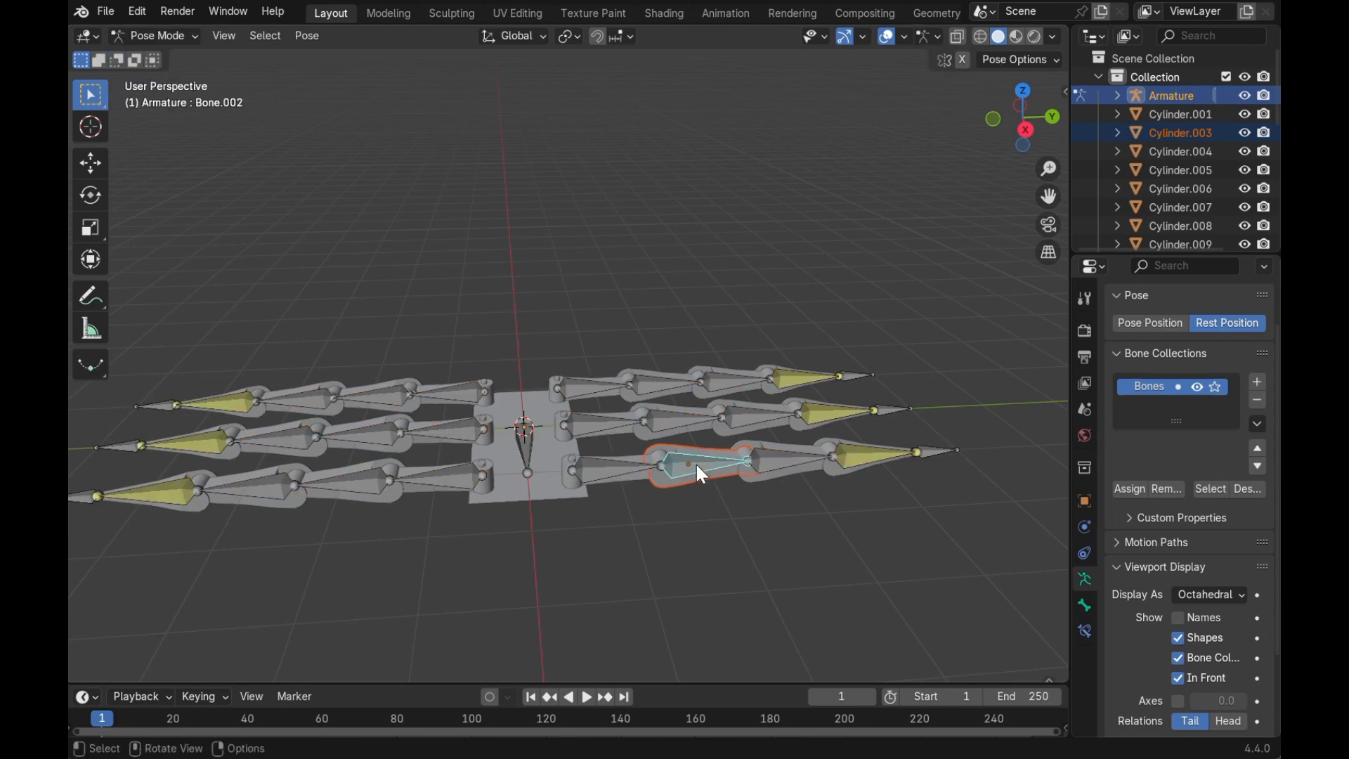
pyautogui.hotkey('ctrl', 'p')
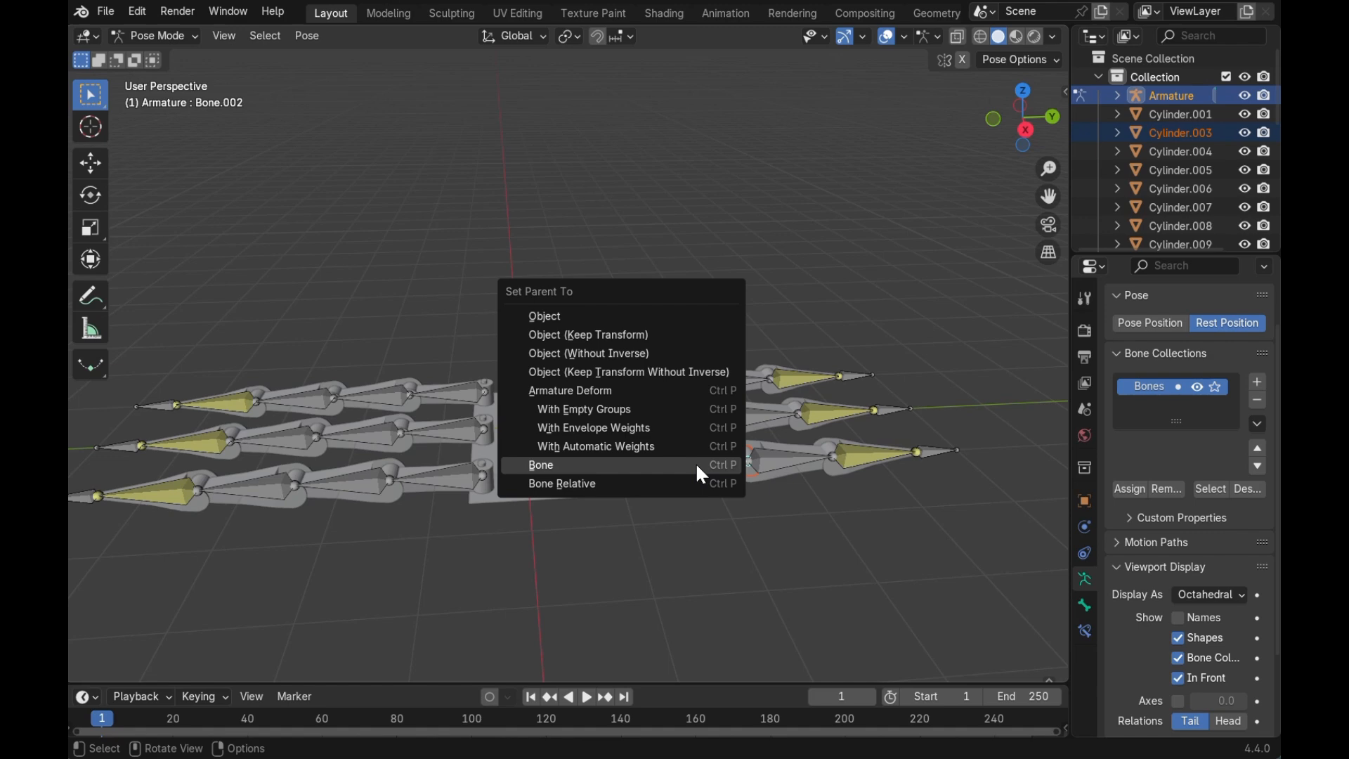
pyautogui.click(697, 465)
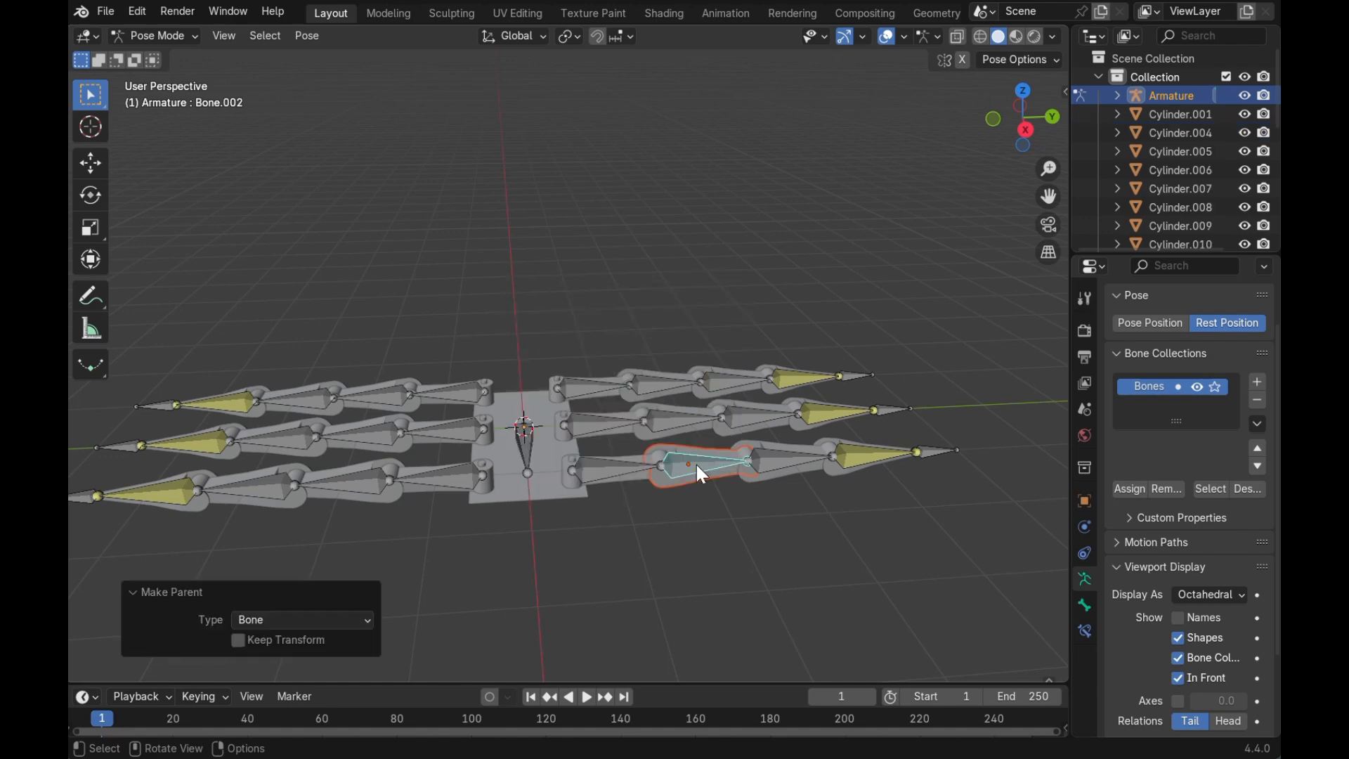
# - Check in Pose Position how the second segment follows its bone, and return the armature to Rest Position
pyautogui.click(1152, 325)
pyautogui.moveTo(609, 452); pyautogui.dragTo(612, 454, button='middle')
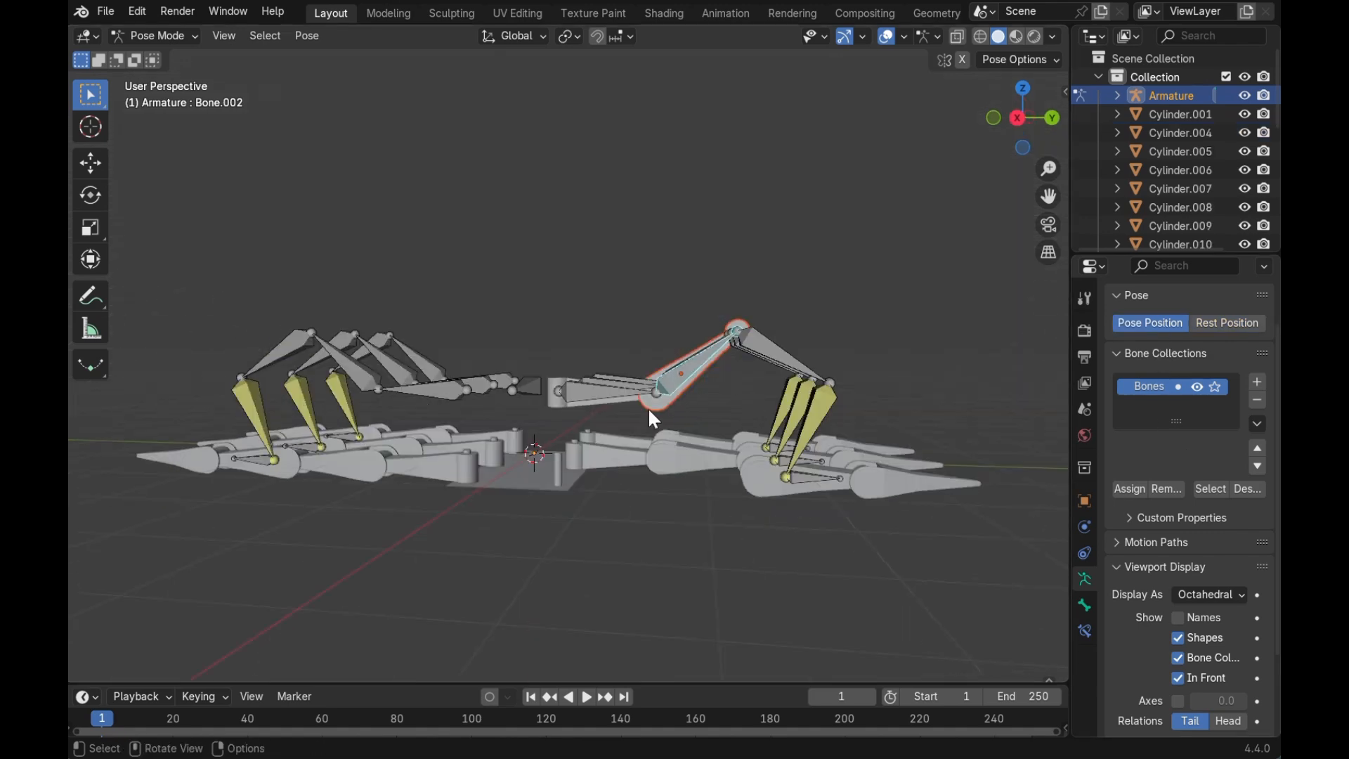
pyautogui.moveTo(691, 533); pyautogui.dragTo(693, 541, button='middle')
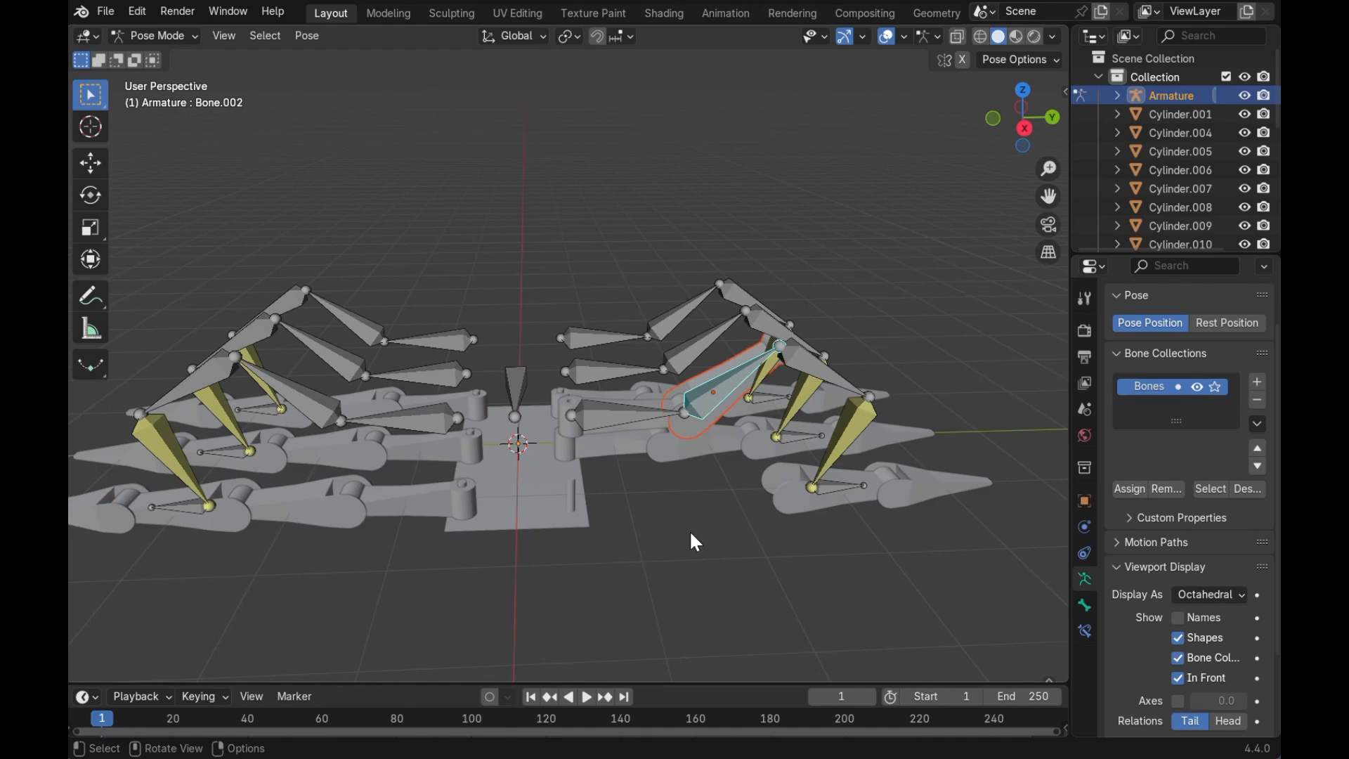
pyautogui.click(1210, 326)
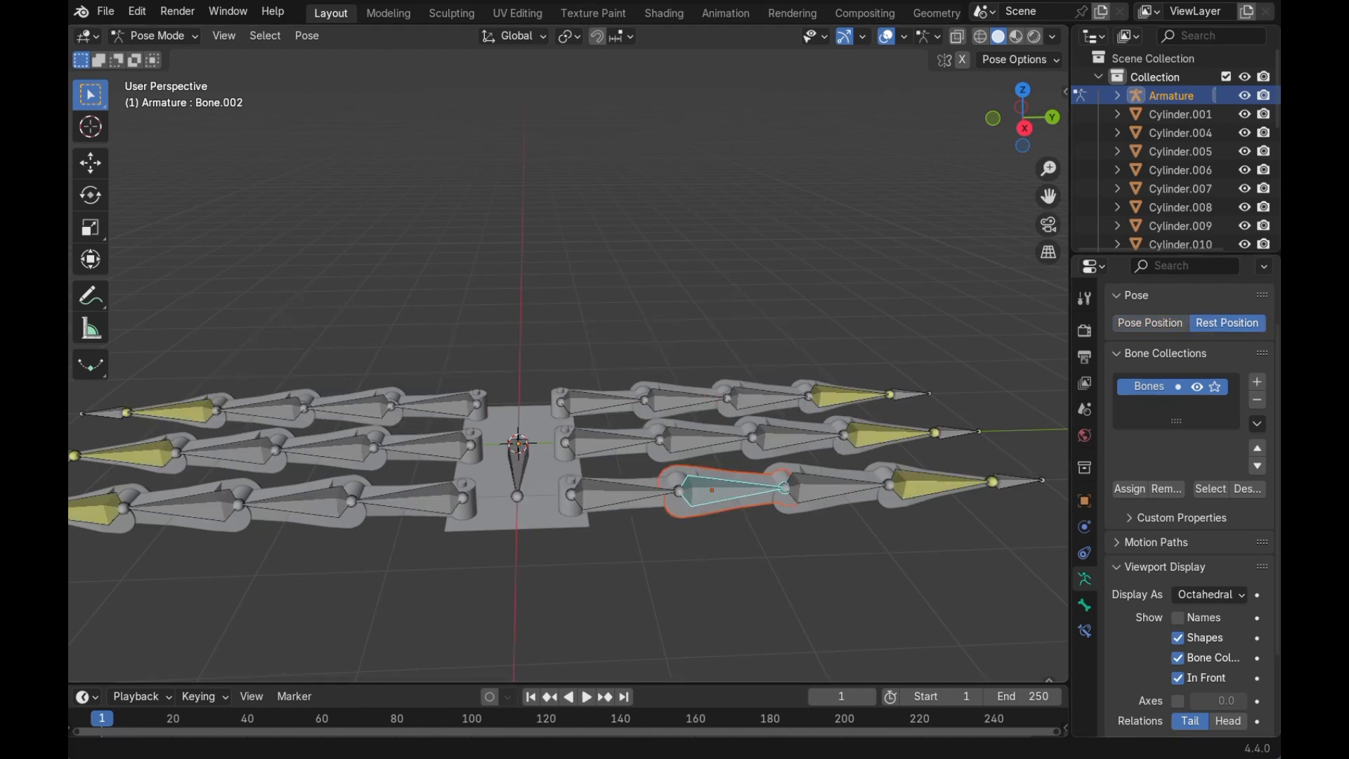
# - Parent the body plate with its pegs to the central body bone, using the Bone parent type
pyautogui.moveTo(552, 393); pyautogui.dragTo(548, 379, button='middle')
pyautogui.click(540, 524)
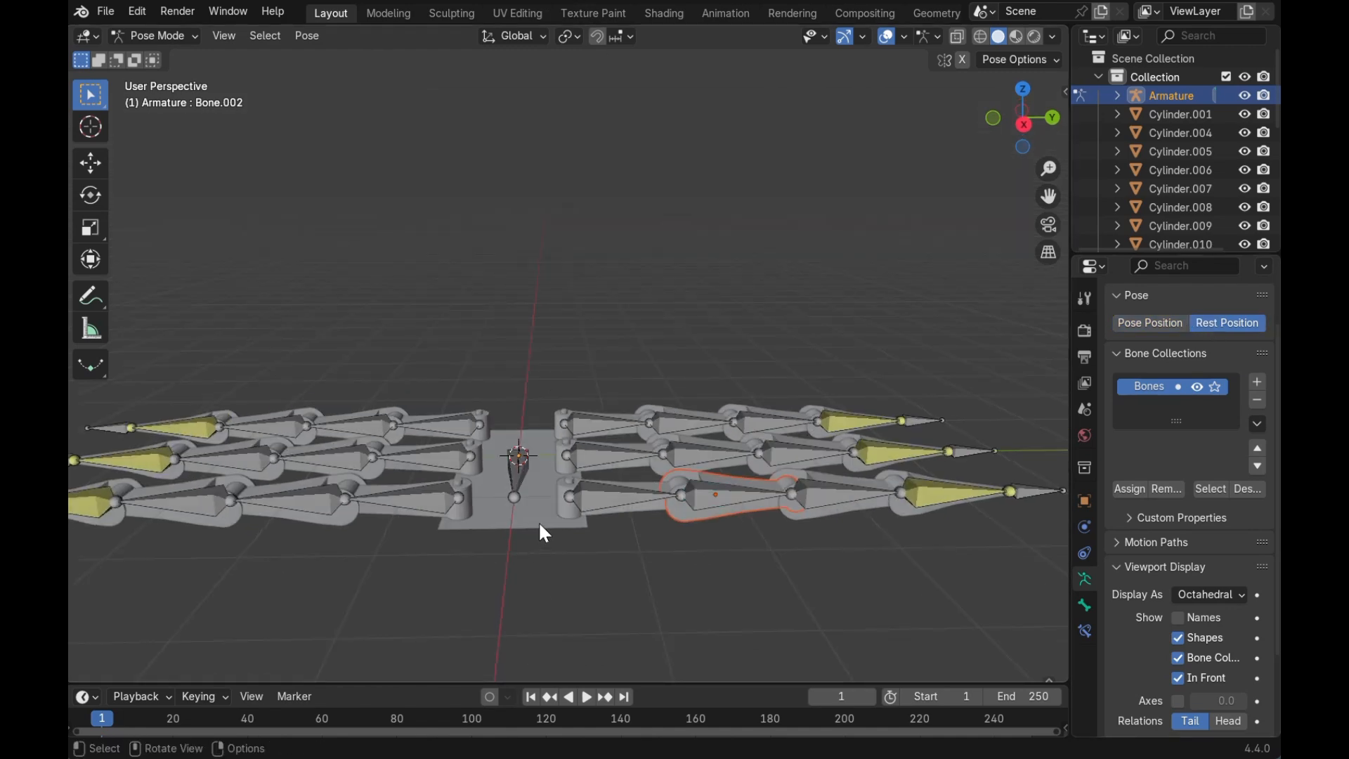
pyautogui.click(137, 39)
pyautogui.click(140, 51)
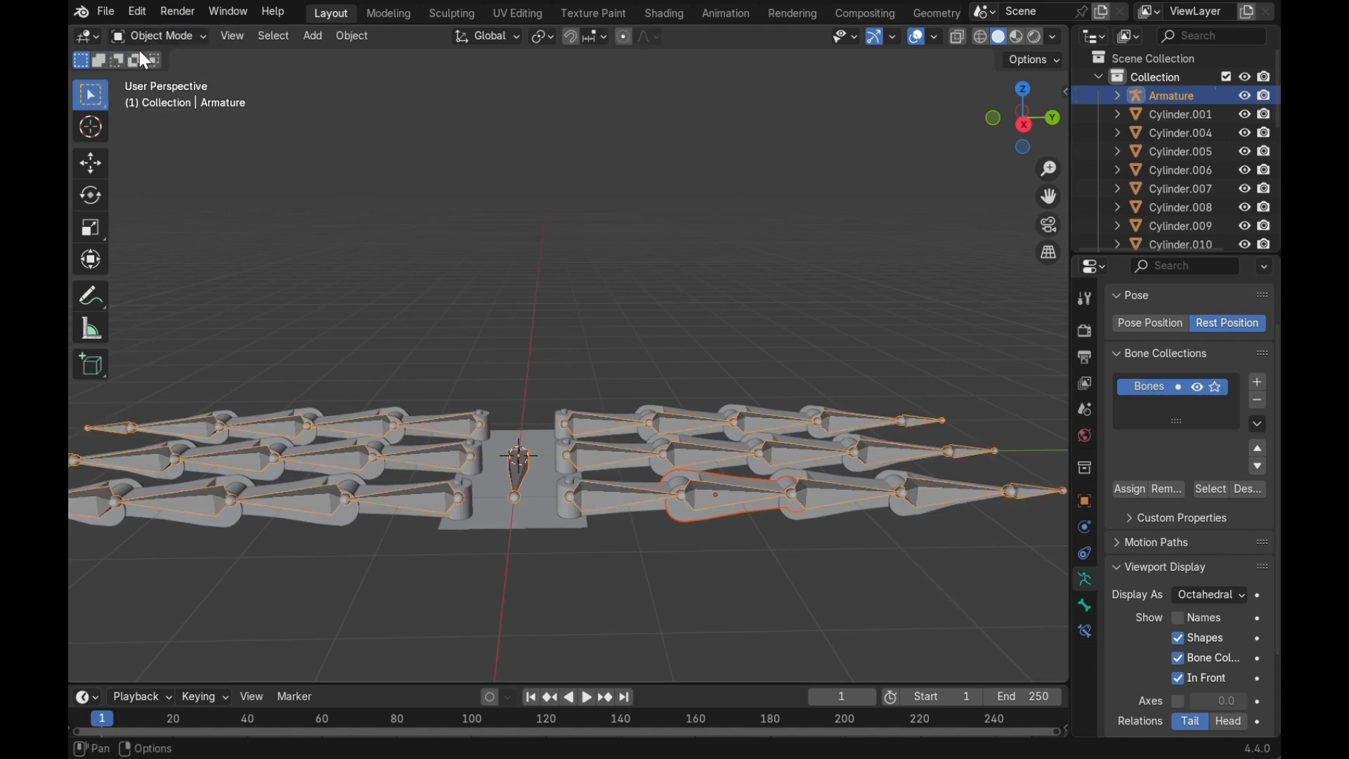
pyautogui.click(526, 538)
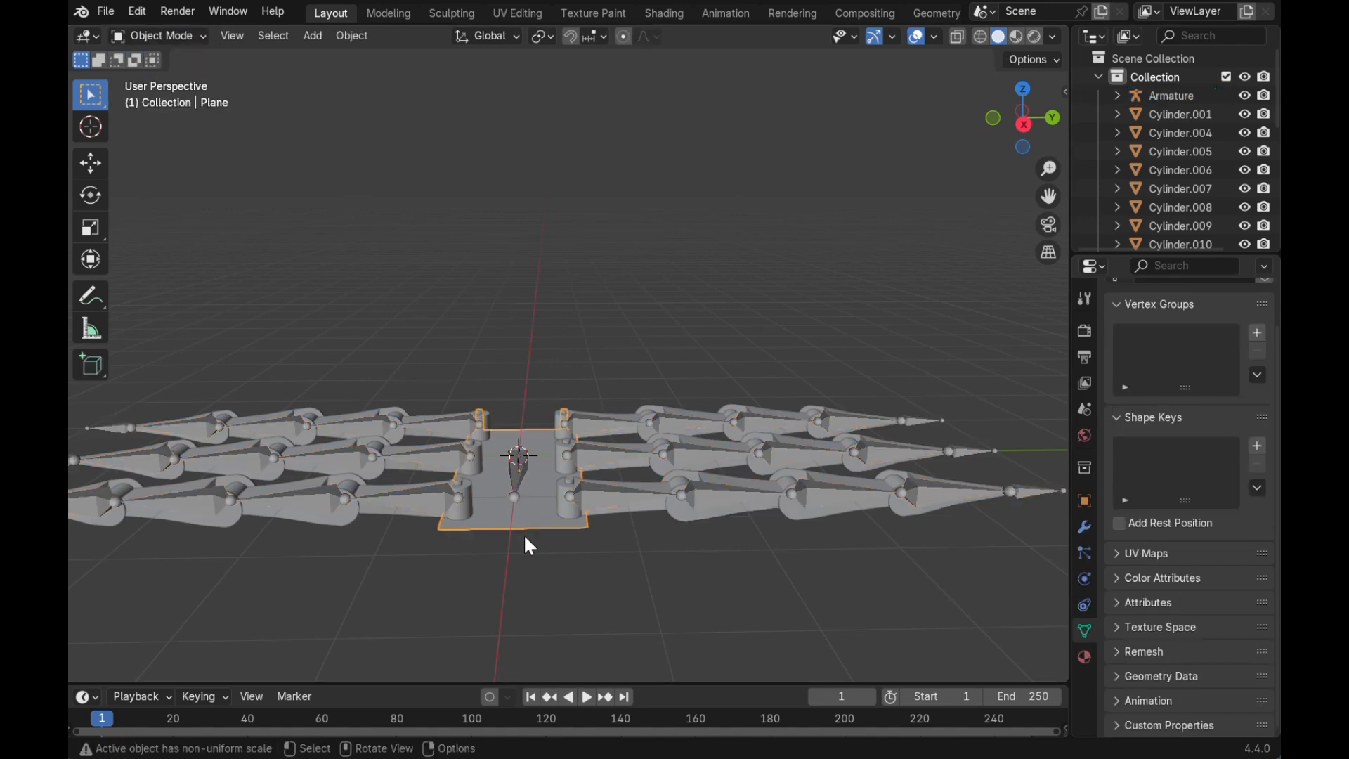
pyautogui.keyDown('shift'); pyautogui.click(518, 471); pyautogui.keyUp('shift')
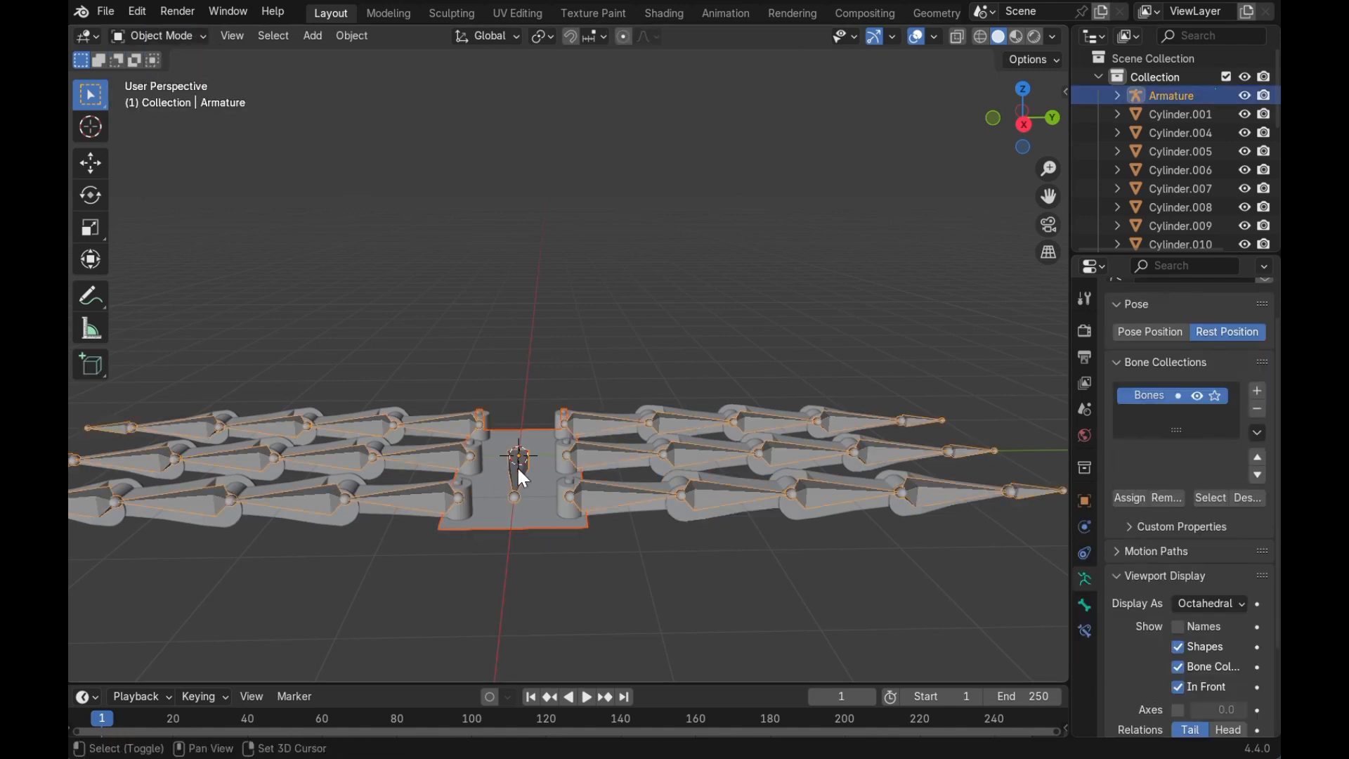
pyautogui.click(173, 36)
pyautogui.click(167, 96)
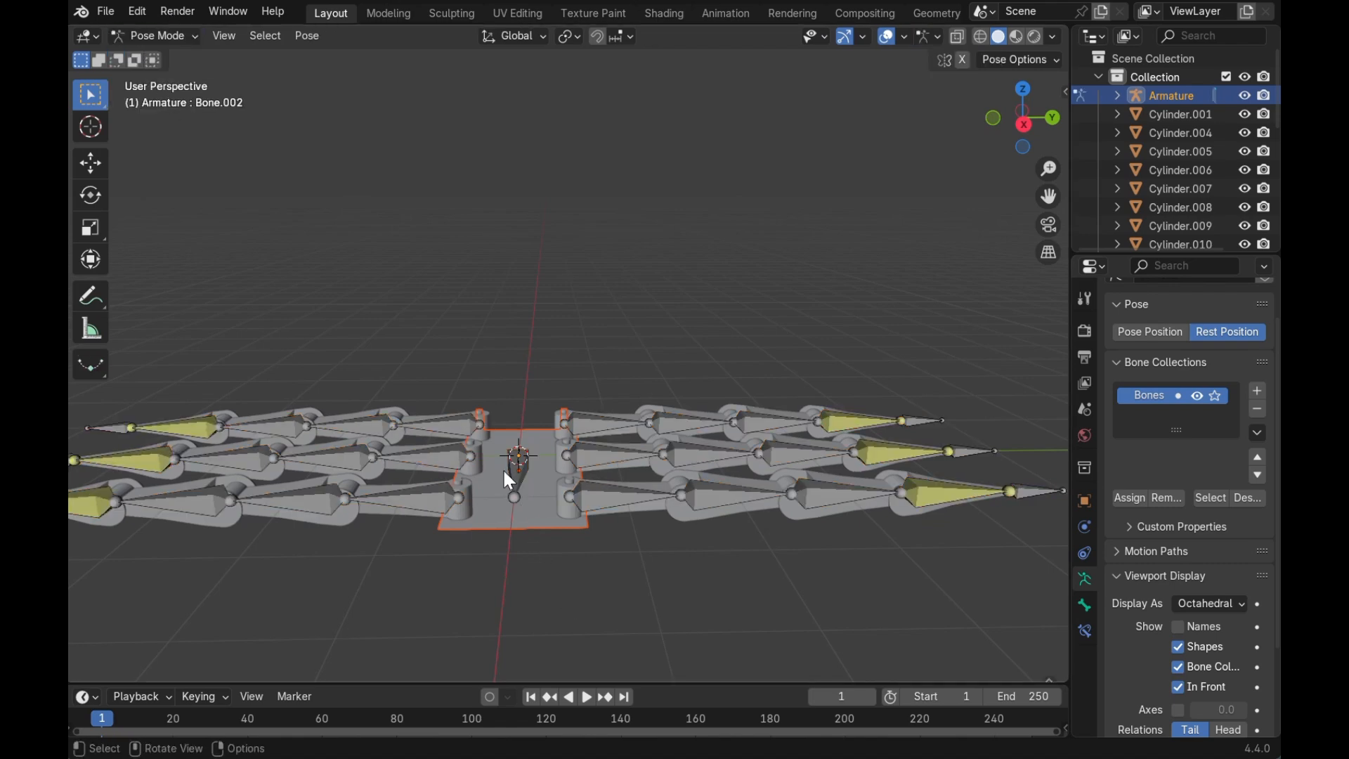
pyautogui.hotkey('ctrl', 'p')
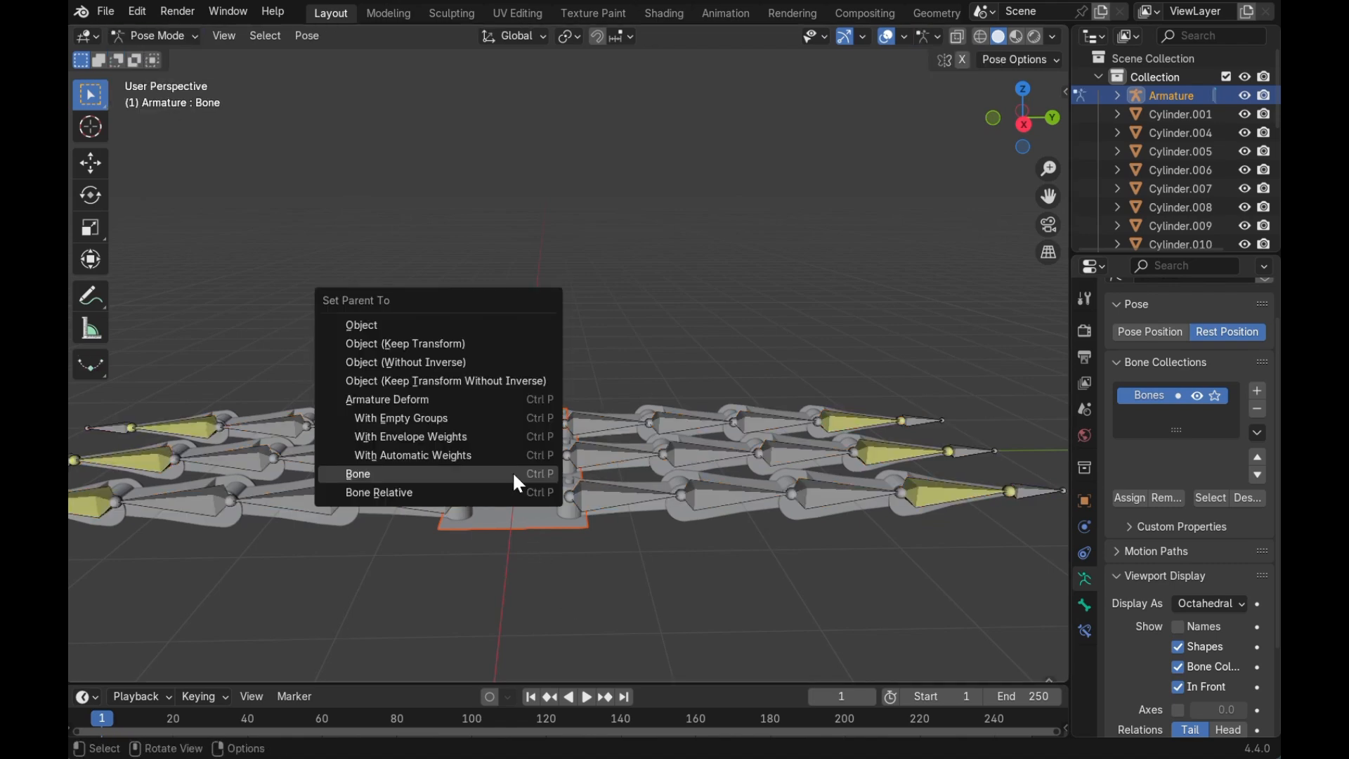
pyautogui.click(519, 483)
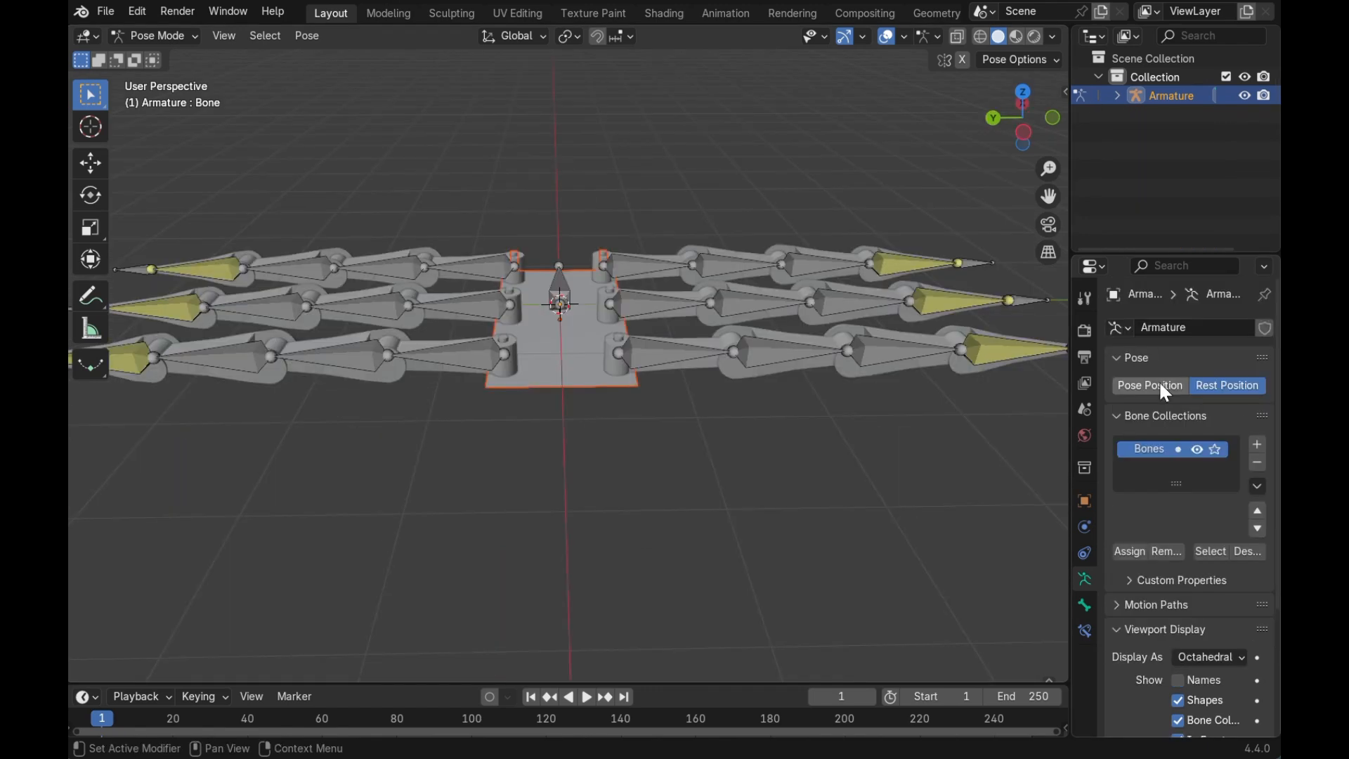
# - Switch the armature to Pose Position and examine the six parented legs and the body plate
pyautogui.click(1158, 382)
pyautogui.scroll(5, 722, 416)
pyautogui.keyDown('ctrl'); pyautogui.scroll(-2, 722, 416); pyautogui.keyUp('ctrl')
pyautogui.hscroll(-5, 722, 416)
pyautogui.hscroll(-10, 707, 401)
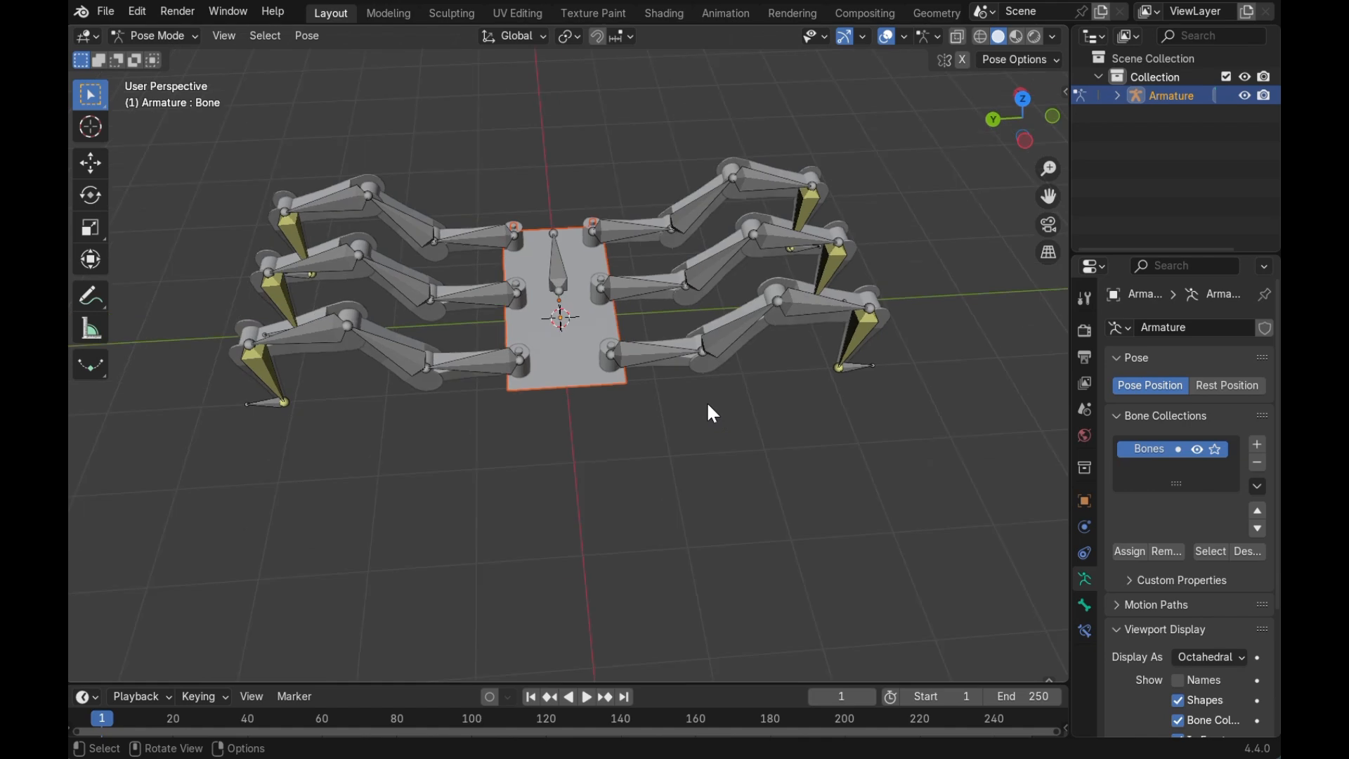
pyautogui.scroll(-3, 706, 402)
pyautogui.scroll(3, 707, 402)
# - Test the rig by moving the central body bone about 1.1 m along Y, and undo the move
pyautogui.click(576, 354)
pyautogui.press('g')
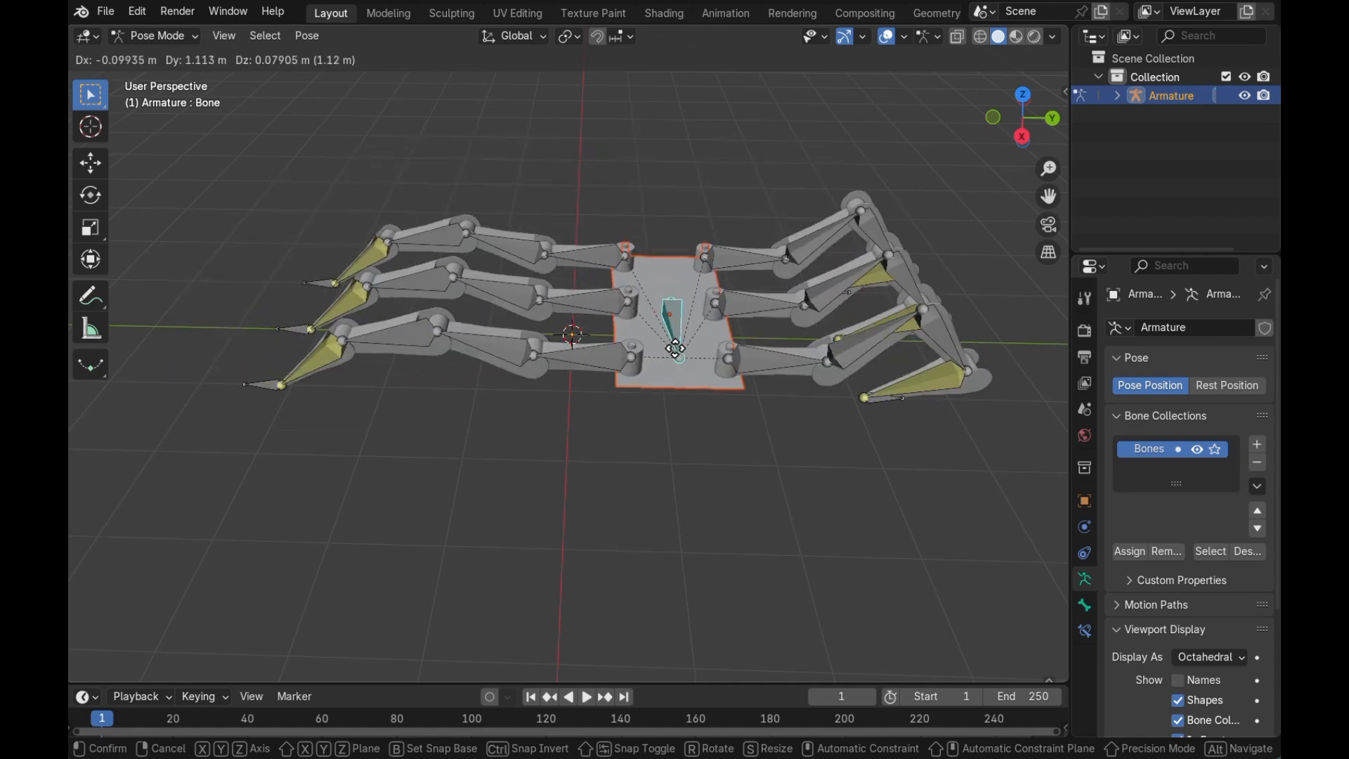
pyautogui.click(679, 356)
pyautogui.hotkey('ctrl', 'z')
# - Move the foot control bone of the +X, +Y leg to test how its parented segments follow
pyautogui.moveTo(732, 551)
pyautogui.mouseDown(button='middle')
pyautogui.moveTo(710, 499)
pyautogui.moveTo(643, 519)
pyautogui.moveTo(714, 547)
pyautogui.mouseUp(button='middle')
pyautogui.click(692, 455)
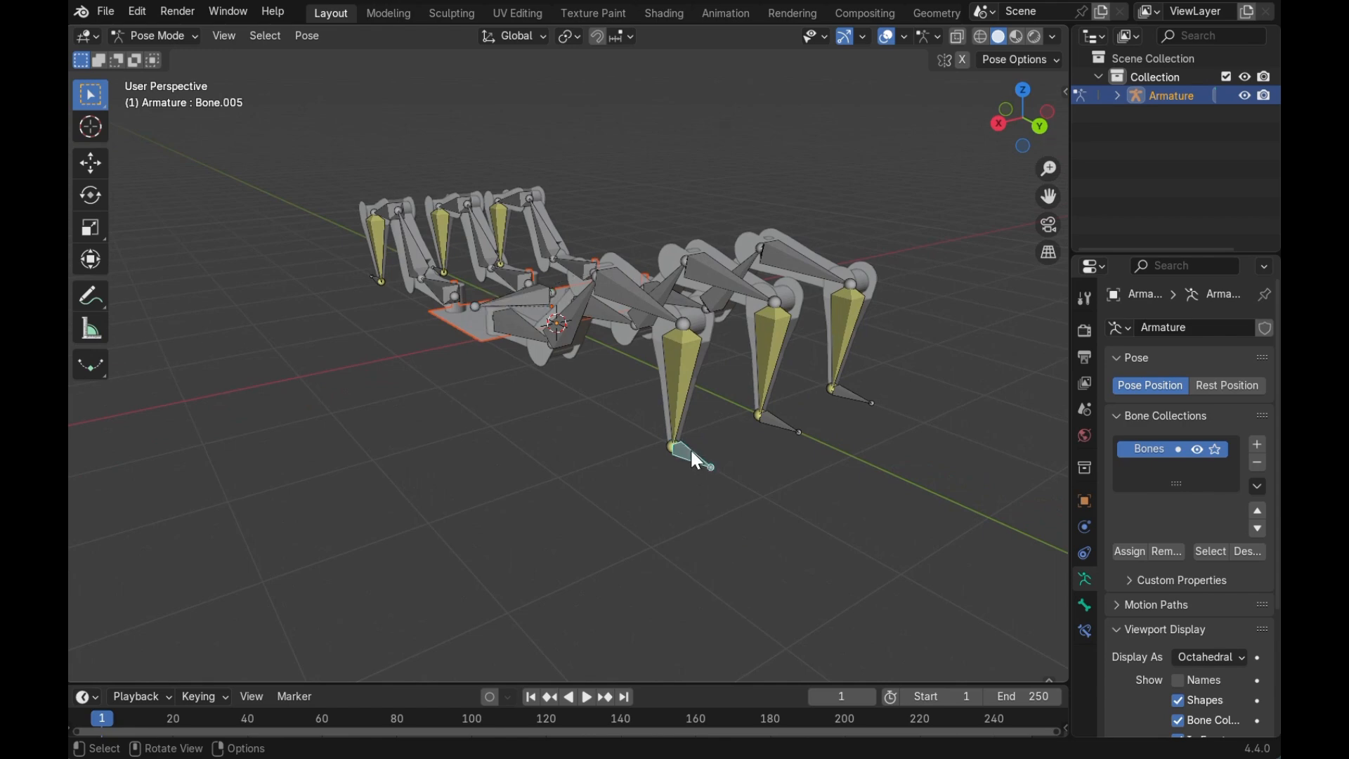
pyautogui.moveTo(713, 497); pyautogui.dragTo(780, 508, button='middle')
pyautogui.press('g')
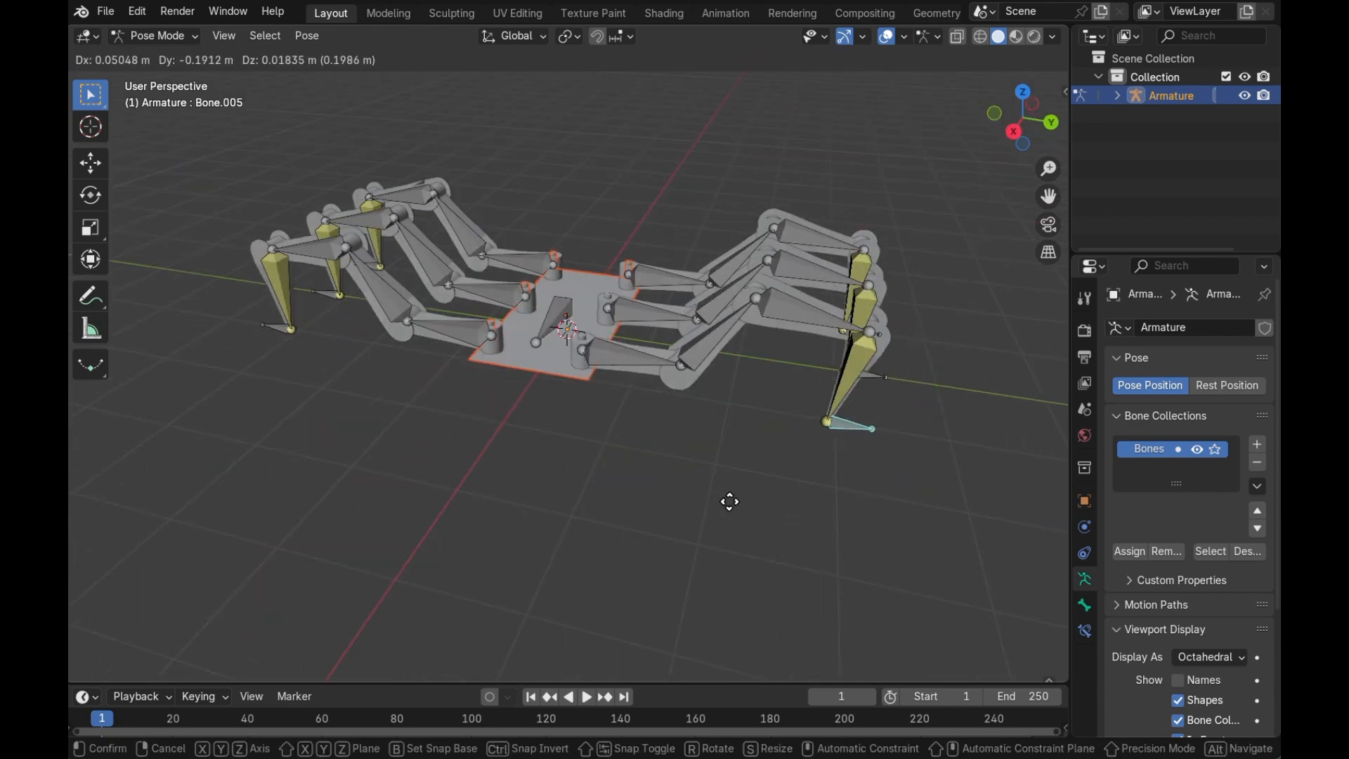
pyautogui.click(686, 564)
pyautogui.hscroll(-10, 685, 562)
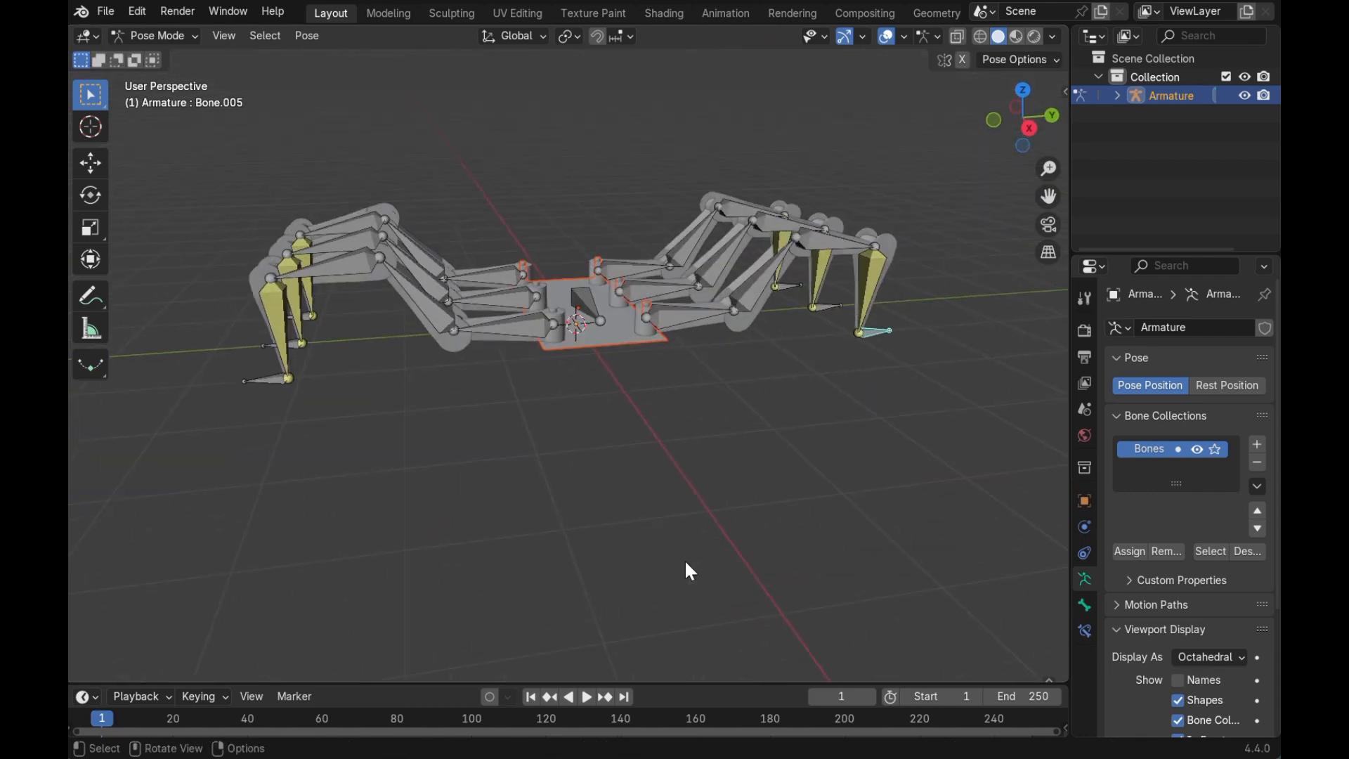